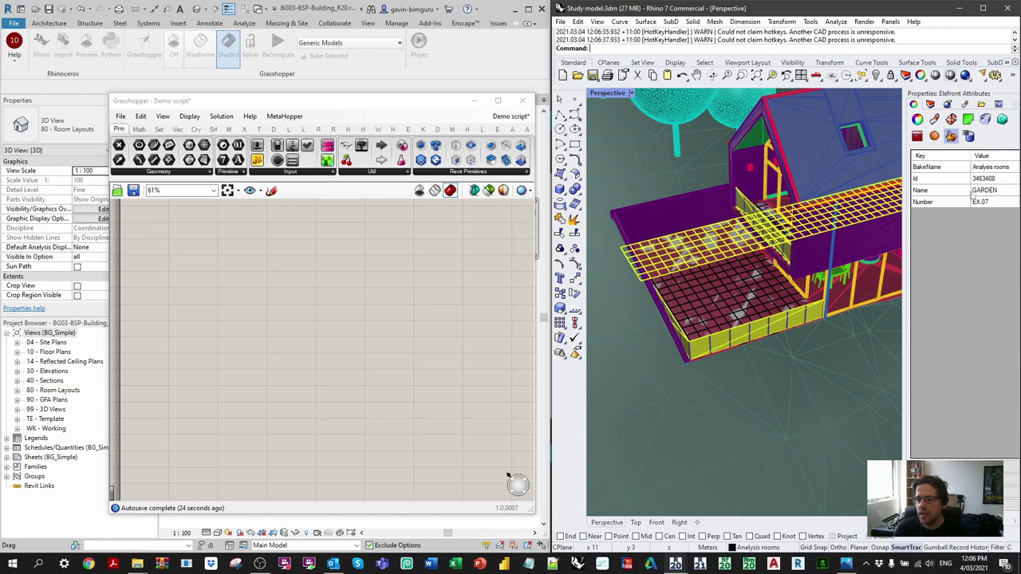
Show the general object properties of the selected analysis mesh, including its name and layer, and clear the selection
click(918, 121)
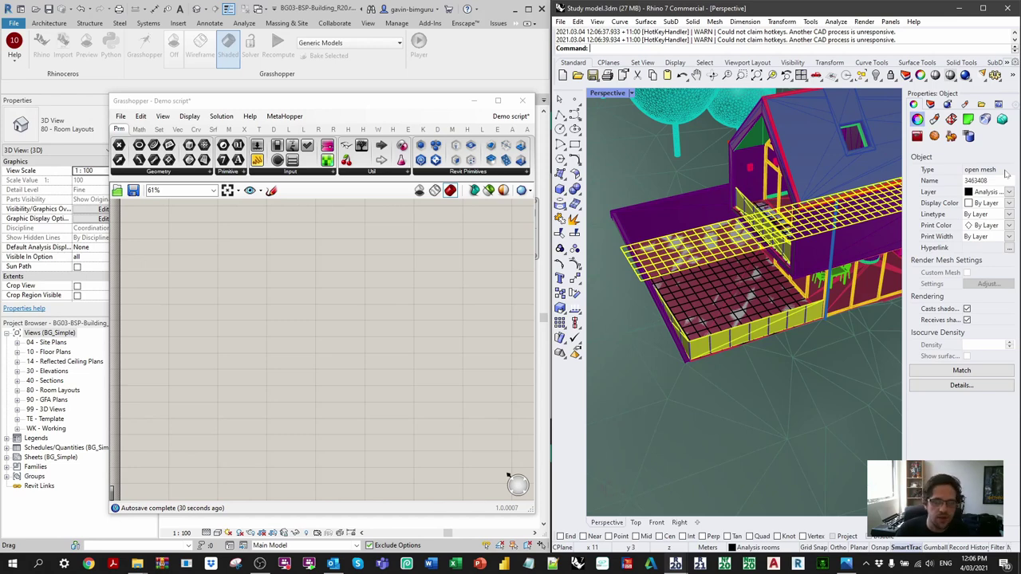
right_drag(594, 232, 713, 236)
key(Escape)
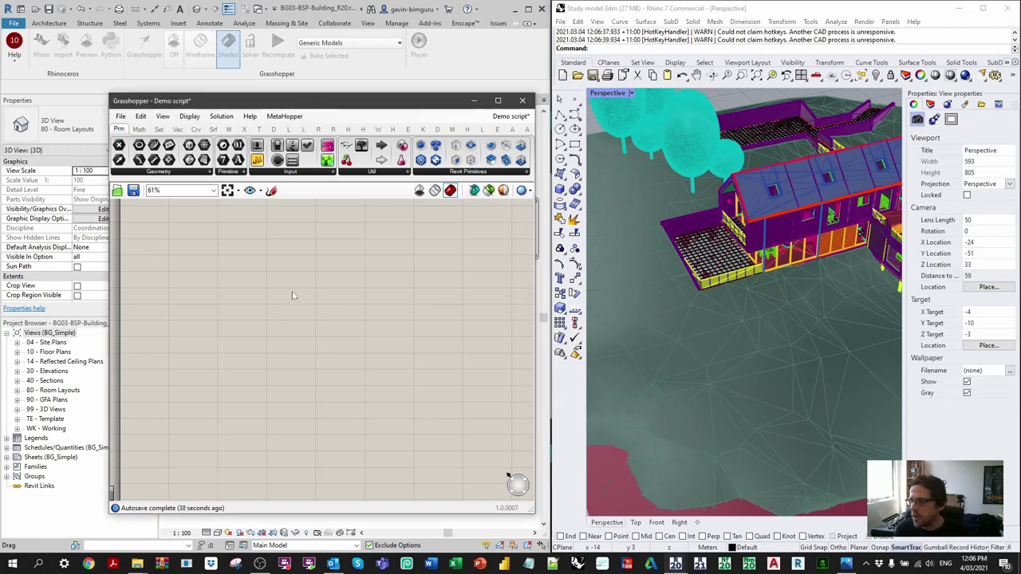
Place LunchBox's Layer Info component on the empty Grasshopper canvas, leaving room for an input on its Toggle side
click(263, 281)
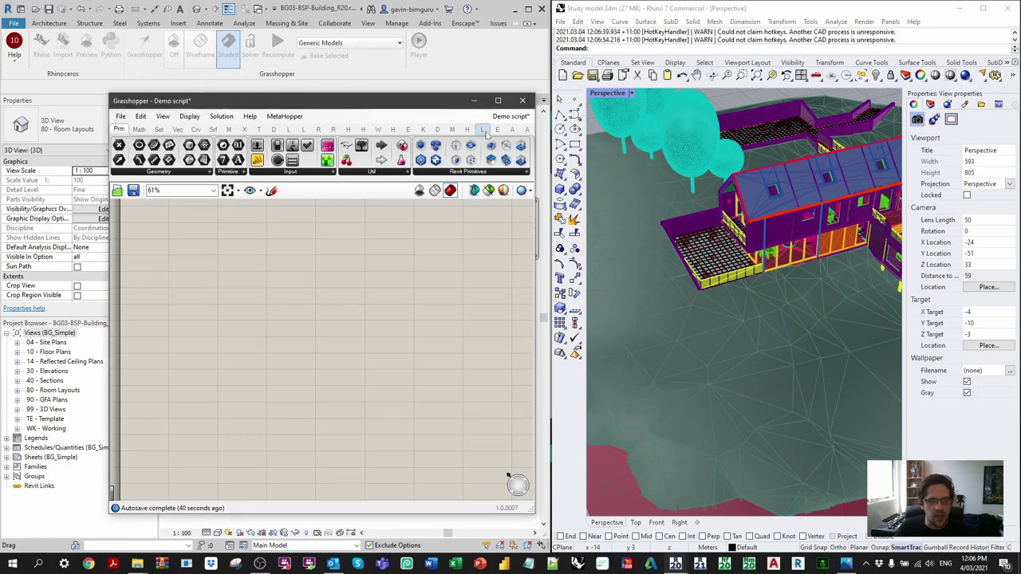
click(481, 129)
click(509, 171)
drag(518, 204, 197, 356)
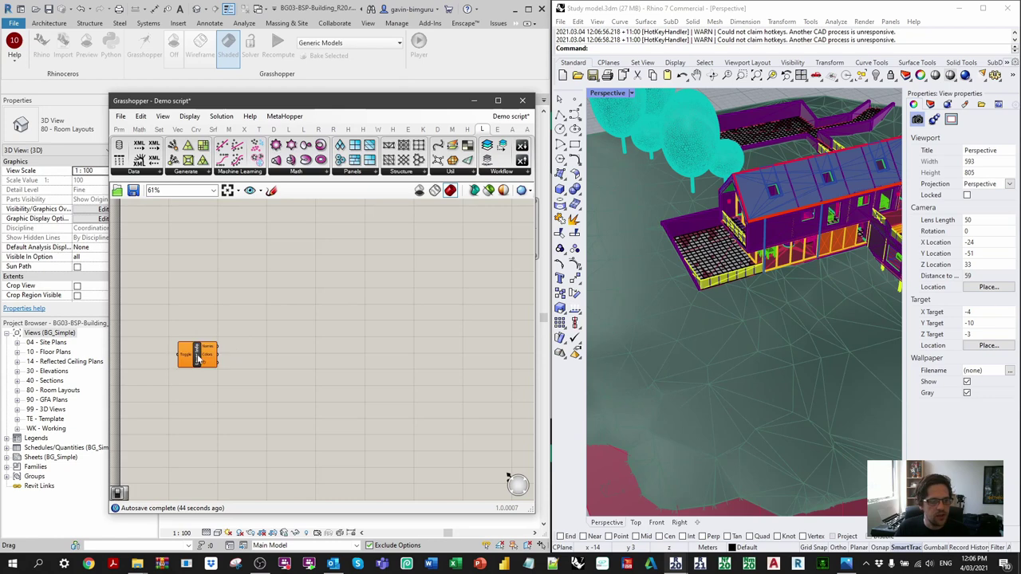
scroll(205, 365, up, 4)
right_drag(247, 352, 408, 326)
click(370, 323)
drag(371, 323, 430, 329)
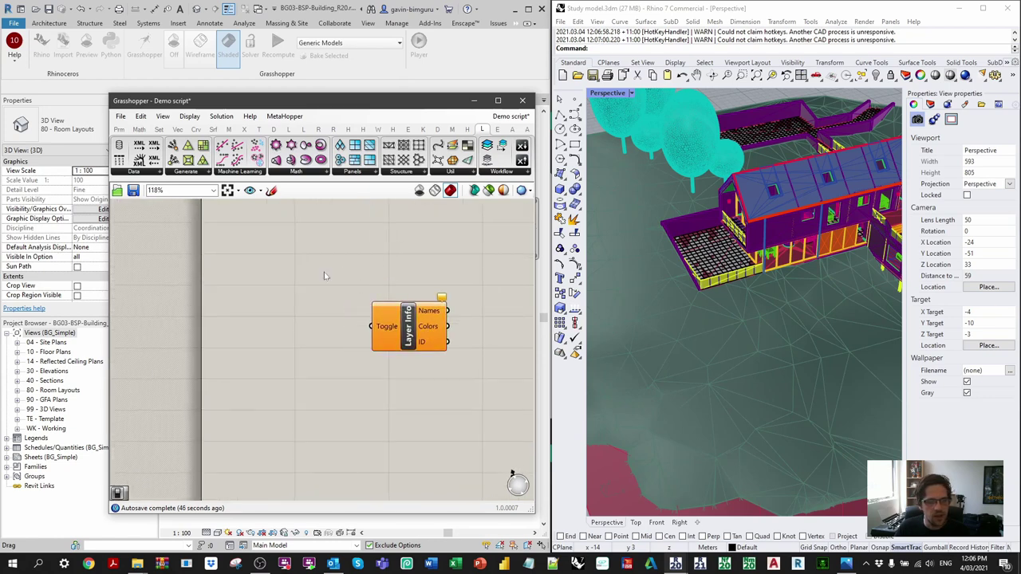
Add a Ladybug_FalseStartToggle, connect it to Layer Info's Toggle input, and set it to True
double_click(324, 272)
text(falsest)
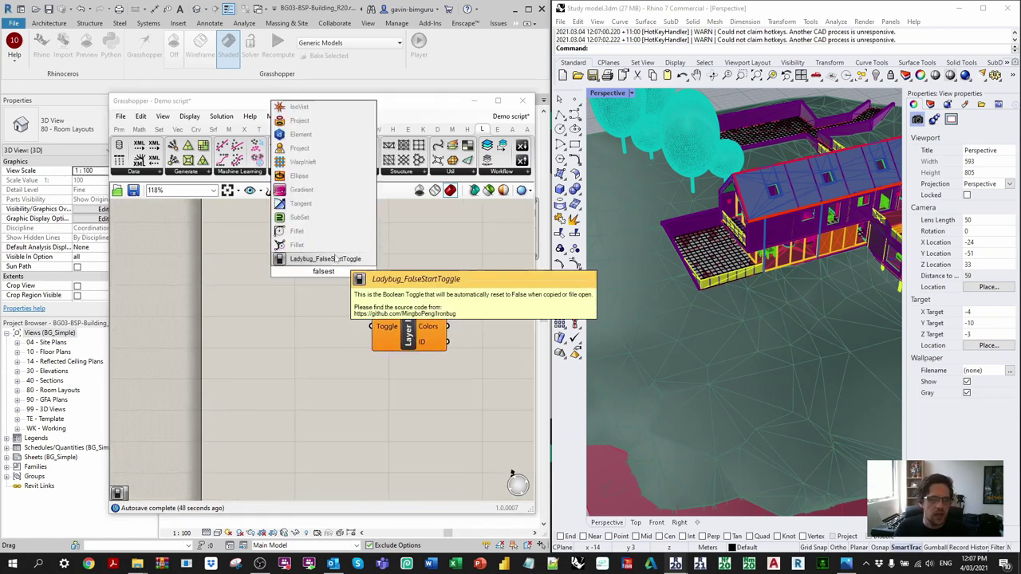
click(335, 258)
drag(326, 276, 371, 327)
drag(307, 332, 315, 327)
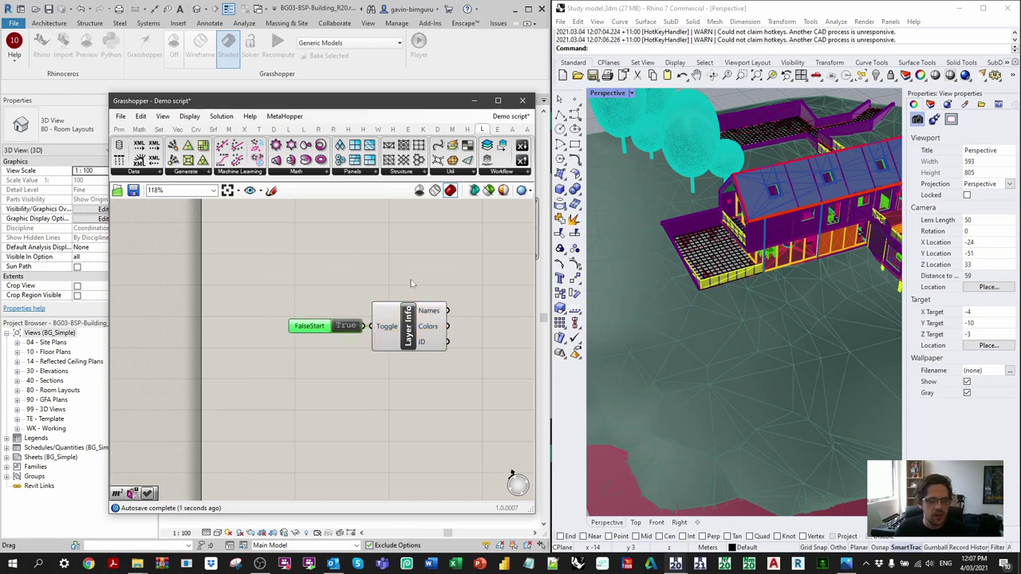
Add a Value Set Picker downstream of Layer Info, and move Layer Info and its toggle lower on the canvas
right_drag(412, 283, 258, 274)
click(120, 129)
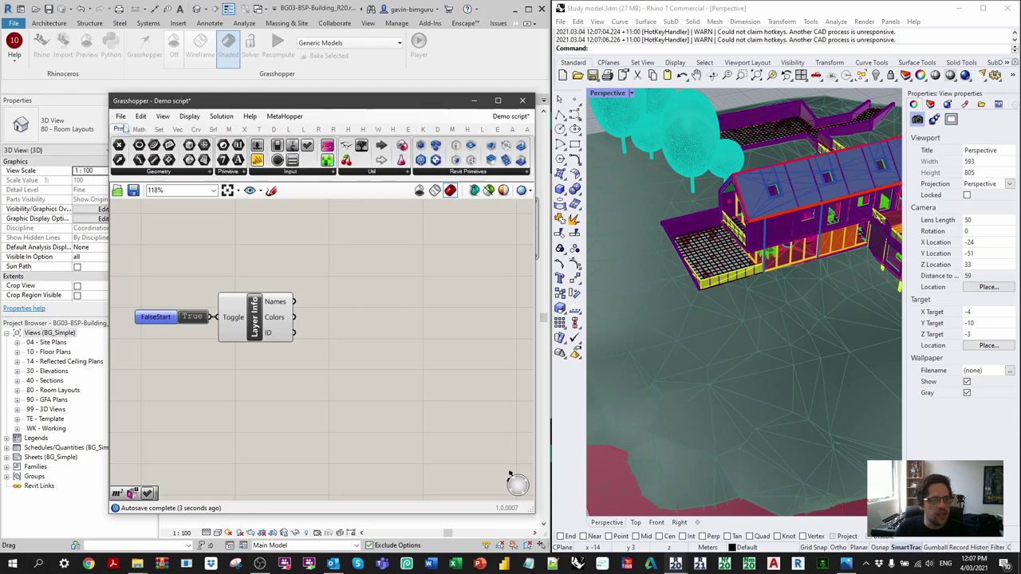
click(326, 176)
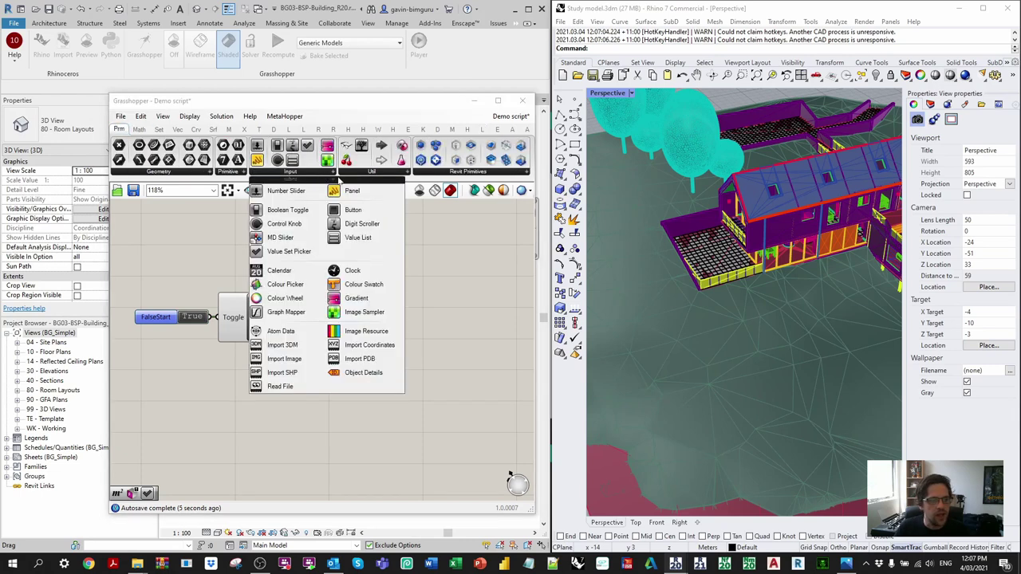
drag(284, 253, 343, 279)
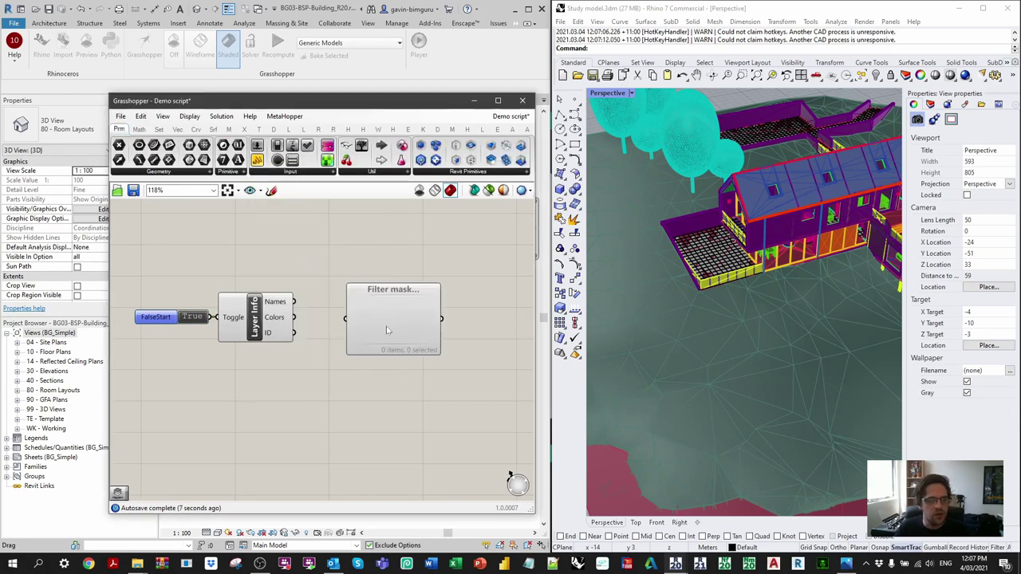
scroll(311, 391, down, 2)
drag(300, 389, 182, 308)
drag(274, 340, 254, 405)
click(296, 355)
drag(362, 338, 374, 328)
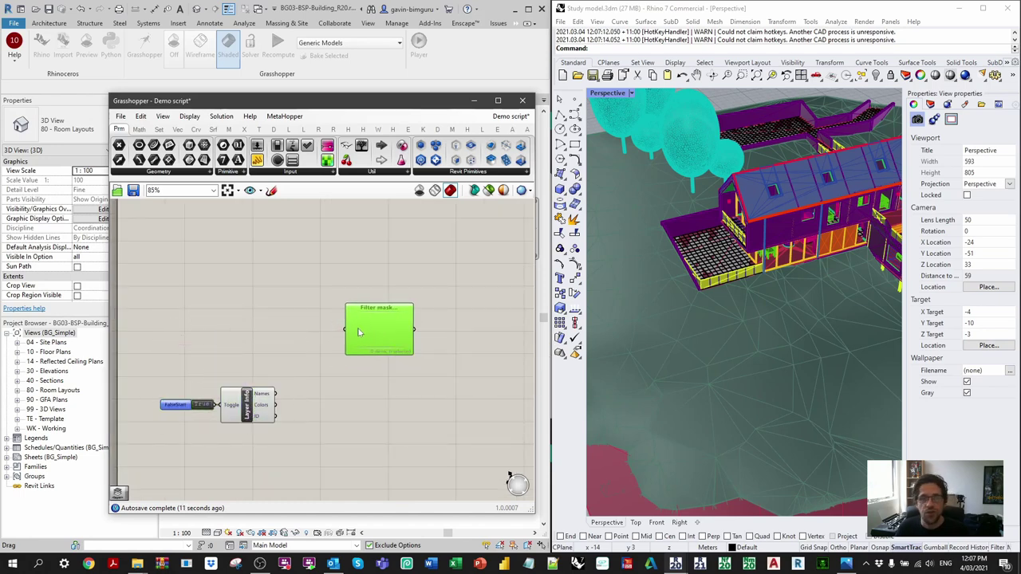
Connect Layer Info's Names output to the Value Set Picker and make the picker taller so more layers show
scroll(342, 362, up, 2)
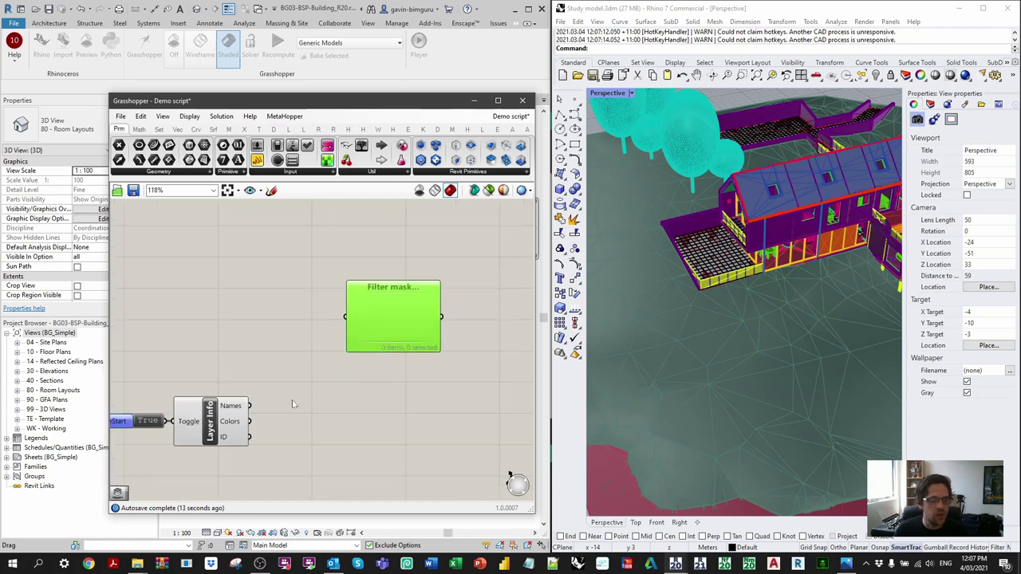
drag(252, 408, 346, 316)
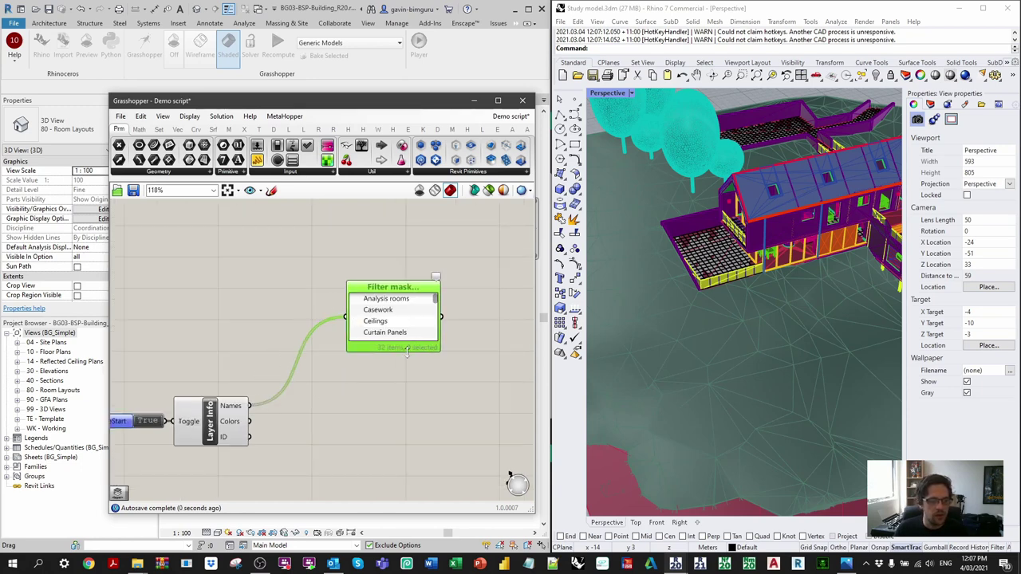
drag(399, 288, 384, 245)
Duplicate the Value Set Picker and place the copy directly below the original
right_drag(379, 376, 399, 284)
key(ctrl+c)
key(ctrl+v)
drag(418, 300, 411, 460)
Select all layers in the upper Value Set Picker except Analysis rooms and Rooms
right_click(337, 275)
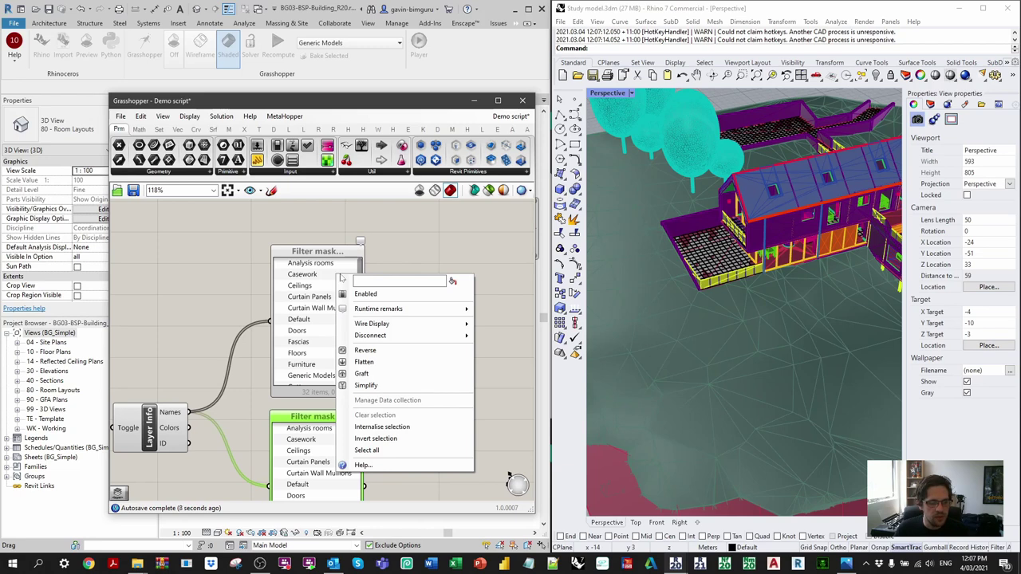
click(405, 450)
click(281, 266)
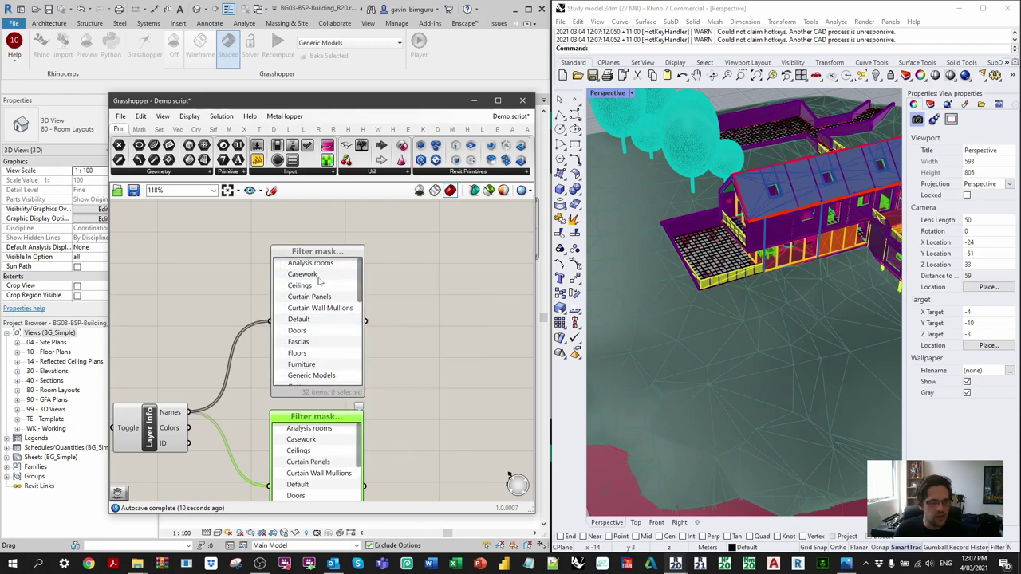
double_click(297, 270)
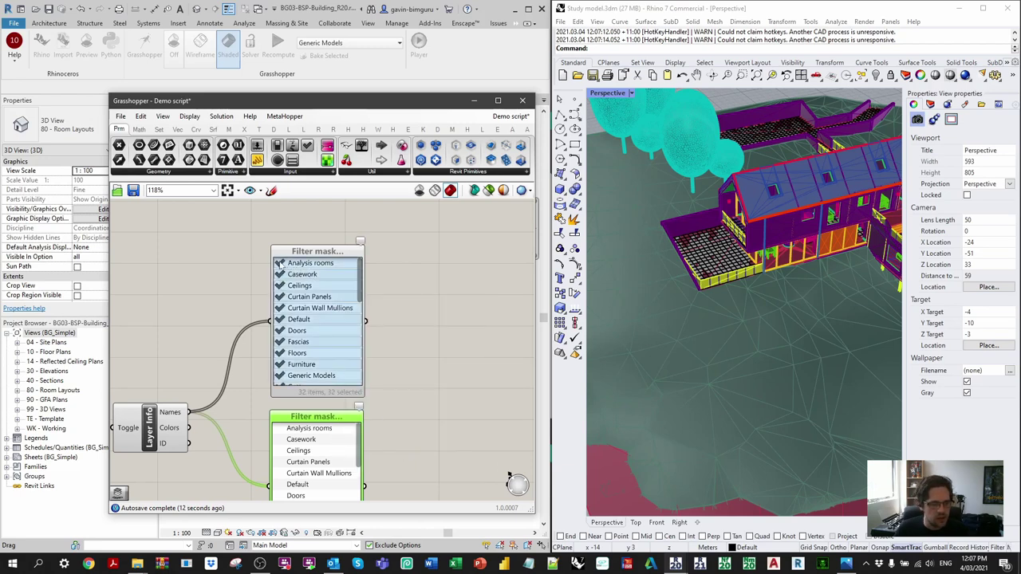
click(280, 263)
drag(361, 271, 359, 332)
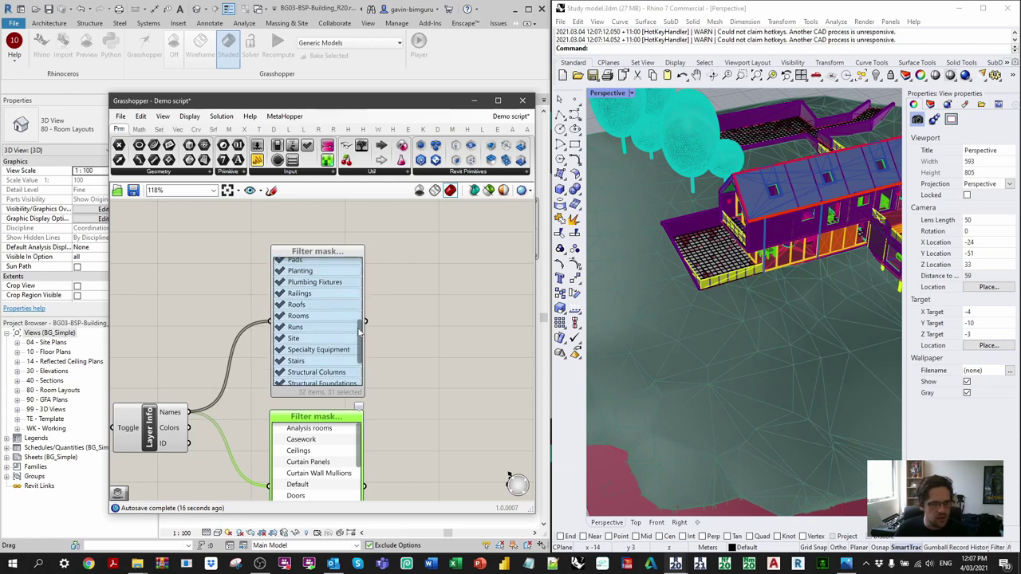
click(284, 314)
click(478, 347)
Select only the Analysis rooms layer in the lower Value Set Picker
right_drag(445, 405, 453, 262)
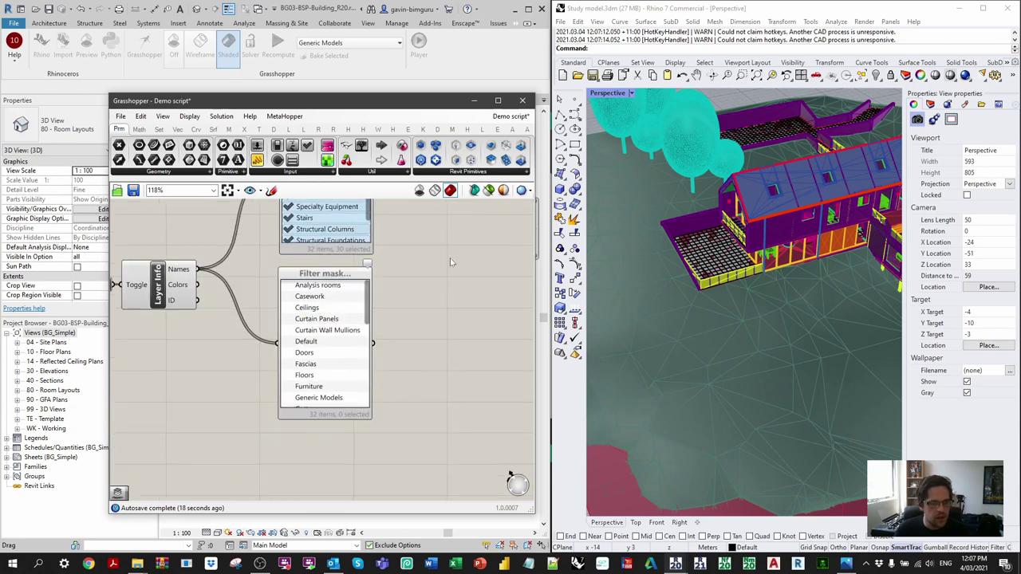
scroll(392, 330, up, 2)
click(247, 270)
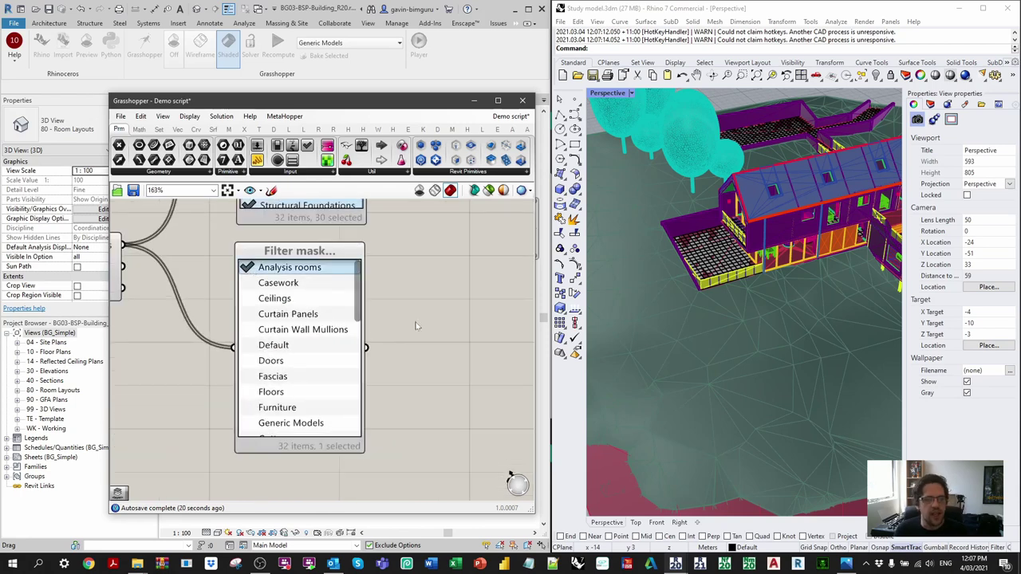
scroll(429, 314, down, 2)
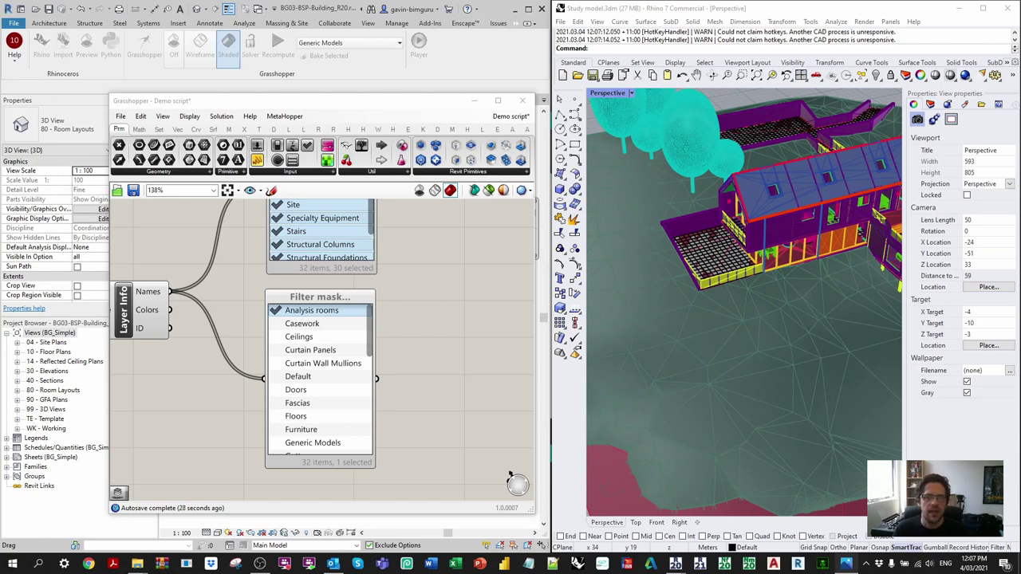
Place LunchBox's Layer Ref component downstream of the two Value Set Pickers, leaving space for its inputs
click(478, 286)
click(482, 130)
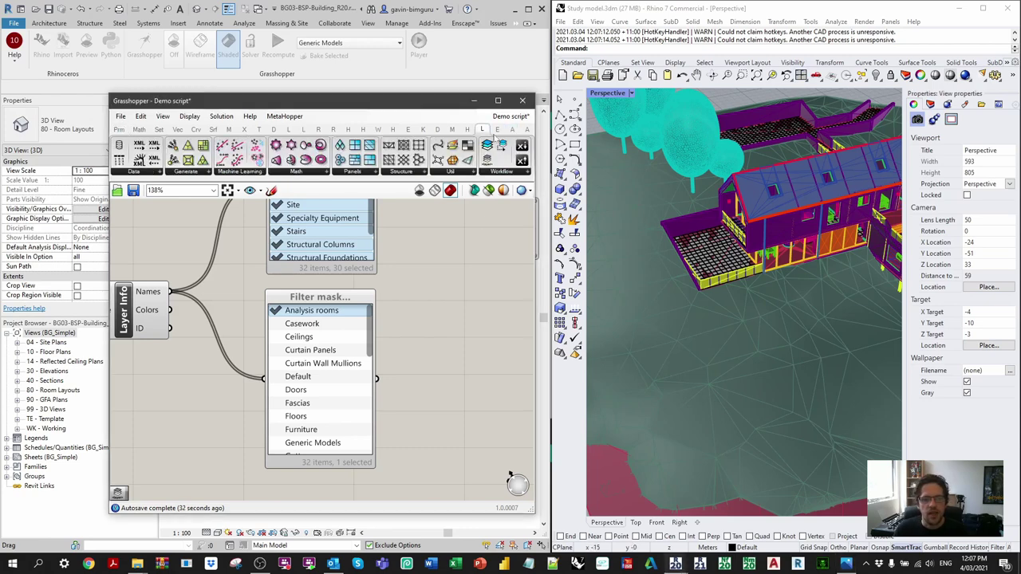
click(519, 173)
click(521, 218)
click(467, 296)
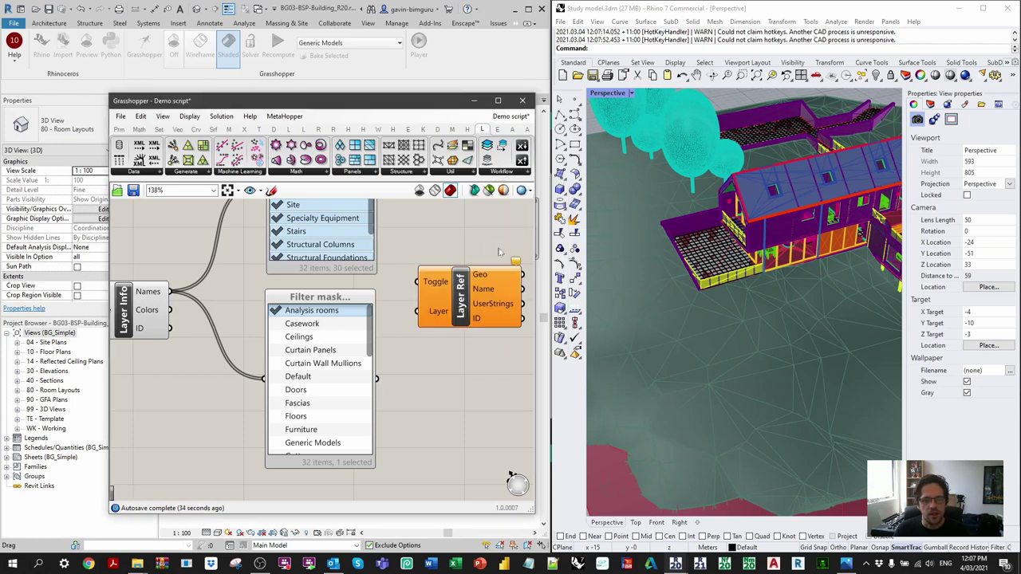
right_drag(491, 254, 339, 286)
scroll(339, 286, down, 2)
drag(336, 311, 469, 285)
right_drag(368, 247, 339, 288)
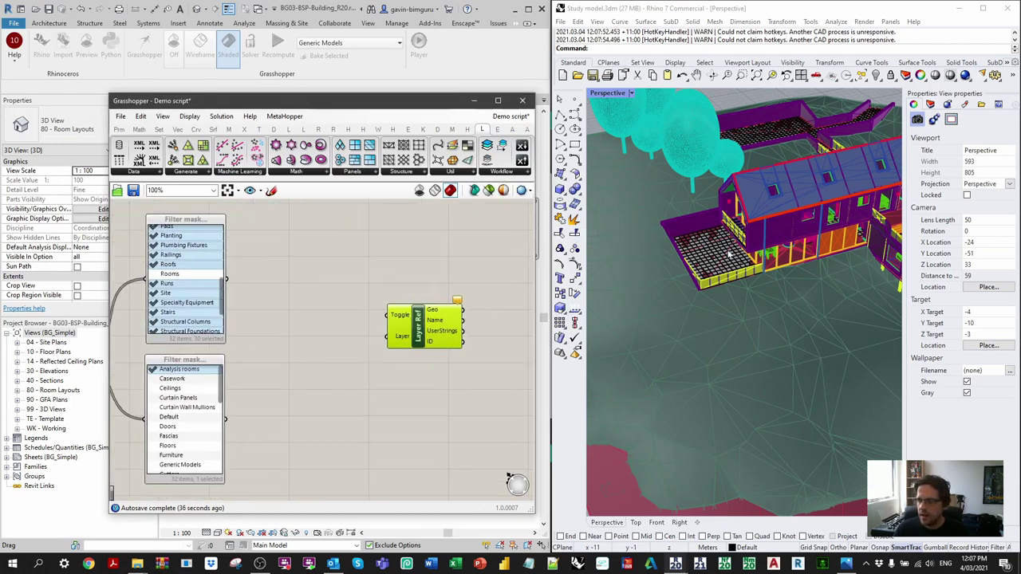
click(846, 564)
Connect the upper picker to Layer Ref's Layer input, and add a FalseStart toggle set to True on its Toggle input
drag(226, 279, 467, 271)
double_click(352, 338)
text(false)
key(Return)
drag(347, 338, 425, 256)
drag(347, 258, 372, 265)
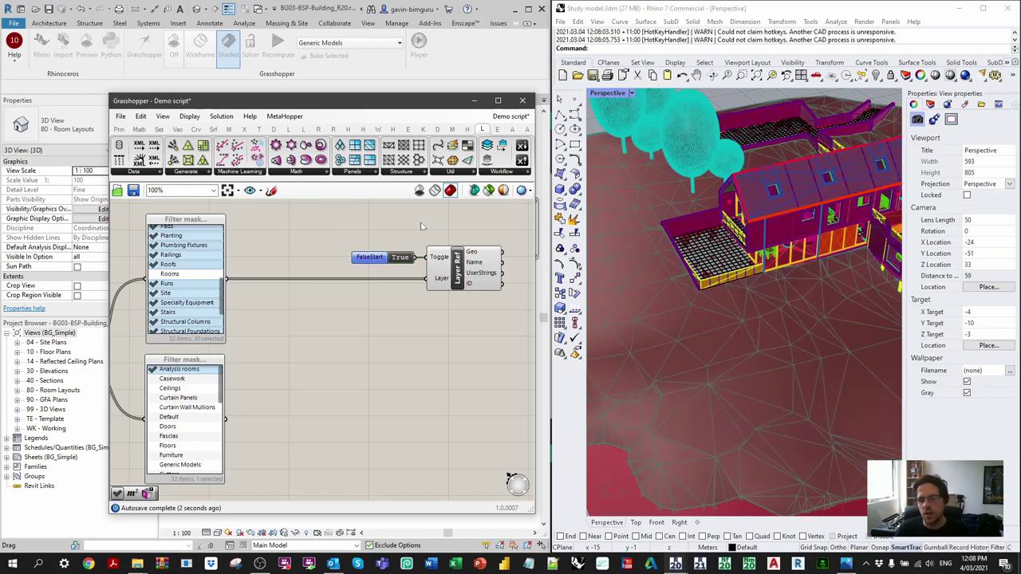
Flatten the Geo output of the Layer Ref component
scroll(423, 239, up, 2)
mouse_move(361, 253)
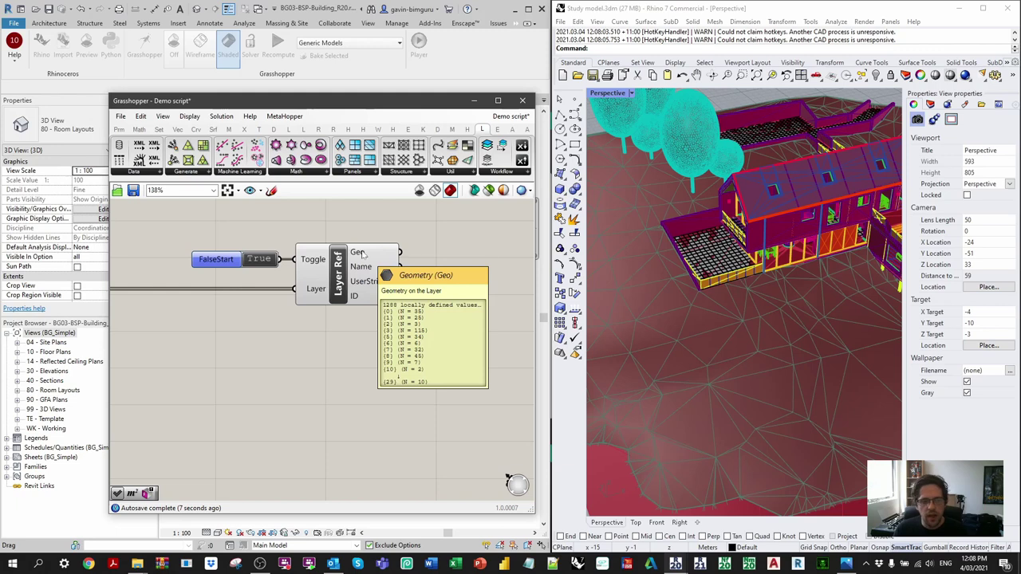
right_click(362, 253)
click(387, 294)
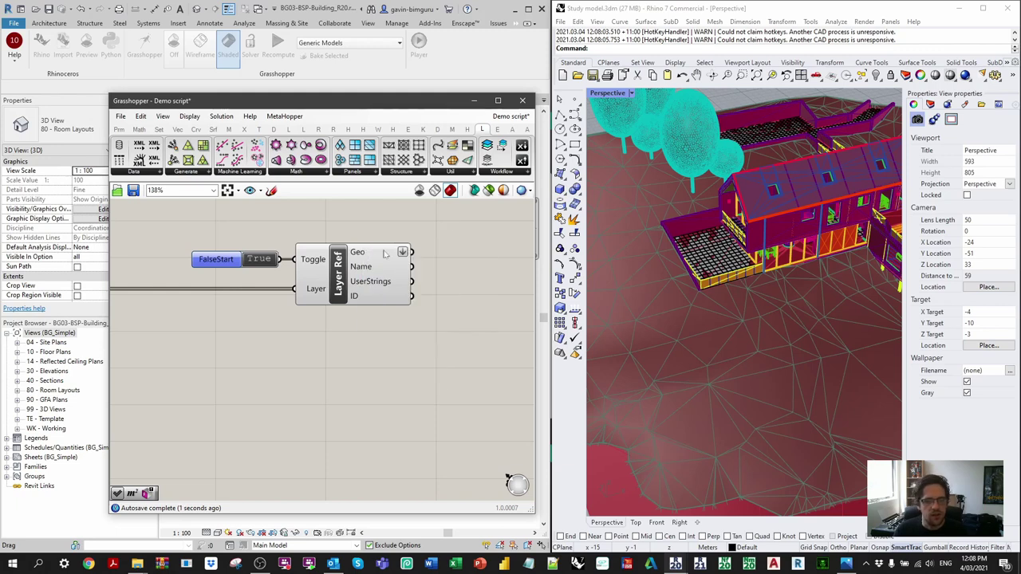
Duplicate Layer Ref and its toggle below, and make the lower Analysis rooms picker the copy's only Layer source
scroll(391, 255, down, 3)
drag(478, 288, 415, 342)
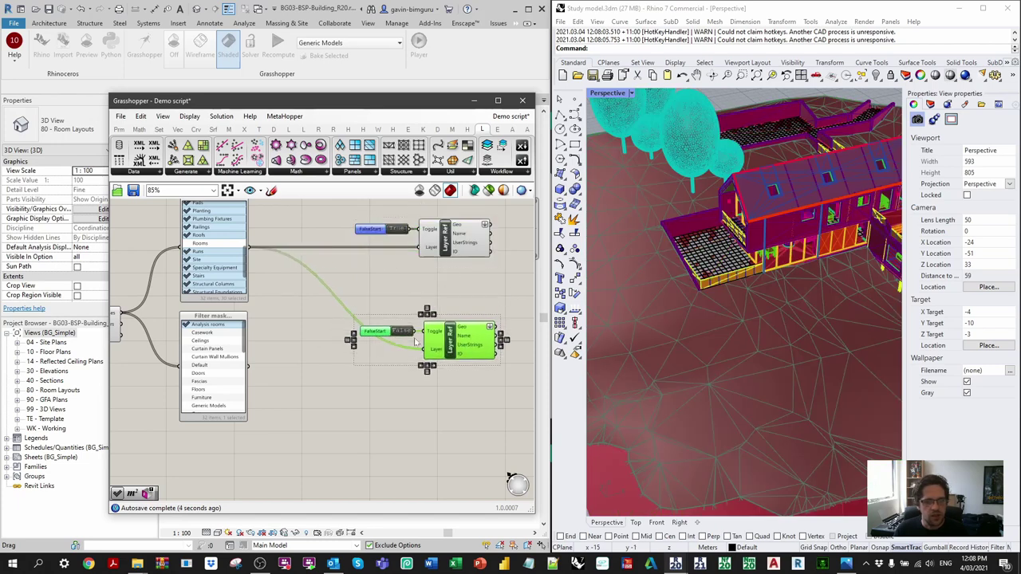
drag(252, 371, 426, 349)
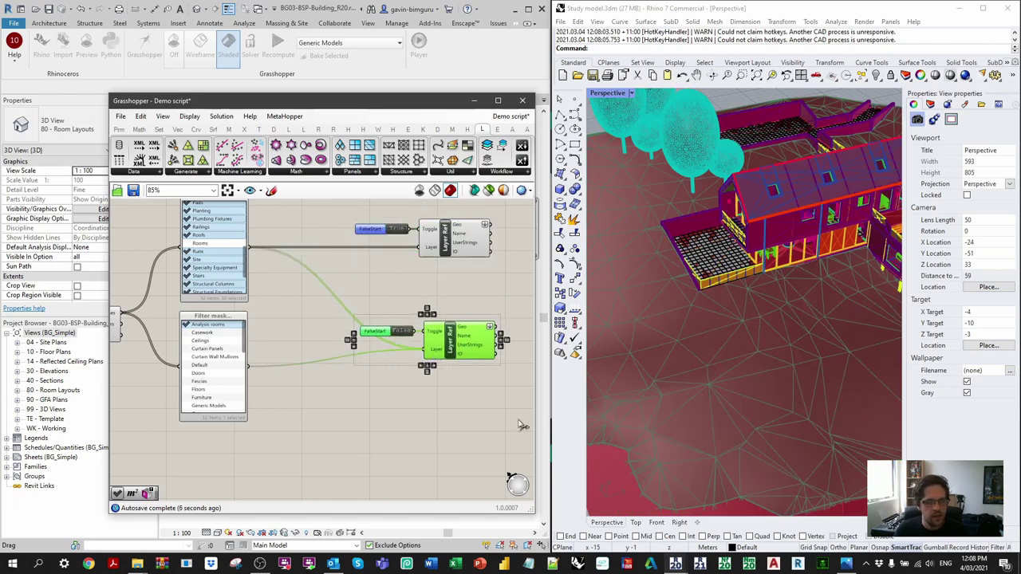
drag(487, 377, 371, 313)
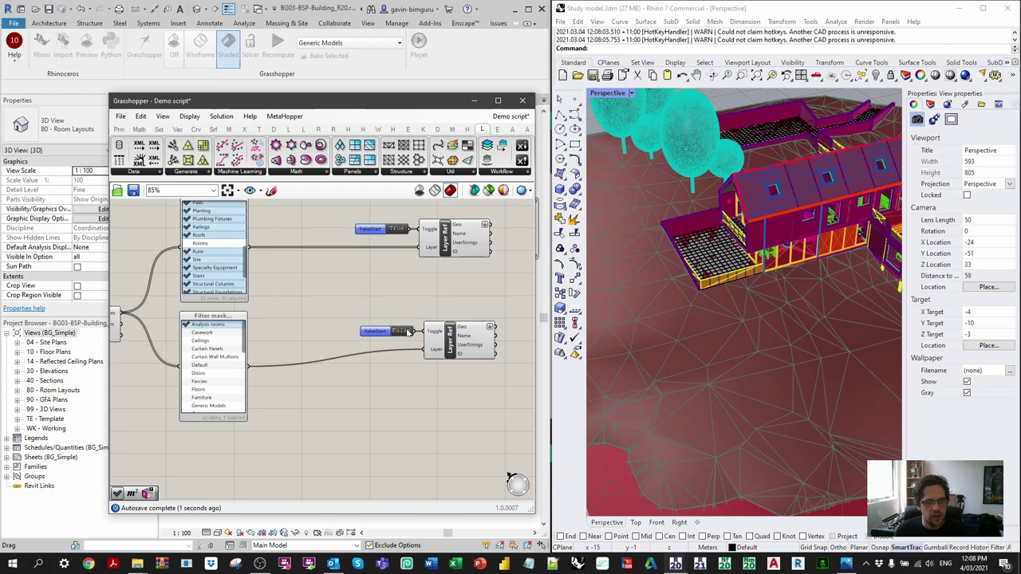
Set the copied FalseStart toggle to True and align the copied toggle and Layer Ref with the lower picker's output
scroll(471, 350, up, 2)
drag(489, 382, 364, 308)
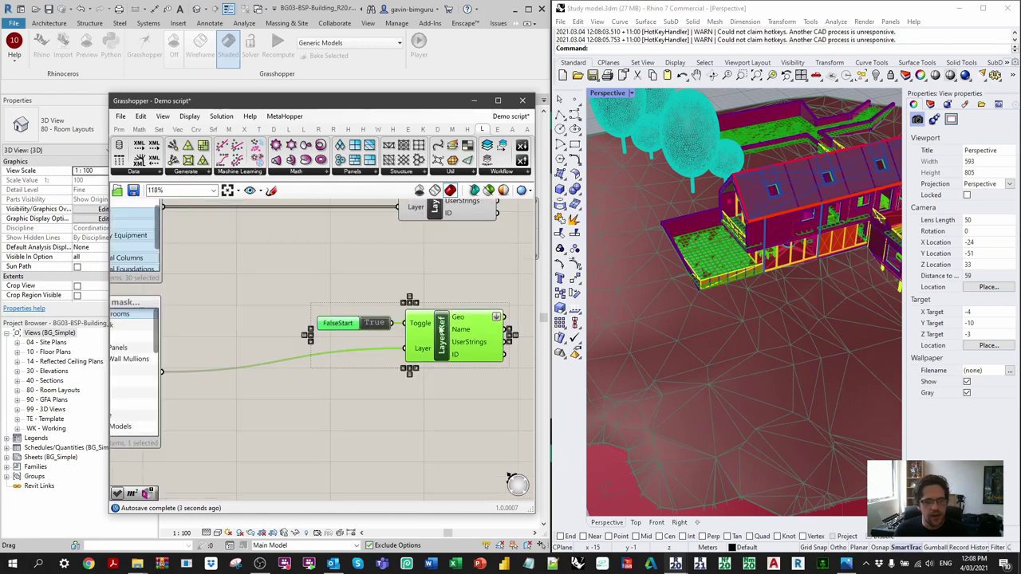
drag(442, 330, 438, 355)
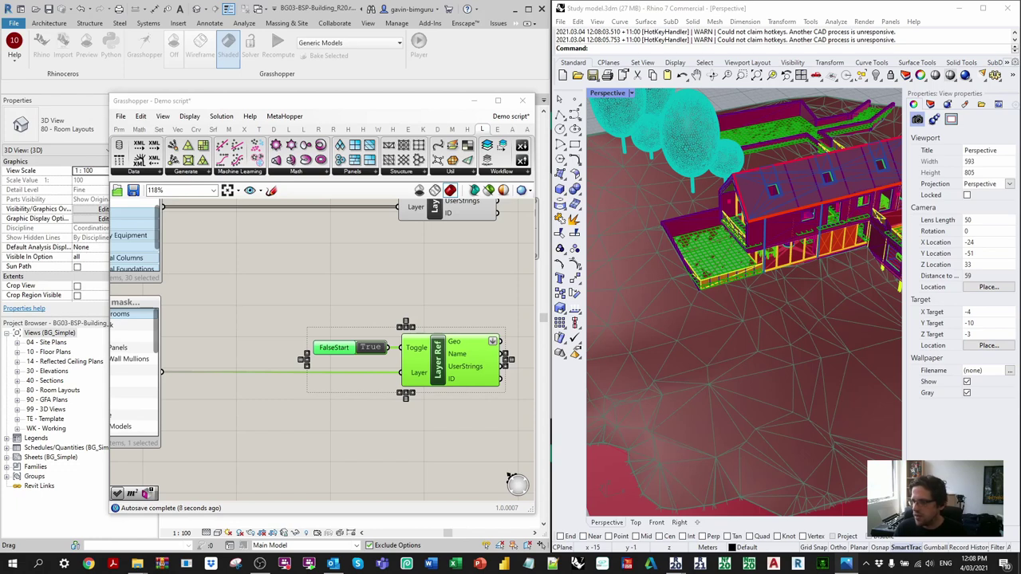
right_drag(462, 305, 303, 262)
click(303, 263)
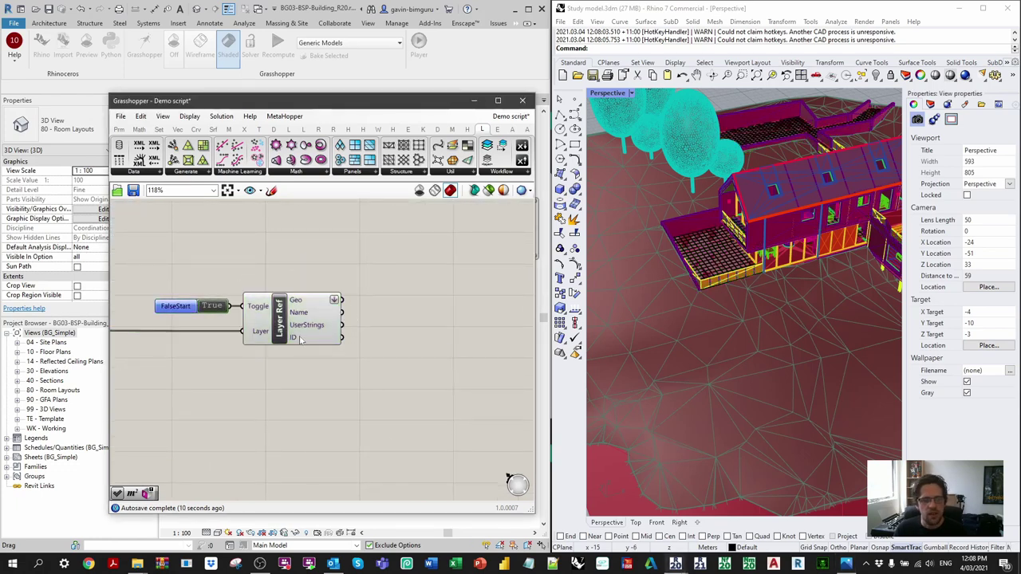
Add a Text parameter beside the lower Layer Ref and connect the Name output to it
mouse_move(300, 340)
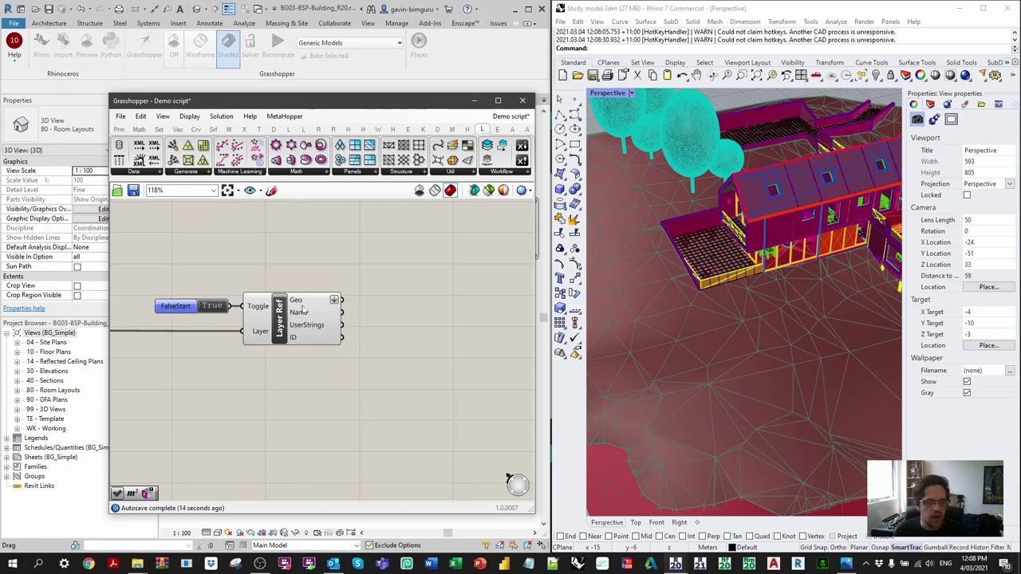
double_click(419, 303)
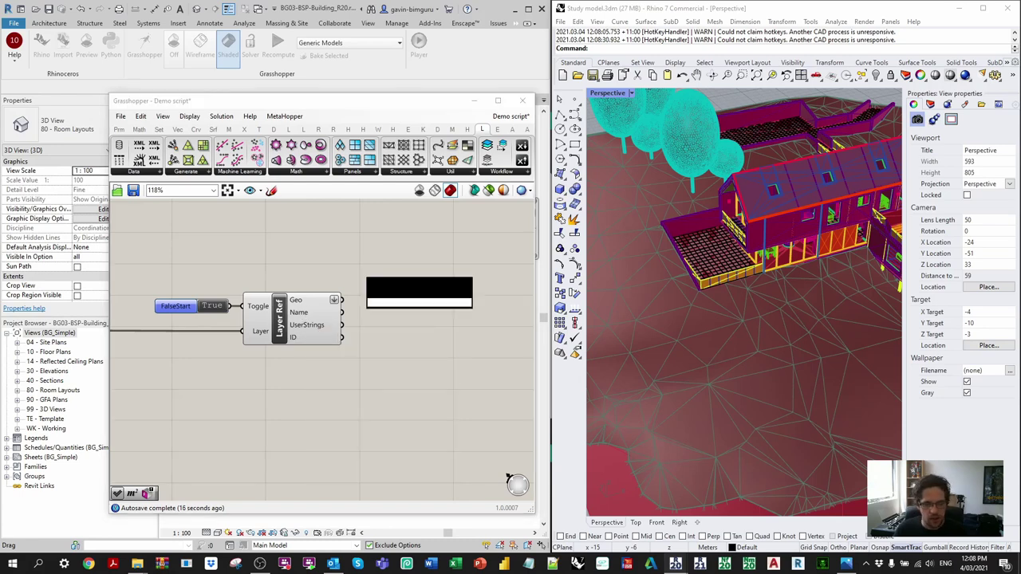
text(txt)
key(Return)
drag(343, 312, 387, 313)
Add a Create Set component beside the Text parameter and connect the Text output to its L input
right_drag(449, 323, 396, 293)
scroll(402, 296, up, 2)
double_click(410, 271)
text(cset)
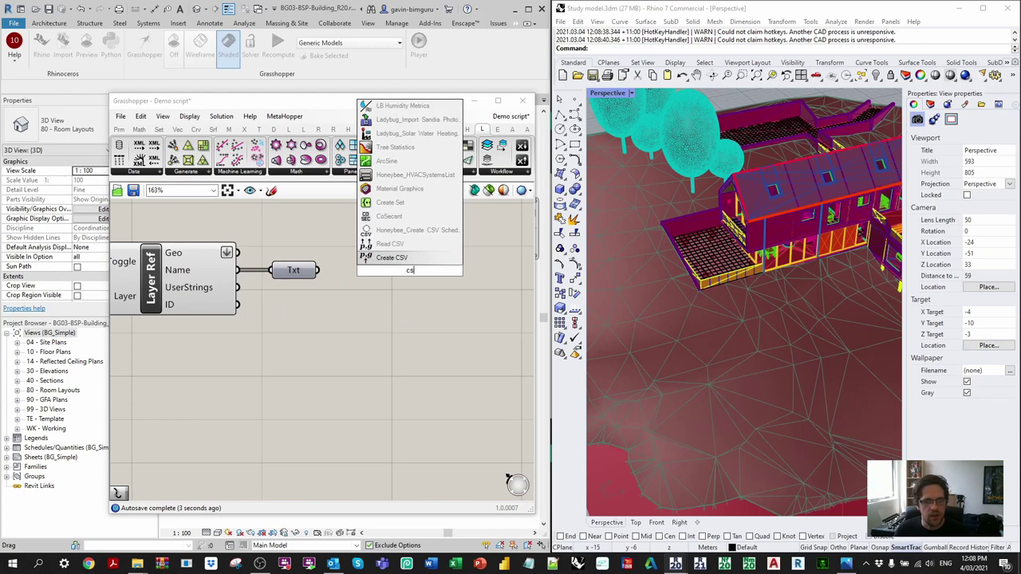
key(Return)
drag(320, 273, 369, 275)
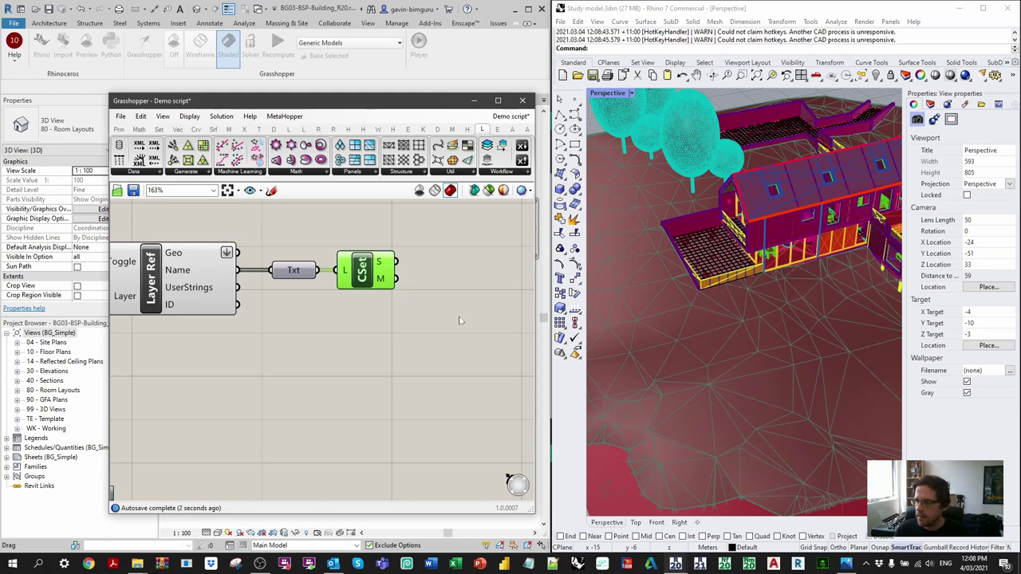
right_drag(459, 316, 372, 280)
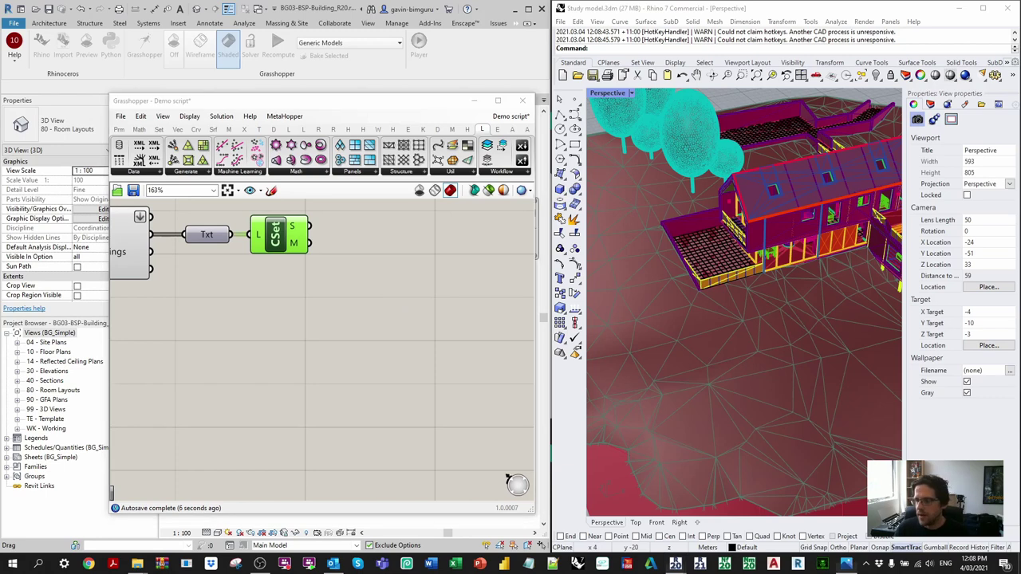
click(463, 360)
Add a Query Categories component on the canvas below the lower Analysis rooms picker
scroll(463, 359, down, 3)
right_drag(231, 381, 433, 324)
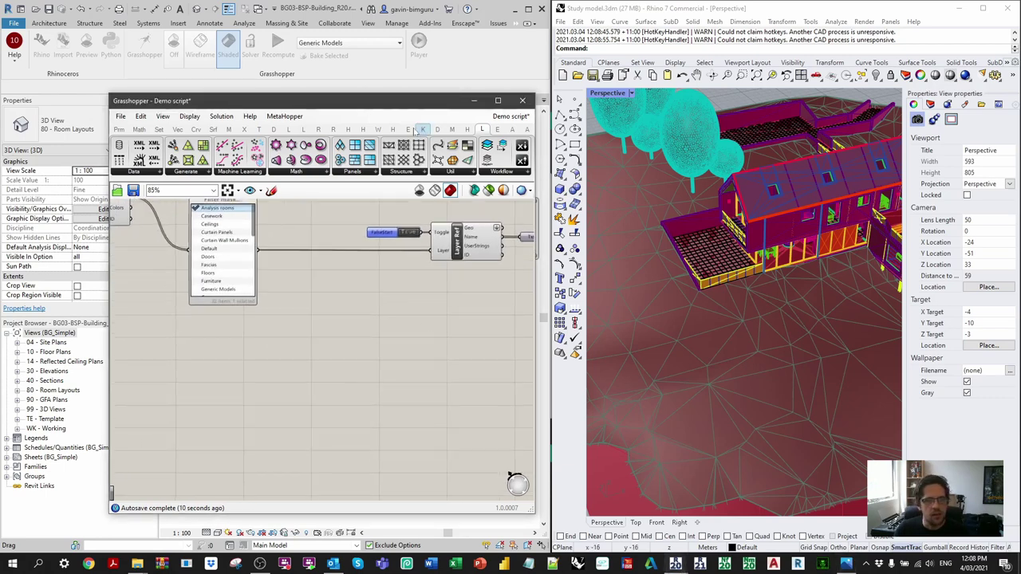
click(319, 130)
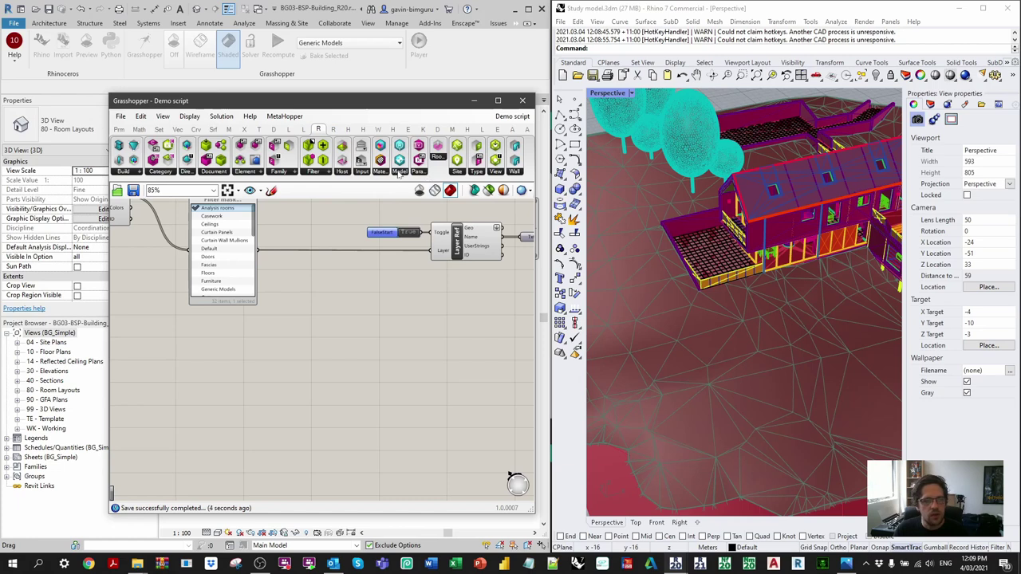
click(153, 172)
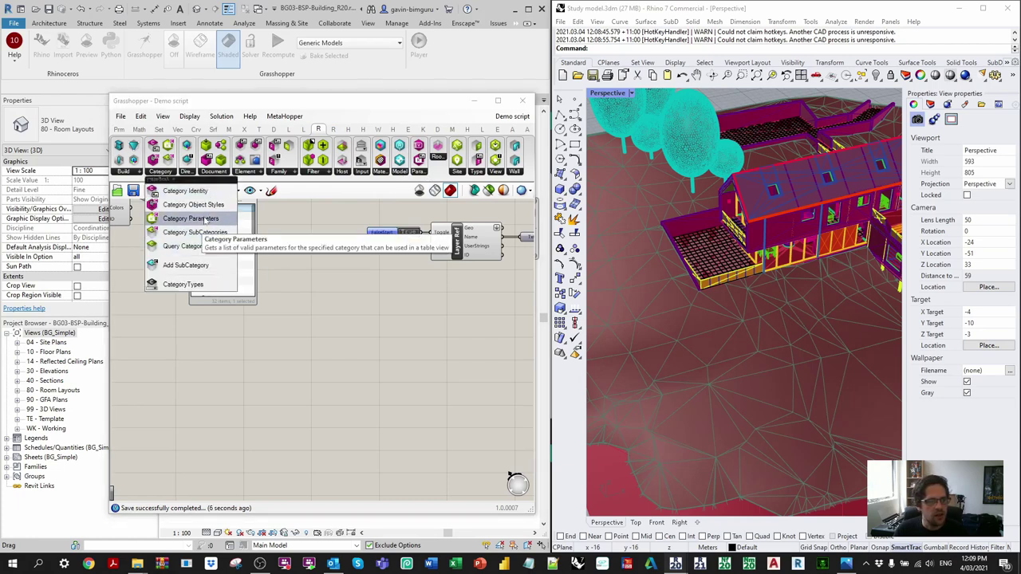
drag(199, 246, 242, 389)
scroll(232, 351, up, 3)
click(256, 339)
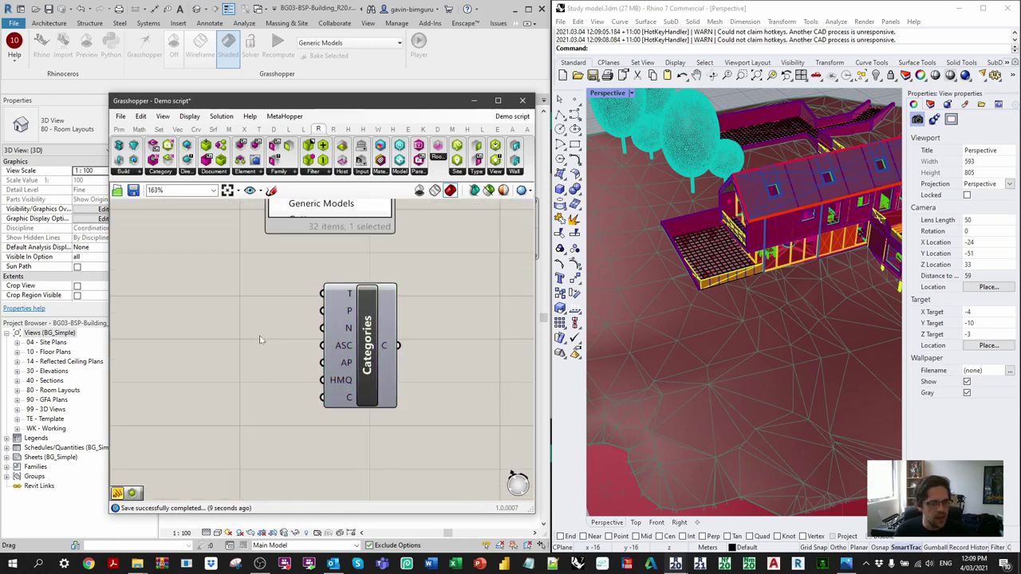
Create a text panel reading Rooms and connect it to the N input of Categories
double_click(256, 339)
text(//Rooms)
key(Return)
mouse_move(283, 326)
mouse_down()
mouse_move(307, 330)
mouse_move(265, 338)
mouse_move(280, 333)
mouse_up()
scroll(281, 337, down, 1)
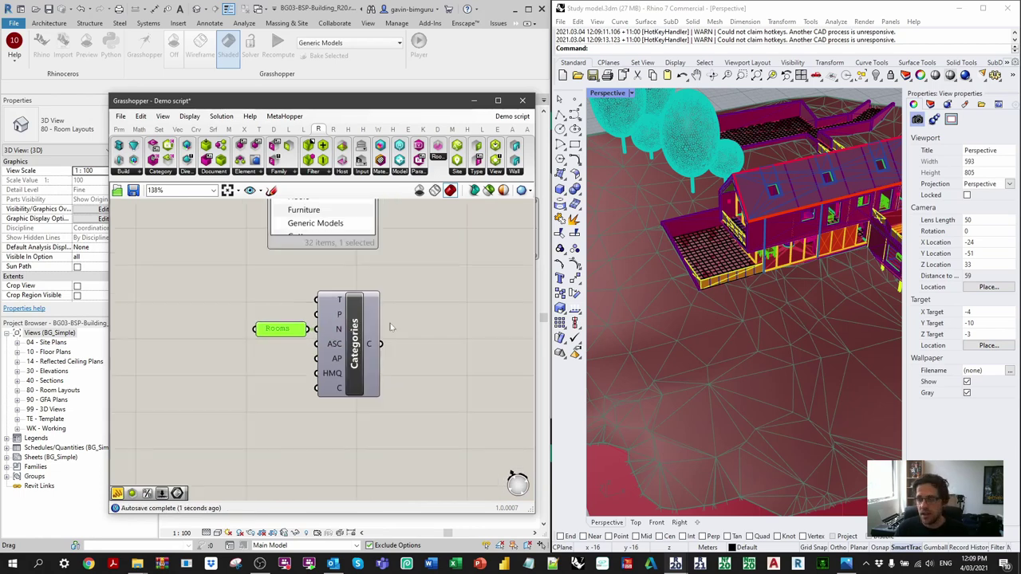
Add a Category Filter component beside Categories and connect the Categories output to its C input
right_drag(443, 335, 325, 330)
click(348, 332)
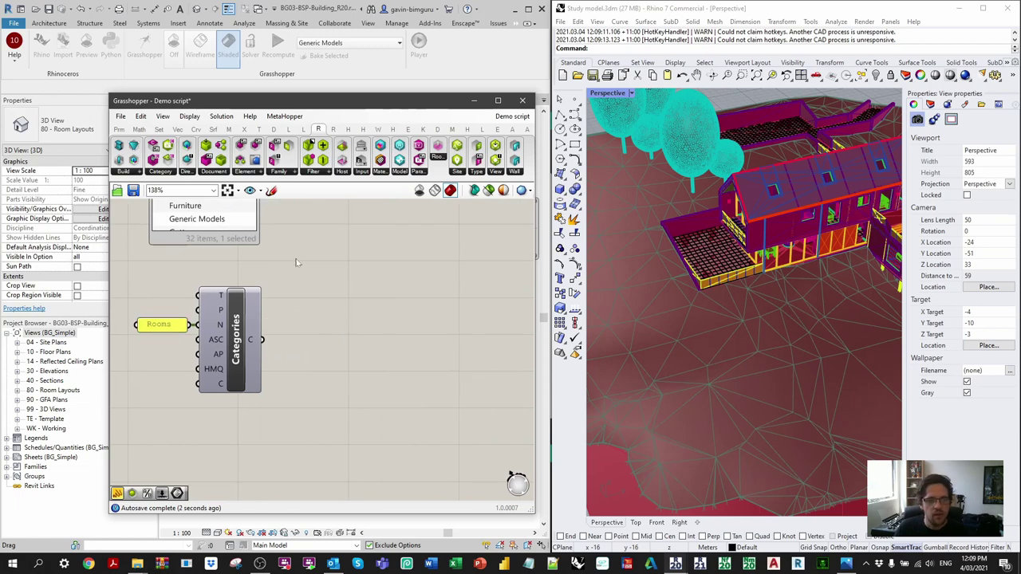
click(319, 174)
drag(332, 227, 320, 315)
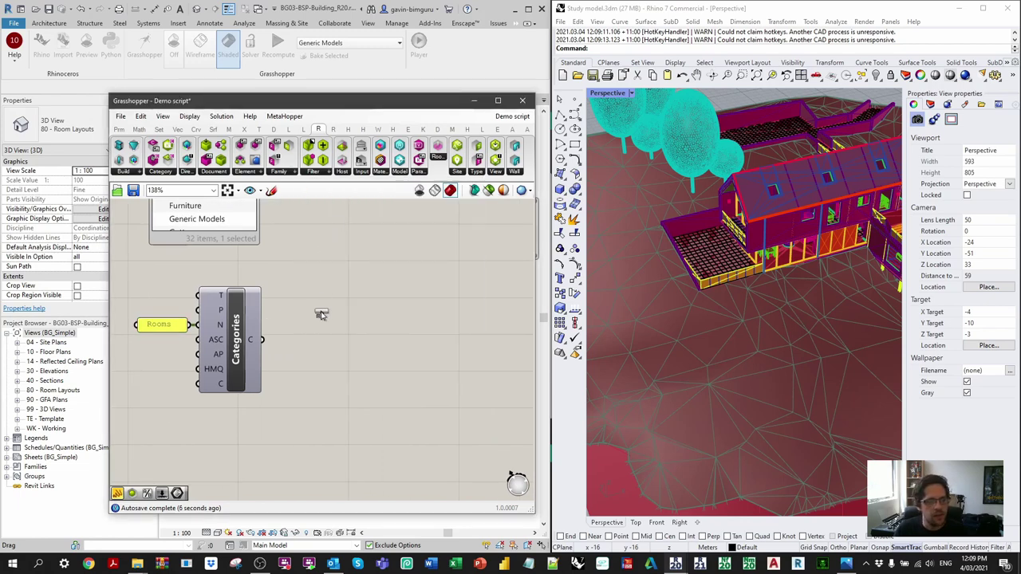
click(321, 316)
drag(263, 340, 298, 309)
drag(319, 319, 308, 351)
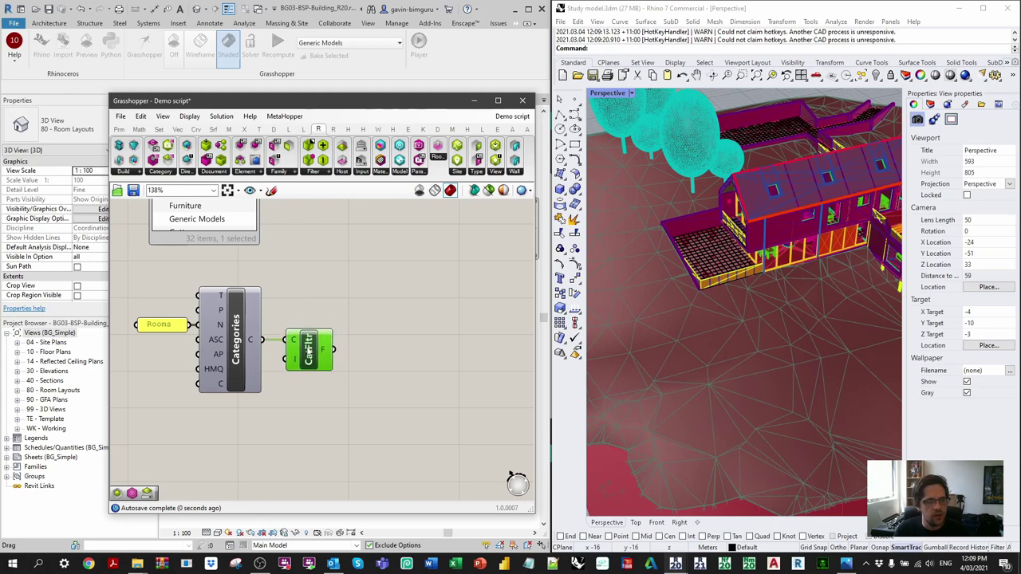
Add a Query Elements component, connect the CatFltr output to its F input, and remove its L input
right_drag(383, 343, 318, 313)
click(249, 172)
drag(408, 230, 348, 319)
drag(275, 323, 327, 311)
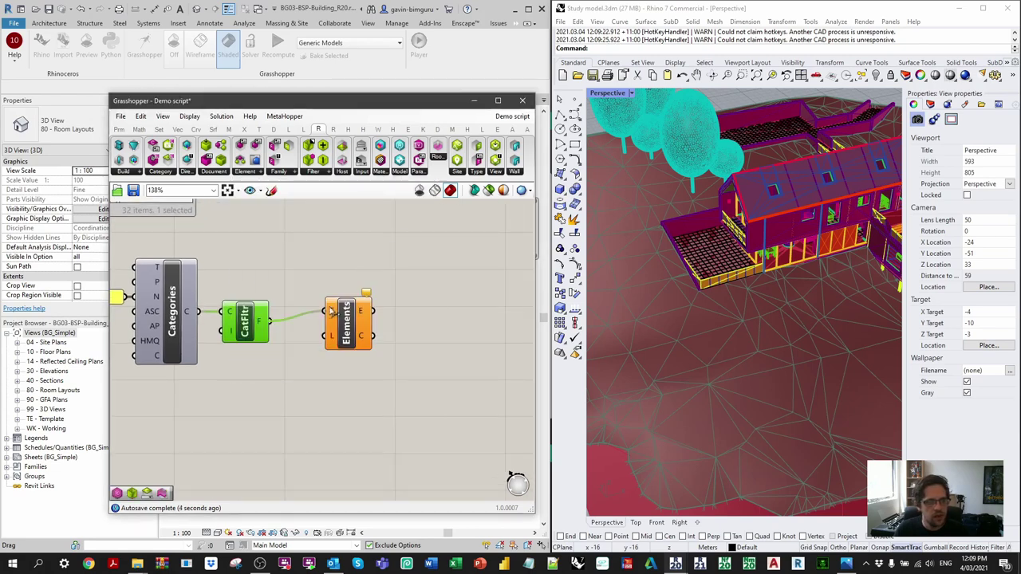
scroll(347, 339, up, 7)
scroll(364, 349, down, 4)
drag(393, 316, 335, 315)
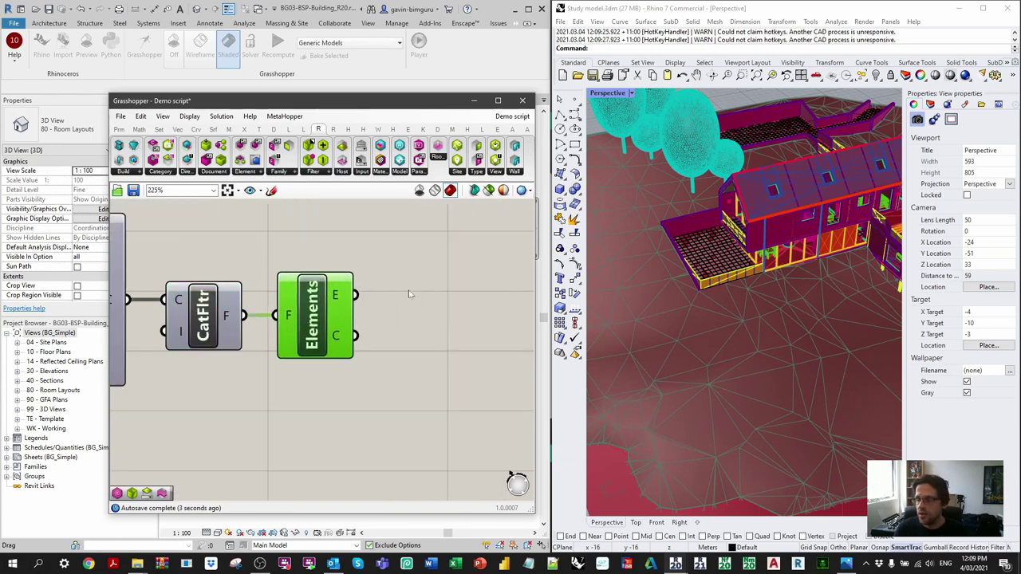
Add a GetParam component beside Elements and connect the E output of Elements to its E input
right_drag(408, 293, 335, 278)
click(348, 266)
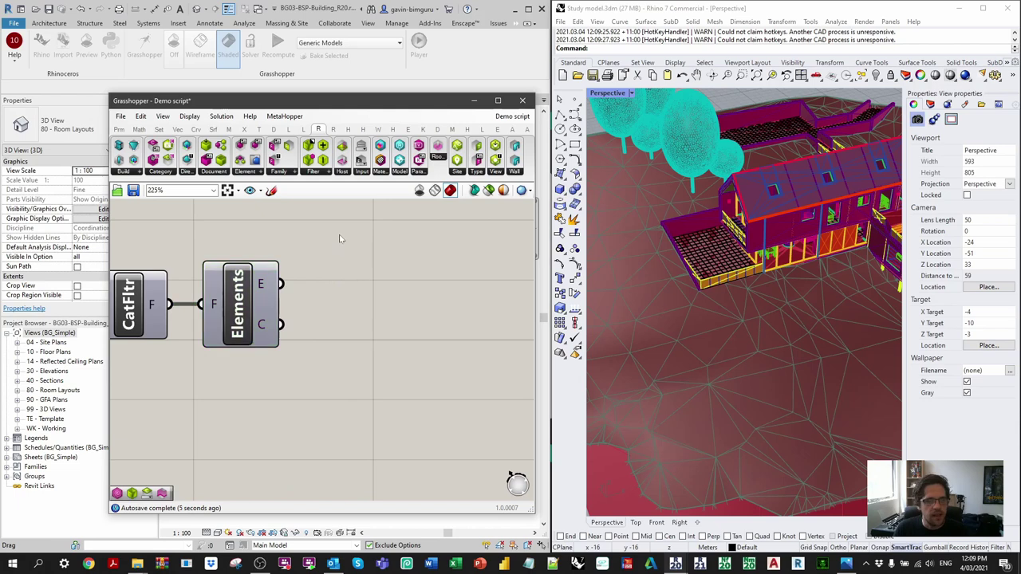
click(251, 173)
click(373, 360)
click(386, 335)
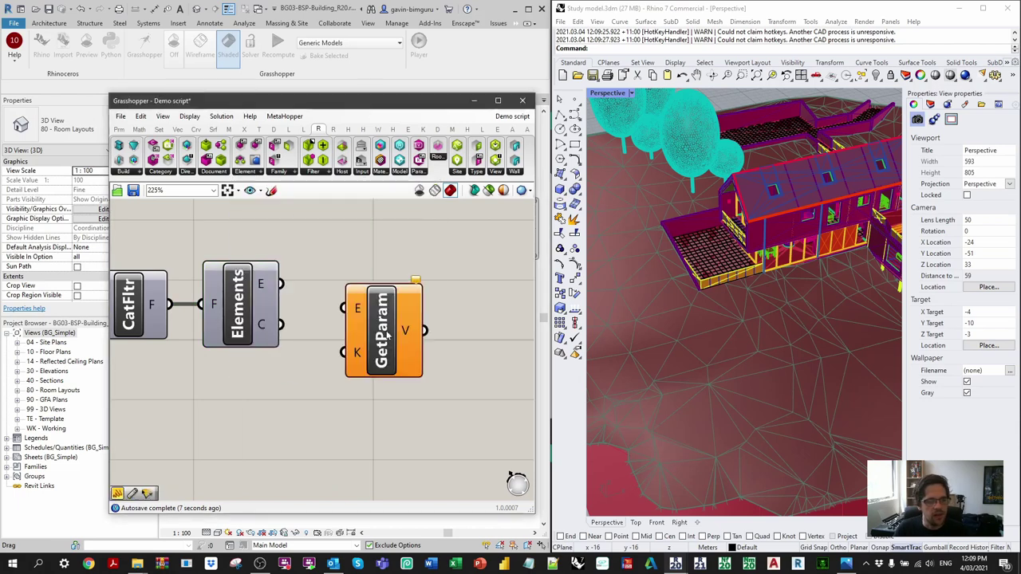
drag(281, 284, 413, 289)
Create a text panel reading Id and connect it to the K input of GetParam
double_click(323, 407)
text(//id)
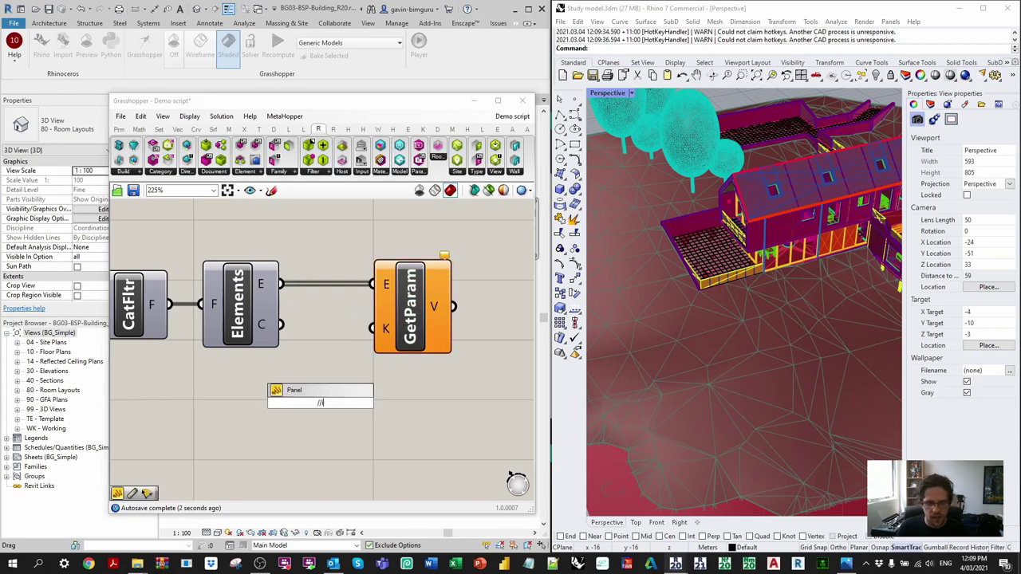
key(Return)
click(316, 404)
double_click(317, 403)
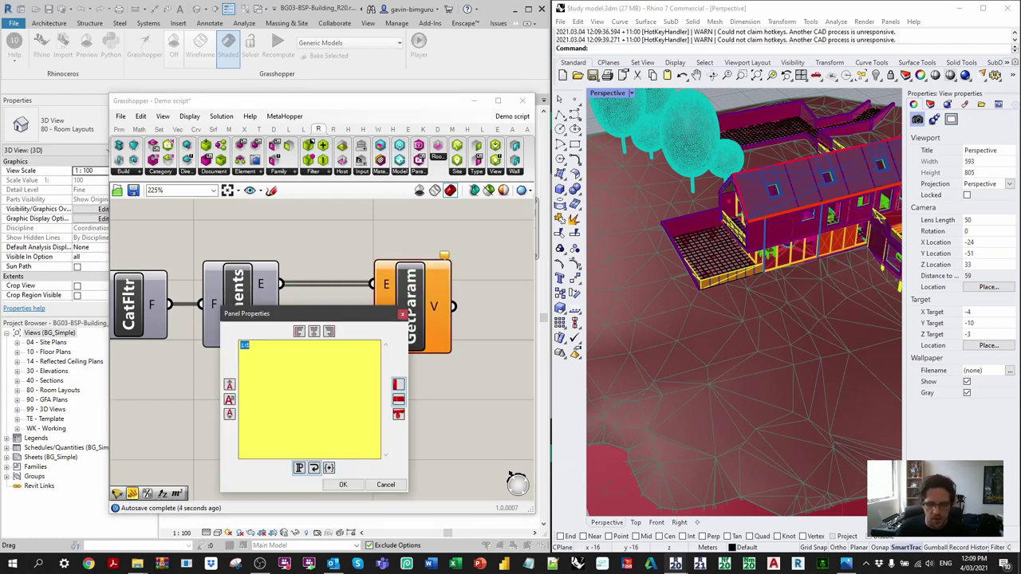
click(343, 484)
drag(346, 402, 333, 330)
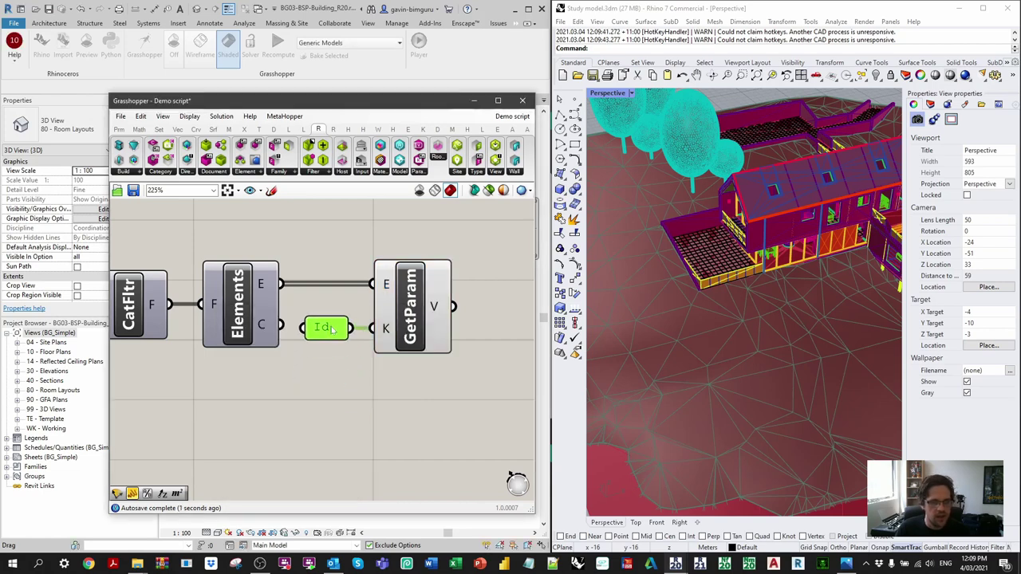
Move GetParam and its Id panel together to a lower spot on the canvas
drag(442, 365, 304, 251)
drag(408, 326, 425, 381)
click(452, 257)
Add a Text parameter beside GetParam and connect the V output to it
right_drag(423, 268, 322, 258)
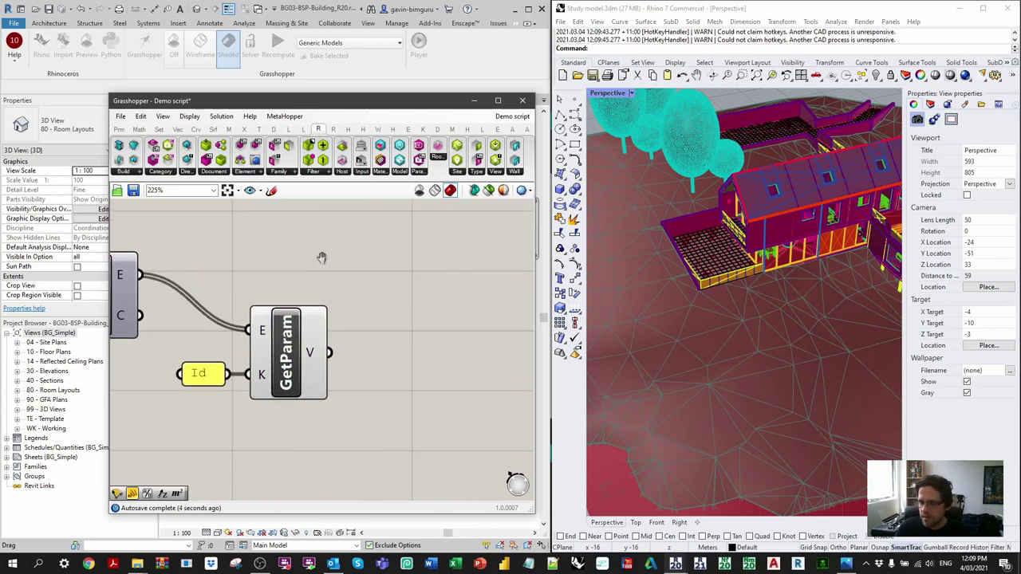
double_click(388, 297)
text(te)
click(380, 285)
mouse_move(334, 355)
mouse_down()
mouse_move(356, 298)
mouse_move(387, 326)
mouse_move(384, 356)
mouse_up()
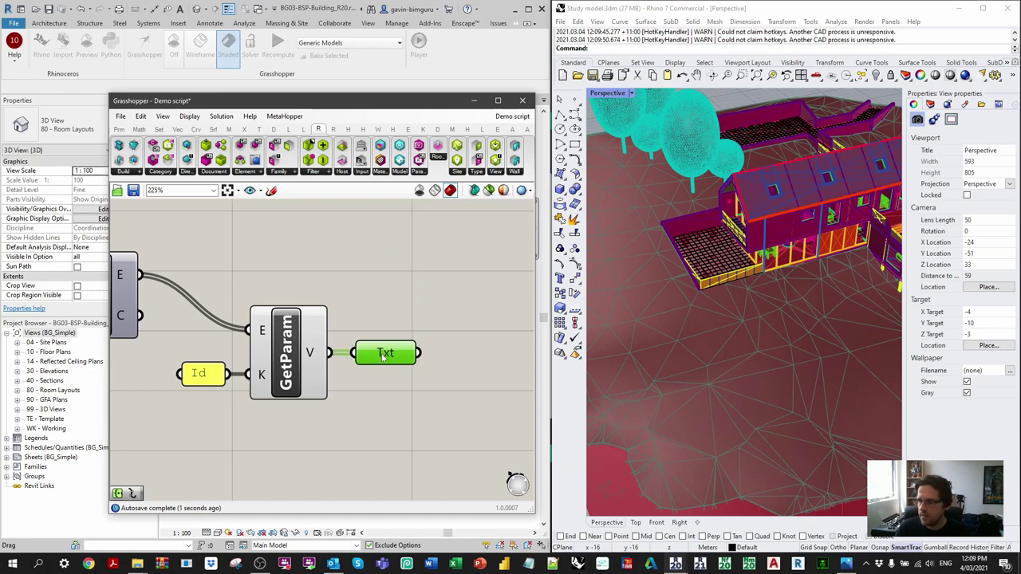
Add a Find similar member component between and beyond the CSet branch and the GetParam Text branch
scroll(383, 357, down, 7)
drag(435, 393, 344, 307)
right_drag(439, 291, 253, 295)
click(391, 288)
double_click(350, 280)
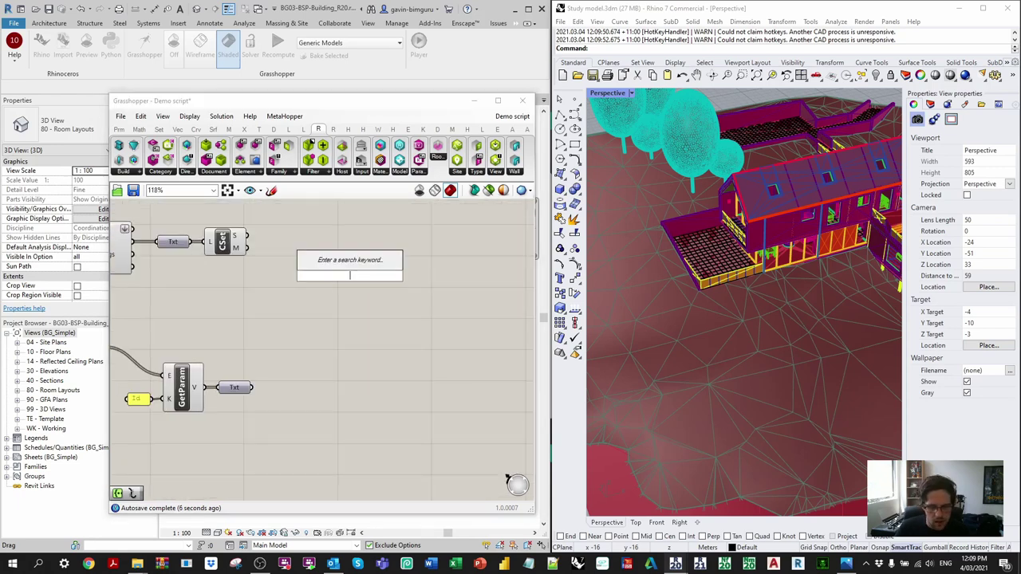
text(find sii)
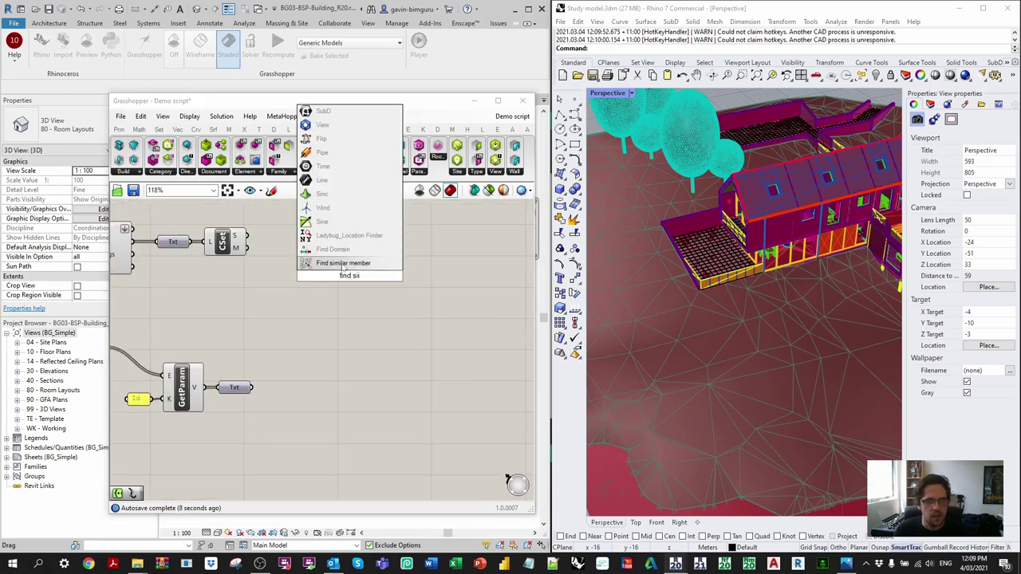
click(343, 264)
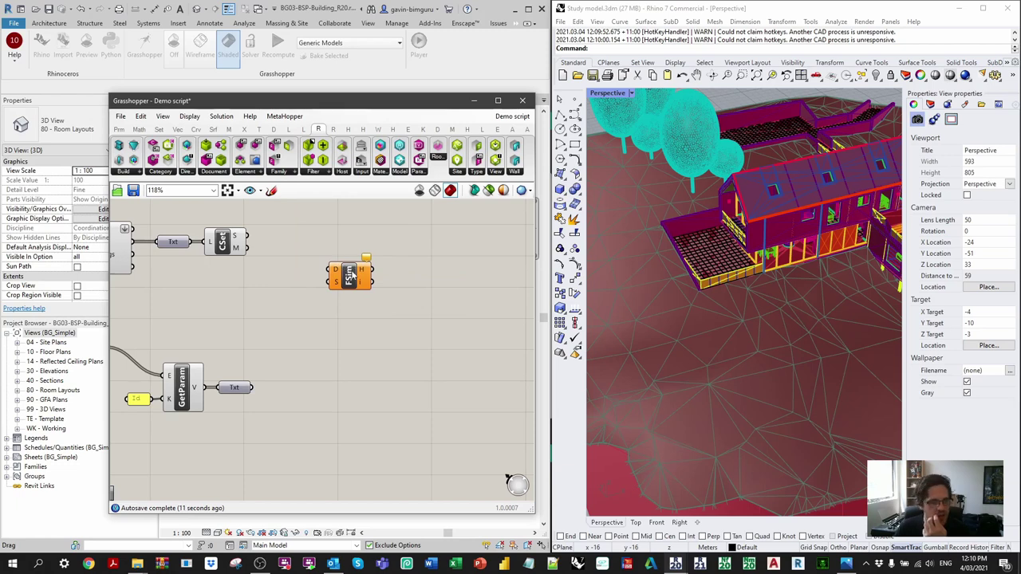
drag(351, 274, 358, 283)
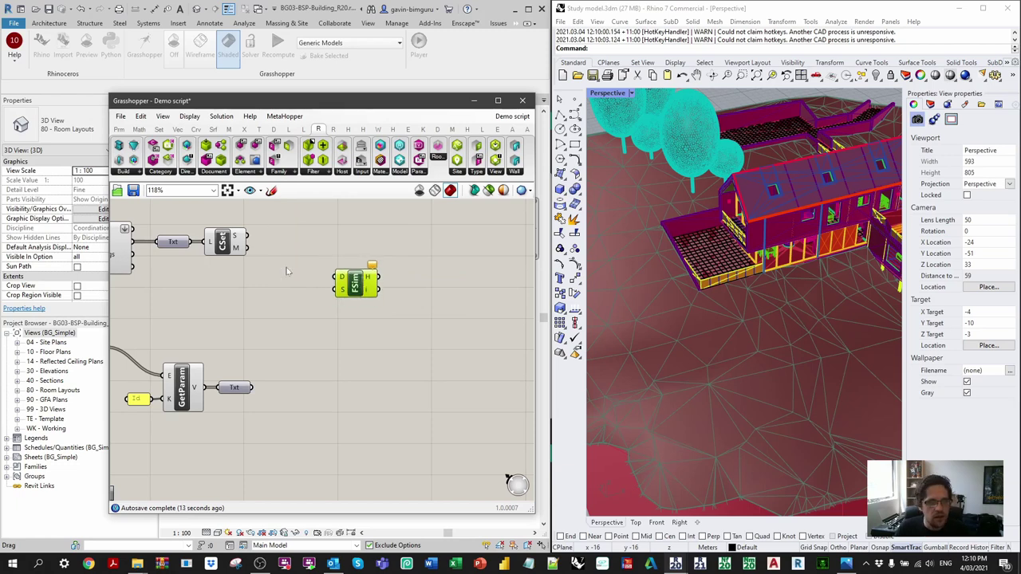
Connect CSet's S output to FSim's S input and the GetParam Text to its D input, then shift the upper chain slightly lower
drag(338, 290, 253, 240)
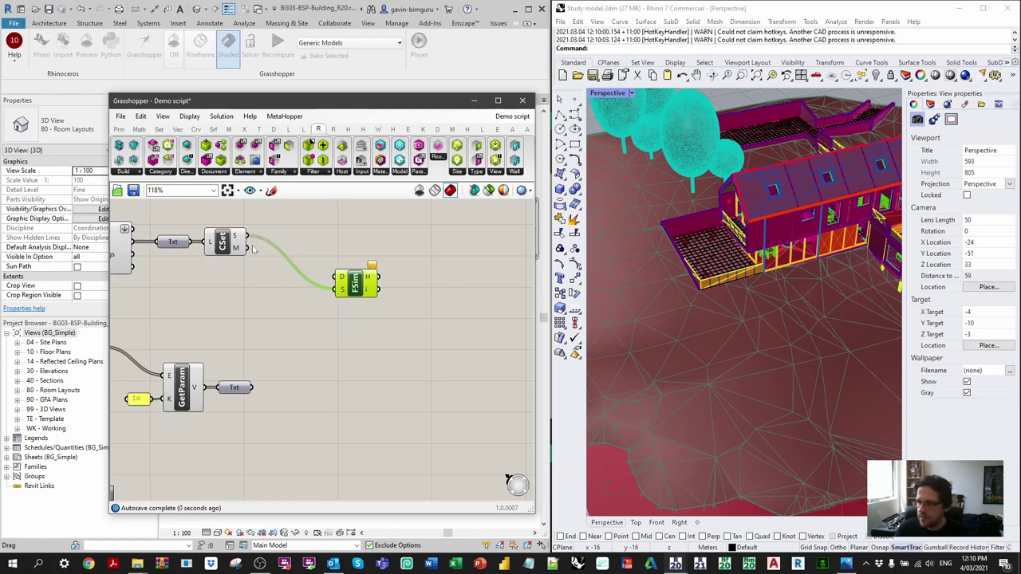
click(264, 410)
drag(253, 388, 338, 277)
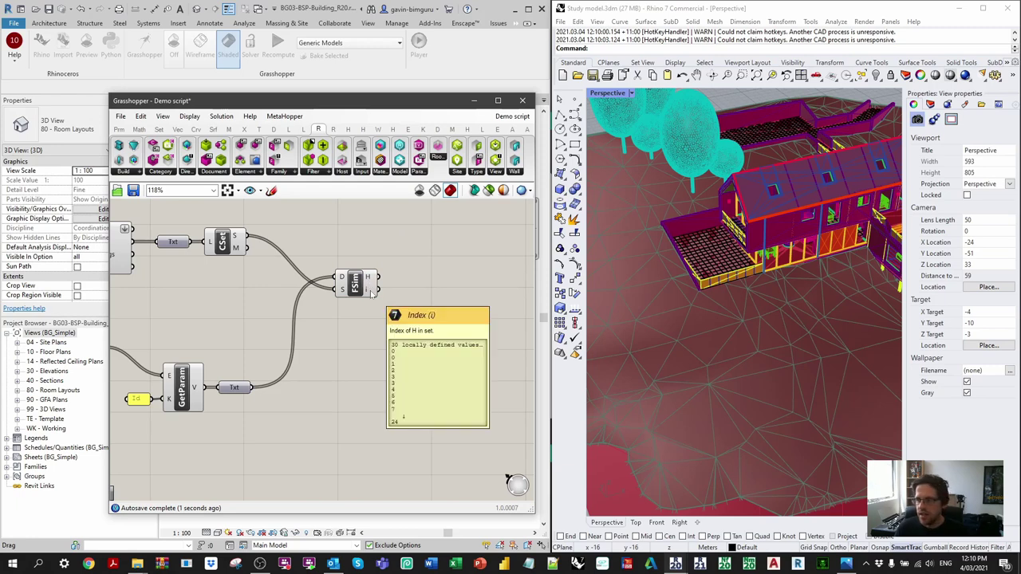
drag(397, 305, 237, 266)
Add a List Item component beyond FSim, level with the lower Layer Ref's Geo output
click(361, 247)
double_click(362, 247)
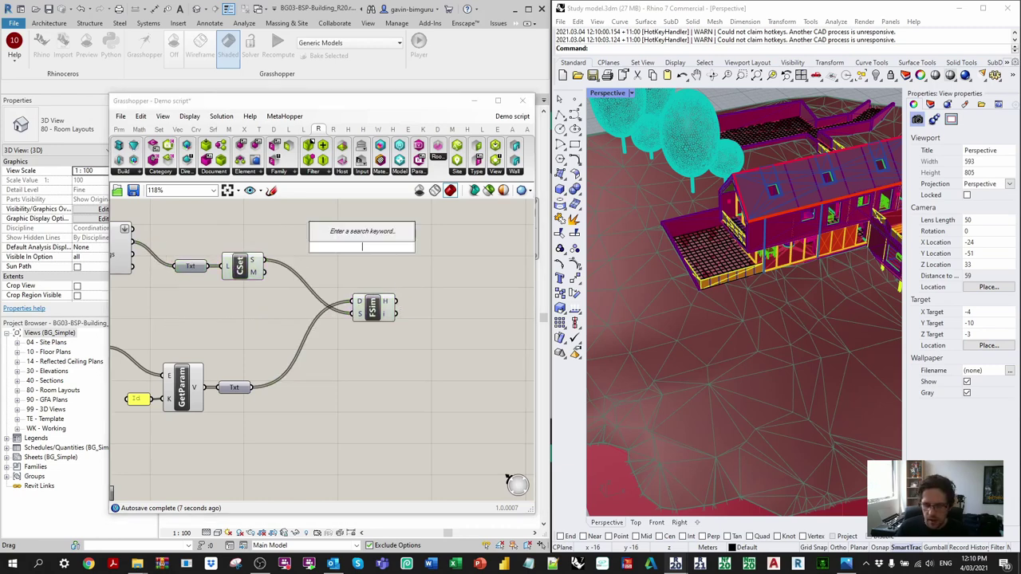
text(list ite)
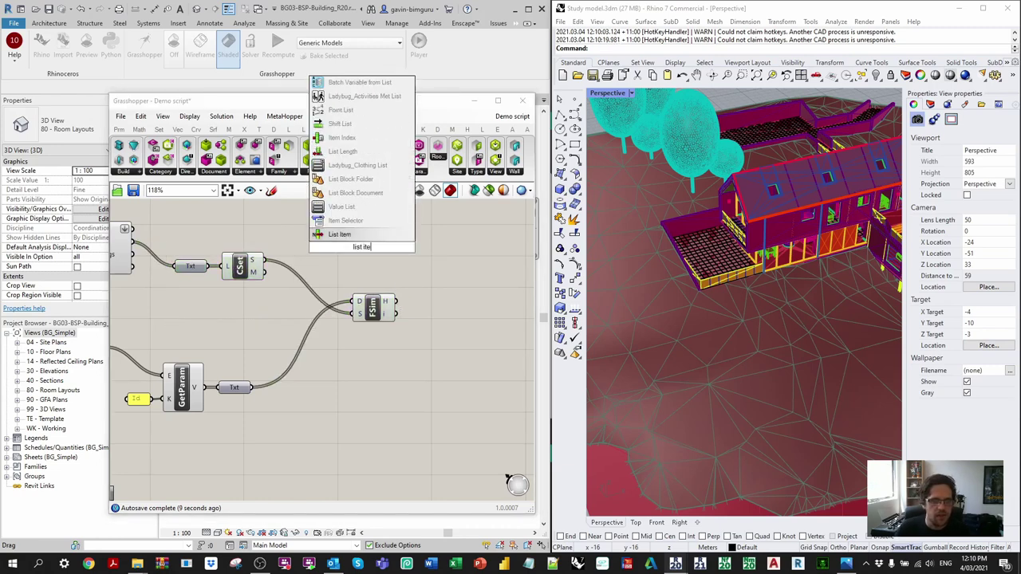
click(392, 236)
drag(383, 252, 487, 251)
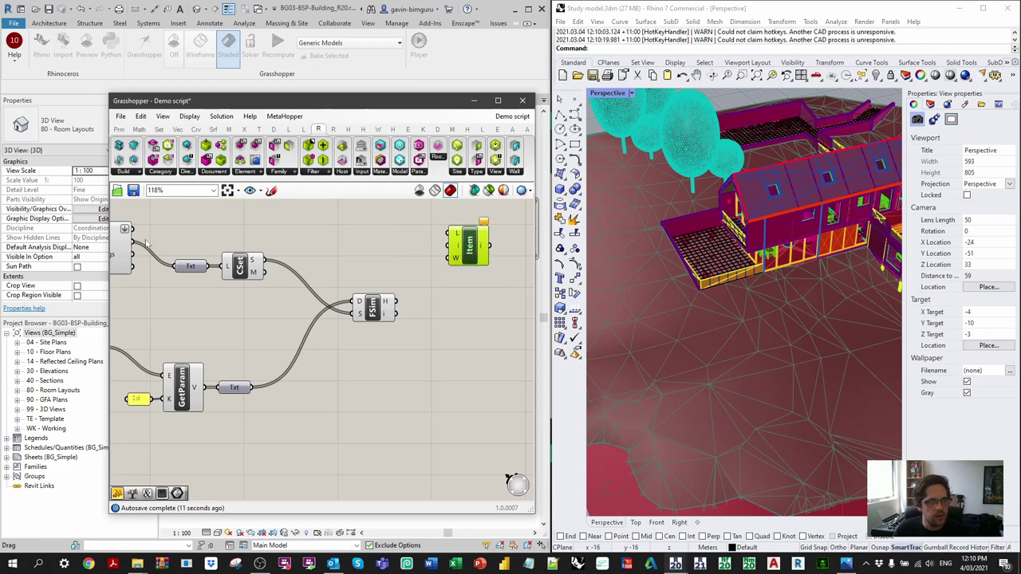
Connect the lower Layer Ref's Geo output to List Item's L input and FSim's index output to its i input
drag(136, 232, 474, 250)
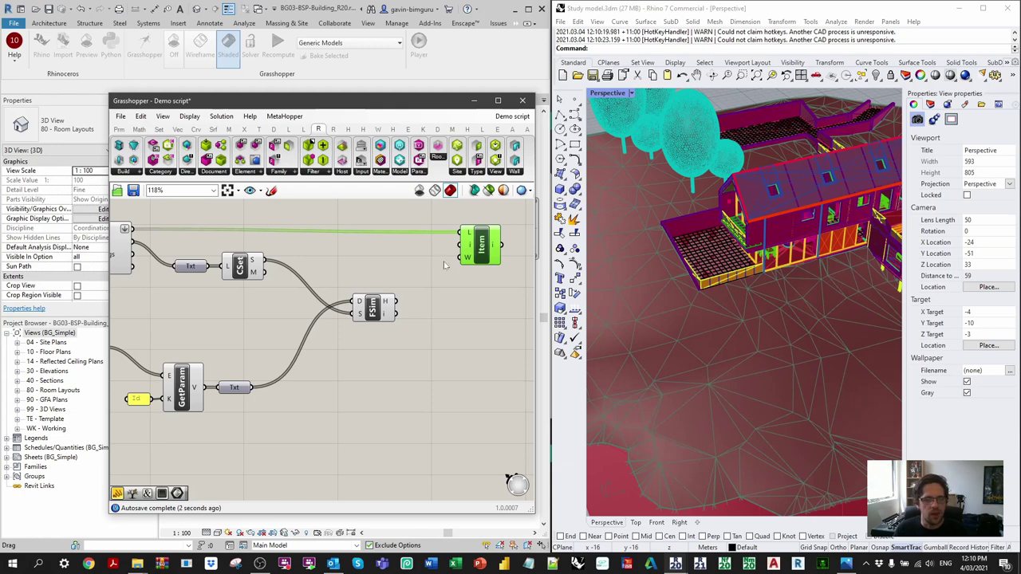
drag(396, 314, 468, 249)
click(476, 290)
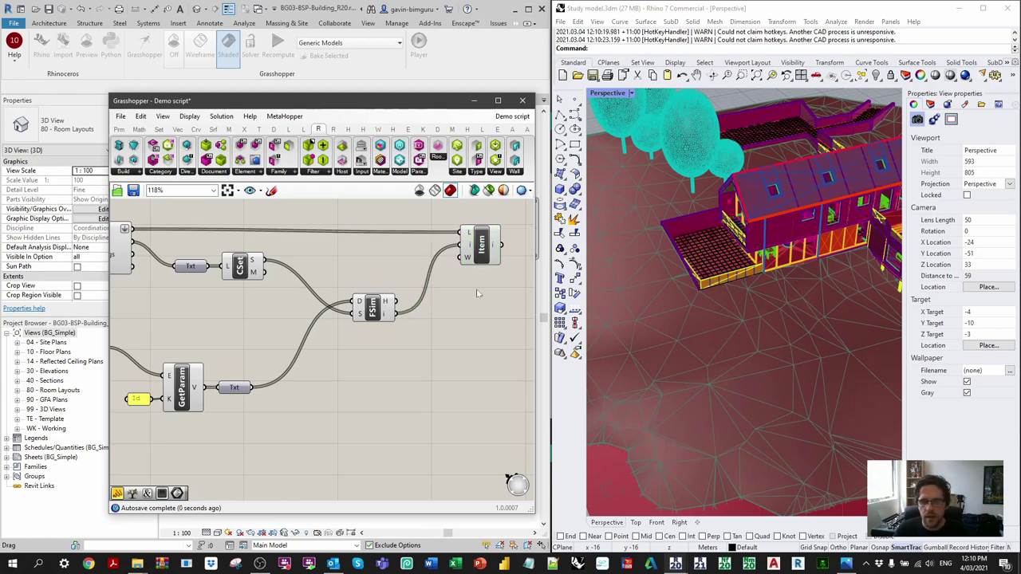
Turn off the geometry preview of both the lower and upper Layer Ref components
right_drag(490, 291, 401, 312)
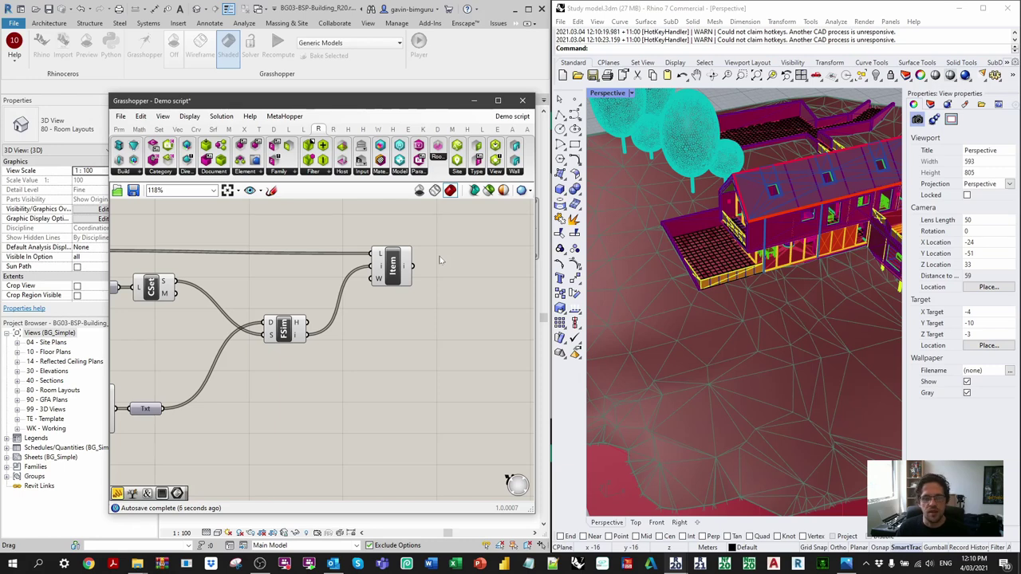
scroll(490, 346, down, 2)
right_drag(256, 311, 435, 292)
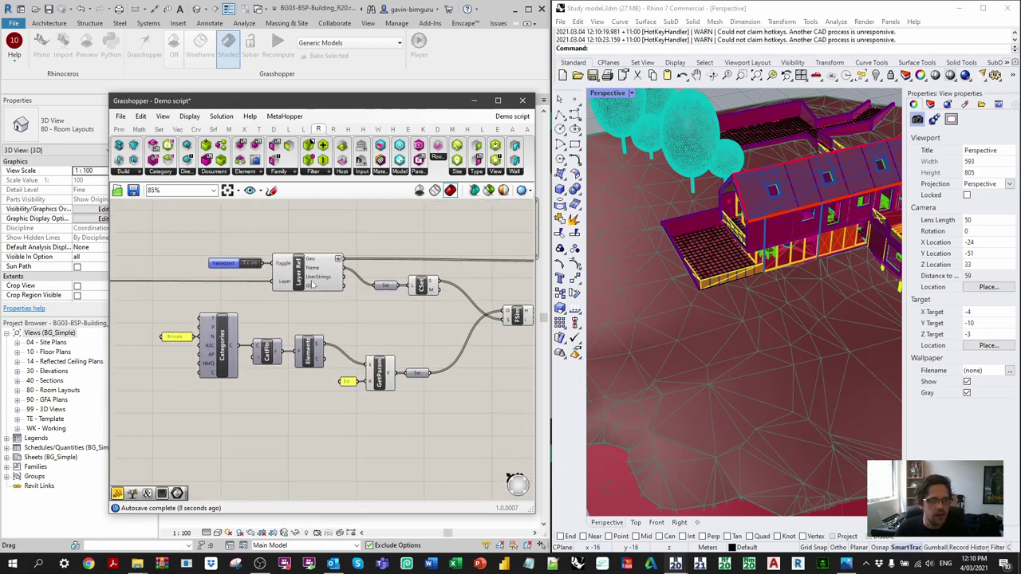
click(302, 267)
right_click(302, 263)
click(332, 281)
right_drag(352, 232, 363, 354)
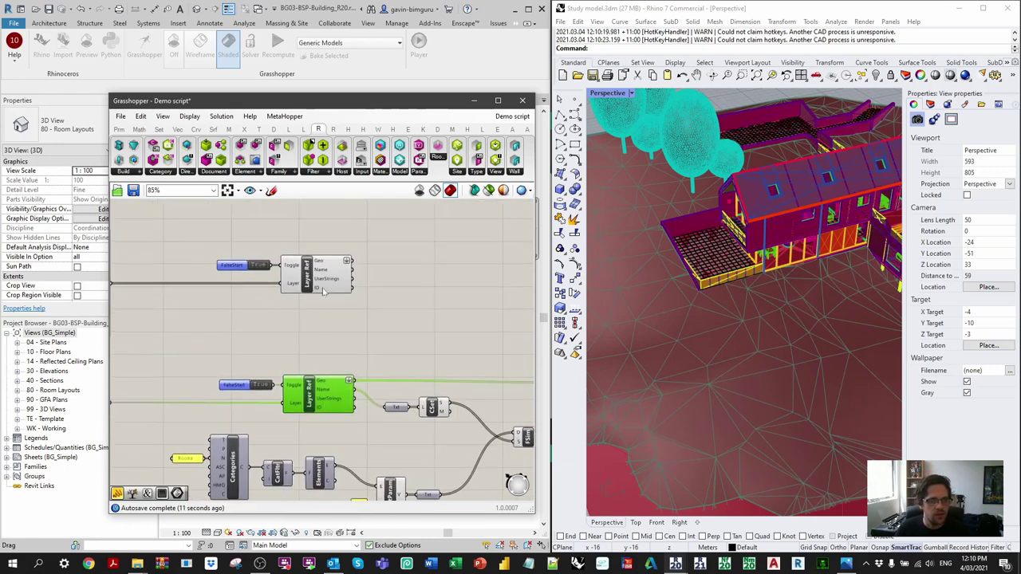
click(311, 267)
right_click(310, 268)
click(338, 289)
right_drag(474, 366, 292, 266)
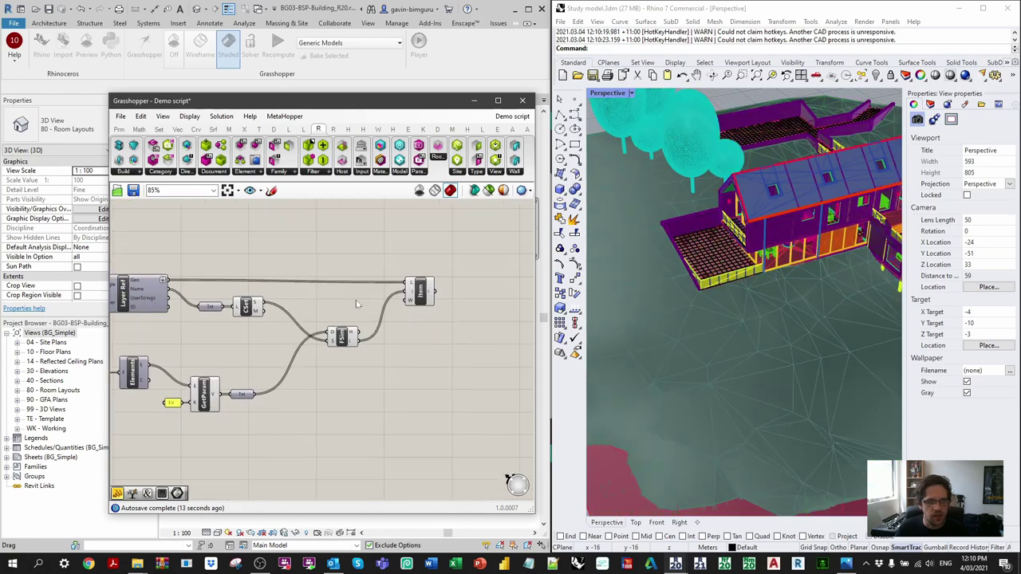
Turn off the geometry preview of the List Item component
scroll(356, 300, up, 1)
click(228, 308)
click(348, 346)
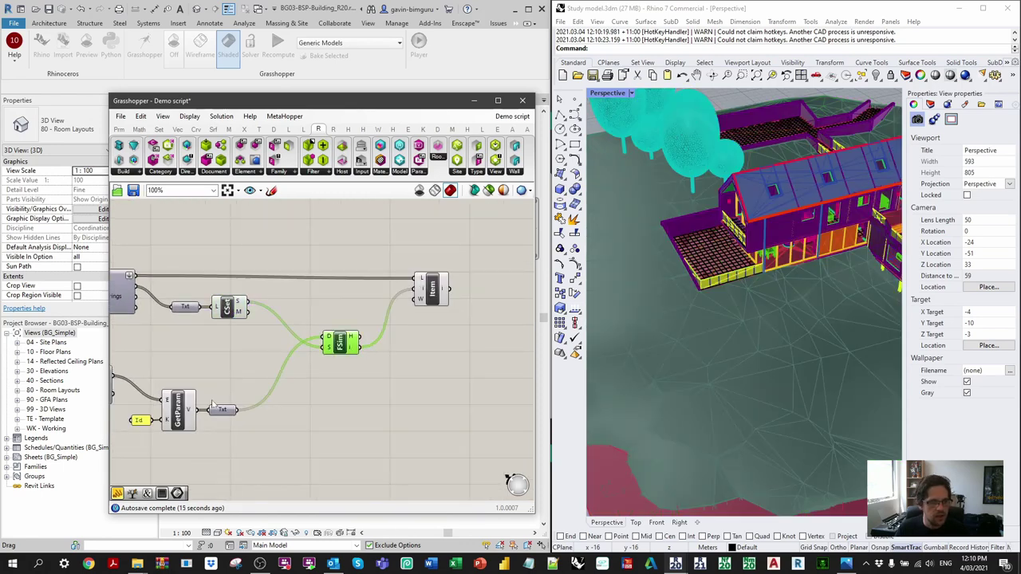
click(436, 284)
right_click(438, 286)
click(469, 310)
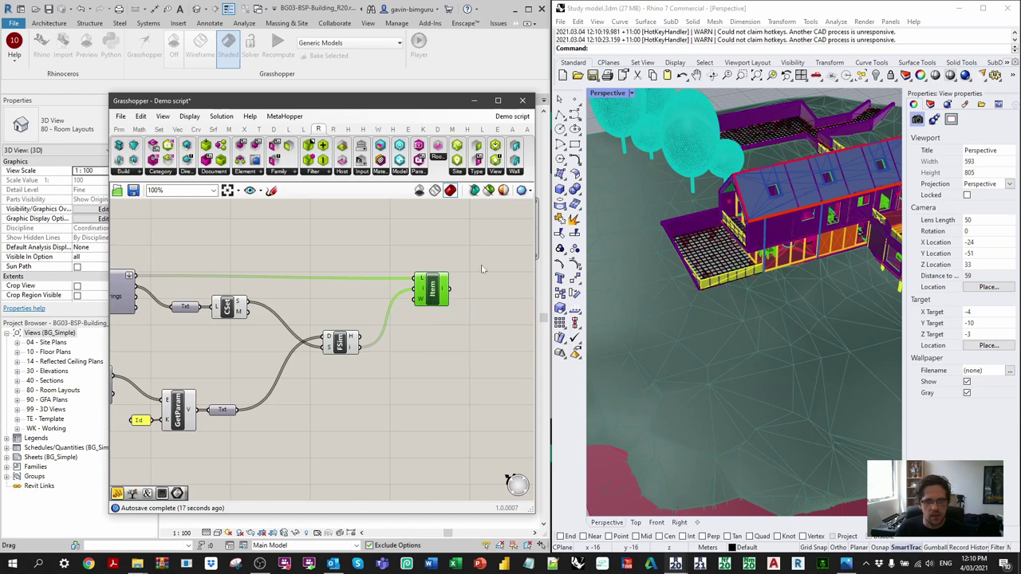
Move the upper Layer Ref and its attached input along the canvas so they sit just above List Item
right_drag(488, 277, 417, 277)
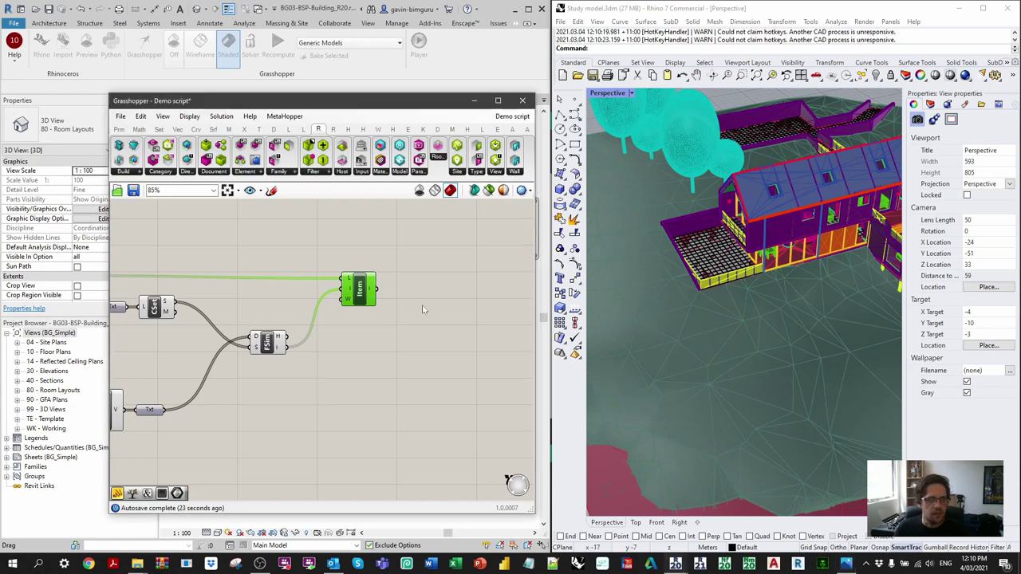
scroll(311, 254, down, 4)
drag(310, 246, 451, 280)
click(497, 256)
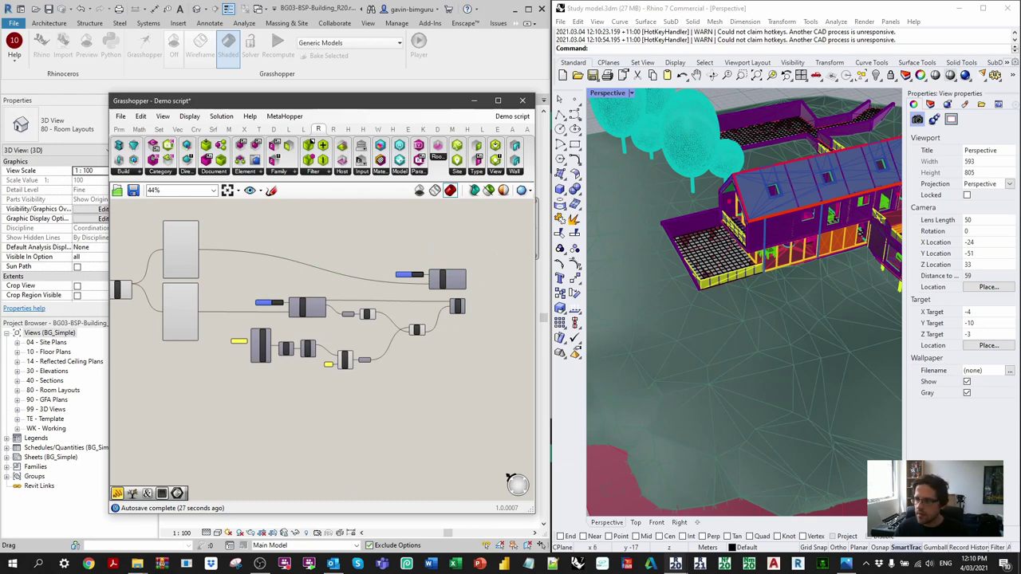
Select the entire script and shift it lower on the canvas, leaving free space above it
key(alt+Tab)
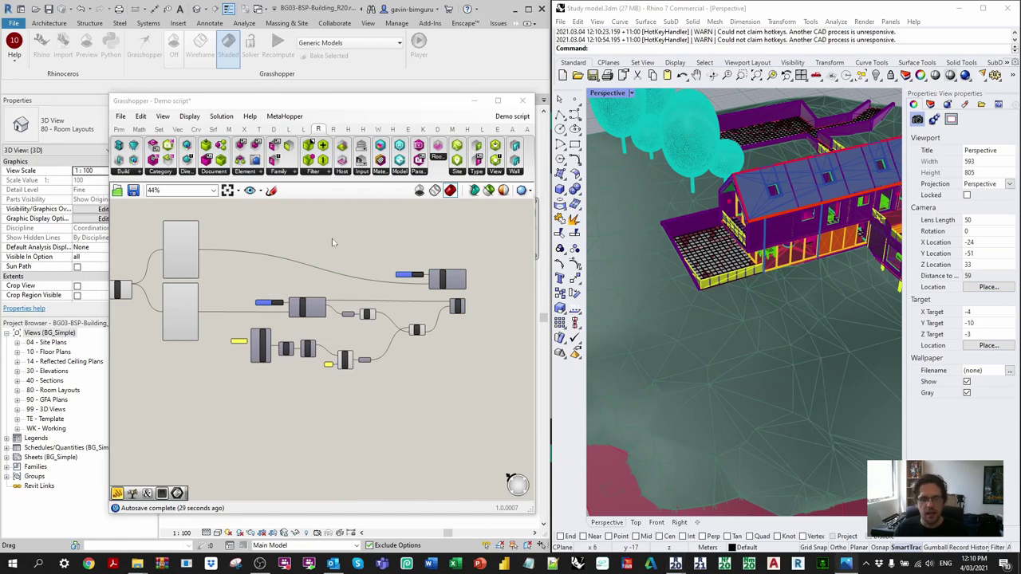
scroll(429, 395, down, 3)
mouse_move(375, 273)
right_down()
mouse_move(372, 395)
mouse_move(382, 272)
right_up()
scroll(372, 395, up, 2)
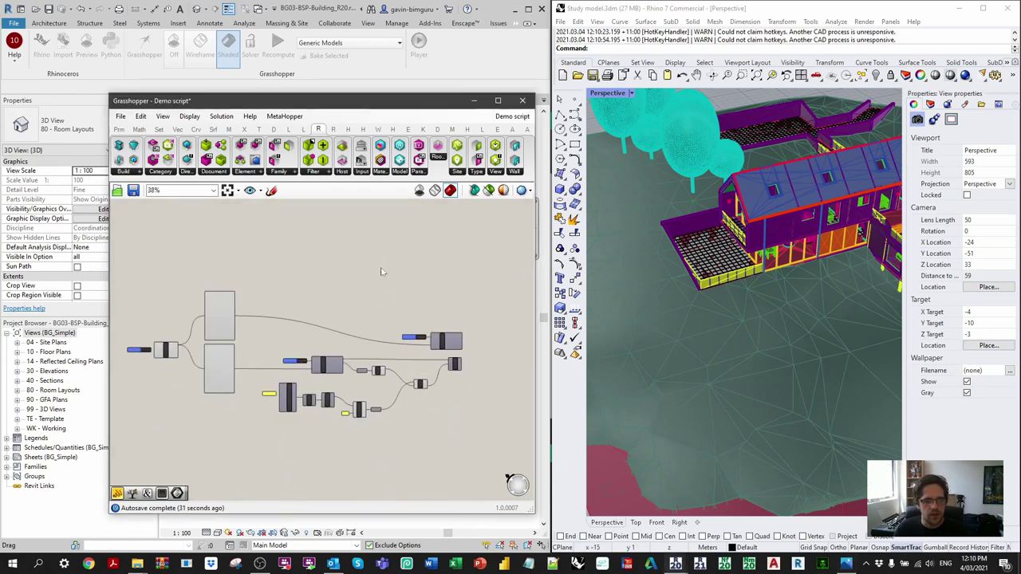
drag(484, 414, 192, 250)
scroll(274, 389, down, 2)
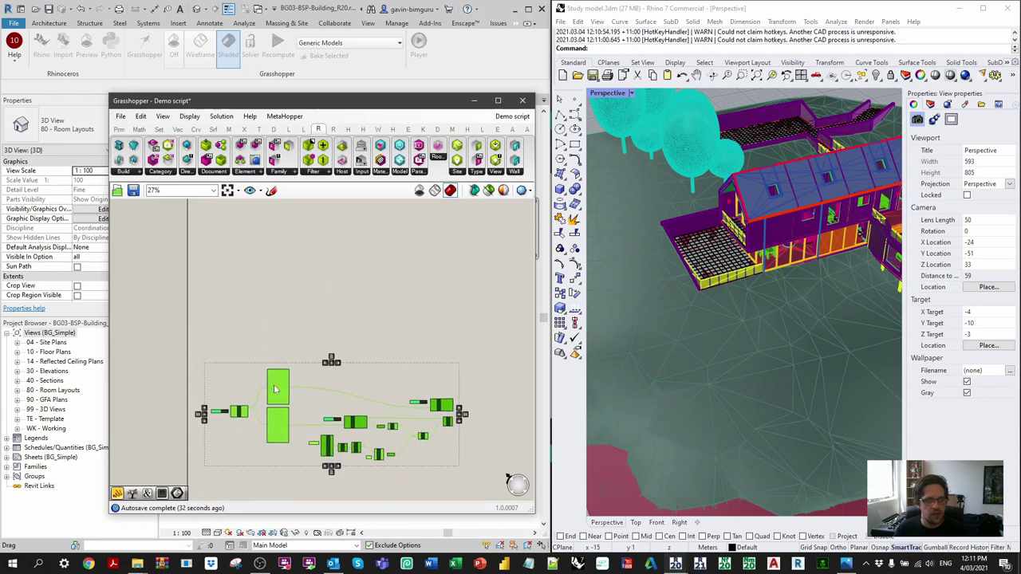
click(292, 310)
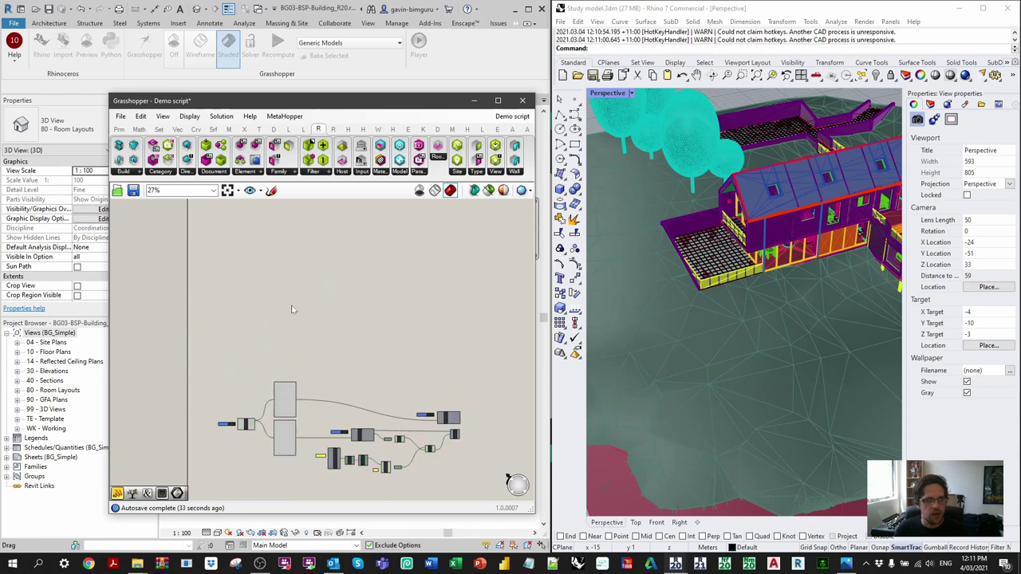
Add the main Ladybug component from the 0 | Ladybug group and place it in the canvas's upper-left corner
click(482, 130)
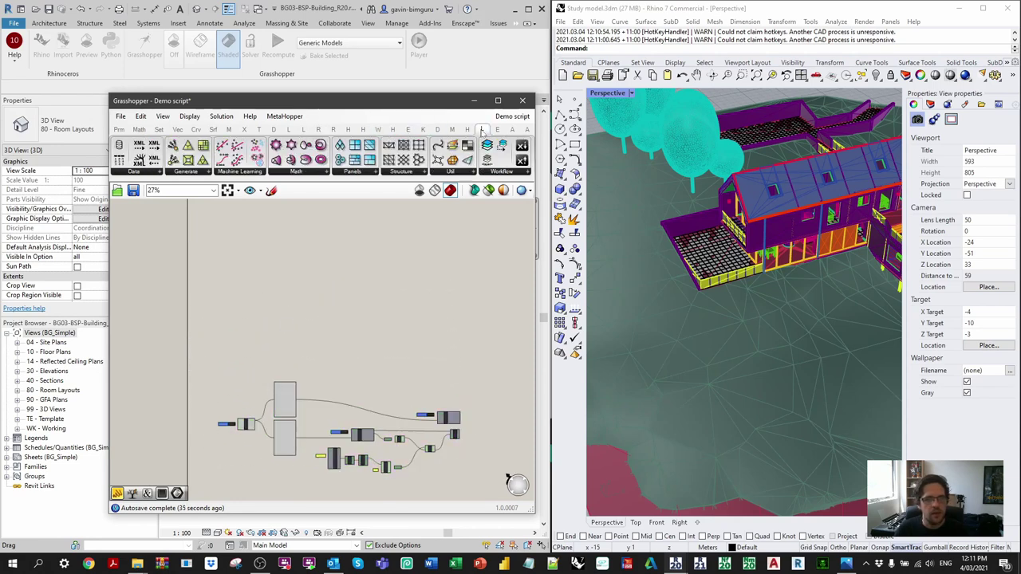
click(304, 131)
click(289, 130)
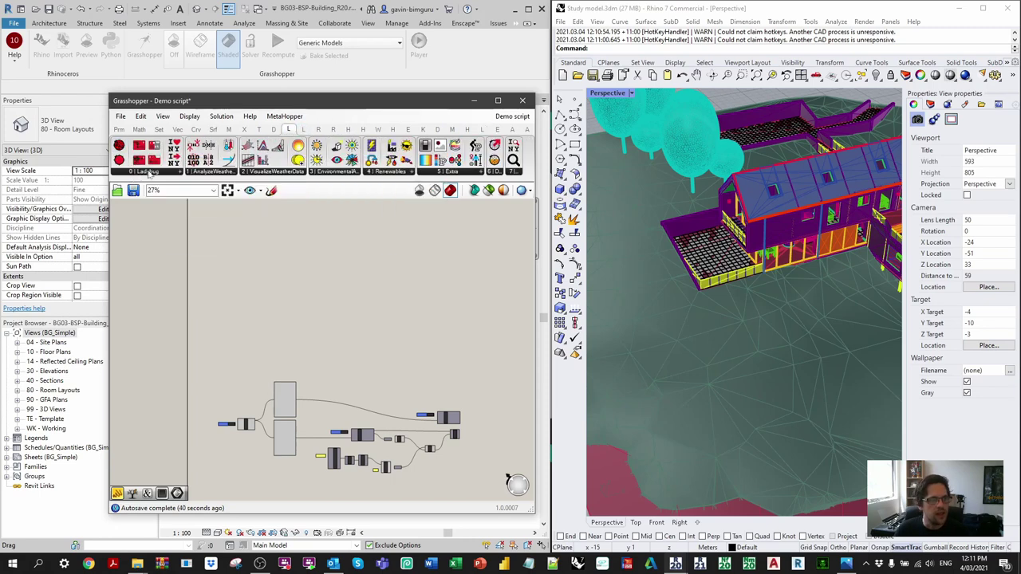
click(148, 173)
drag(179, 194, 248, 225)
right_drag(248, 224, 424, 353)
scroll(281, 296, up, 6)
drag(417, 358, 292, 237)
click(365, 253)
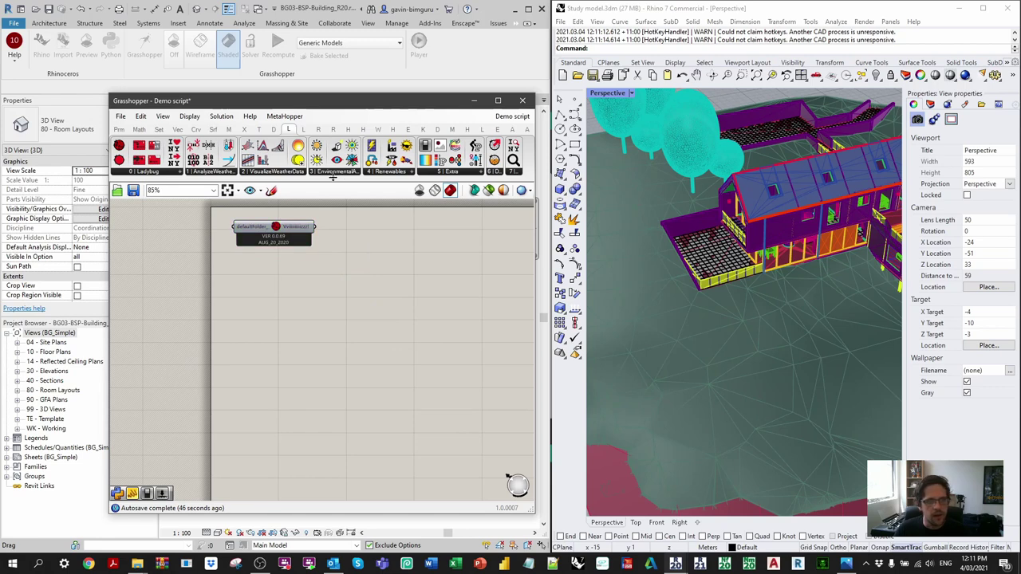
Add an LB Import EPW component and place it beyond and slightly below the Ladybug component
double_click(365, 253)
text(import epw)
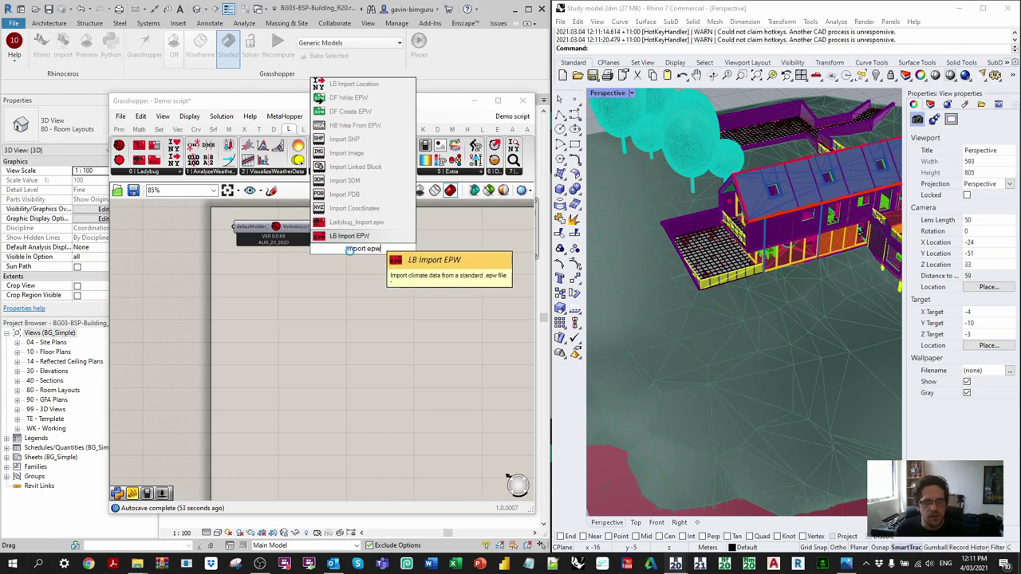
click(349, 240)
drag(375, 259, 450, 327)
double_click(302, 315)
text(file at)
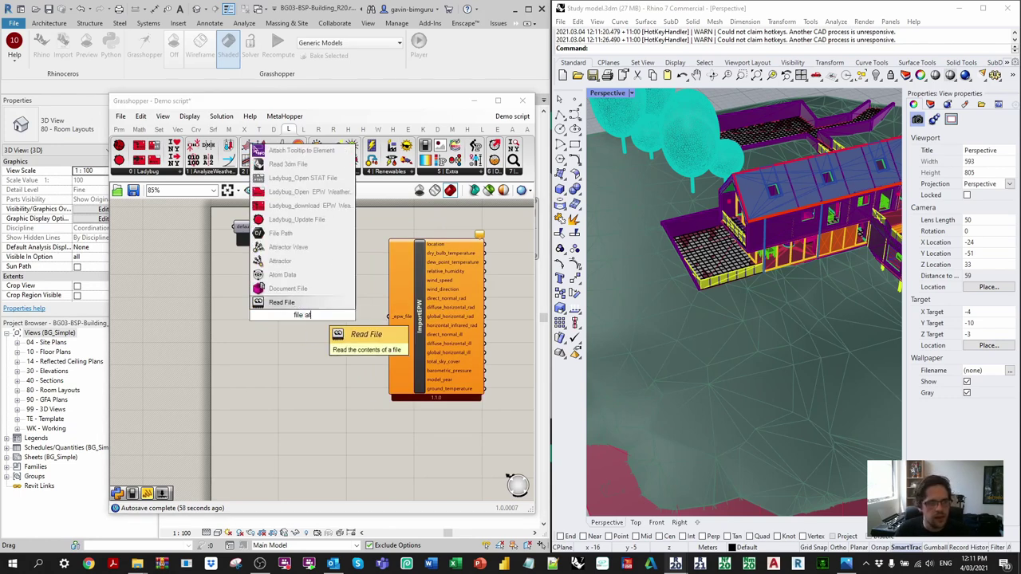
key(Escape)
Add a File Path parameter, connect it to ImportEPW's _epw_file input and align it with that input
double_click(311, 348)
text(pat)
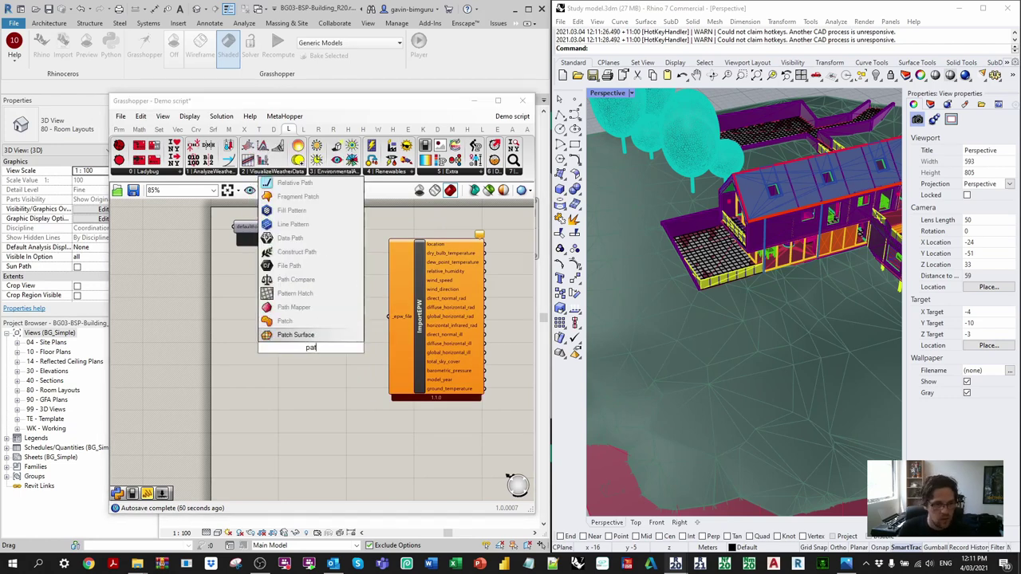
click(291, 300)
scroll(307, 351, up, 2)
drag(319, 354, 407, 315)
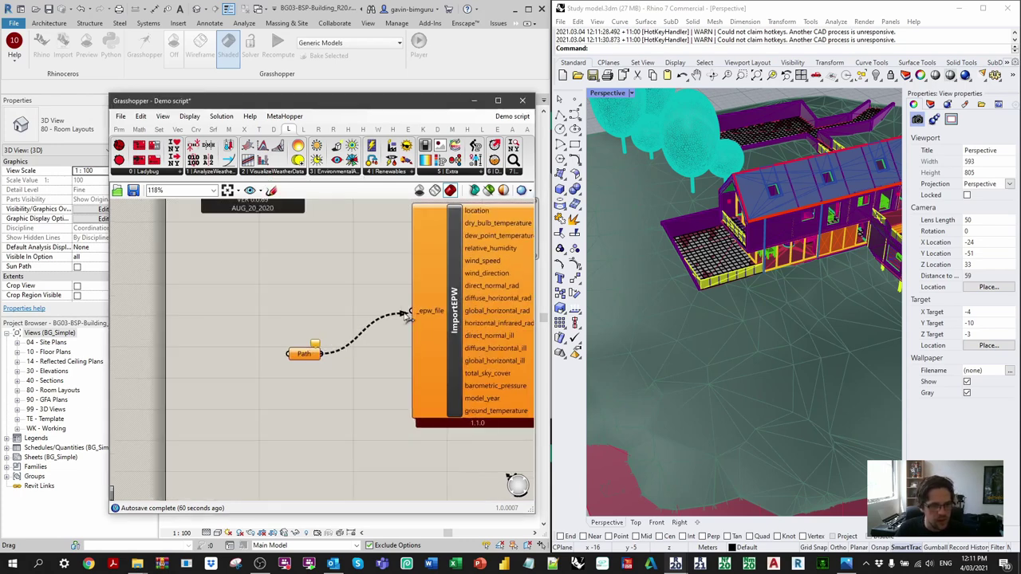
drag(303, 353, 364, 312)
Open the existing-file selection for the Path parameter and browse to the Data (D:) drive
right_click(366, 311)
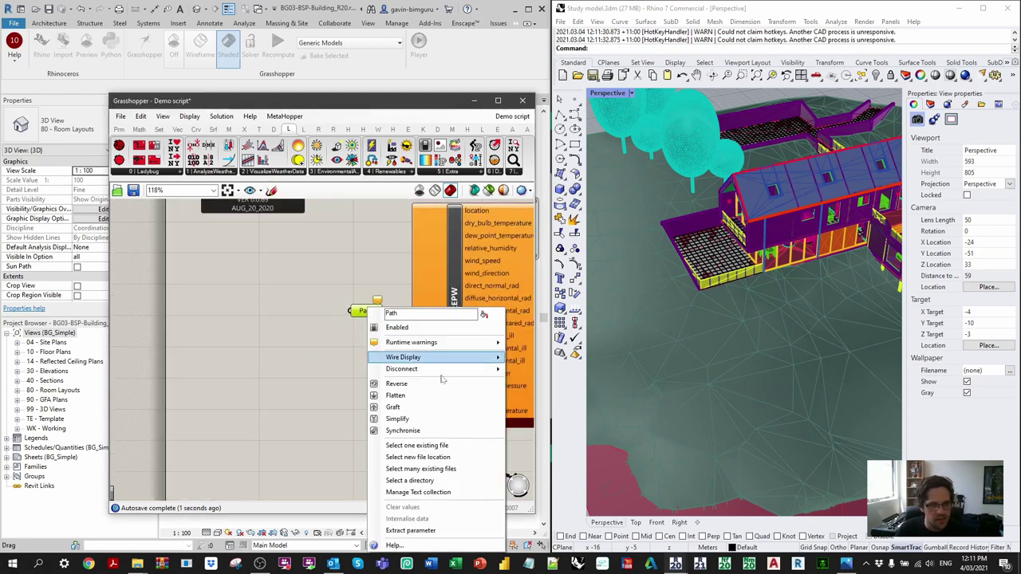
click(417, 445)
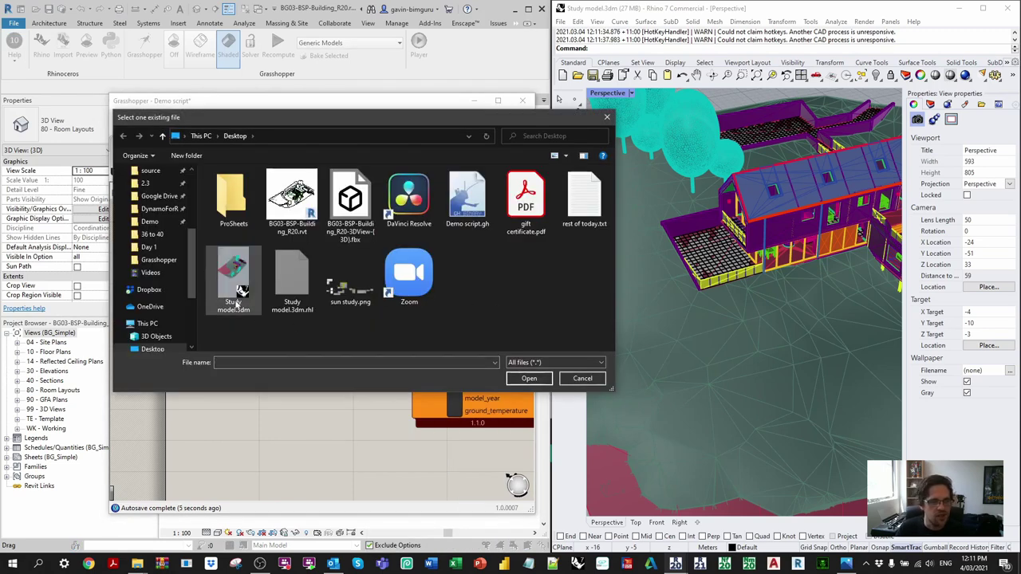
scroll(190, 231, up, 2)
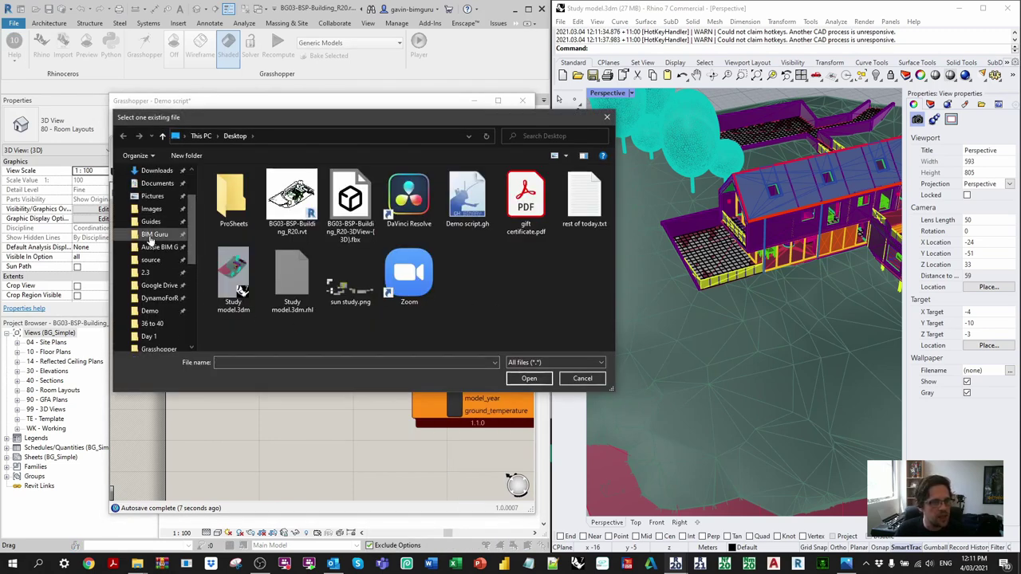
click(154, 234)
click(229, 136)
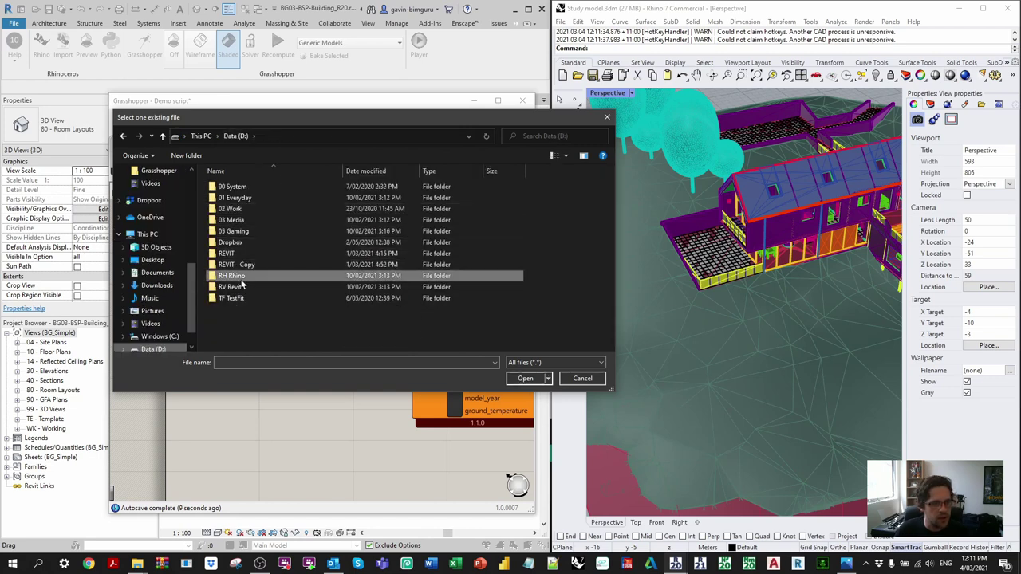
Search the RH Rhino folder, including its 201111_Sun Hour Analysis and Add-ins subfolders, for the weather file, and return to Data (D:)
double_click(236, 275)
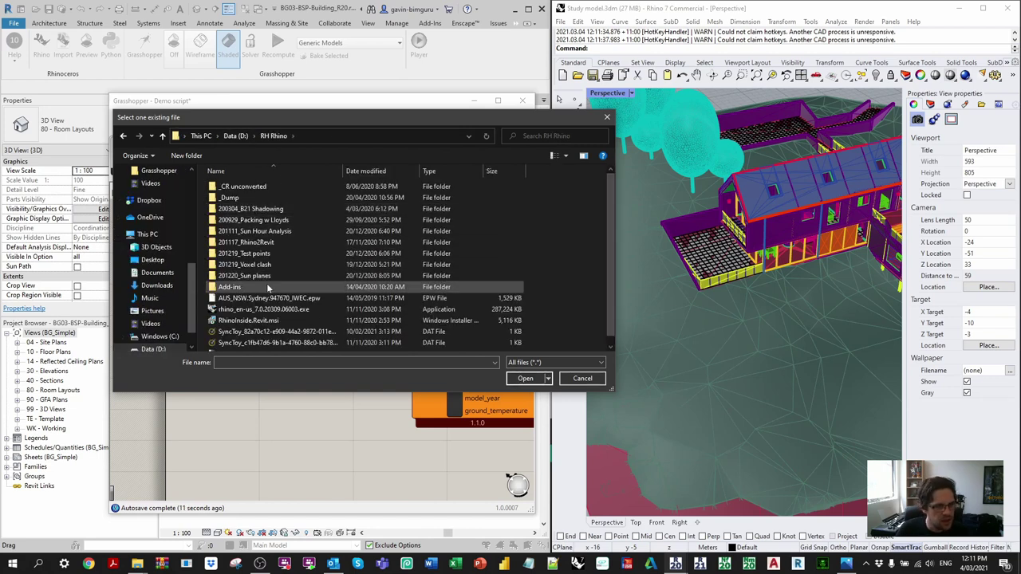
click(268, 287)
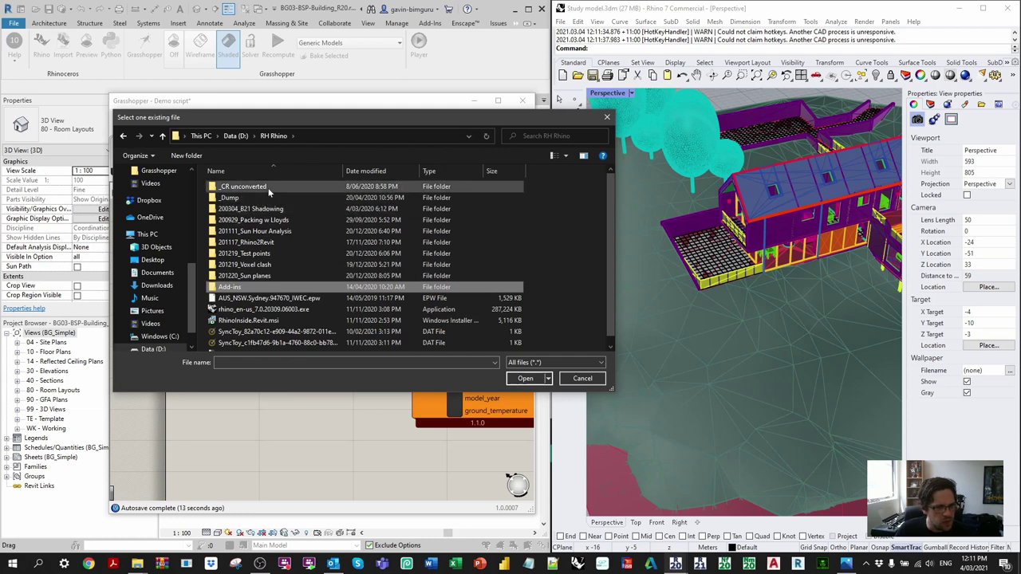
double_click(288, 233)
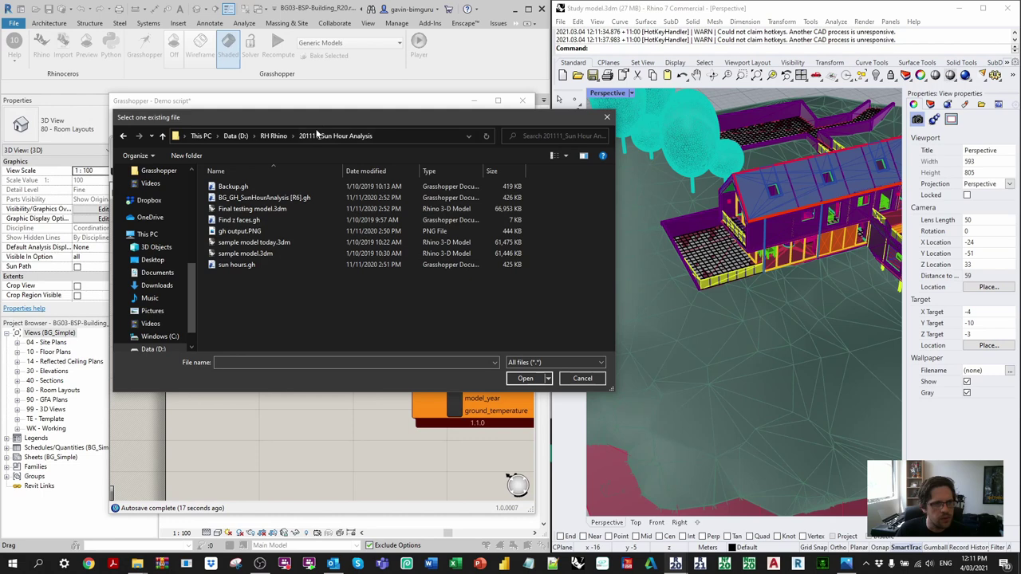
click(276, 136)
scroll(356, 315, down, 1)
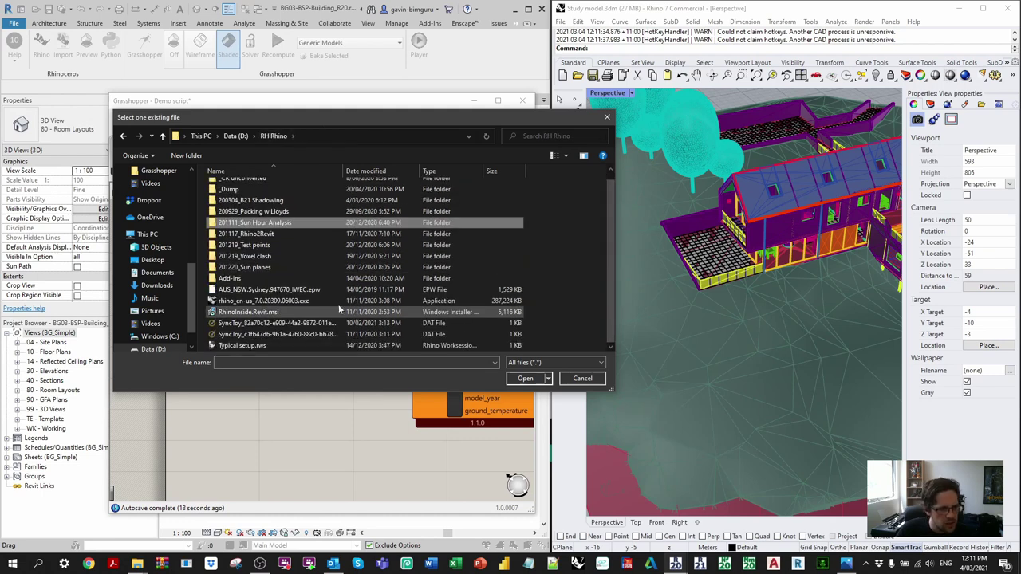
double_click(239, 278)
click(276, 137)
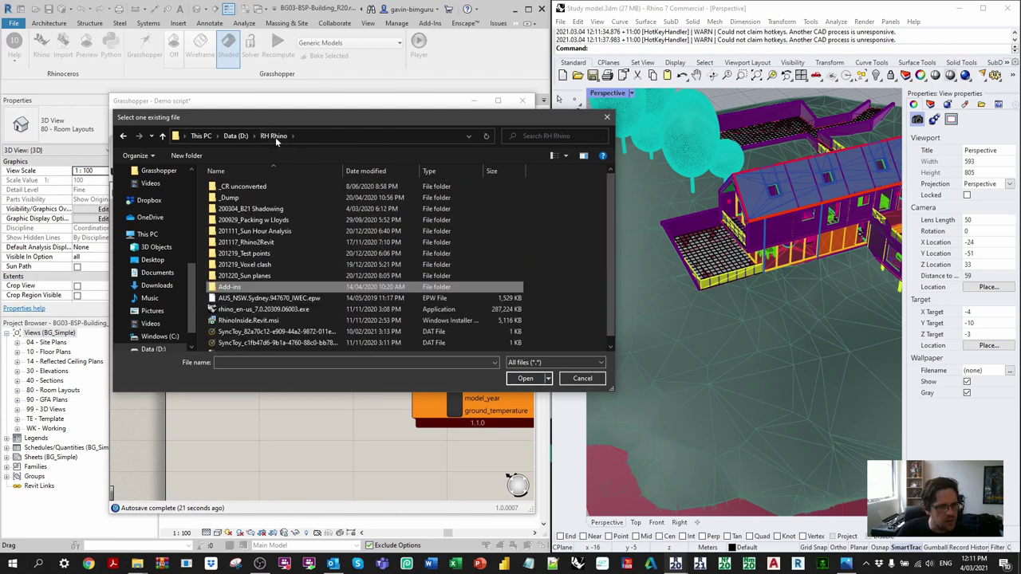
scroll(314, 282, down, 1)
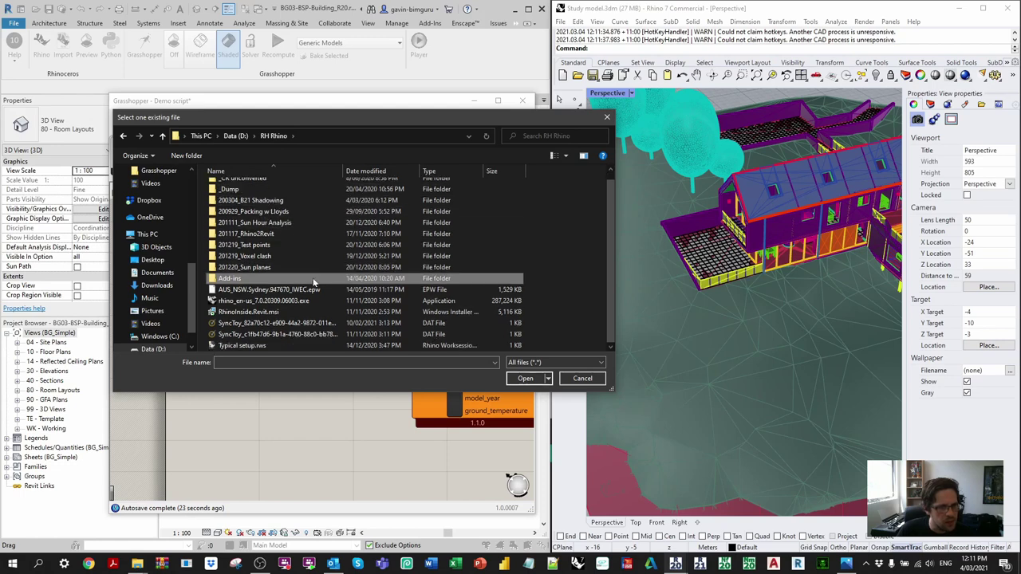
click(236, 137)
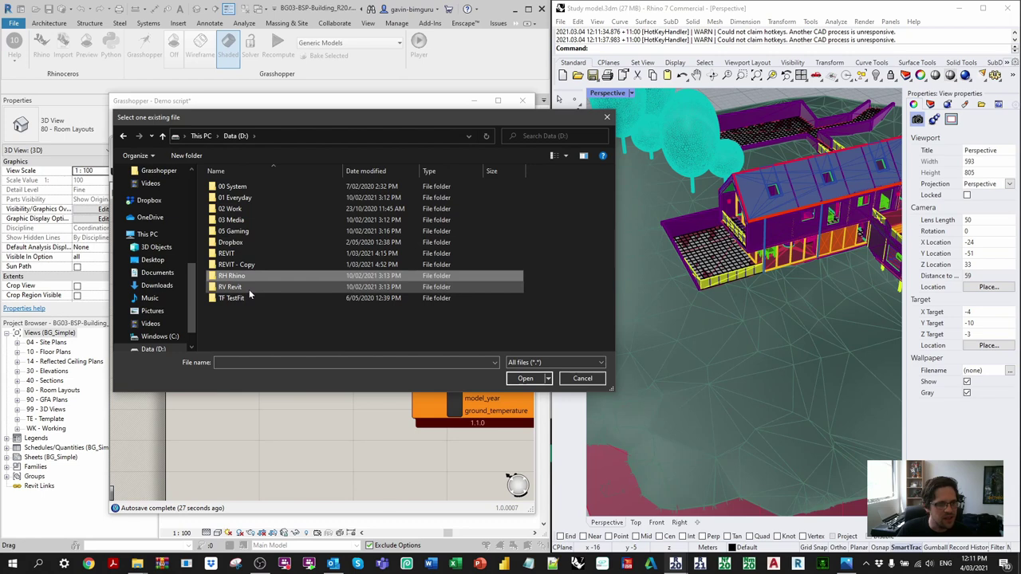
Load AUS_NSW.Sydney.947670_IWEC.epw into the Path parameter from 02 Work > BIM Guru > Presentations > 210222_Kpf Tech > Demo > Grasshopper
double_click(246, 210)
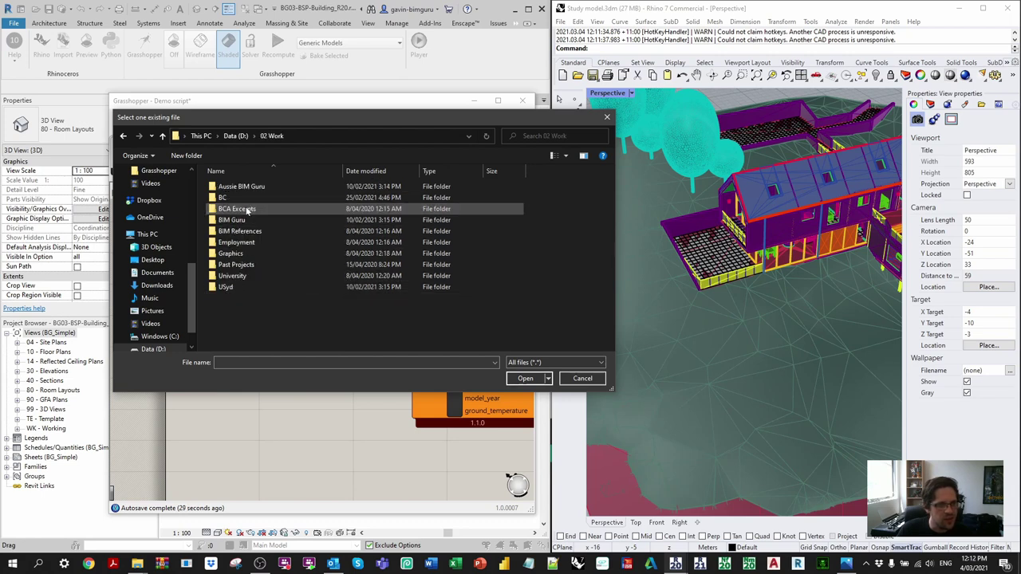
double_click(239, 221)
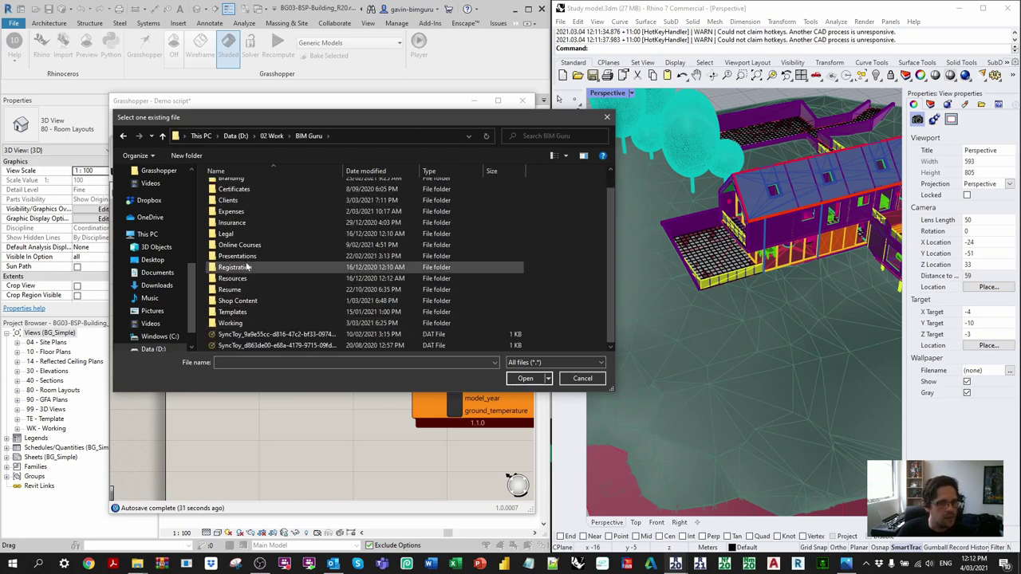
double_click(240, 276)
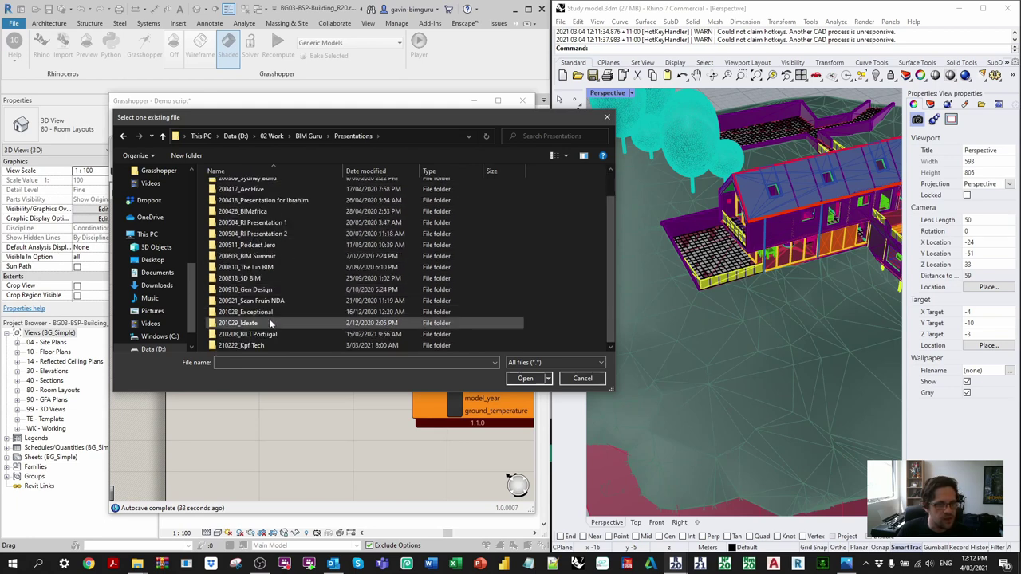
double_click(256, 346)
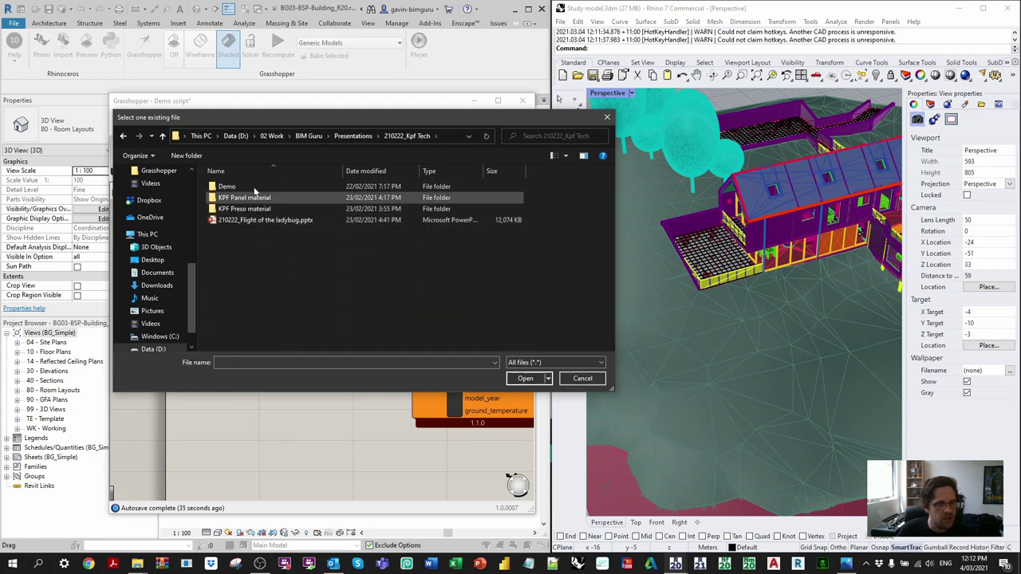
double_click(253, 188)
double_click(253, 188)
click(279, 243)
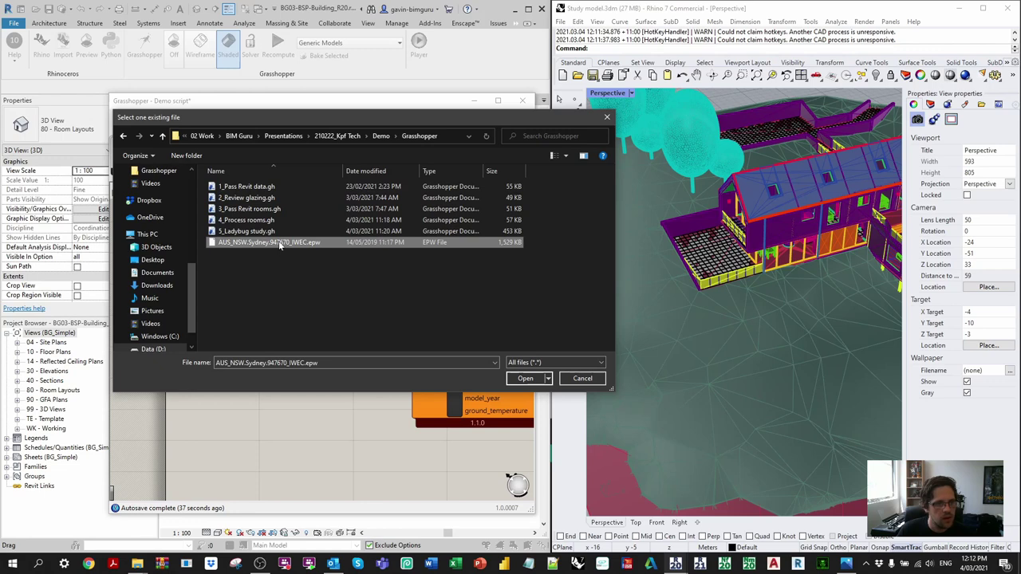
double_click(280, 243)
Add a Ladybug Sunpath component beside ImportEPW, on its output side
right_drag(369, 261, 270, 270)
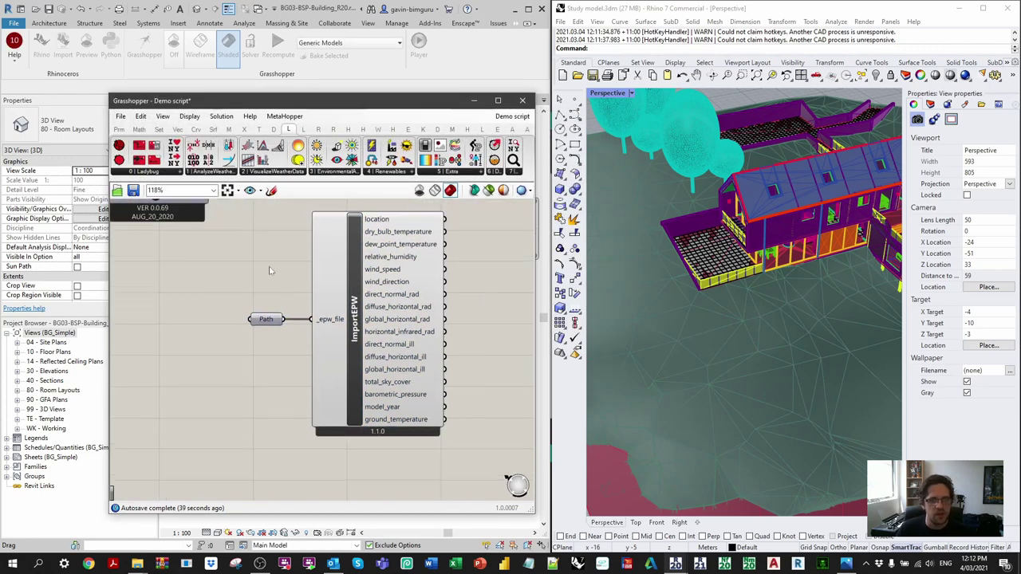
scroll(323, 275, down, 2)
right_drag(439, 308, 397, 318)
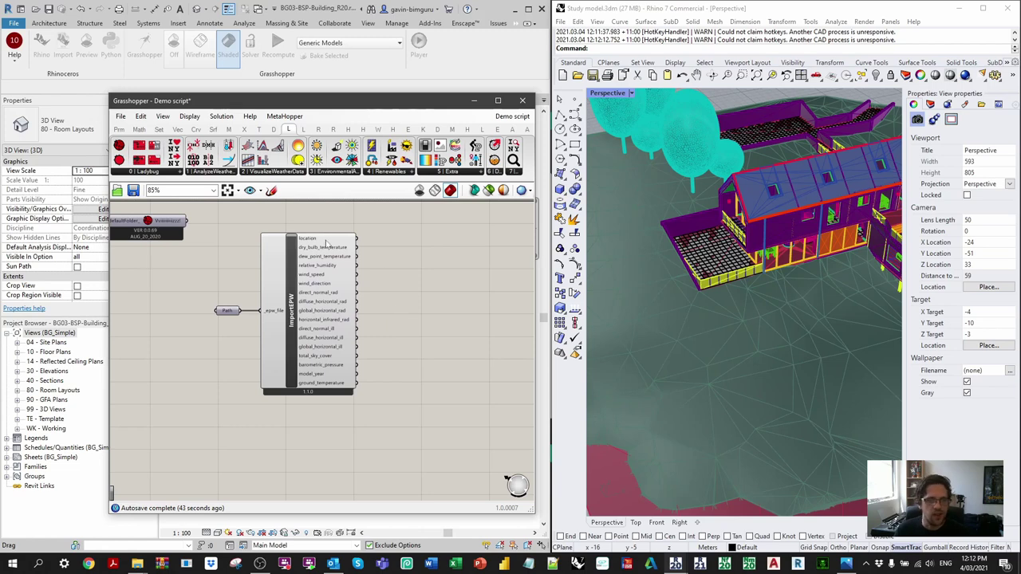
double_click(425, 294)
text(sunpat)
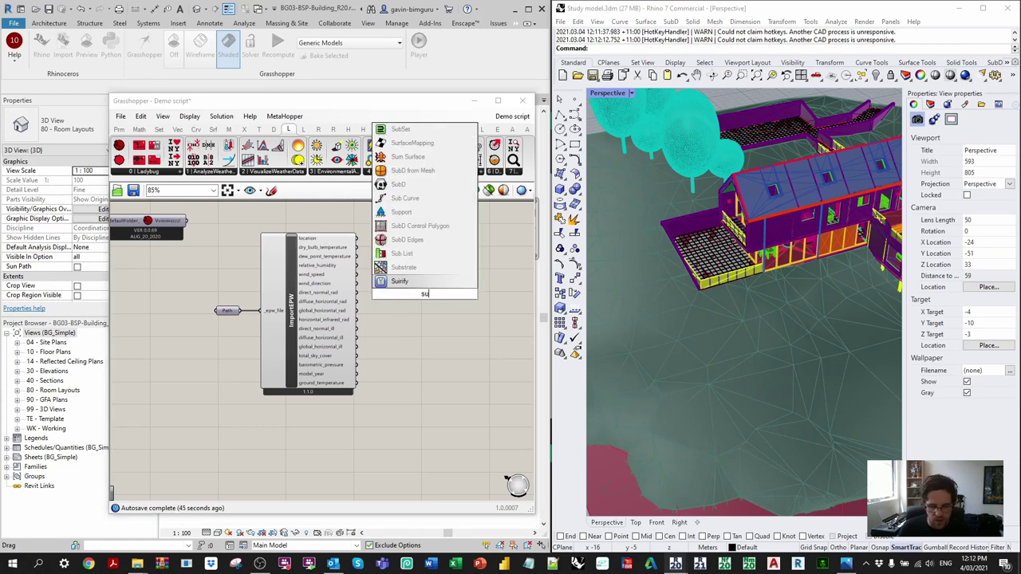
click(435, 281)
scroll(445, 308, up, 2)
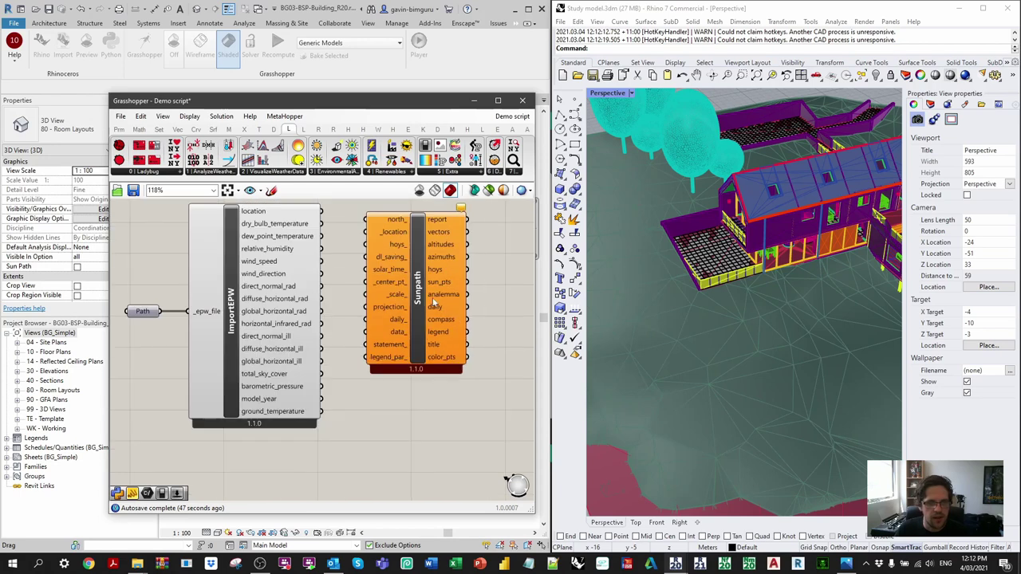
Replace the Sunpath component with Ladybug_SunPath and wire ImportEPW's location output into its _location input
drag(444, 308, 499, 348)
key(Delete)
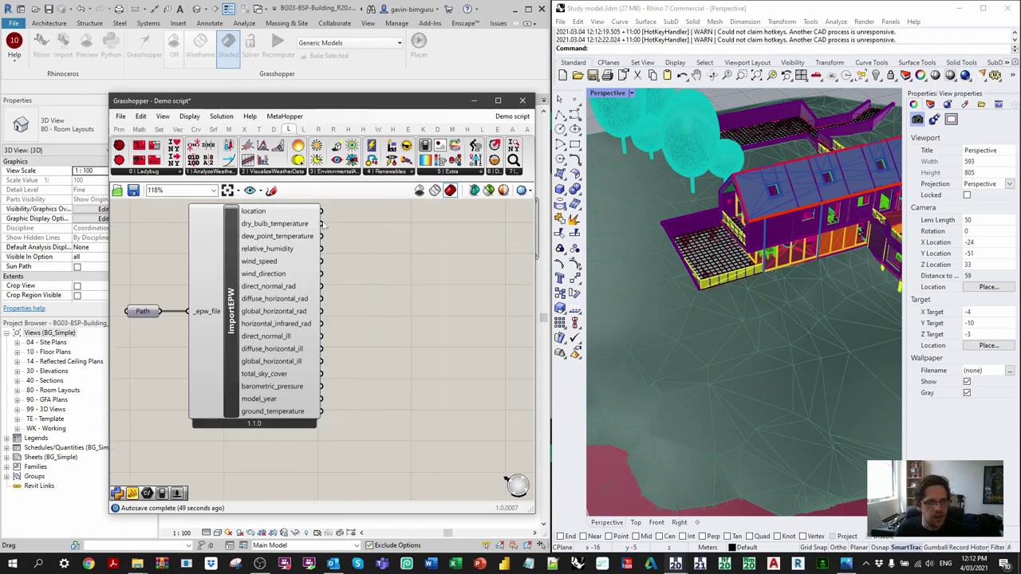
click(294, 172)
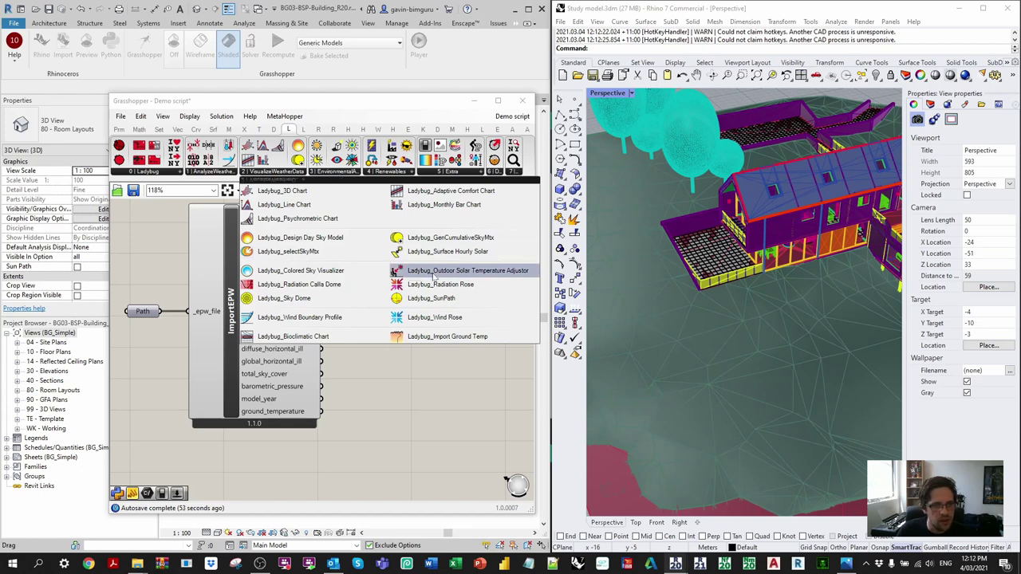
click(431, 298)
scroll(397, 299, down, 2)
drag(393, 268, 427, 311)
click(328, 228)
drag(278, 227, 357, 268)
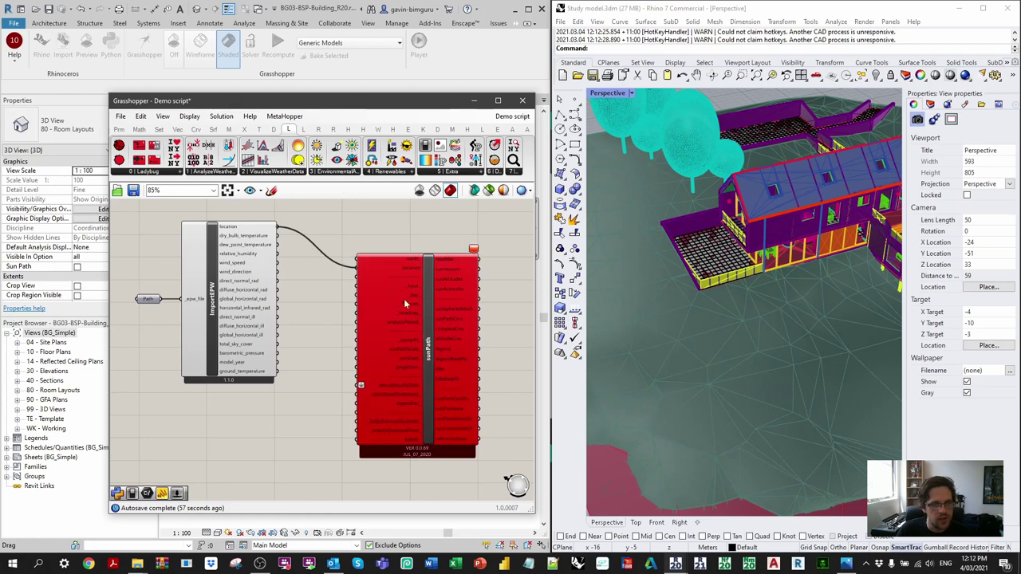
Examine the error message on the sunPath component and its connection to ImportEPW
right_drag(426, 300, 463, 261)
right_drag(498, 212, 464, 230)
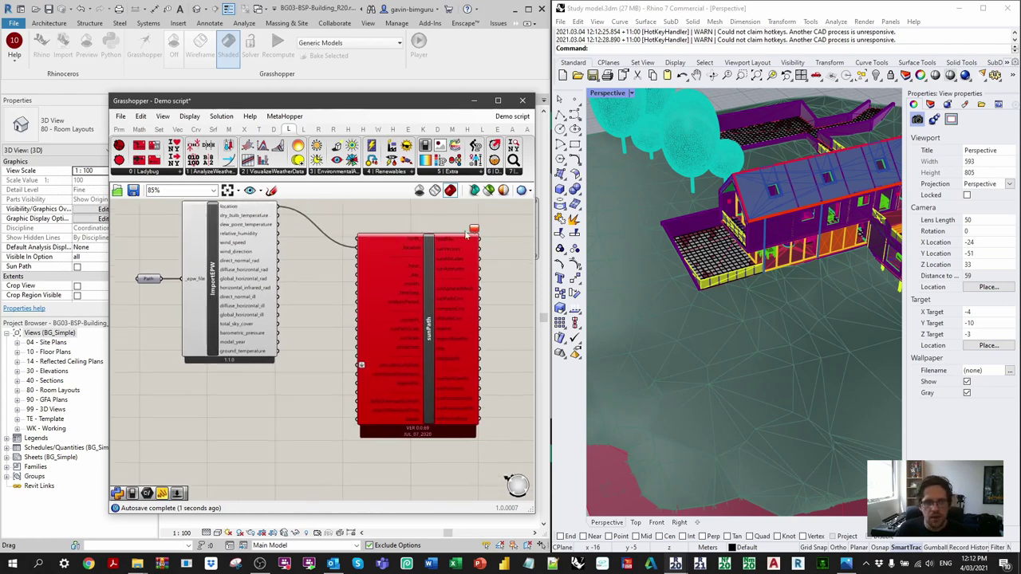
mouse_move(478, 230)
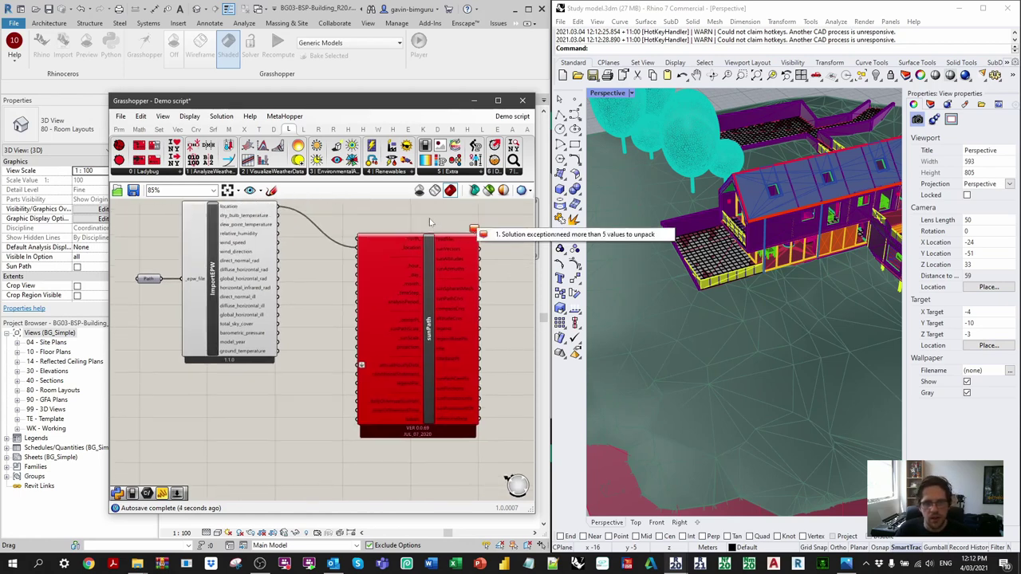
scroll(252, 232, up, 2)
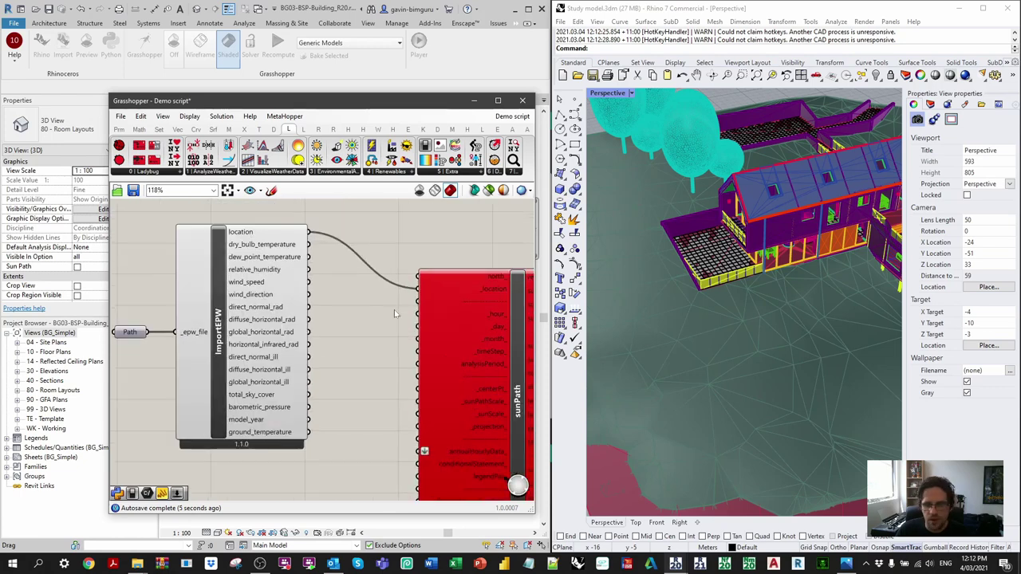
right_drag(395, 313, 368, 258)
scroll(371, 256, down, 2)
right_drag(366, 354, 385, 340)
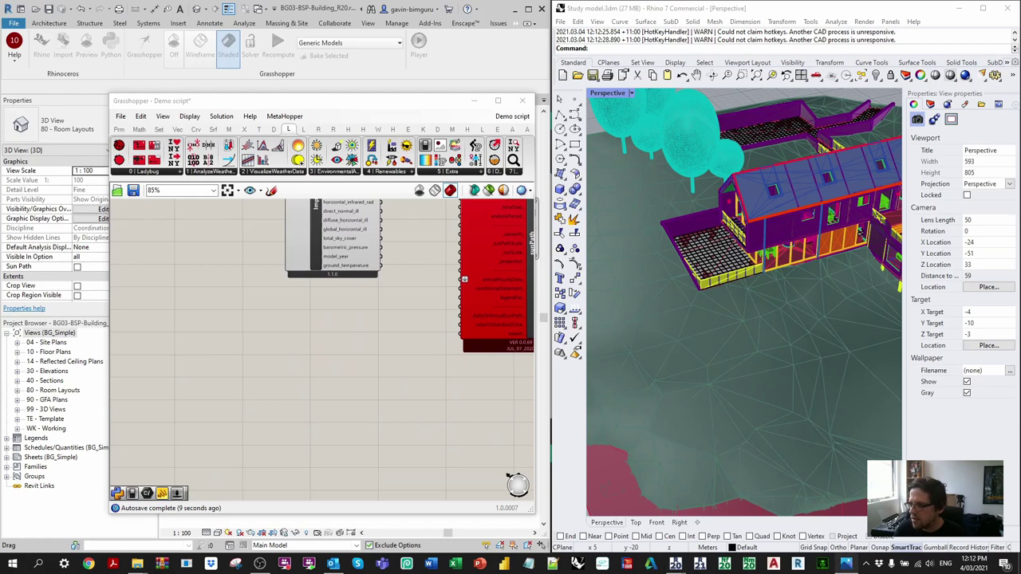
right_drag(367, 275, 331, 338)
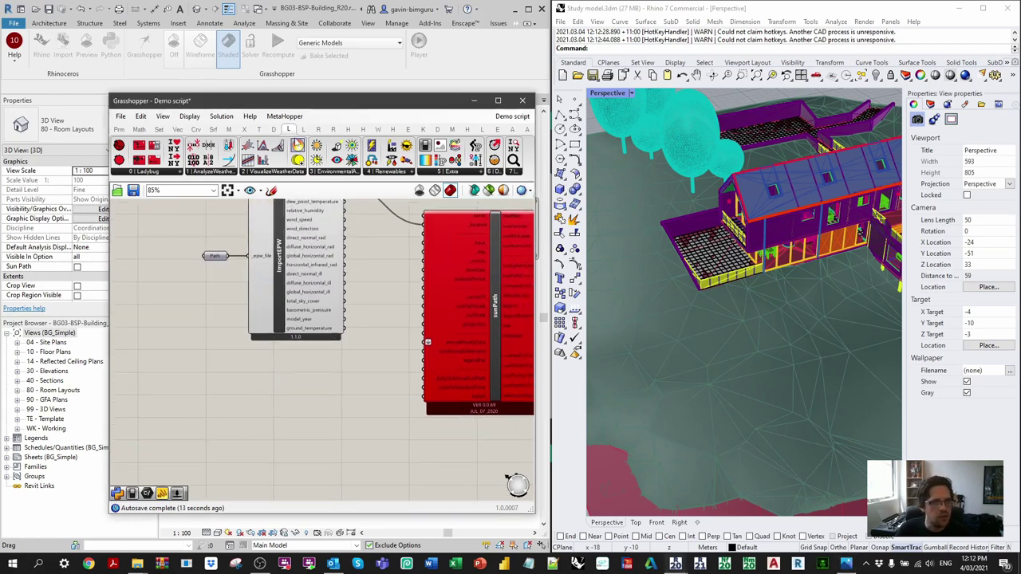
Replace the ImportEPW component with Ladybug_Import epw and wire the Path parameter into its _epwFile input
click(157, 172)
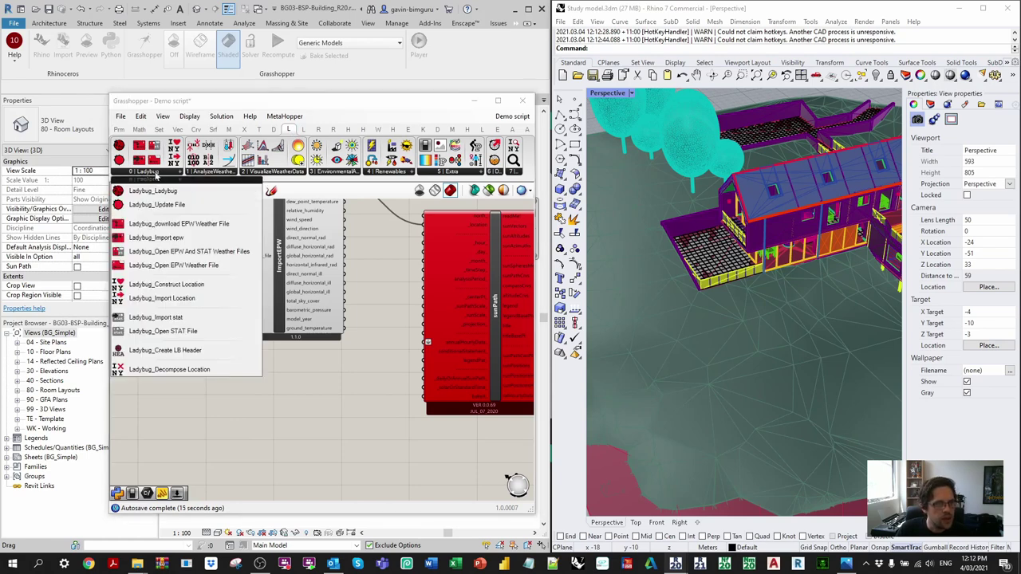
drag(160, 237, 340, 290)
click(305, 263)
key(Delete)
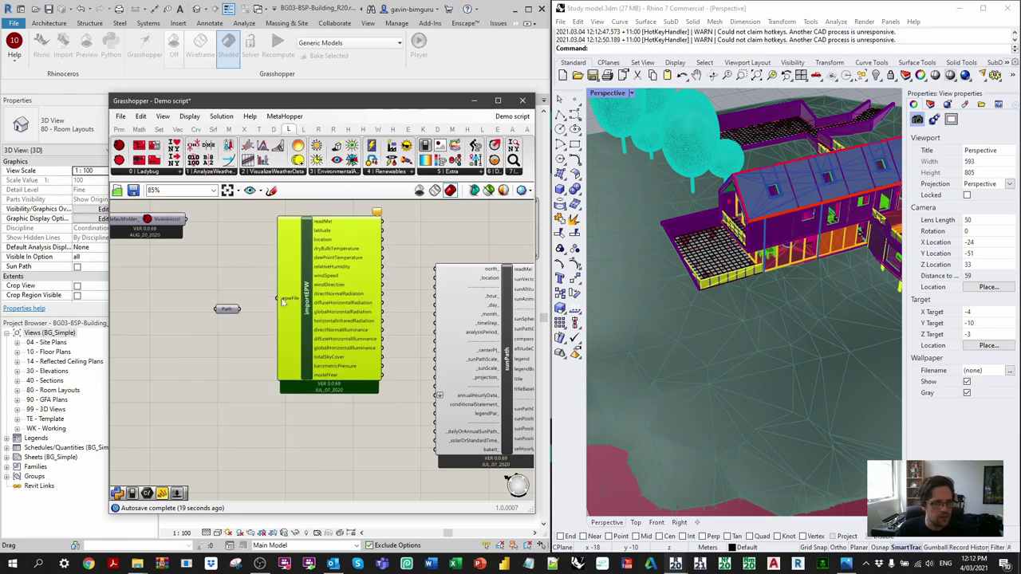
drag(276, 303, 277, 298)
drag(301, 296, 279, 308)
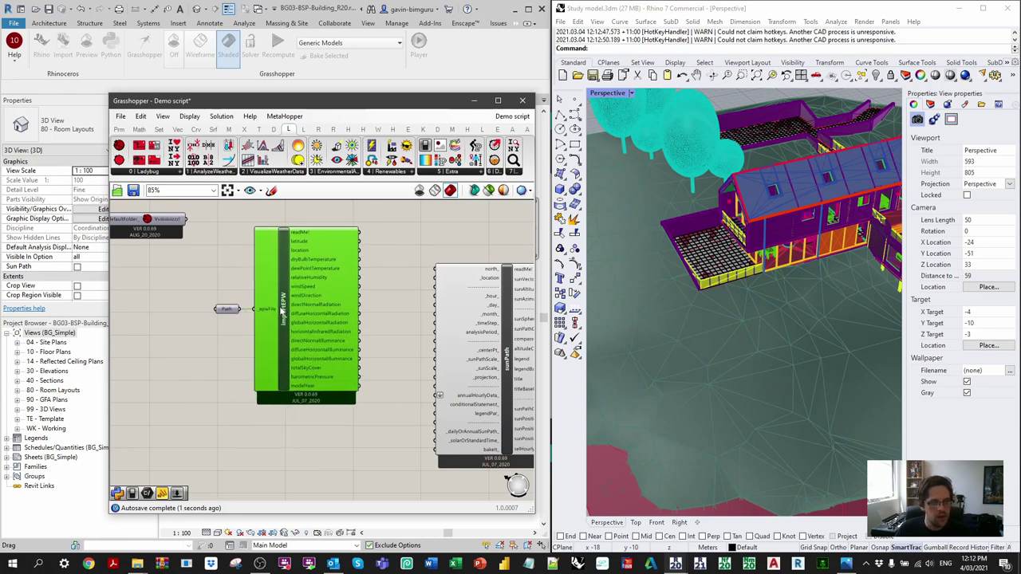
Wire the new importEPW component's location output into sunPath's _location input
drag(360, 251, 438, 285)
click(442, 246)
scroll(439, 246, down, 2)
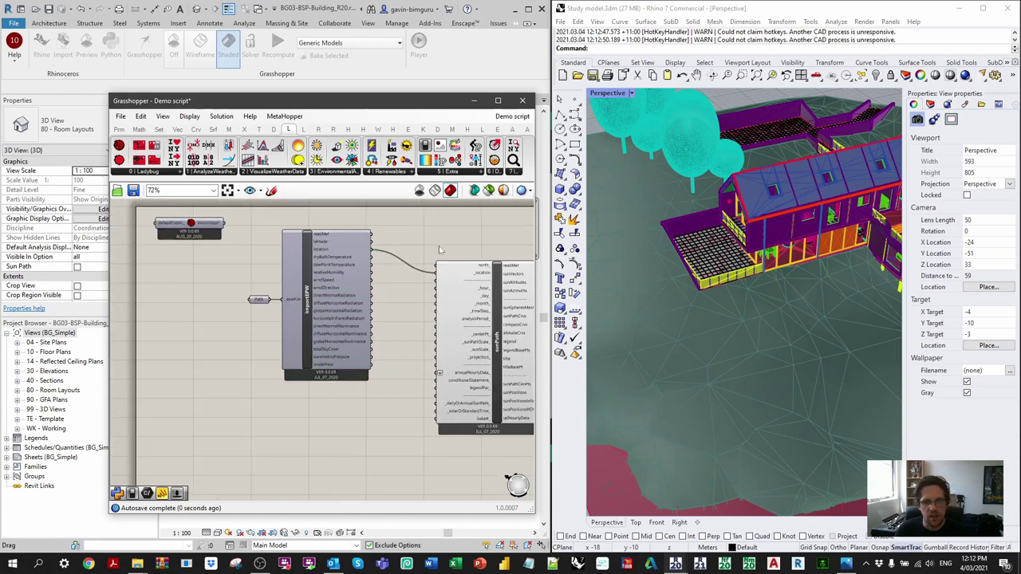
Add a Ladybug_Analysis Period component below importEPW and wire its analysisPeriod output into sunPath's analysisPeriod_ input
right_drag(410, 352, 395, 281)
click(847, 563)
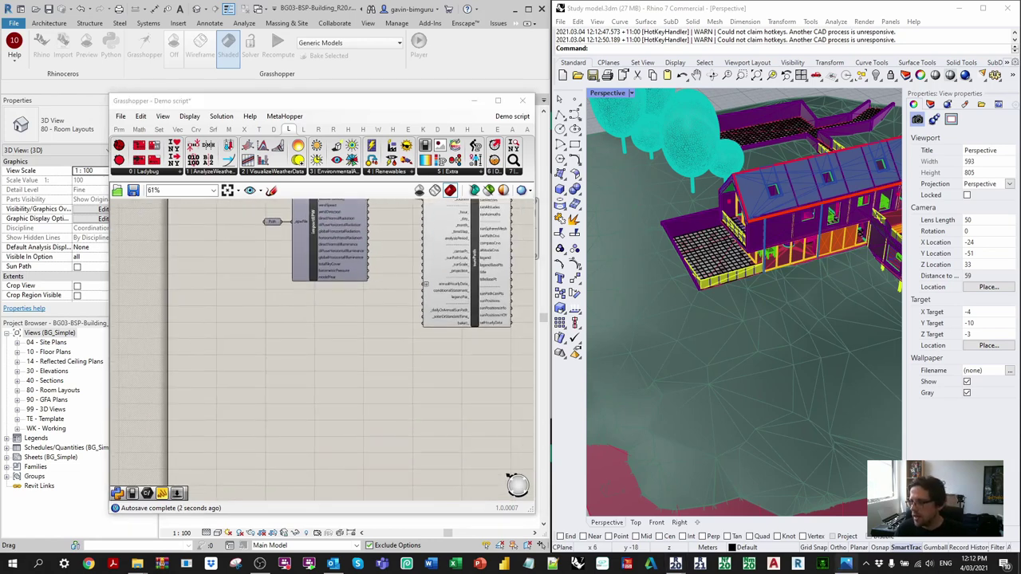
click(345, 171)
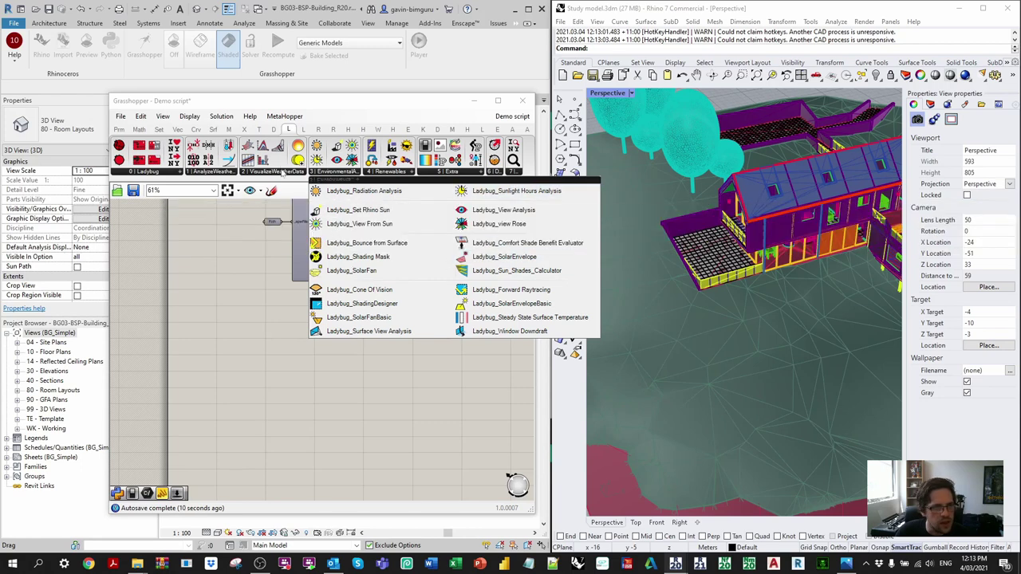
click(211, 172)
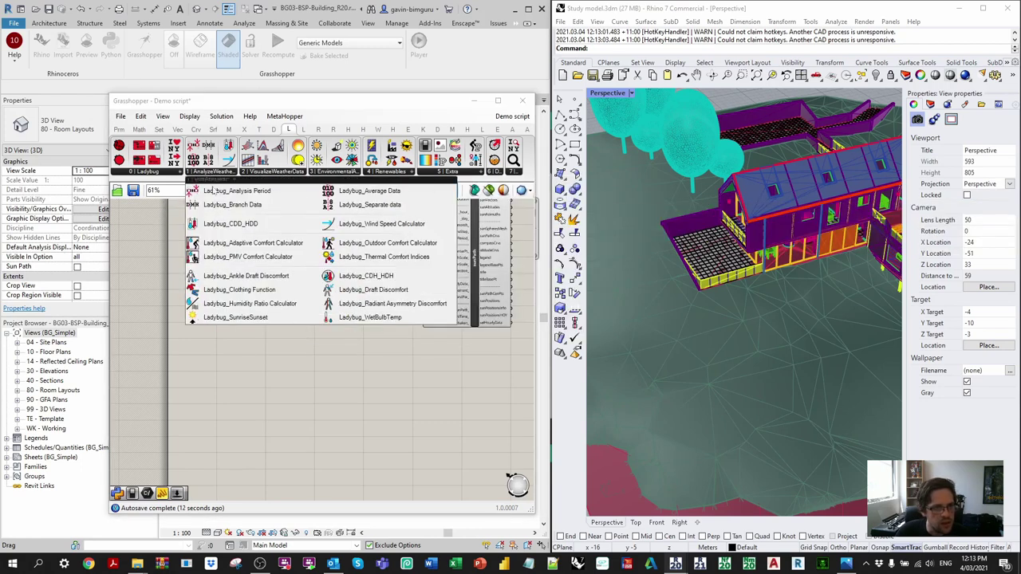
click(265, 192)
click(296, 351)
scroll(311, 343, up, 3)
drag(292, 355, 364, 308)
right_drag(449, 298, 371, 354)
drag(334, 372, 416, 229)
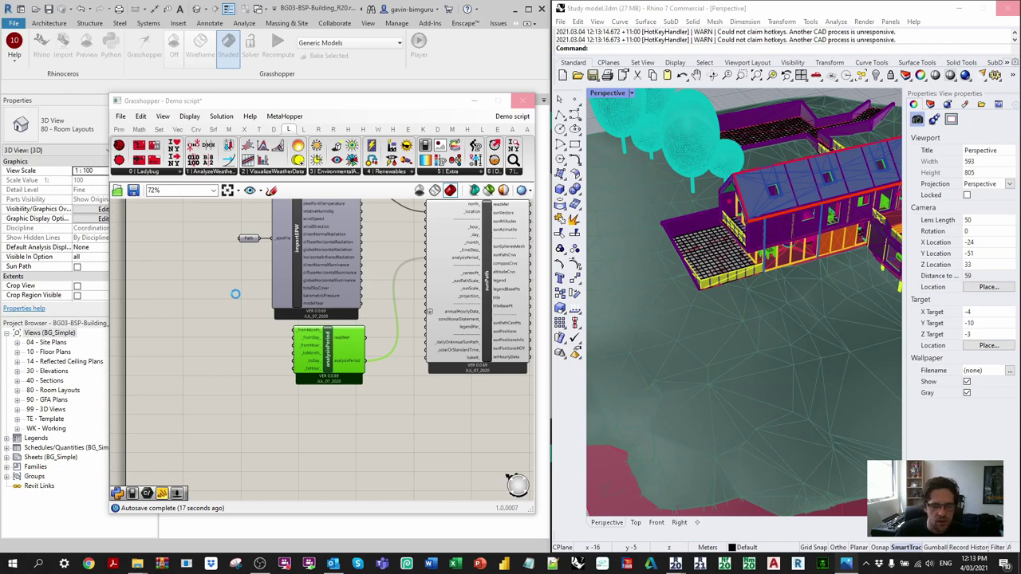
Disable the Grasshopper solver so edits to the script do not trigger recalculation
scroll(236, 291, up, 2)
middle_click(227, 292)
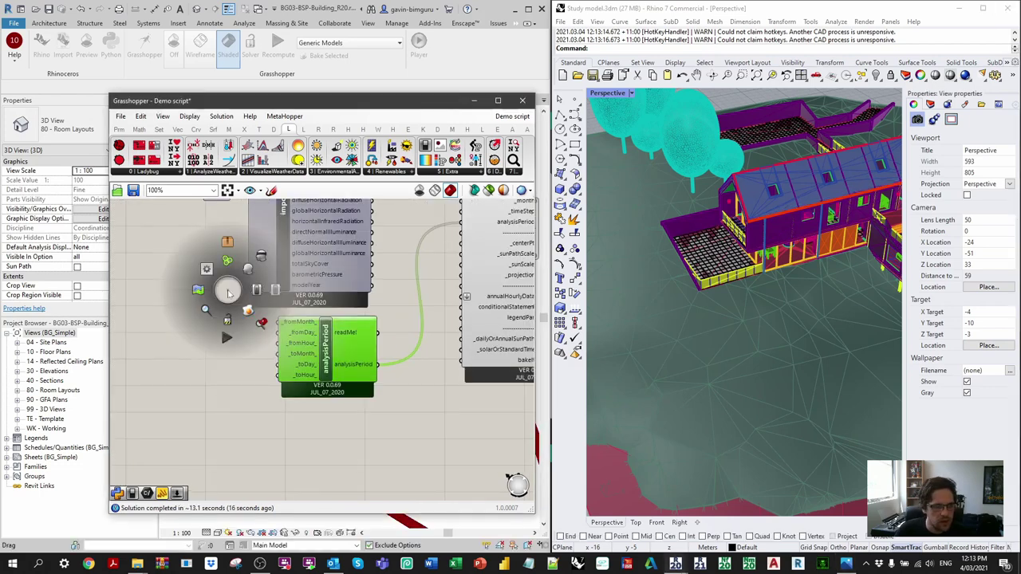
click(227, 319)
right_drag(247, 352, 344, 330)
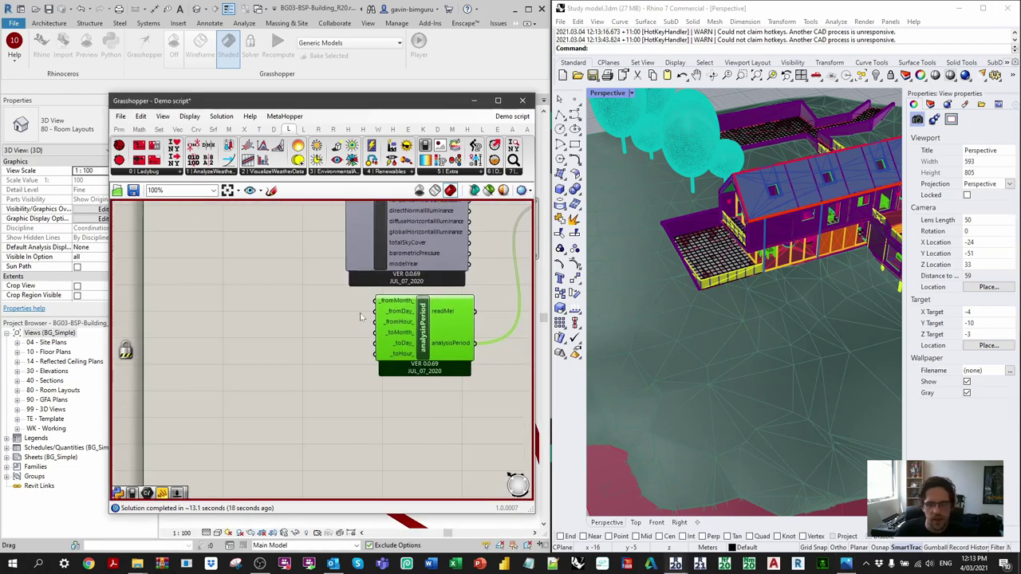
scroll(351, 325, up, 1)
click(348, 326)
double_click(348, 330)
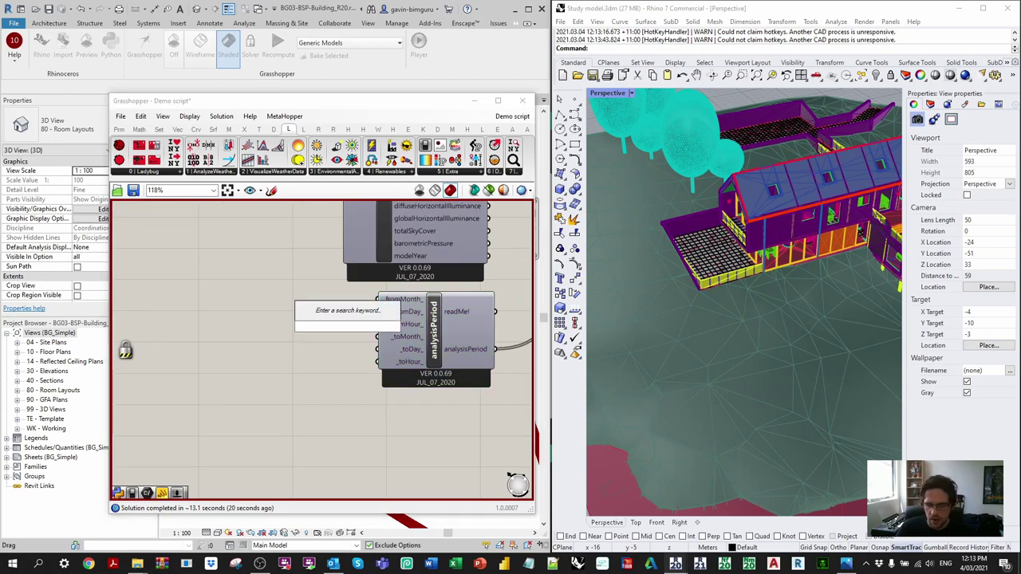
text(sliders)
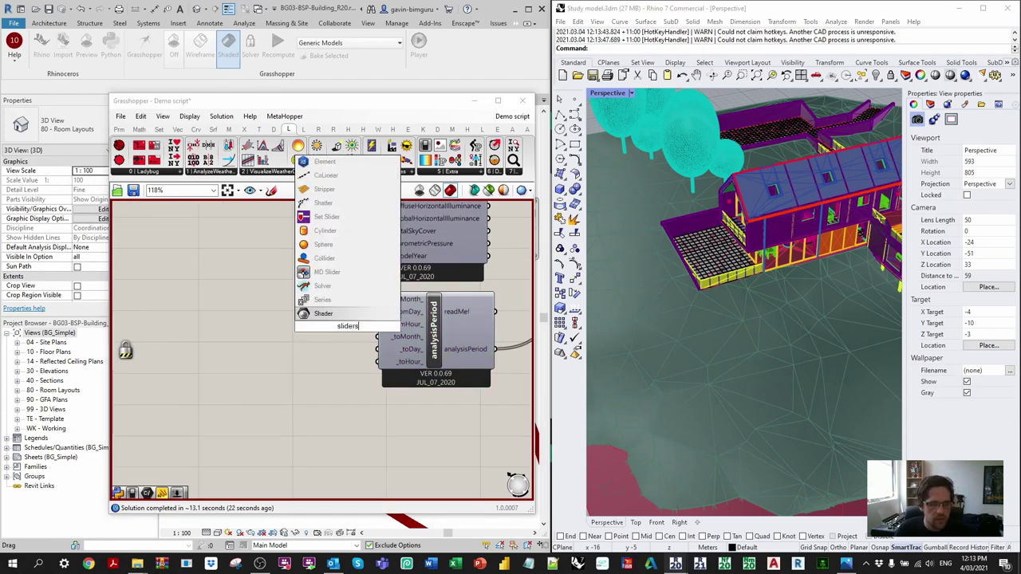
double_click(248, 283)
text(number sli)
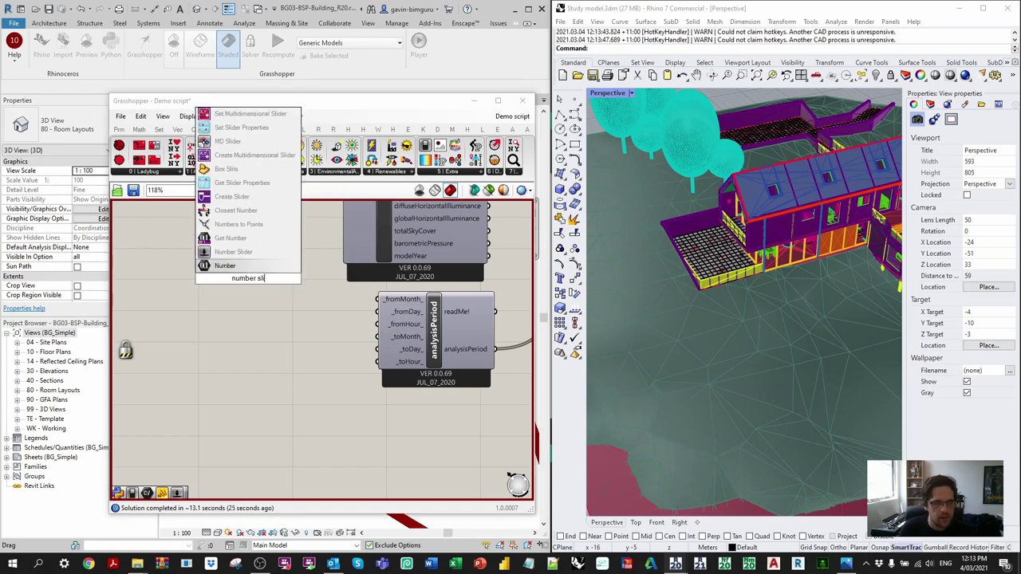
click(262, 252)
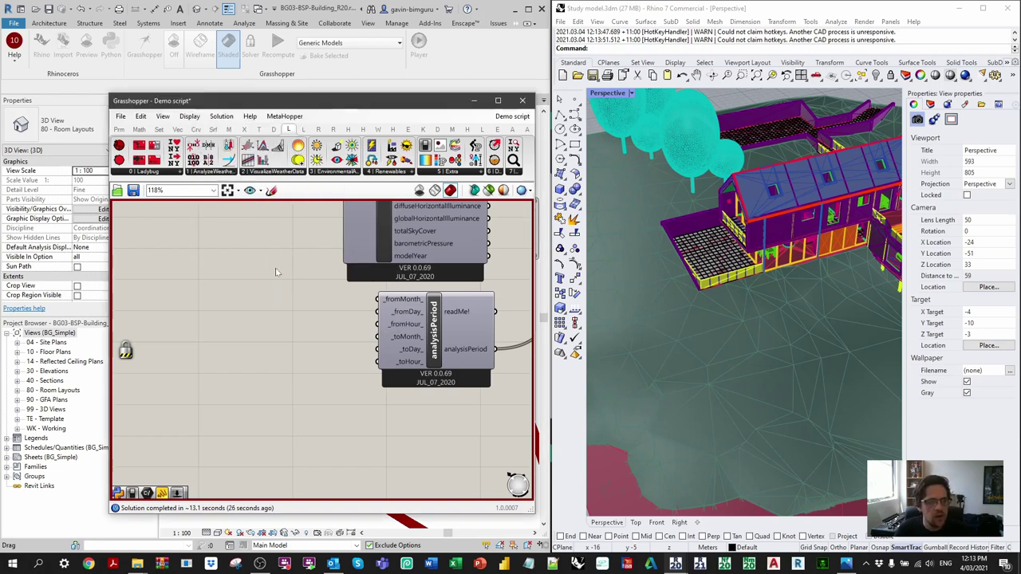
drag(279, 279, 379, 299)
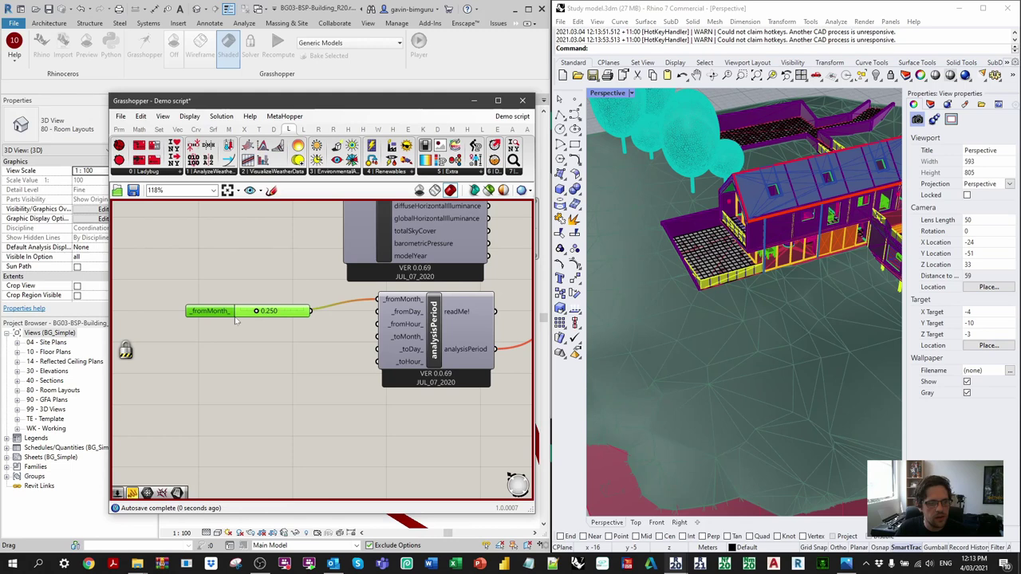
right_click(255, 317)
key(Escape)
click(340, 378)
click(247, 312)
key(Delete)
Add a 1<12 number slider with value 6 and wire it into analysisPeriod's _fromMonth_ and _toMonth_ inputs
double_click(258, 306)
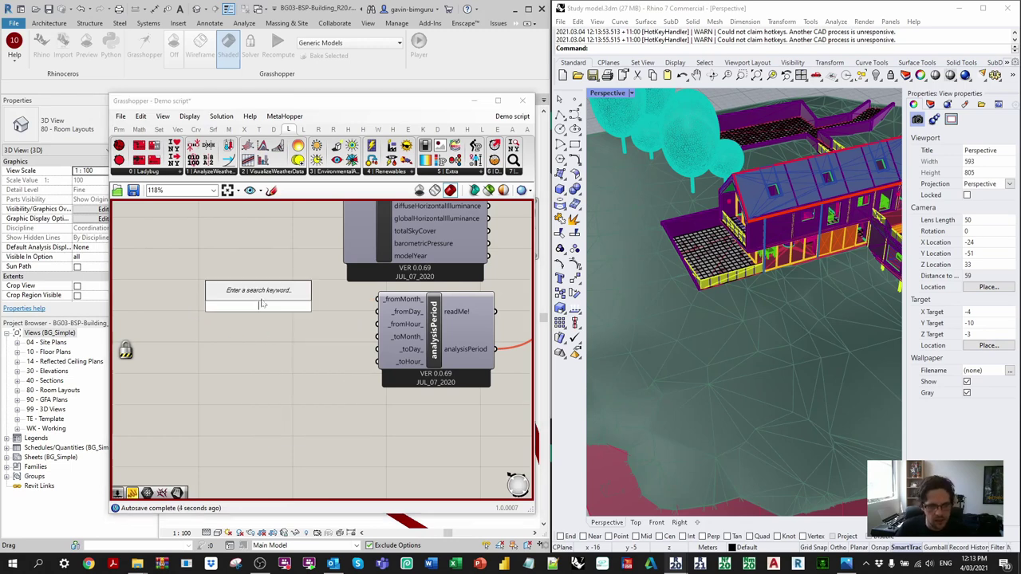
text(1<12)
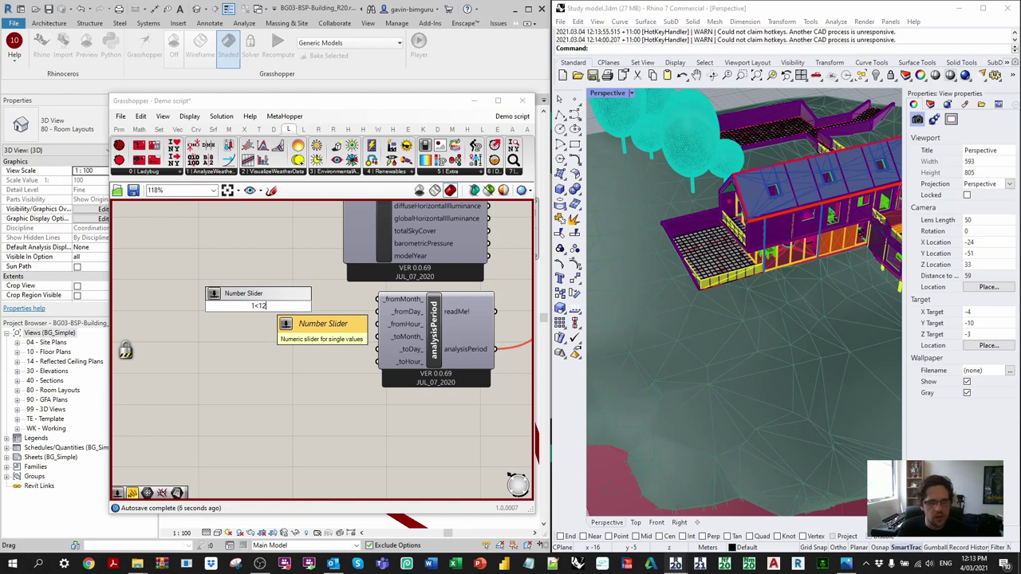
key(Return)
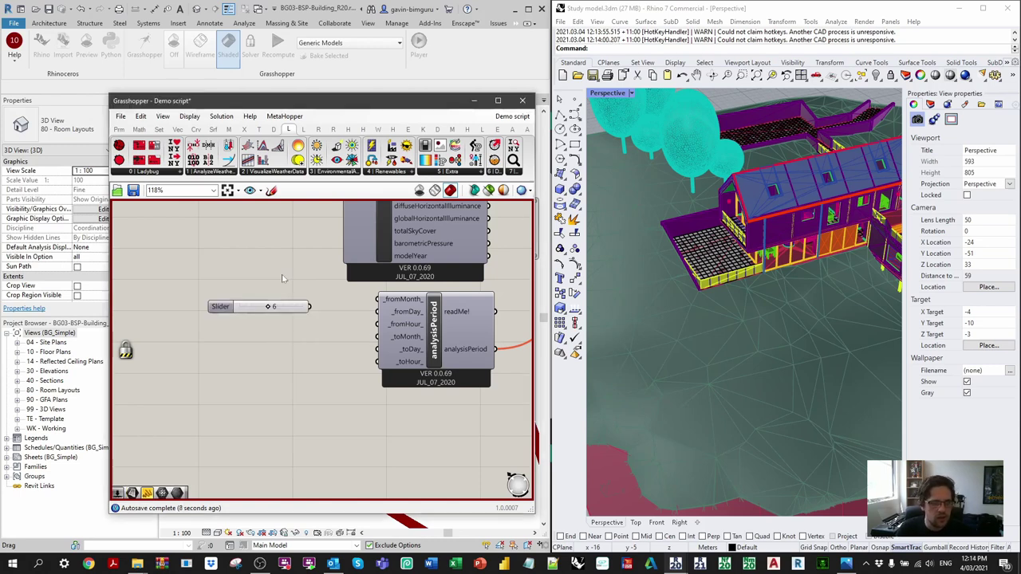
drag(306, 307, 378, 299)
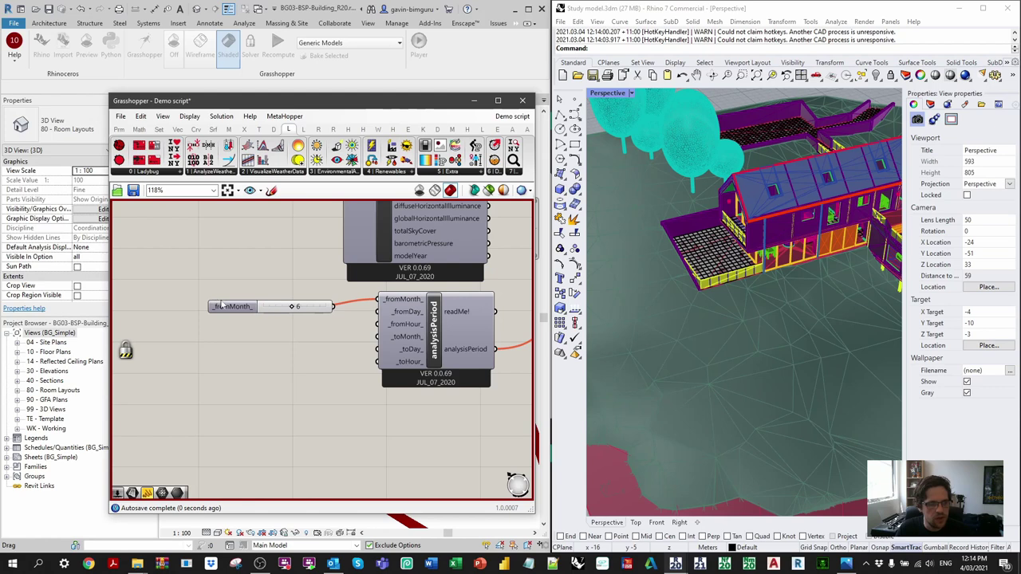
drag(235, 313, 237, 305)
drag(337, 299, 376, 337)
Duplicate the month slider below itself, set its maximum to 31 and value to 22, and wire it into _fromDay_ and _toDay_
drag(281, 318, 212, 275)
key(ctrl+c)
key(ctrl+v)
alt+drag(249, 308, 242, 327)
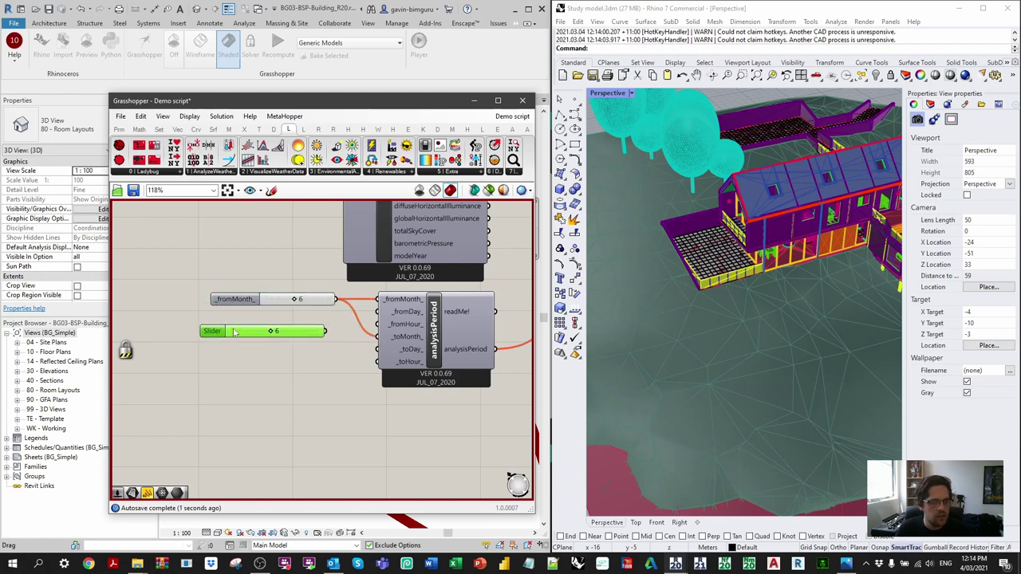
right_click(242, 328)
mouse_move(340, 392)
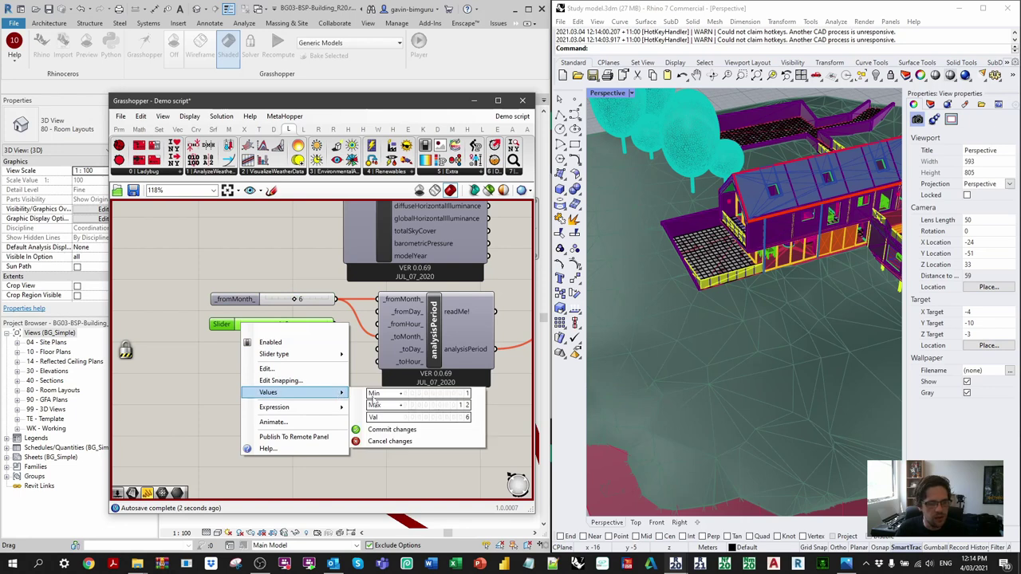
click(457, 406)
text(31)
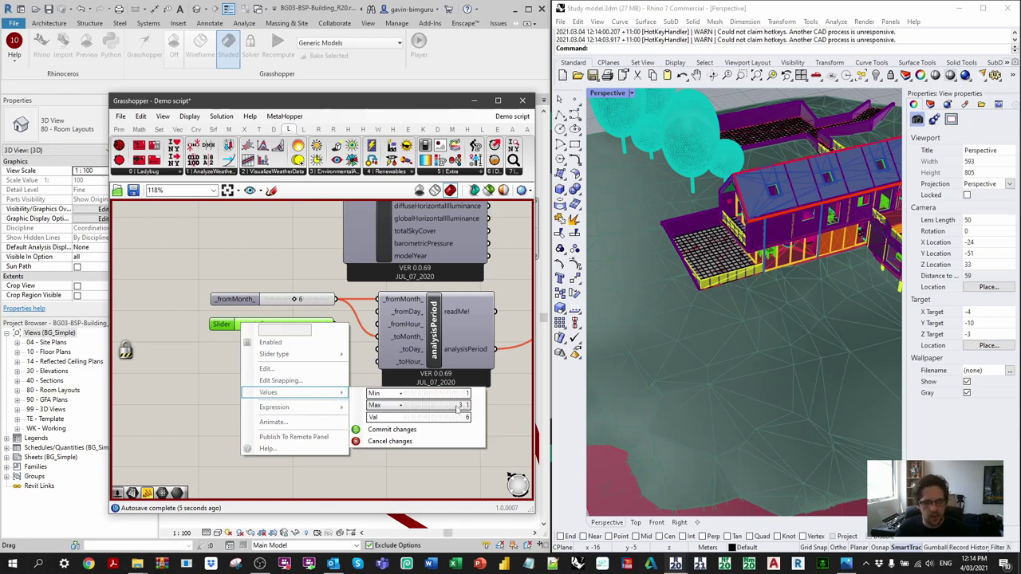
click(213, 361)
mouse_move(258, 329)
mouse_down()
mouse_move(377, 311)
mouse_move(364, 344)
mouse_move(377, 348)
mouse_move(275, 321)
mouse_up()
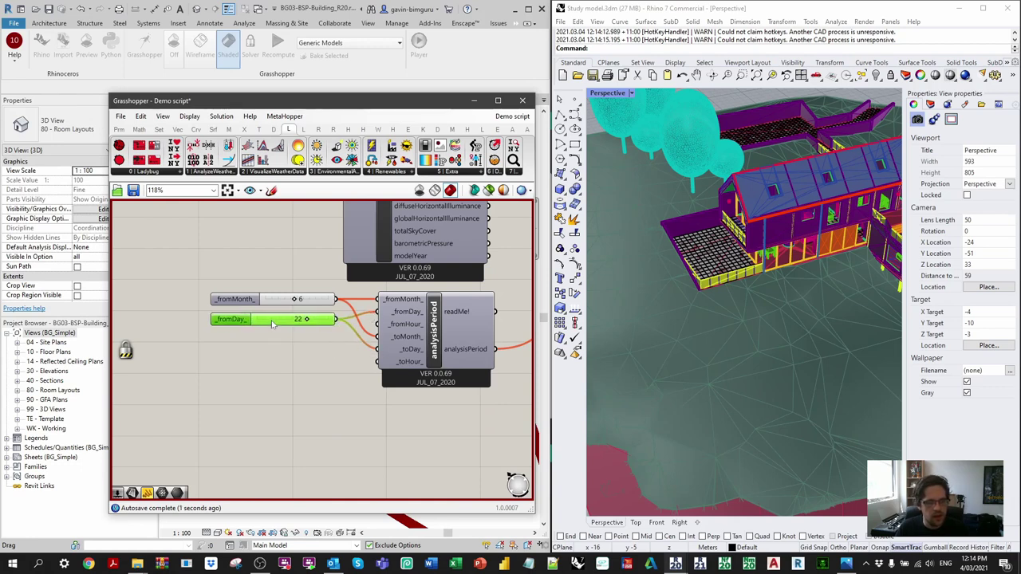
Add a 1<9<23 number slider below the day slider and wire it into analysisPeriod's _fromHour_ input
double_click(303, 351)
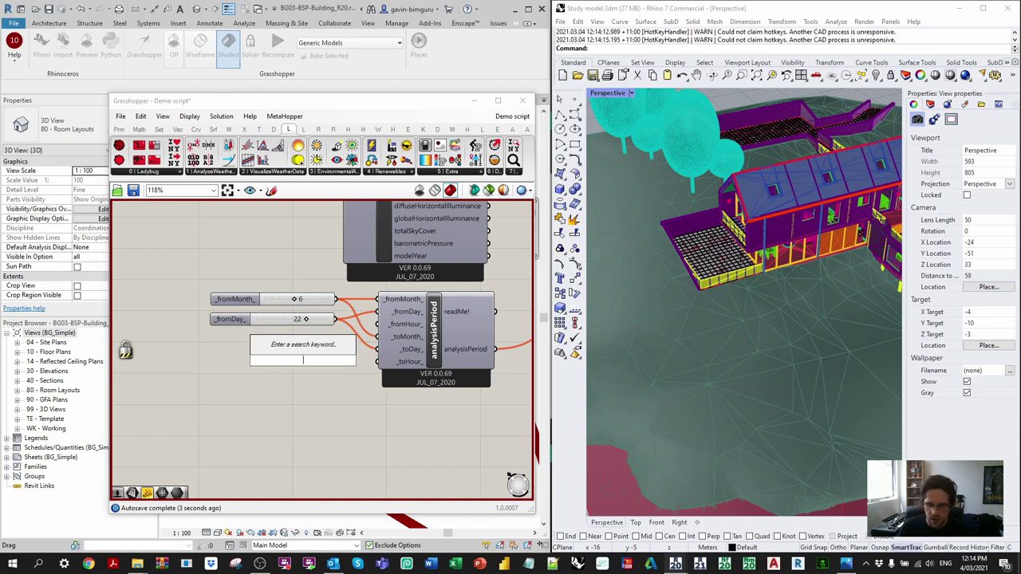
text(//1)
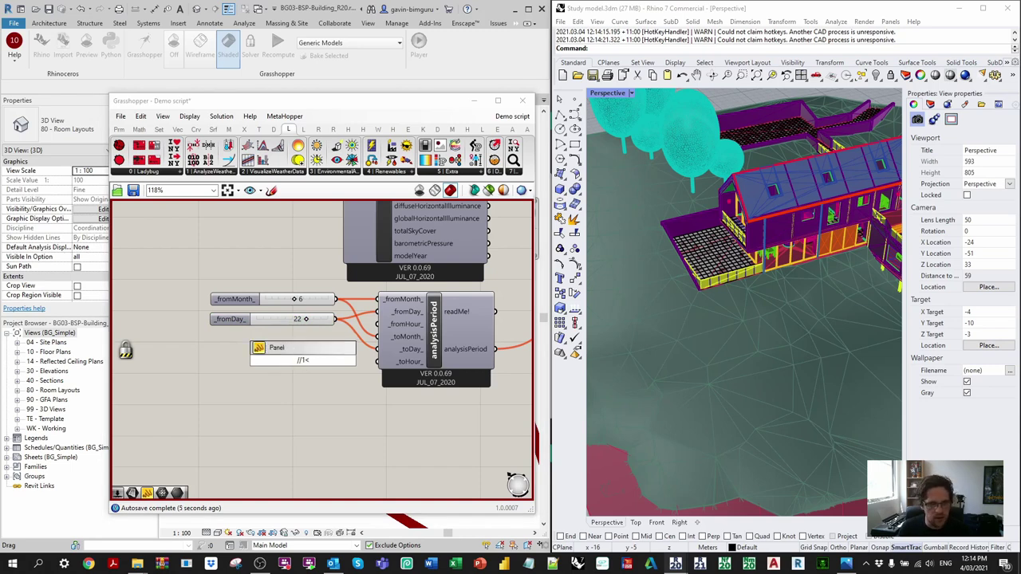
text(<9<23)
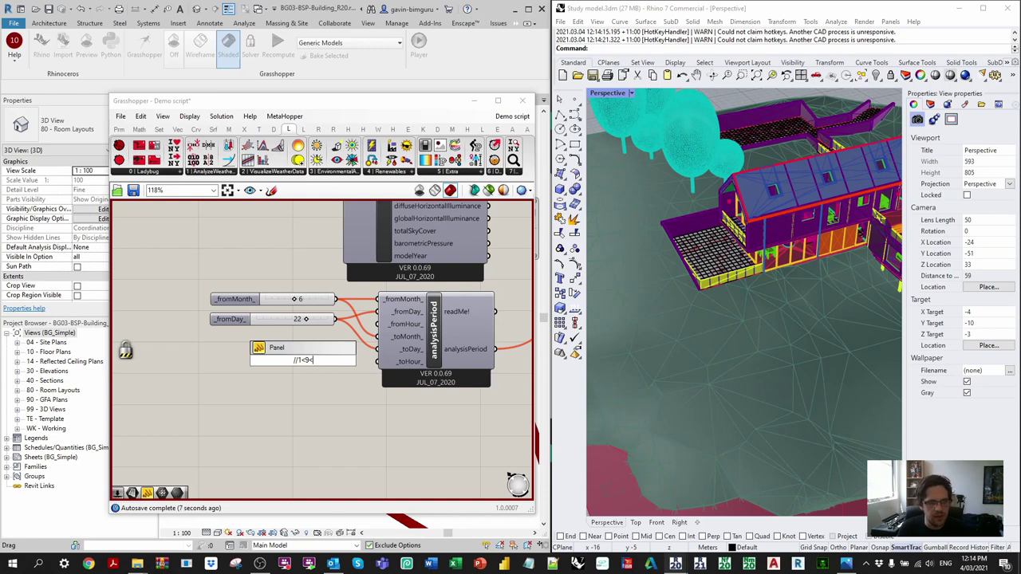
key(Home)
key(Delete)
key(Delete)
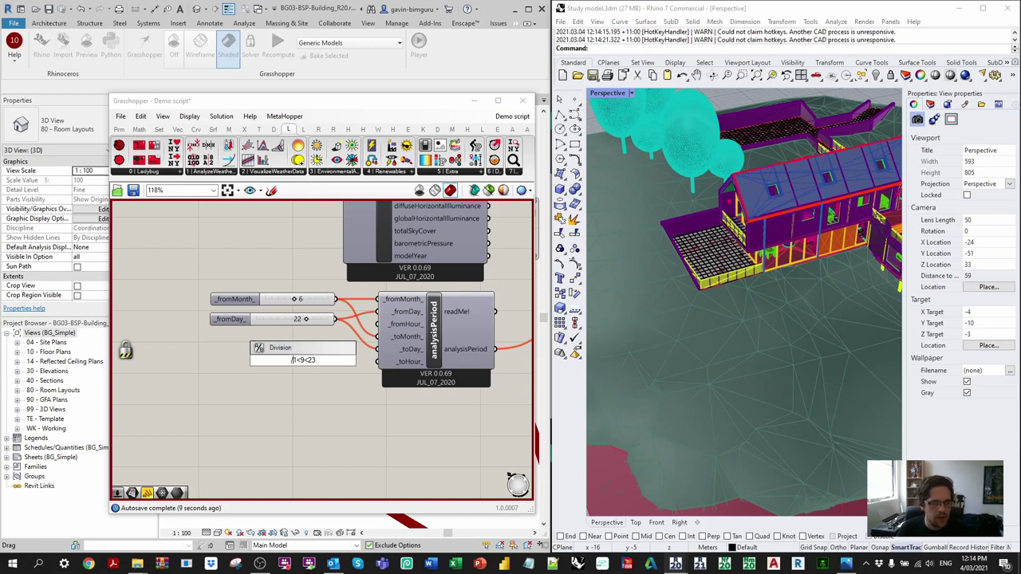
key(Return)
drag(356, 360, 378, 362)
Duplicate the hour slider below itself, set the copy to 15, and wire it into analysisPeriod's _toHour_ input
key(ctrl+c)
key(ctrl+v)
mouse_move(279, 352)
mouse_down()
mouse_move(302, 362)
mouse_move(264, 361)
mouse_up()
scroll(278, 364, down, 1)
click(386, 412)
Re-enable the Grasshopper solver and examine the values of sunPath's sunVectors output
middle_click(459, 409)
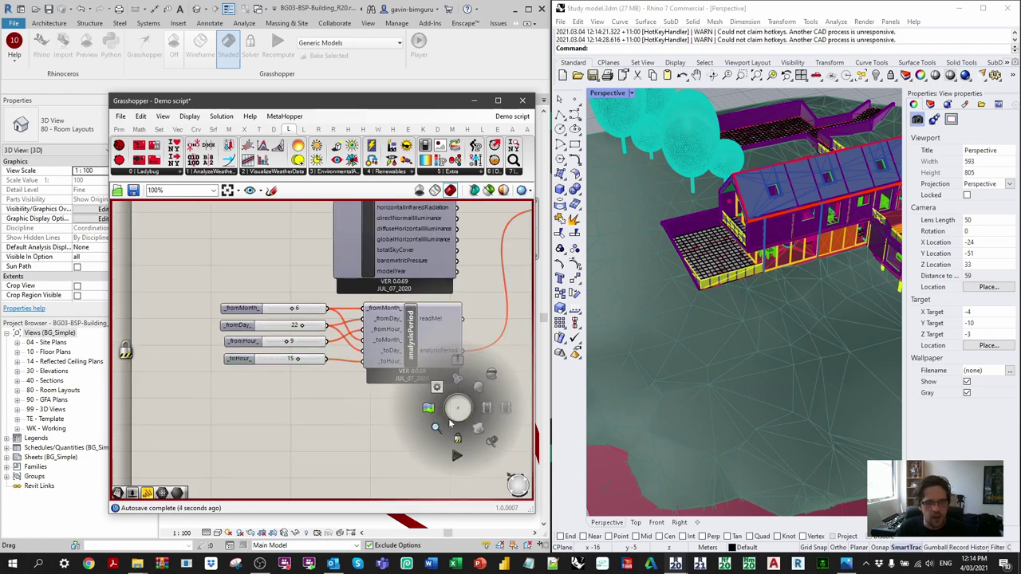
middle_click(364, 421)
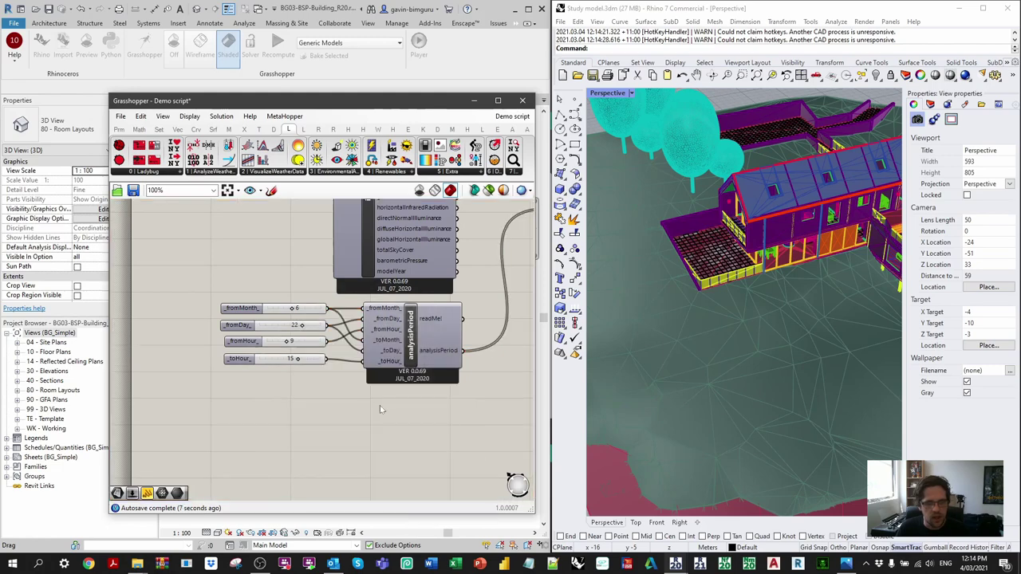
right_drag(394, 407, 217, 428)
scroll(217, 431, down, 2)
right_drag(428, 251, 338, 279)
scroll(338, 278, up, 2)
scroll(338, 280, up, 2)
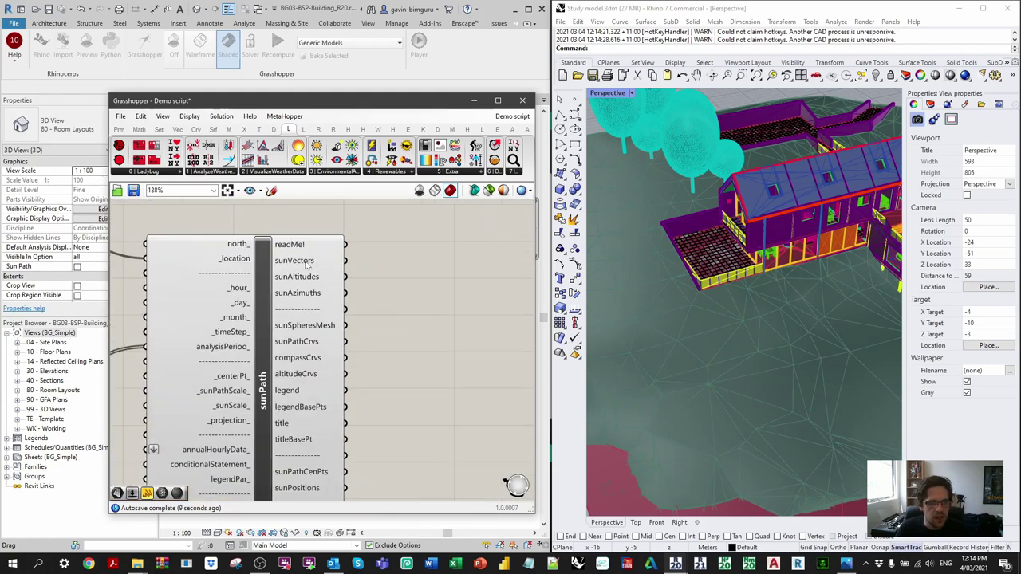
mouse_move(307, 264)
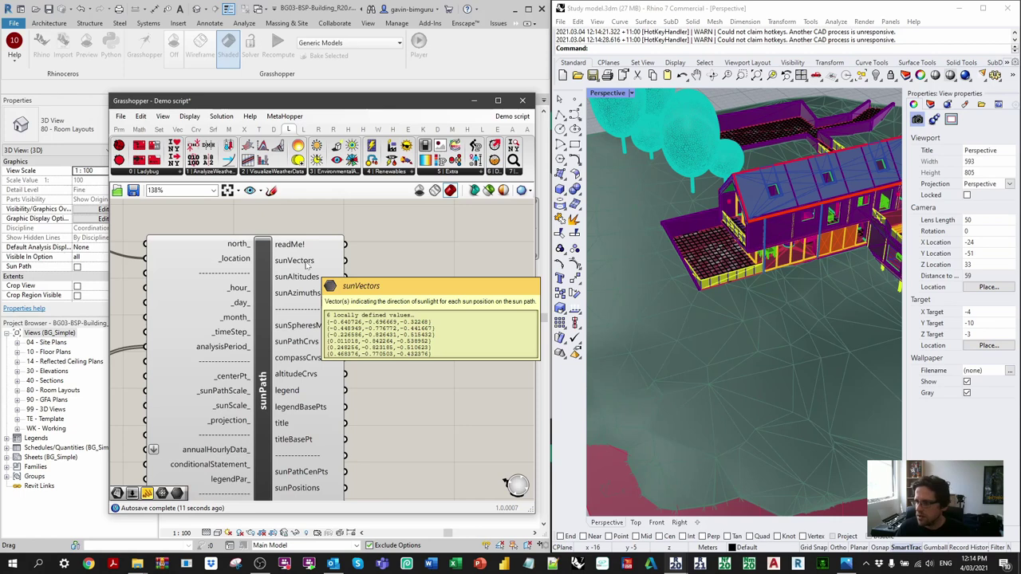
right_drag(350, 357, 419, 285)
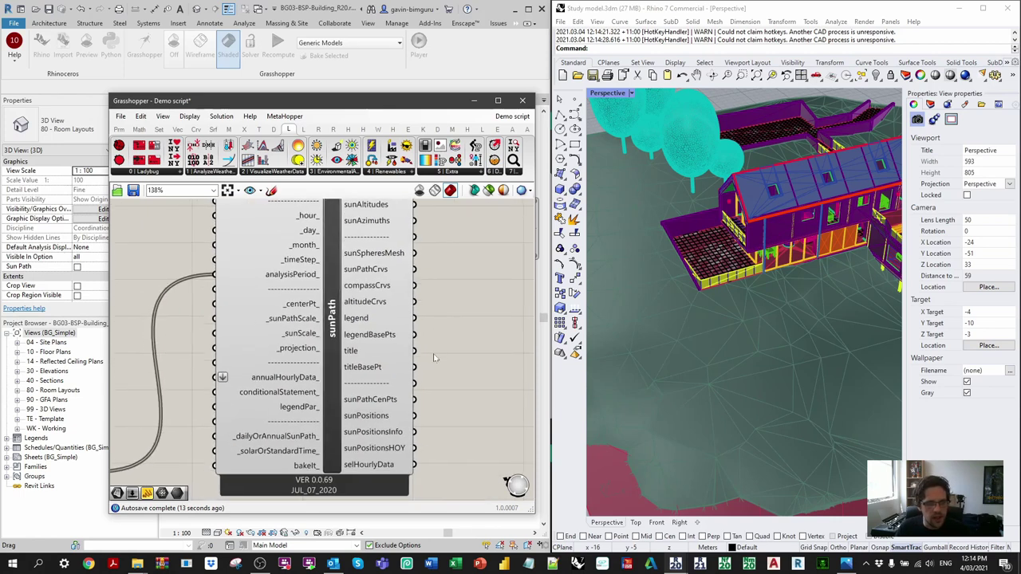
right_drag(455, 323, 442, 339)
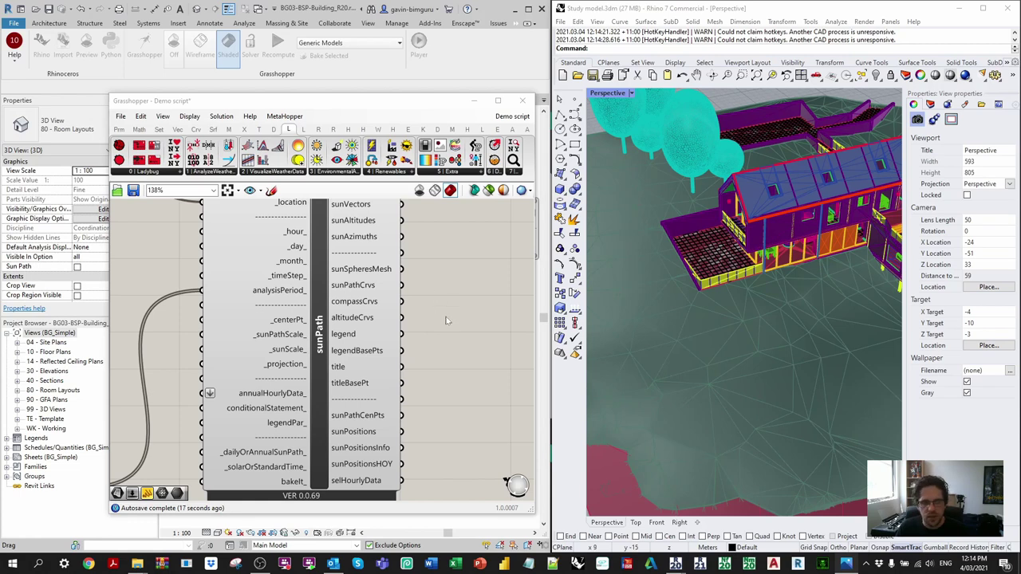
Add a panel containing 4 below the hour sliders and wire it into sunPath's _timeStep_ input
scroll(446, 317, down, 4)
right_click(466, 326)
right_drag(282, 425, 371, 376)
scroll(289, 361, up, 5)
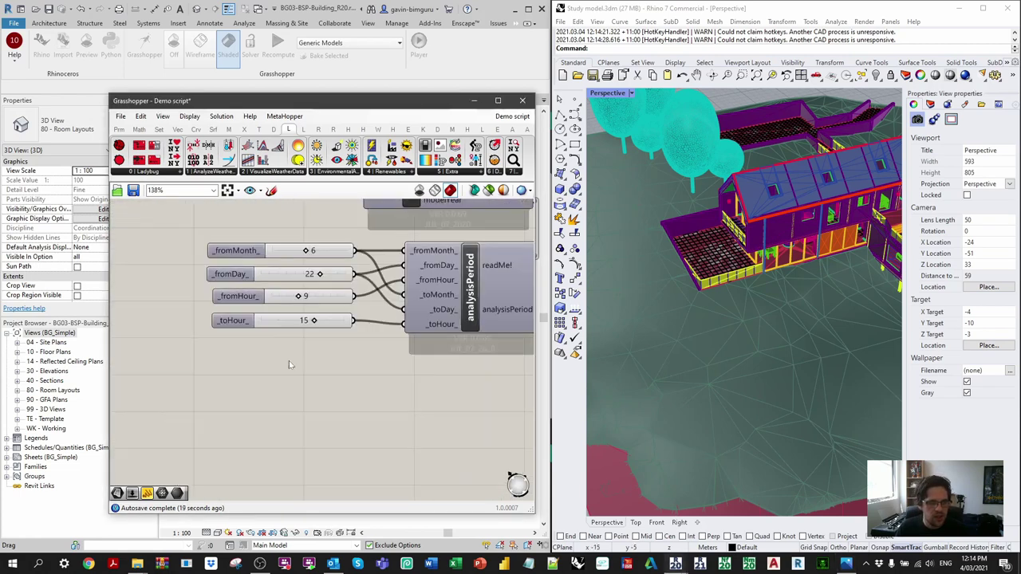
double_click(295, 349)
text(//4)
key(Return)
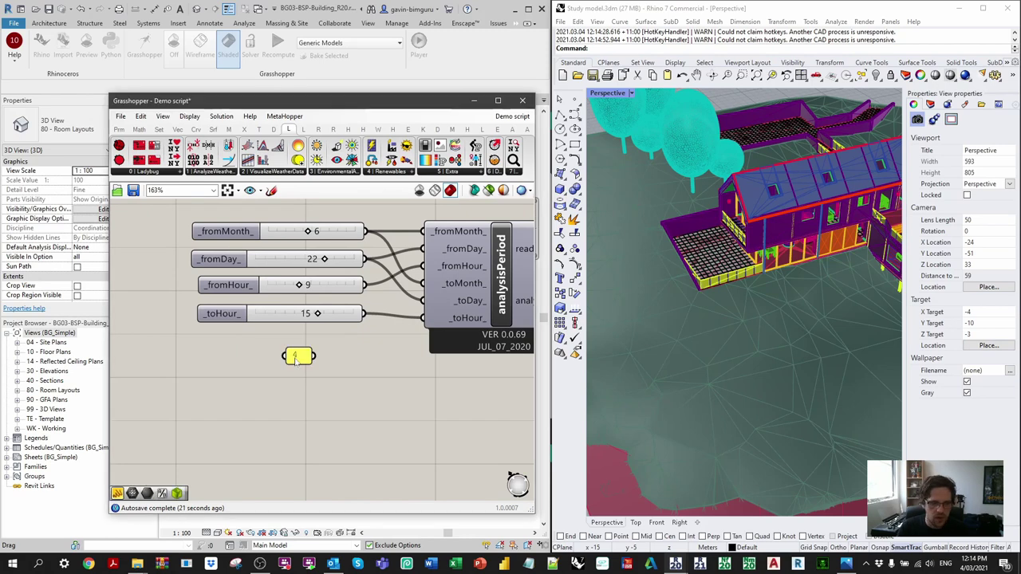
scroll(247, 391, down, 3)
drag(263, 374, 442, 209)
scroll(246, 397, down, 1)
scroll(320, 319, down, 2)
scroll(433, 296, up, 6)
scroll(391, 284, down, 1)
Check sunPath's sunVectors output again and resize the 4 panel below the hour sliders
right_drag(452, 420, 247, 528)
scroll(382, 244, up, 3)
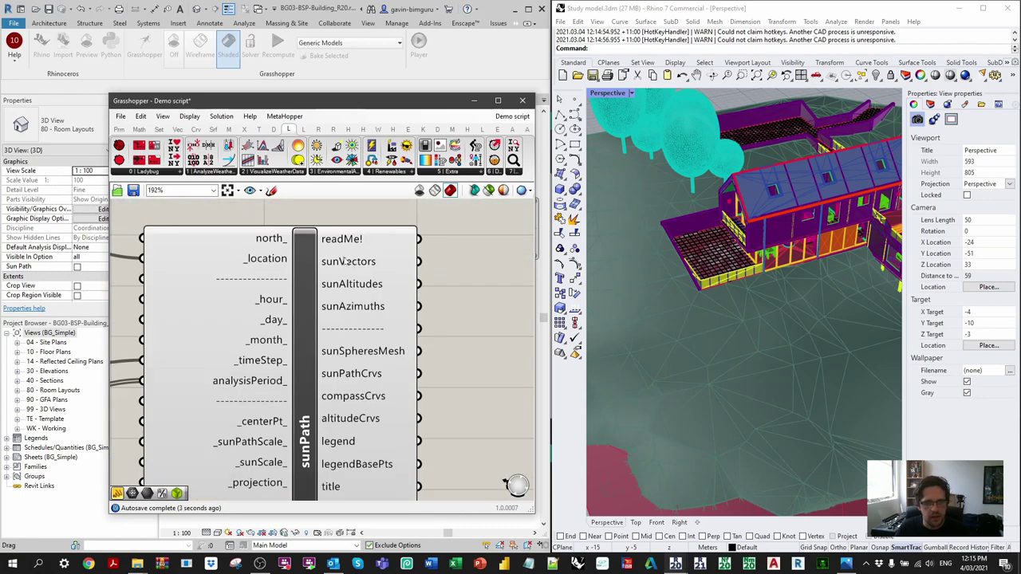
mouse_move(347, 261)
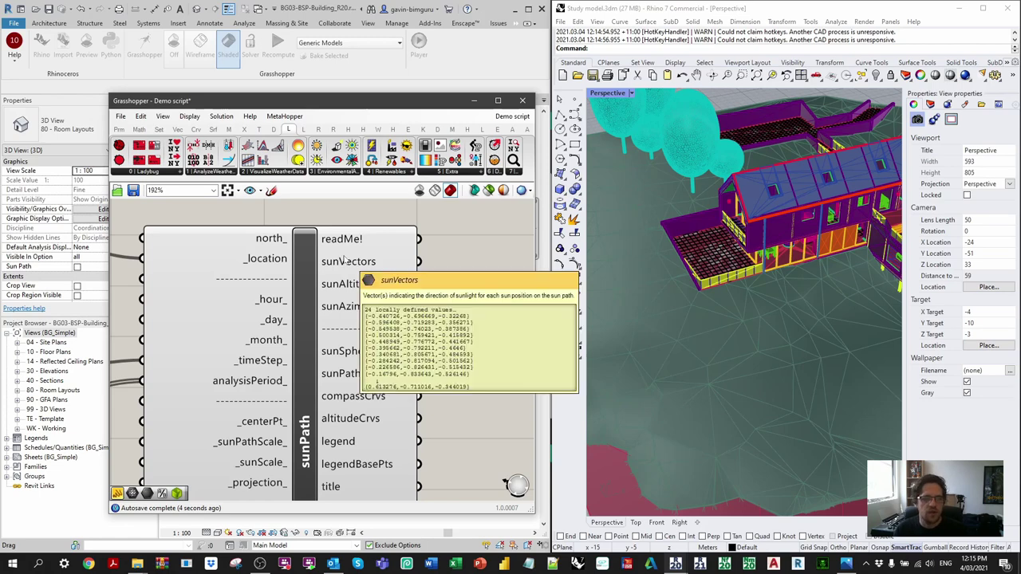
scroll(406, 273, down, 3)
right_drag(219, 399, 369, 269)
right_drag(264, 383, 441, 350)
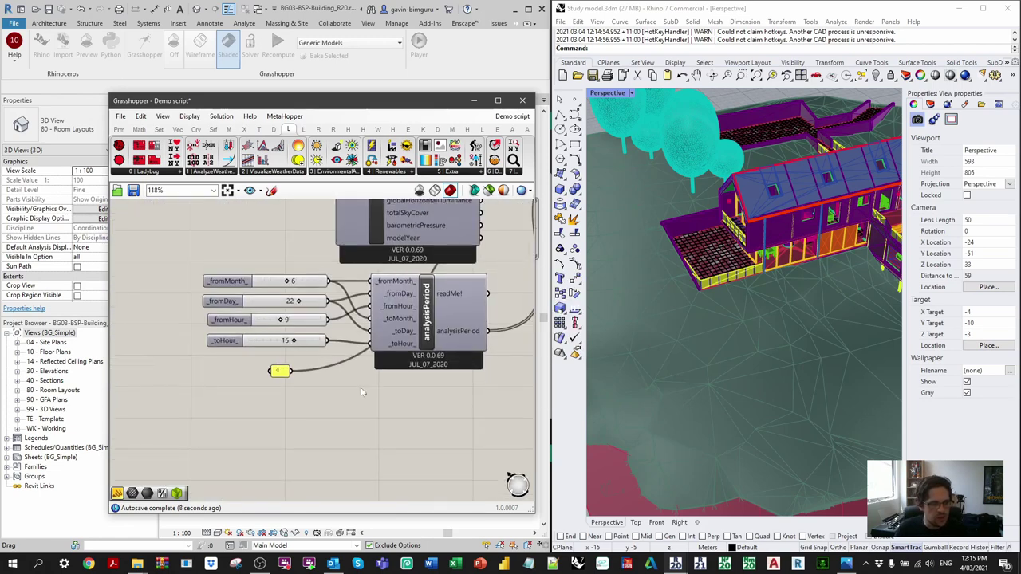
drag(269, 370, 300, 360)
scroll(322, 395, down, 1)
right_drag(451, 404, 367, 406)
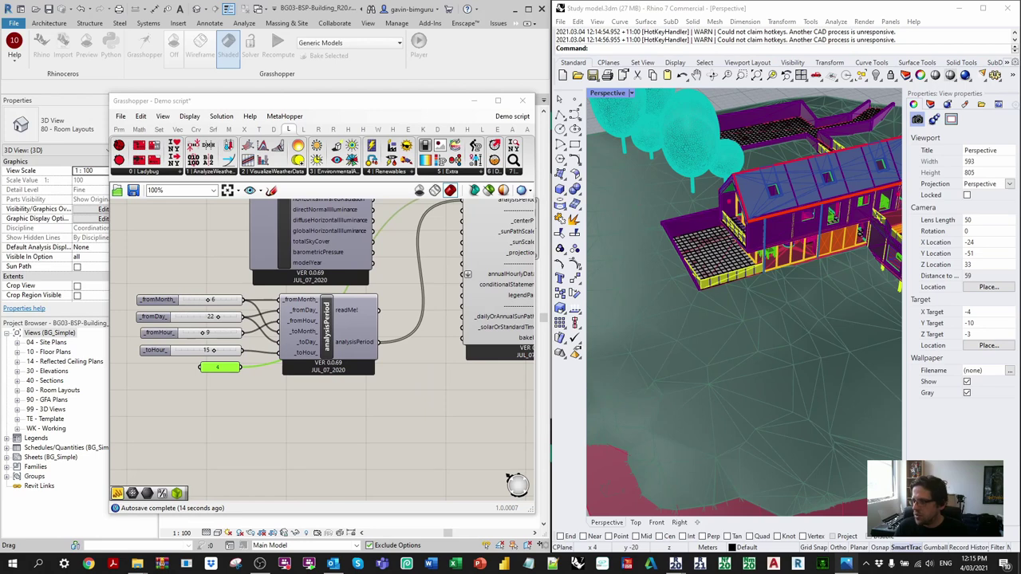
Add a Ladybug_Sunlight Hours Analysis component and place it on free canvas below and beyond sunPath
scroll(310, 305, down, 4)
middle_click(310, 305)
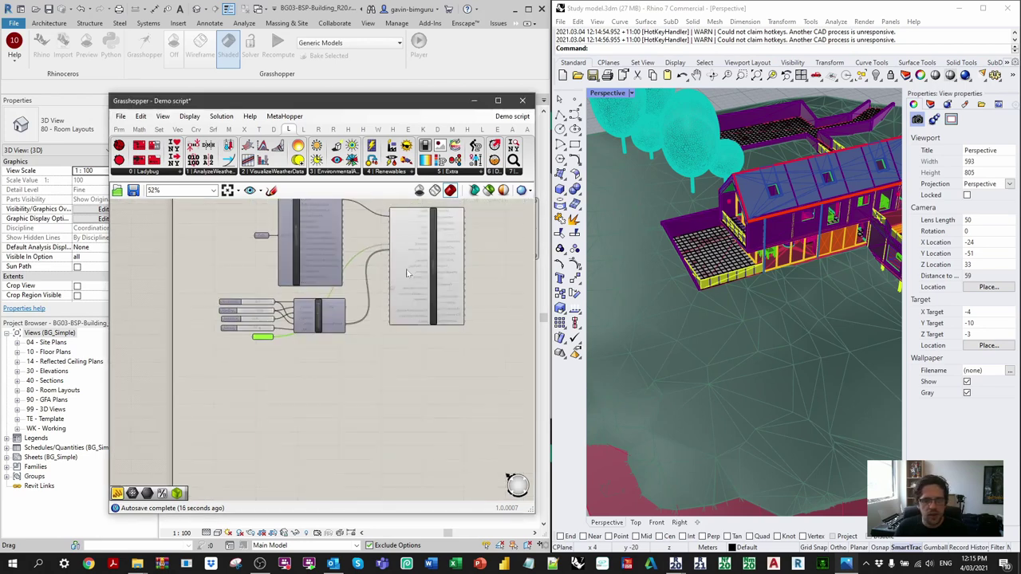
click(365, 227)
click(336, 172)
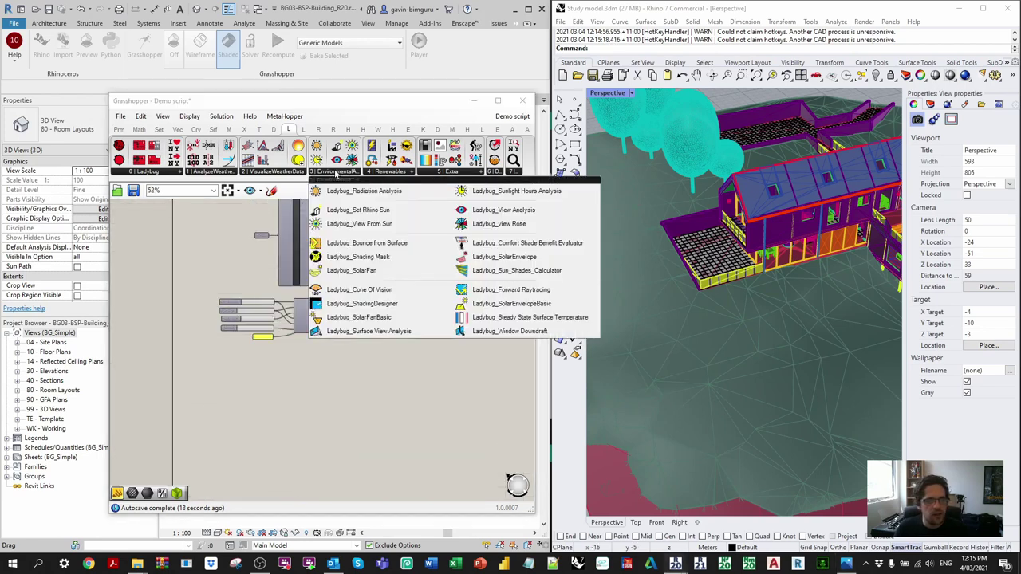
click(515, 194)
click(496, 356)
right_drag(496, 348, 228, 273)
scroll(273, 272, down, 4)
right_drag(291, 277, 408, 304)
drag(393, 321, 209, 215)
drag(273, 233, 399, 321)
right_drag(526, 369, 331, 305)
scroll(332, 306, up, 4)
drag(353, 265, 410, 426)
click(342, 329)
right_drag(354, 316, 399, 311)
scroll(382, 315, up, 4)
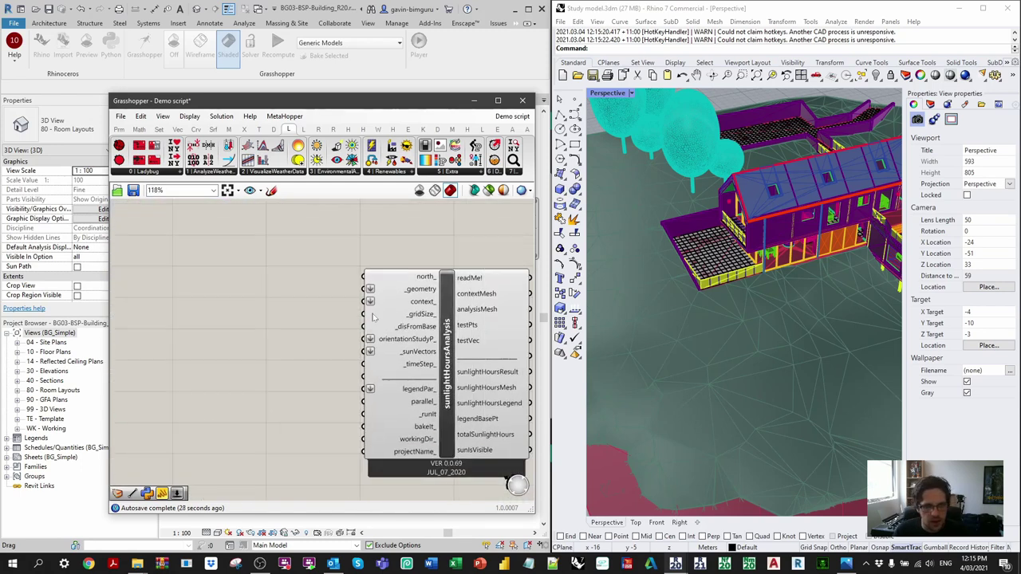
Add a Ladybug_FalseStartToggle and wire it into sunlightHoursAnalysis's parallel_ and _runIt inputs
double_click(300, 330)
text(false)
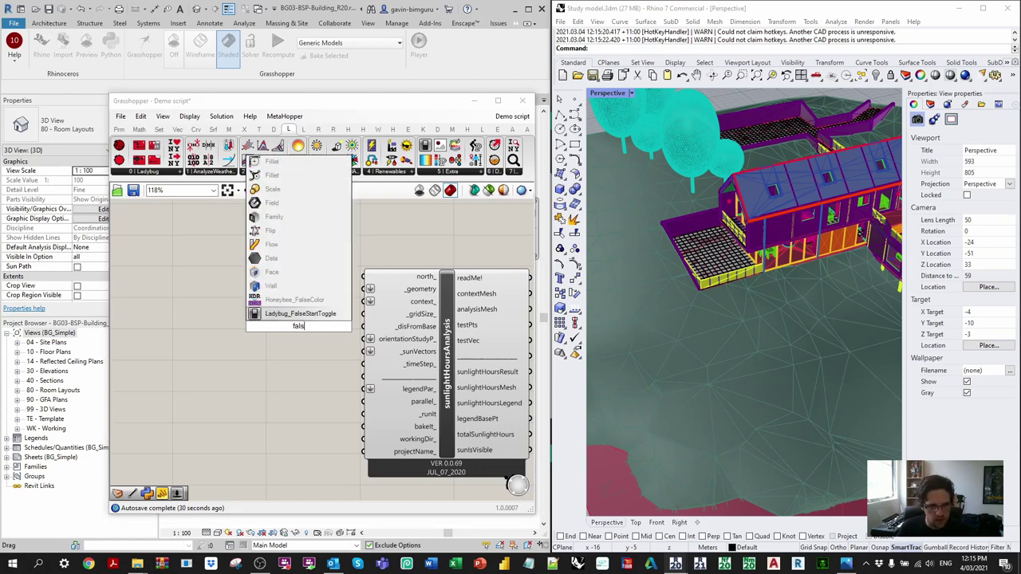
click(315, 315)
drag(285, 328, 368, 408)
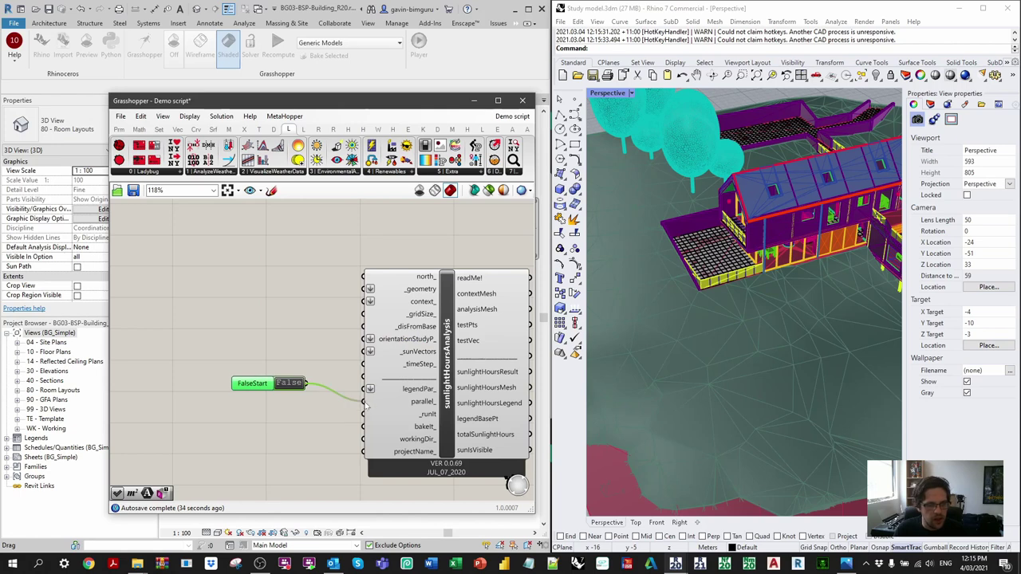
drag(261, 385, 290, 410)
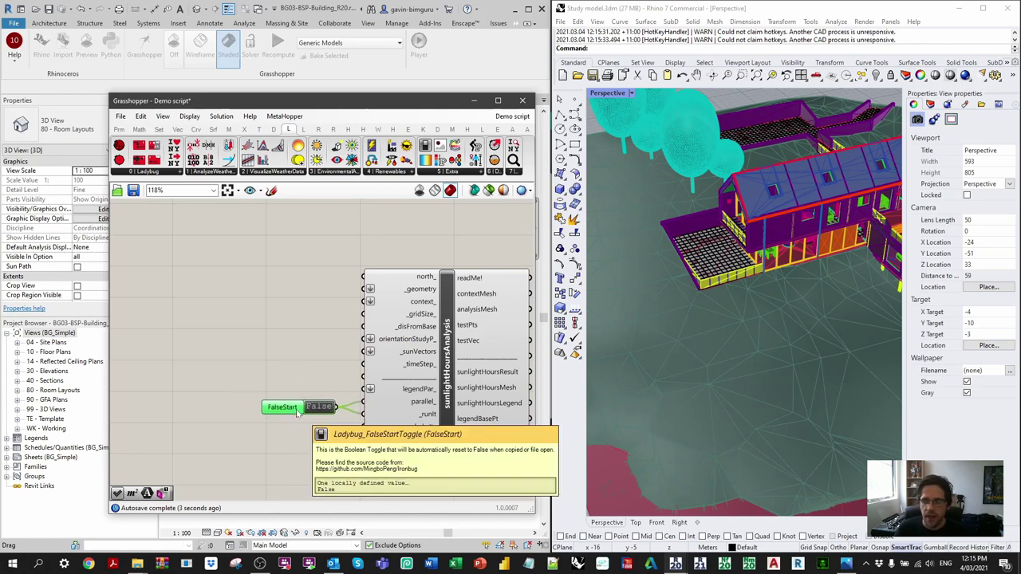
Wire the List Item output into sunlightHoursAnalysis's _geometry input and the Layer Ref Geo output into its context_ input
scroll(337, 363, down, 3)
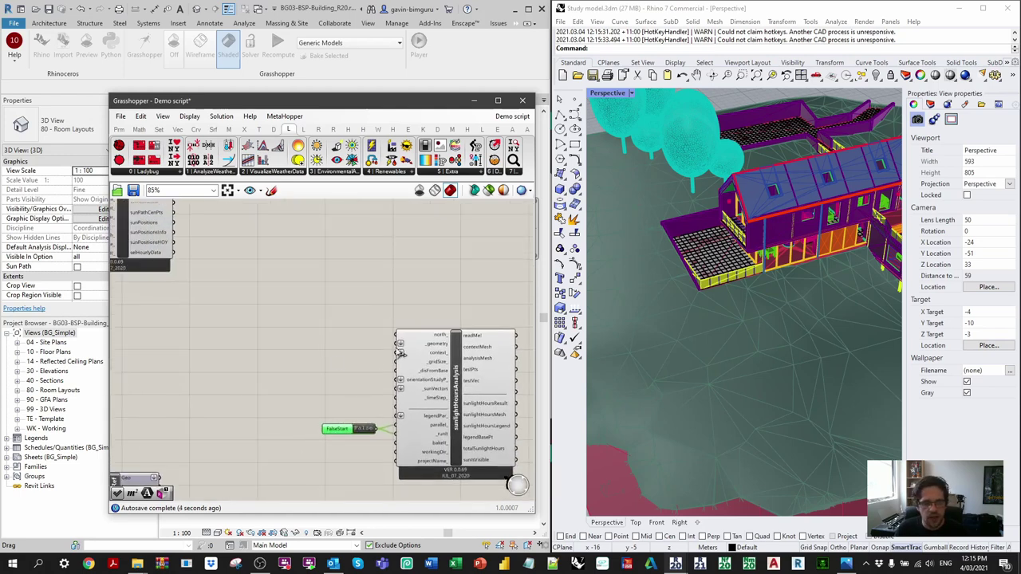
drag(399, 345, 271, 459)
scroll(339, 355, up, 2)
scroll(263, 415, up, 3)
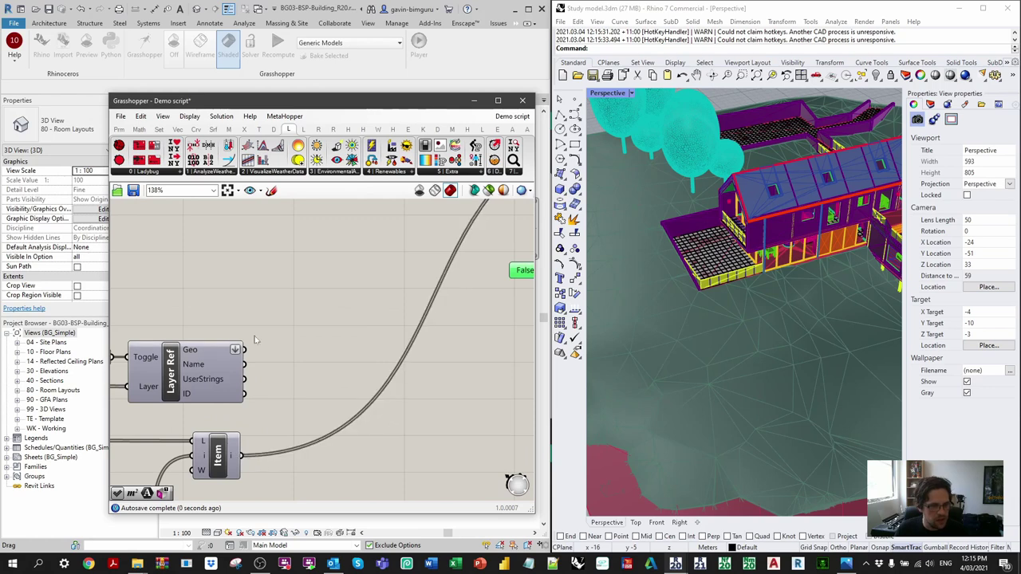
drag(252, 359, 483, 276)
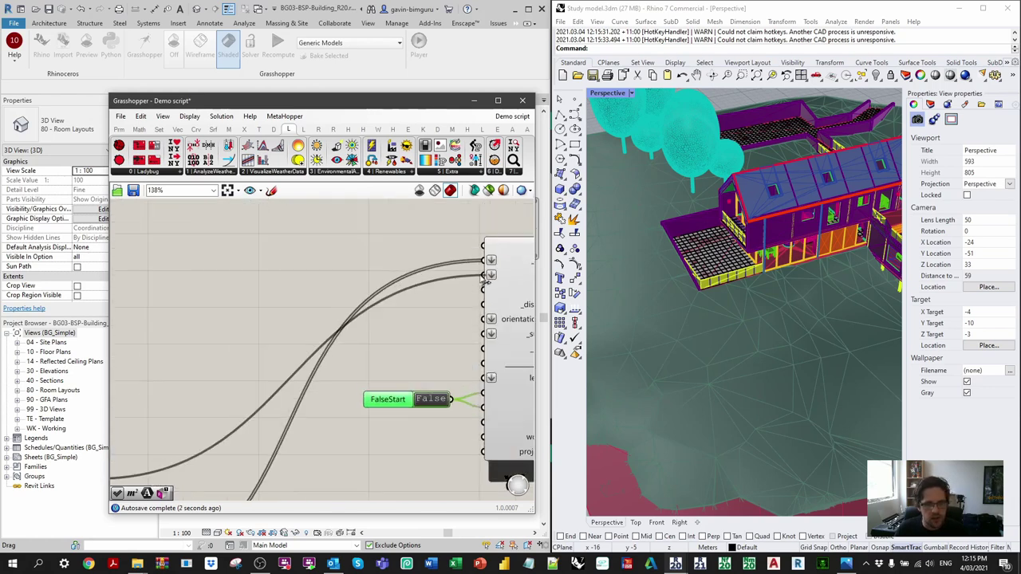
Add a panel containing 1, wire it into sunlightHoursAnalysis's _gridSize_ and _disFromBase inputs, and move it beside them
scroll(388, 332, down, 2)
right_drag(382, 330, 283, 313)
scroll(301, 262, up, 2)
click(300, 260)
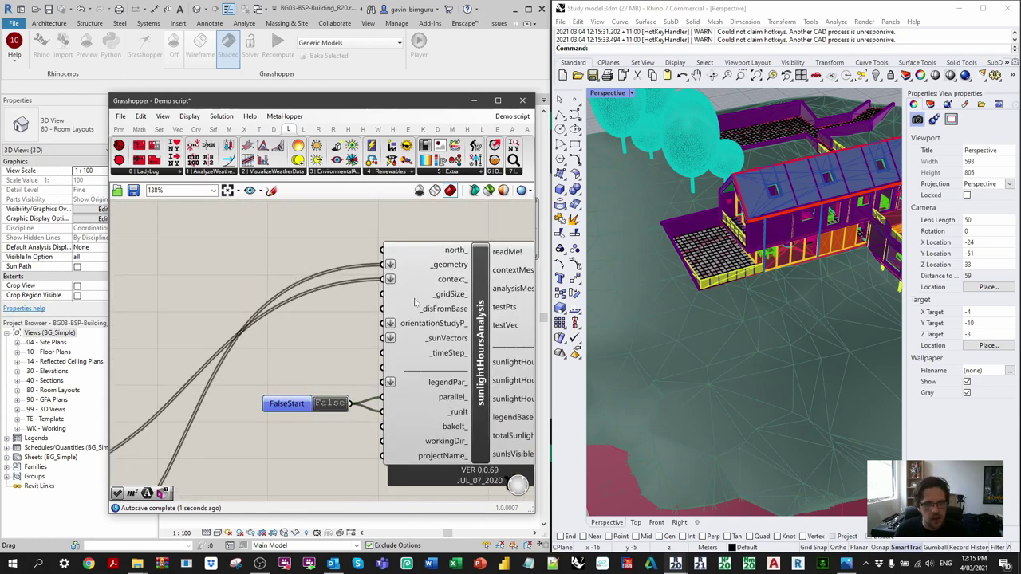
mouse_move(450, 295)
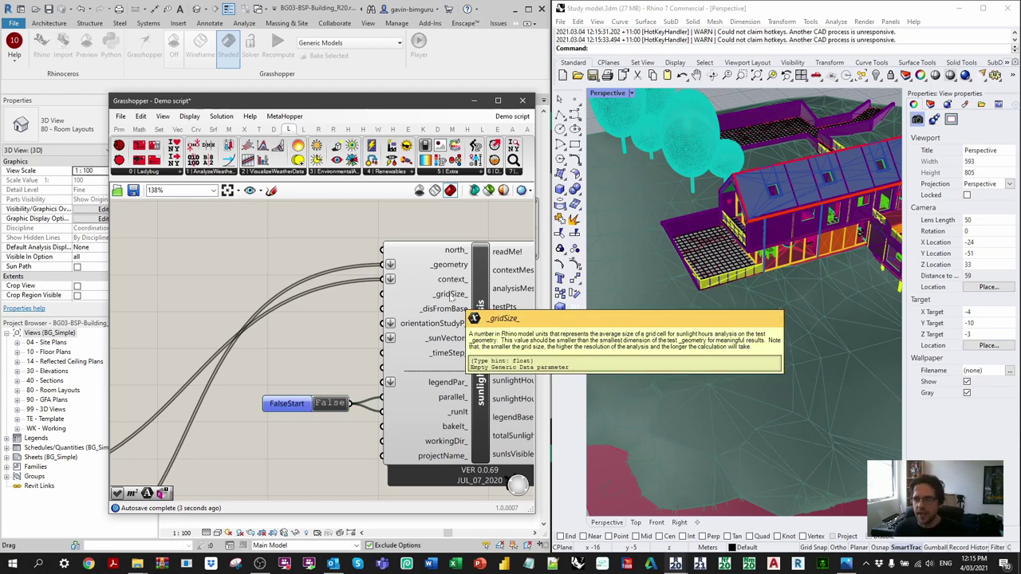
double_click(311, 320)
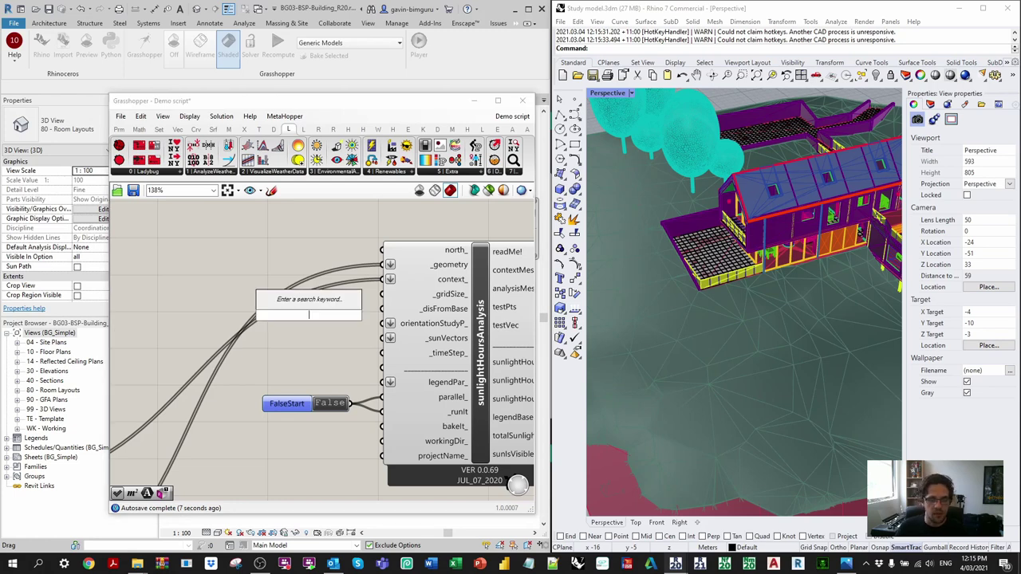
text(1)
key(Return)
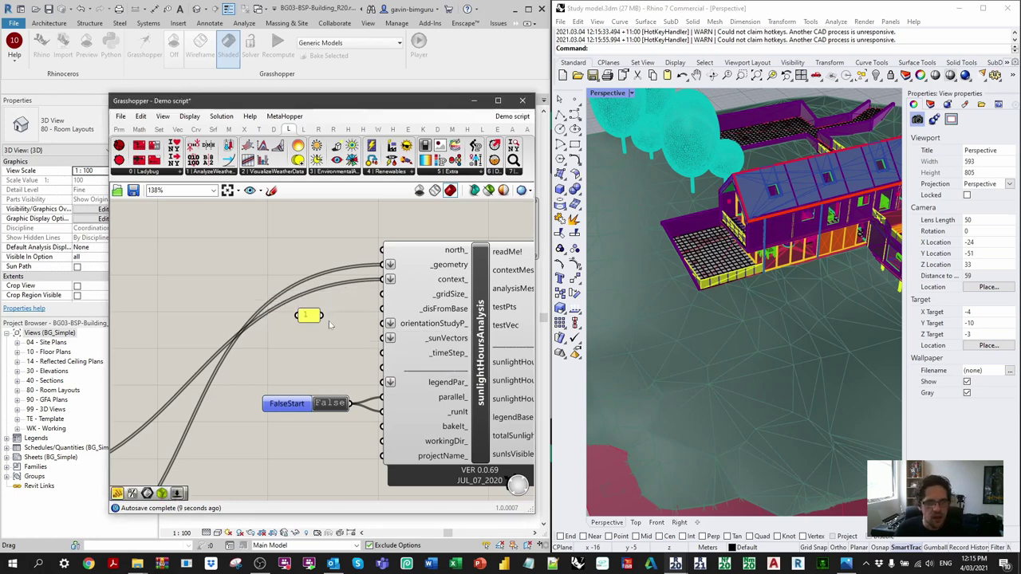
drag(323, 316, 382, 309)
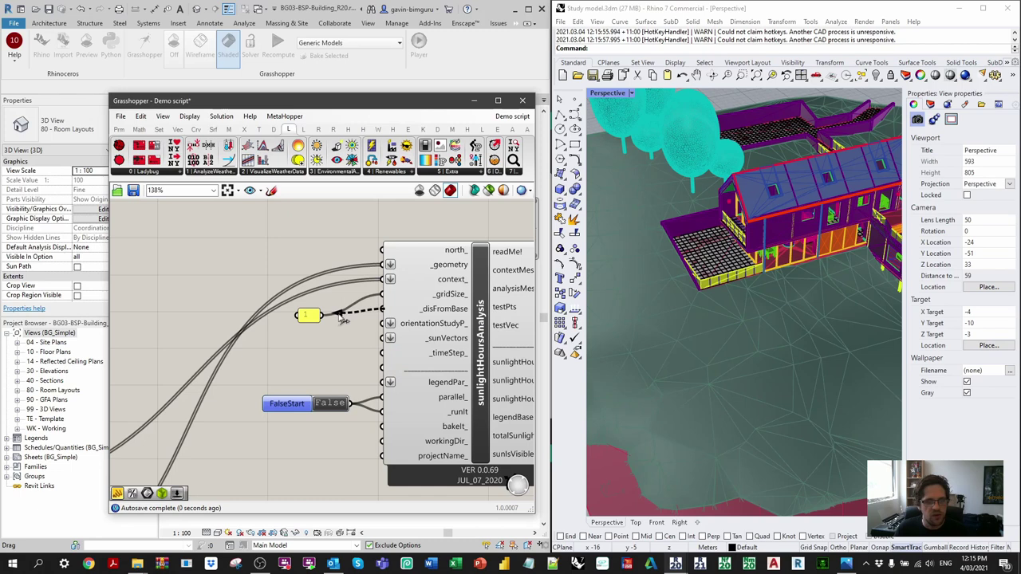
drag(299, 309, 321, 302)
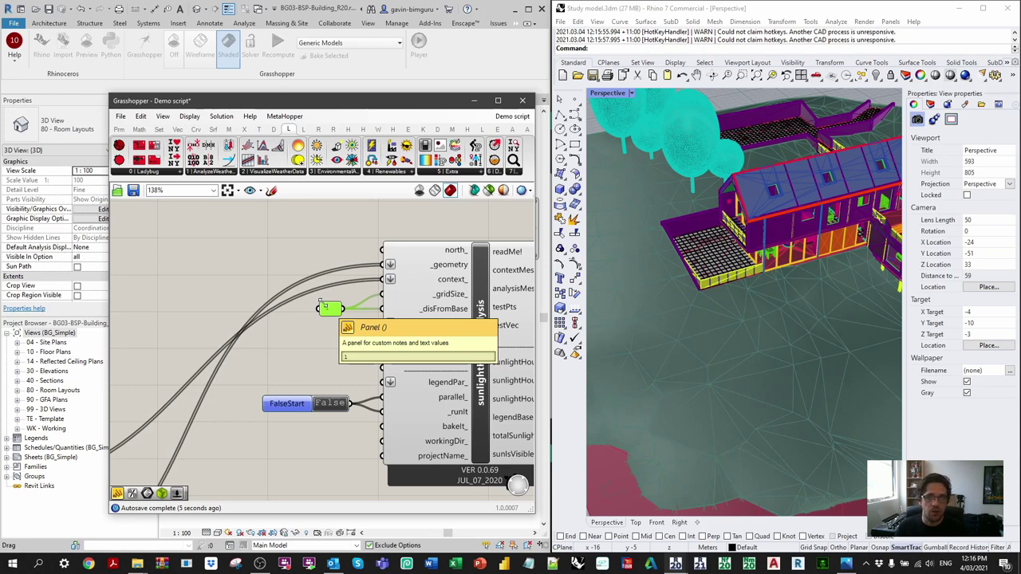
click(313, 249)
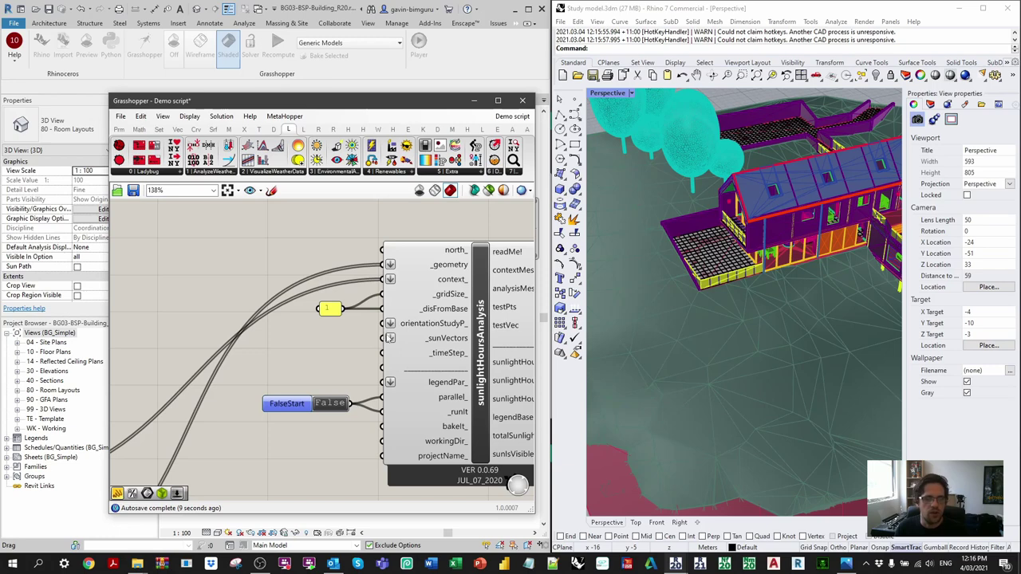
Wire sunPath's sunVectors output into sunlightHoursAnalysis's _sunVectors input
scroll(389, 421, down, 4)
scroll(375, 393, down, 4)
drag(389, 423, 303, 281)
scroll(292, 266, up, 6)
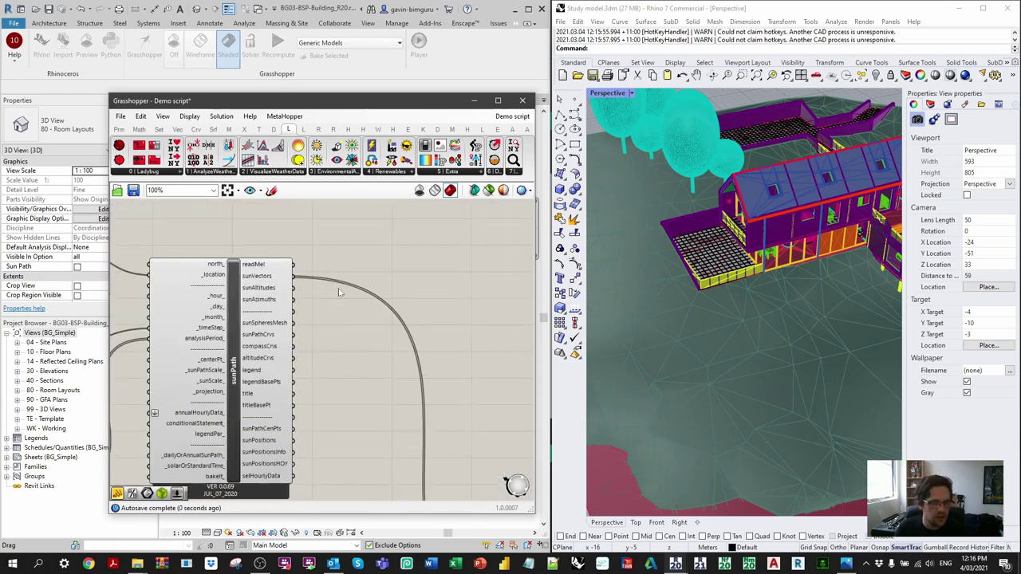
Wire the 4 panel below the hour sliders into sunlightHoursAnalysis's _timeStep_ input
scroll(339, 293, down, 3)
scroll(391, 384, up, 5)
scroll(456, 299, down, 6)
drag(374, 393, 266, 238)
scroll(335, 273, up, 3)
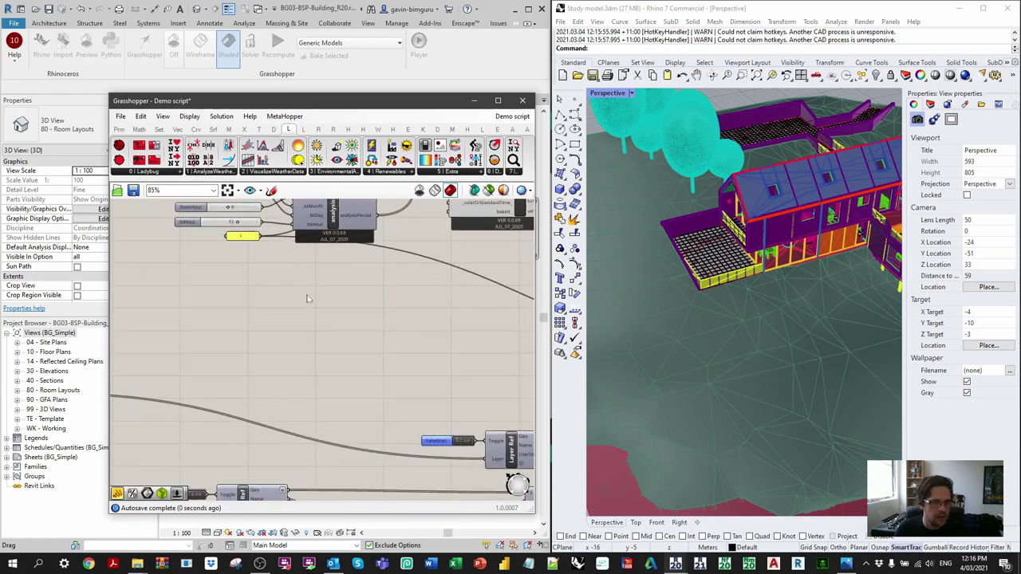
scroll(308, 298, down, 2)
right_drag(478, 317, 245, 283)
right_drag(411, 320, 358, 305)
scroll(358, 306, up, 4)
right_drag(356, 343, 339, 365)
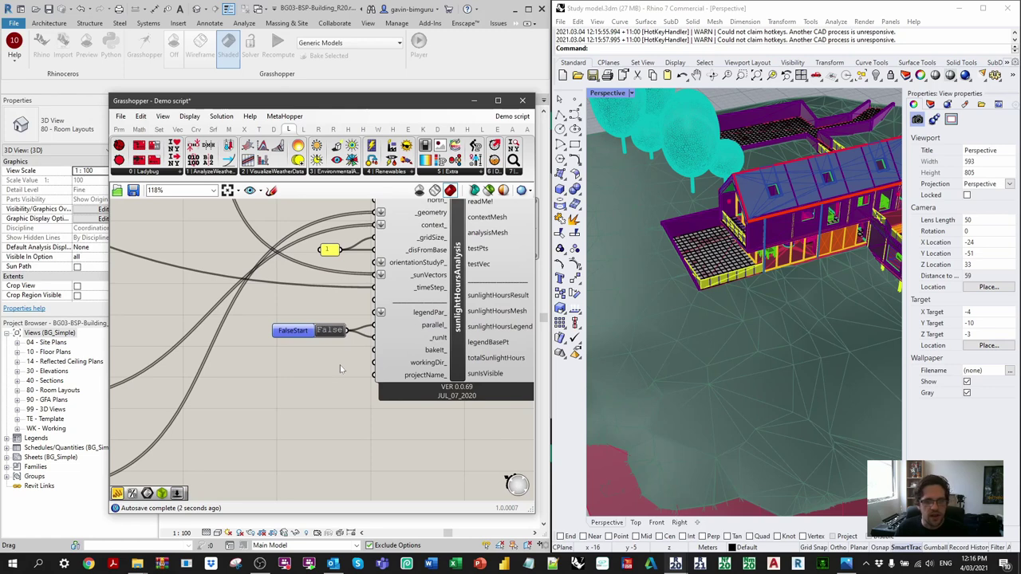
Move the Grasshopper window off Revit and open the 10 - Ground Floor and 04_Site Plan floor plans in Revit
right_drag(324, 302, 306, 351)
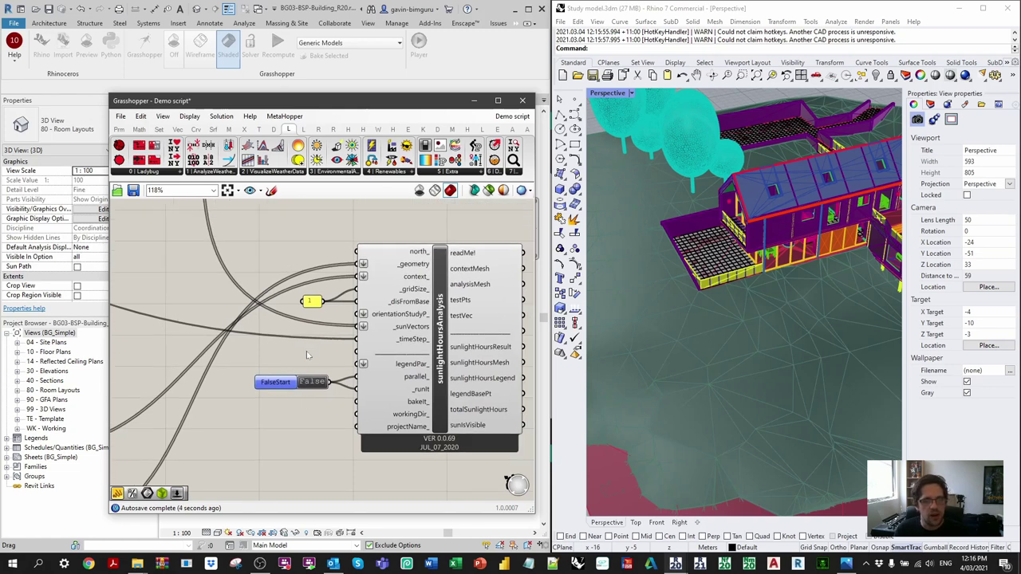
right_drag(327, 277, 270, 337)
mouse_move(365, 314)
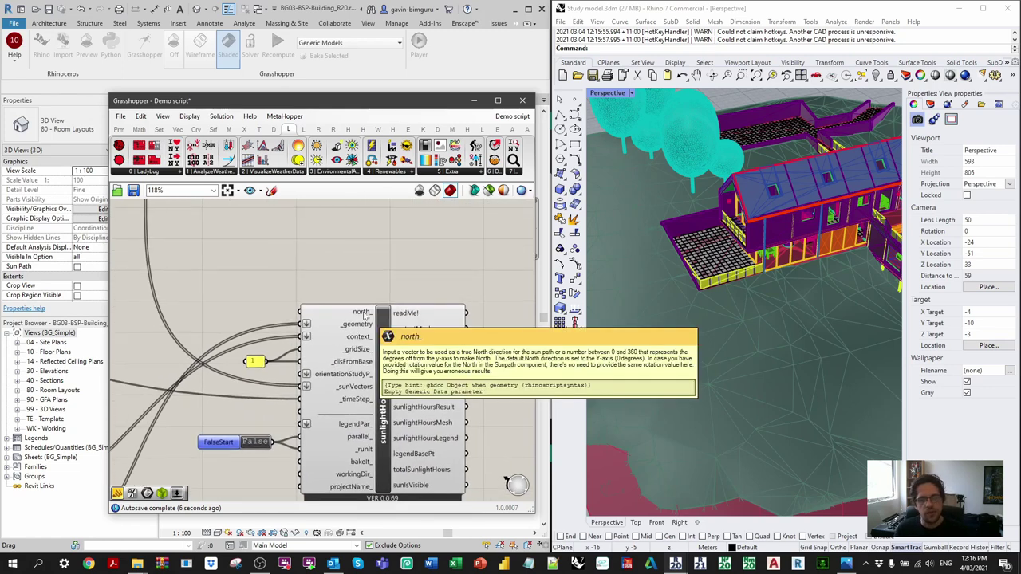
drag(380, 104, 813, 104)
double_click(51, 352)
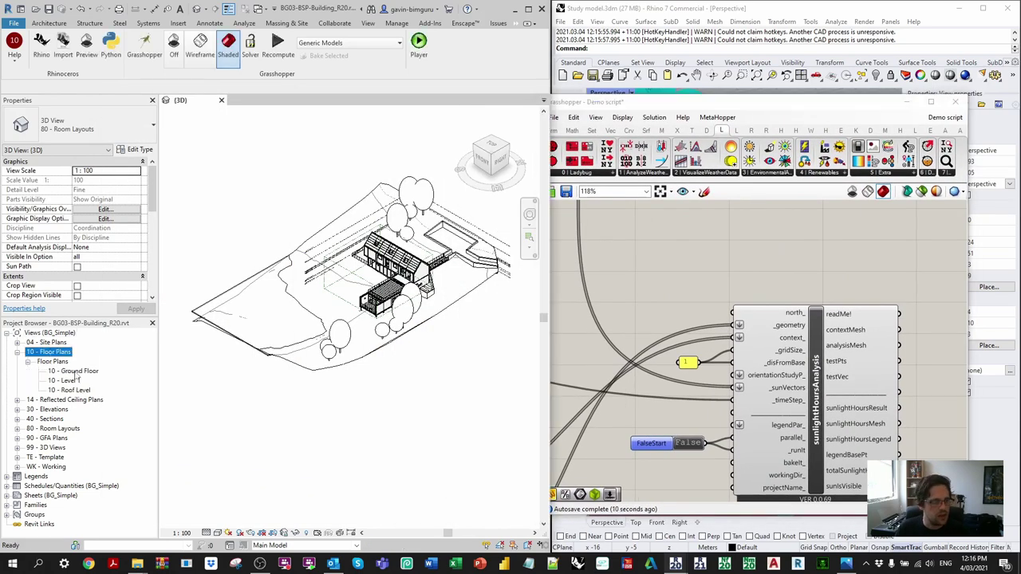
double_click(74, 371)
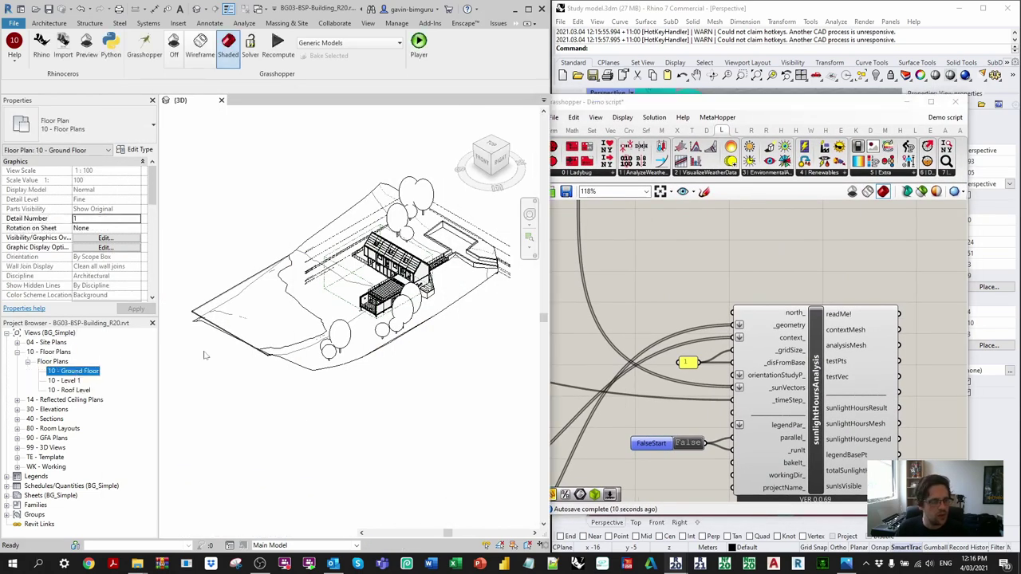
double_click(46, 343)
double_click(65, 362)
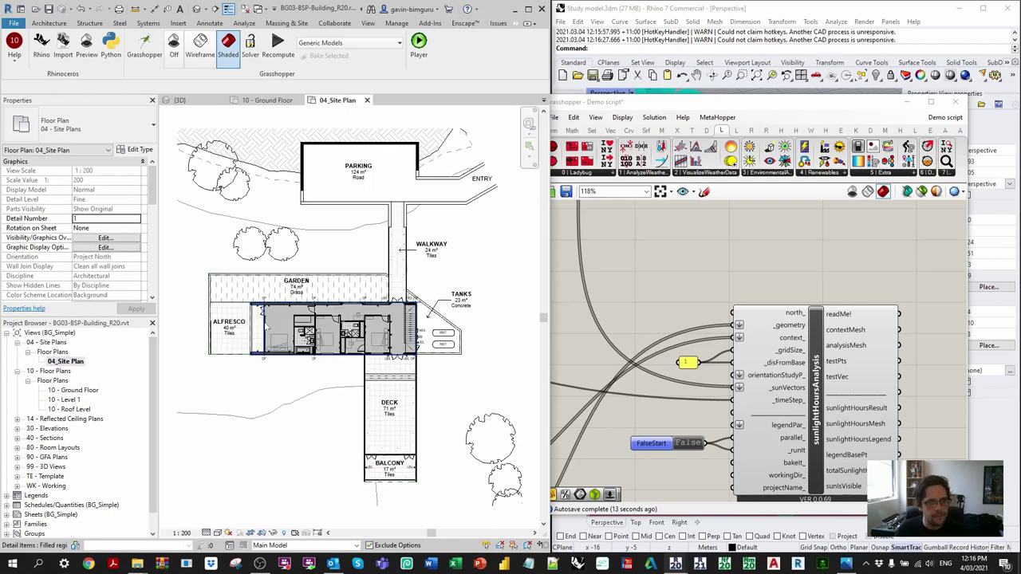
Remove the assigned view template from the 04_Site Plan view by setting it to <None>
scroll(130, 232, down, 10)
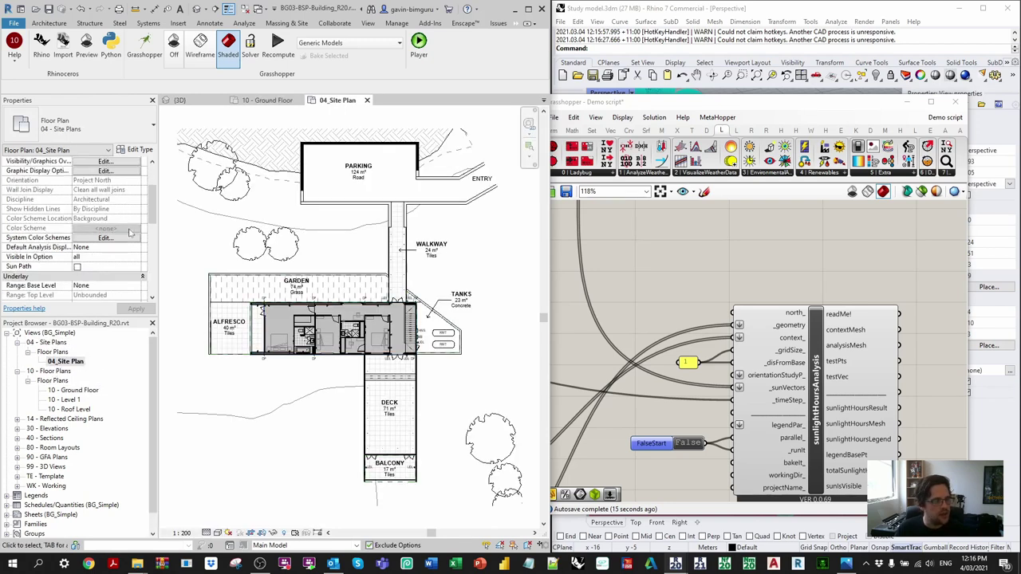
click(132, 248)
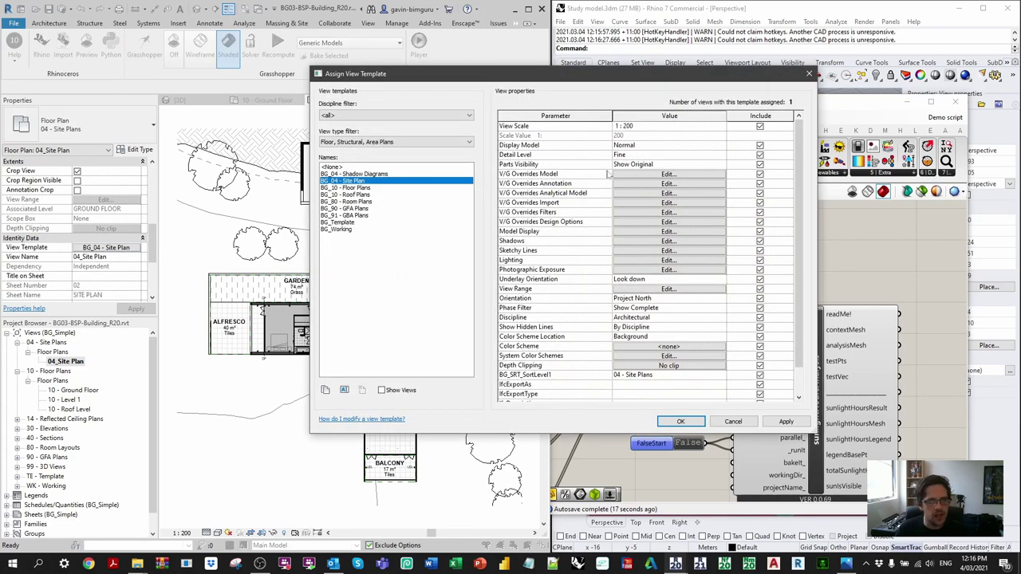
click(397, 166)
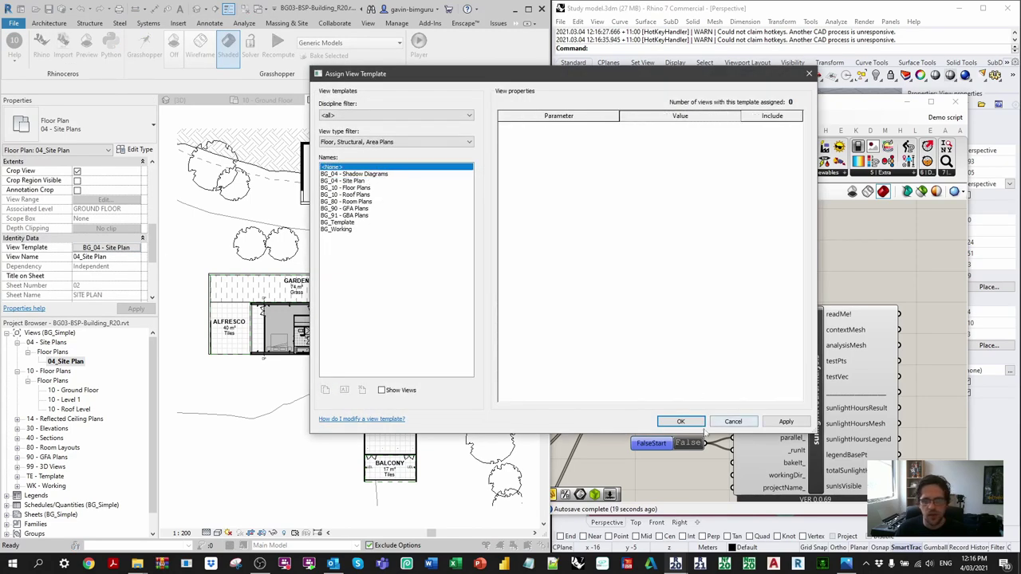
click(674, 421)
Set the 04_Site Plan view's orientation to True North
scroll(115, 250, up, 2)
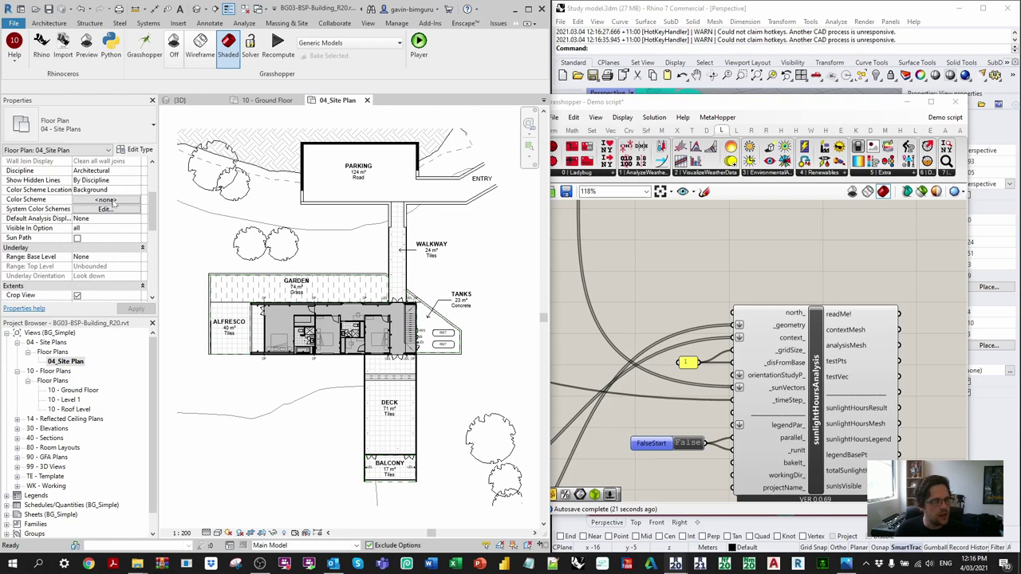
scroll(129, 226, up, 2)
click(130, 209)
click(104, 228)
scroll(316, 252, down, 2)
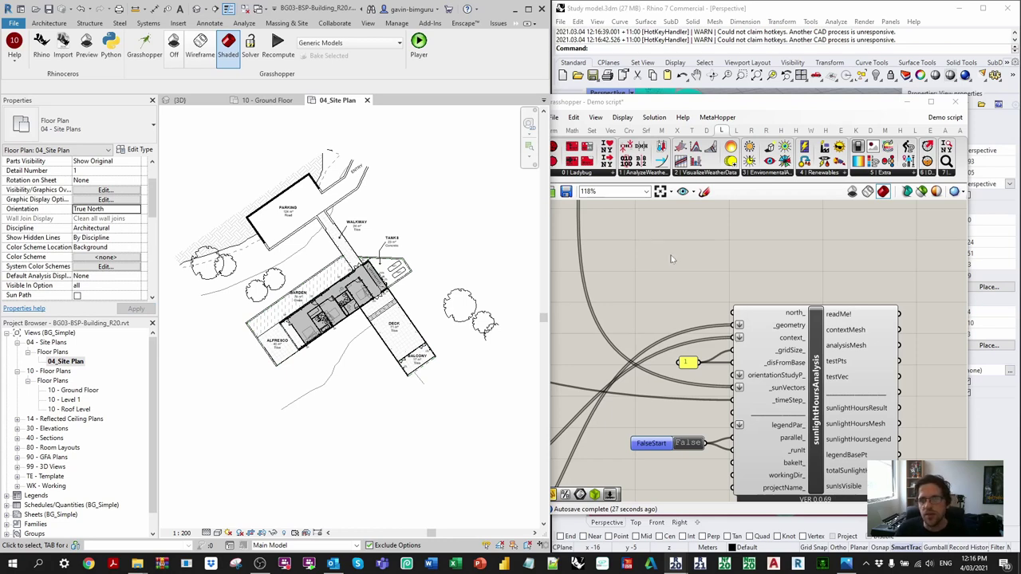
Switch to Grasshopper and place a Revit Project Location component above sunlightHoursAnalysis
click(726, 266)
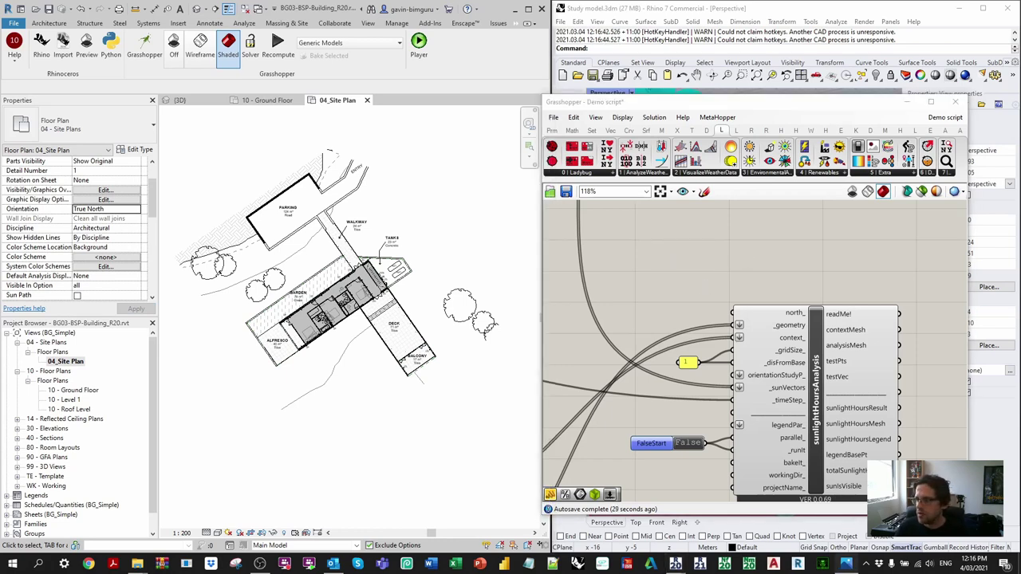
click(767, 131)
click(751, 131)
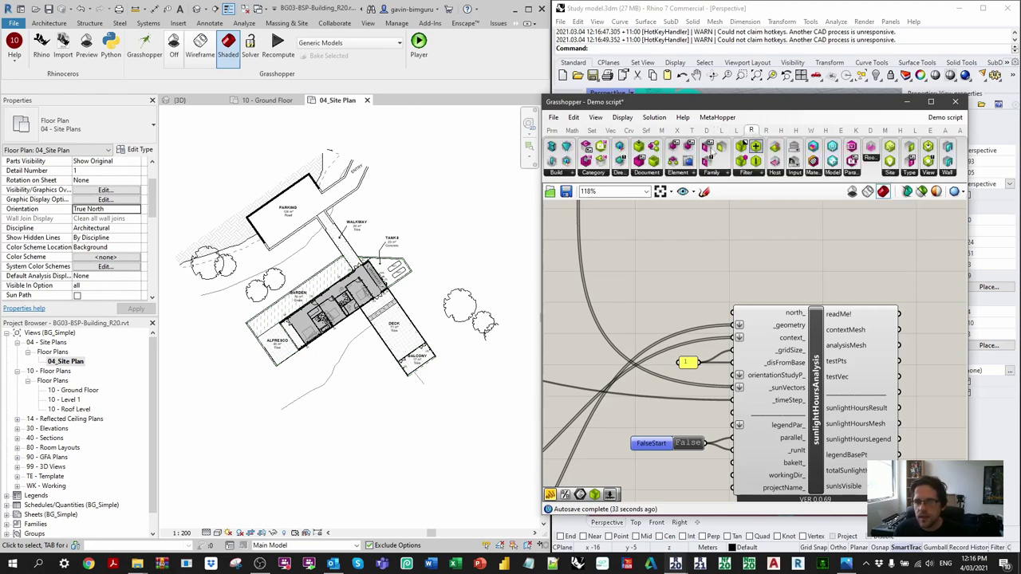
click(647, 177)
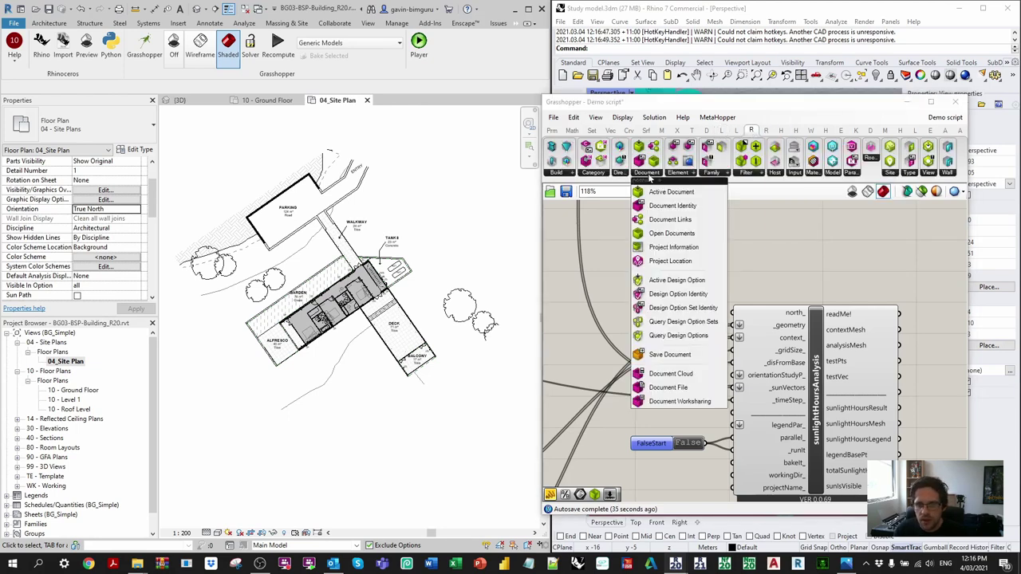
click(690, 261)
click(713, 227)
right_drag(763, 240, 755, 319)
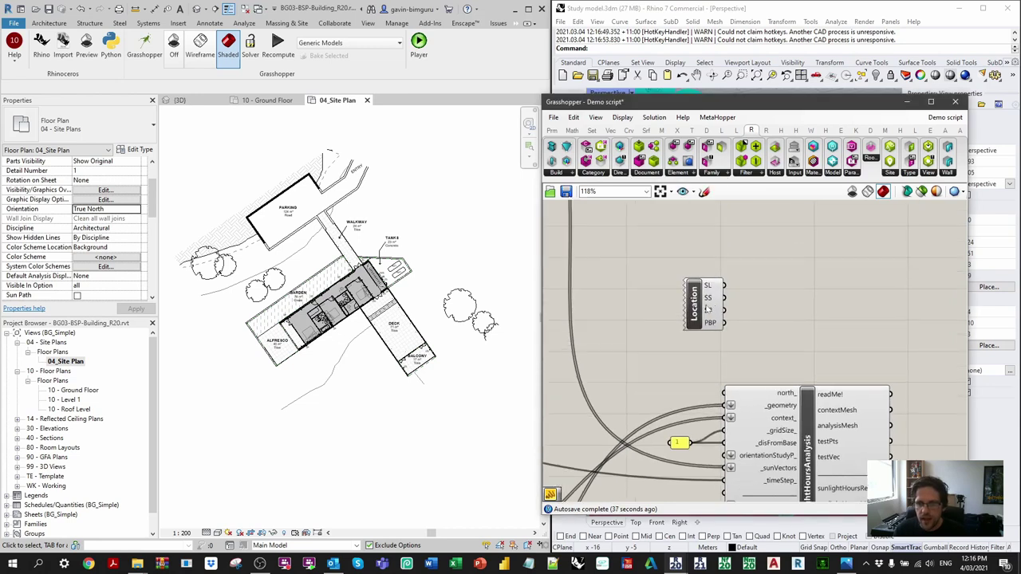
scroll(699, 265, up, 2)
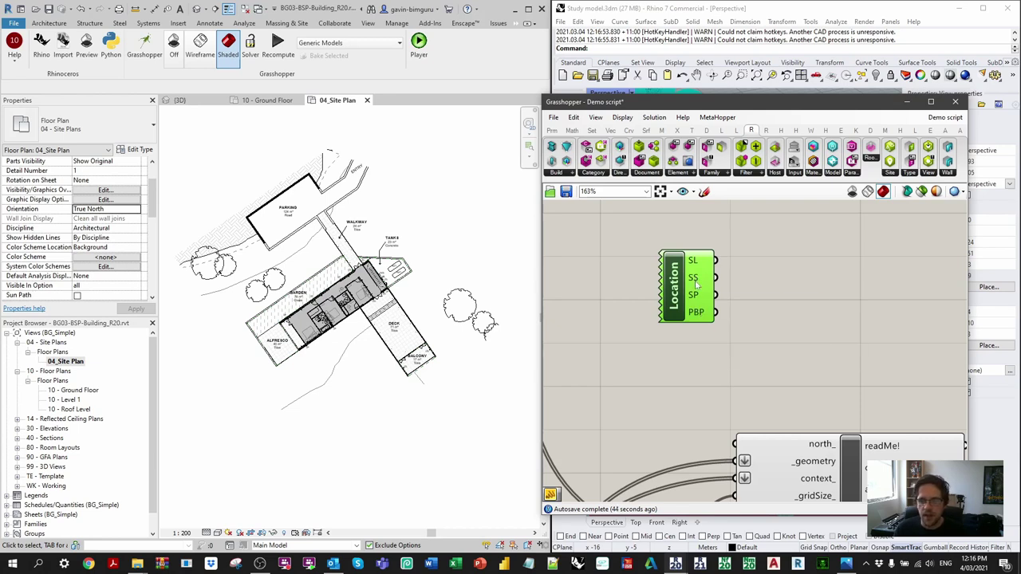
drag(680, 293, 680, 268)
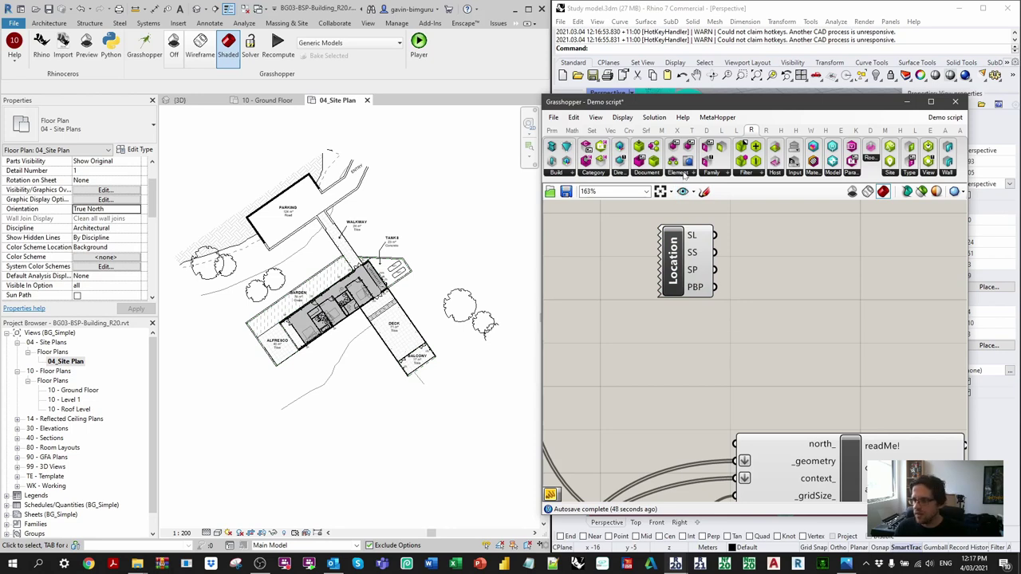
Add a Get Element Parameter component and wire the Location component's PBP output into its E input
click(684, 176)
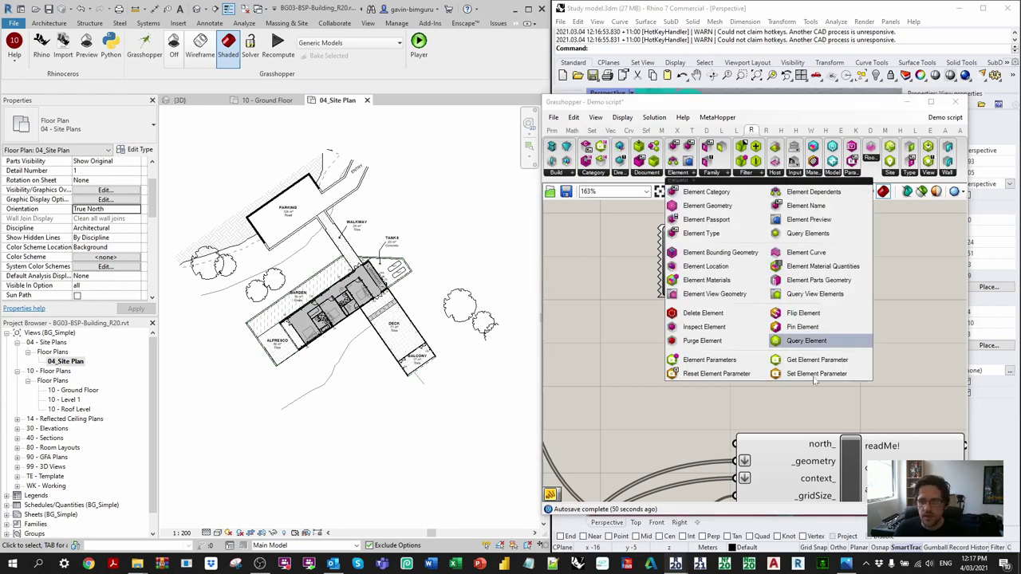
drag(822, 358, 836, 310)
right_drag(747, 288, 700, 278)
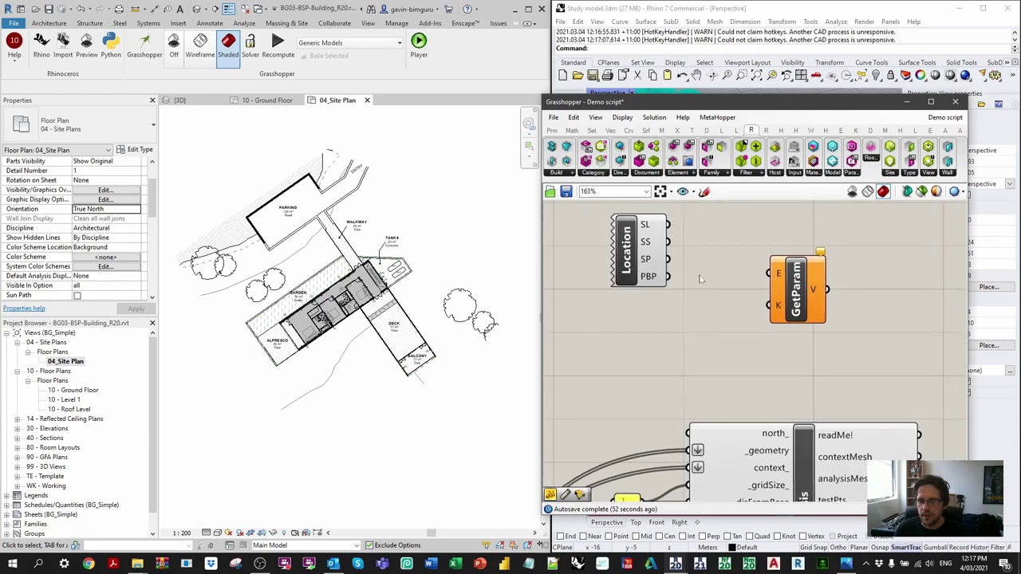
drag(669, 277, 789, 270)
click(753, 238)
Feed the project base point into a temporary Element Parameters component, read its parameter names, and delete that component
click(677, 174)
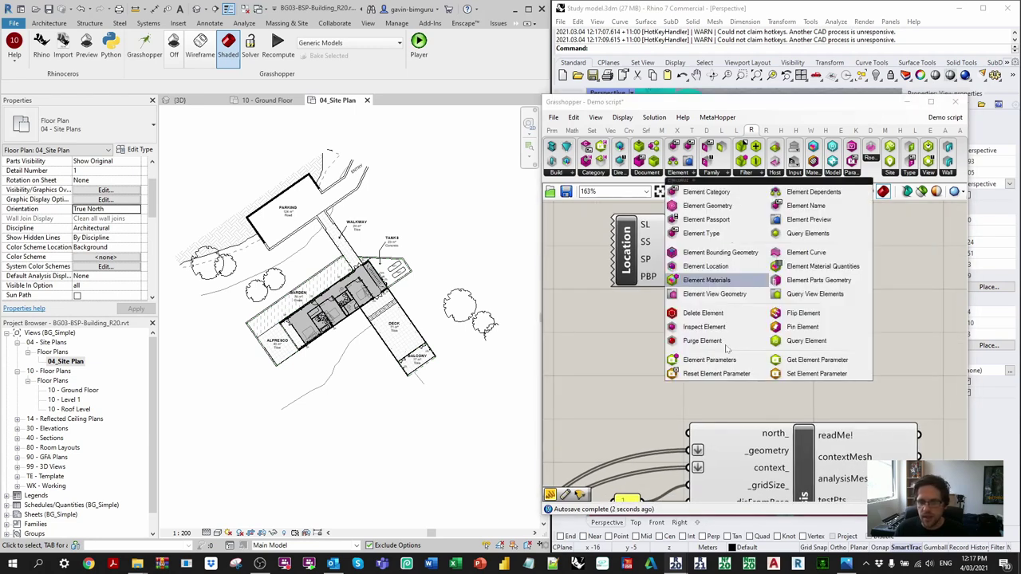
drag(733, 358, 923, 229)
right_drag(713, 259, 669, 308)
drag(629, 329, 848, 250)
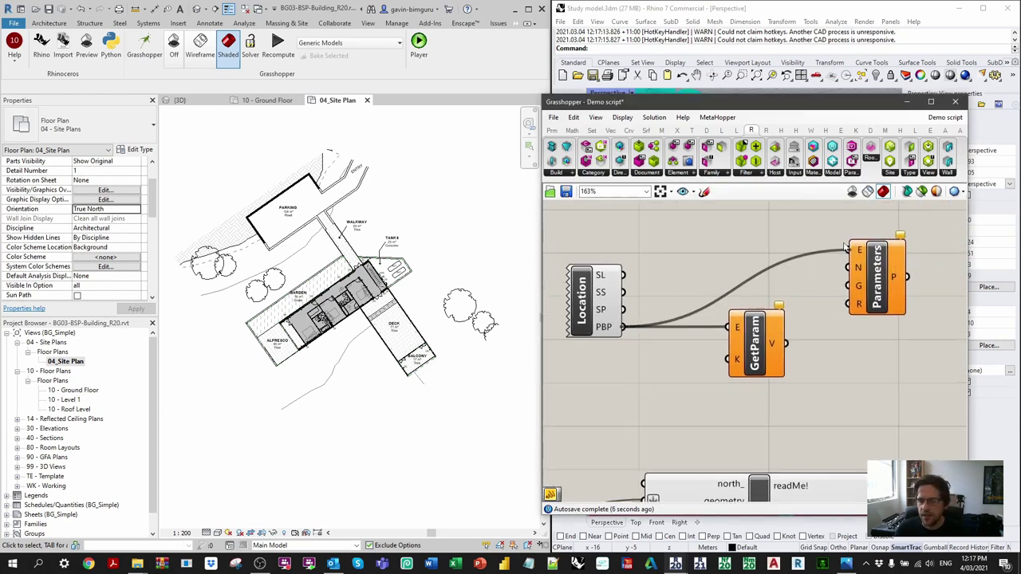
mouse_move(894, 274)
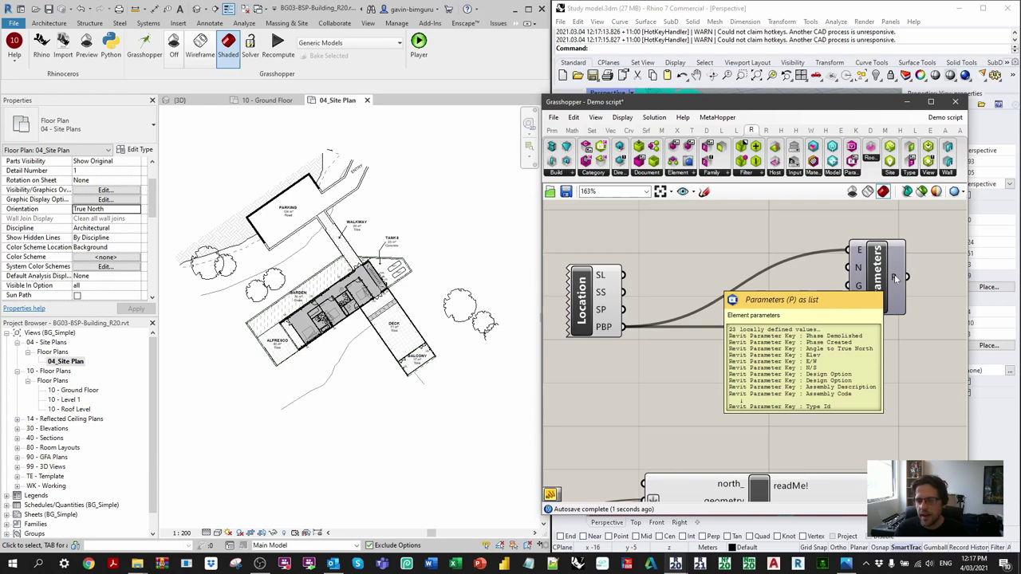
click(880, 277)
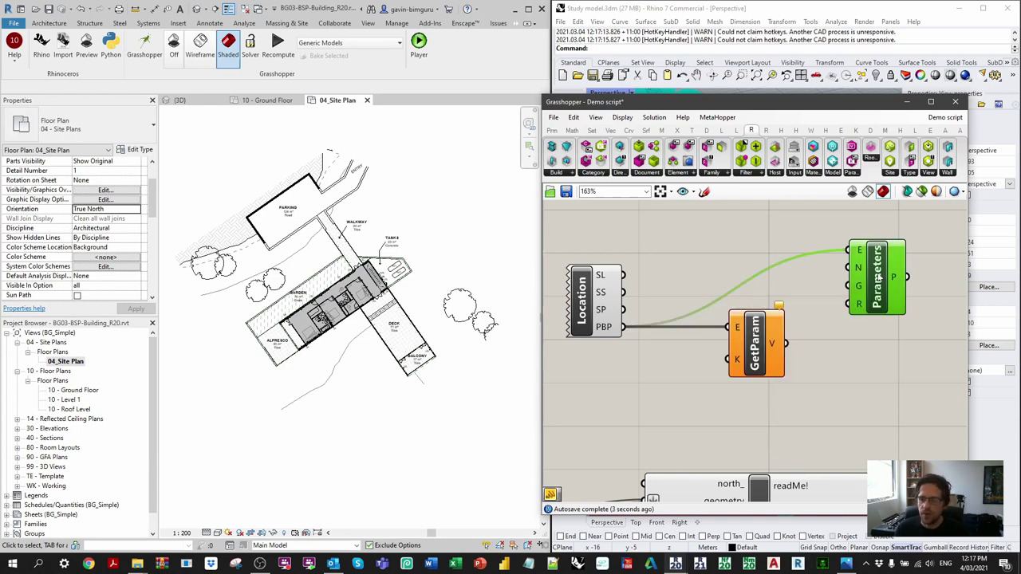
key(Delete)
Add a panel containing Angle to True North, wire it into GetParam's K input, and align it with the Location component
right_drag(836, 352, 894, 292)
double_click(654, 324)
text(/)
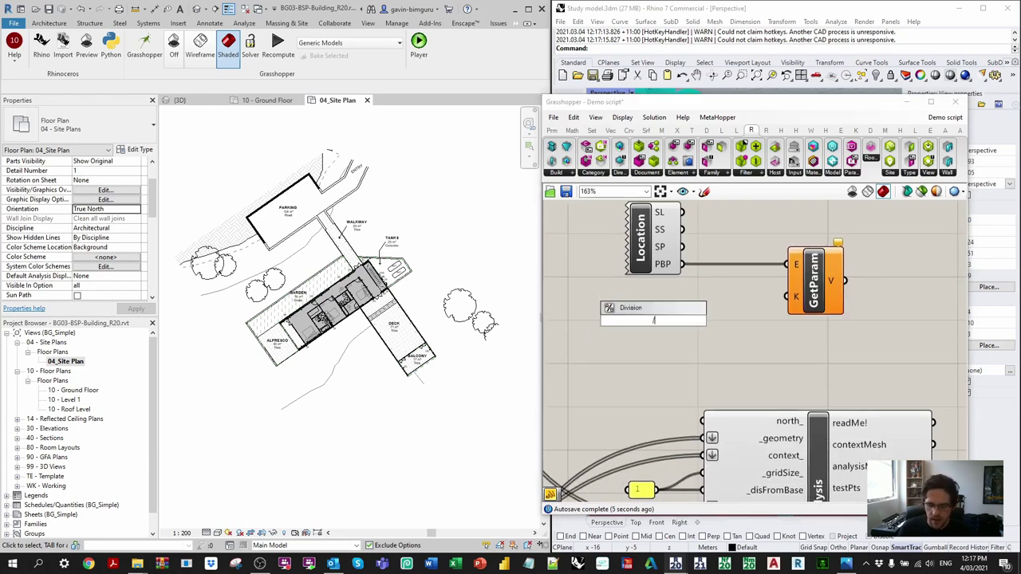
text(/Angle to True No)
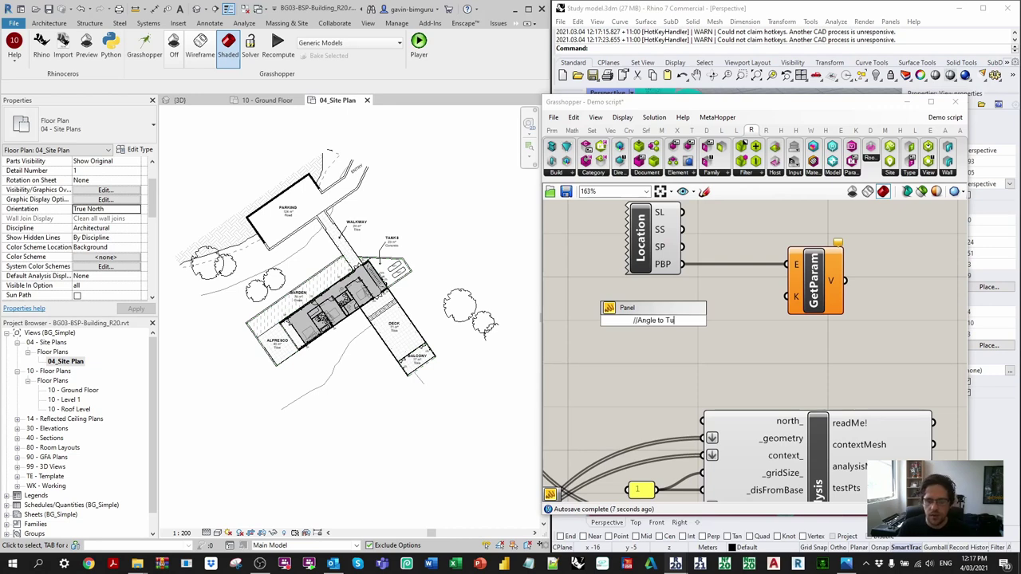
text(rth)
key(Return)
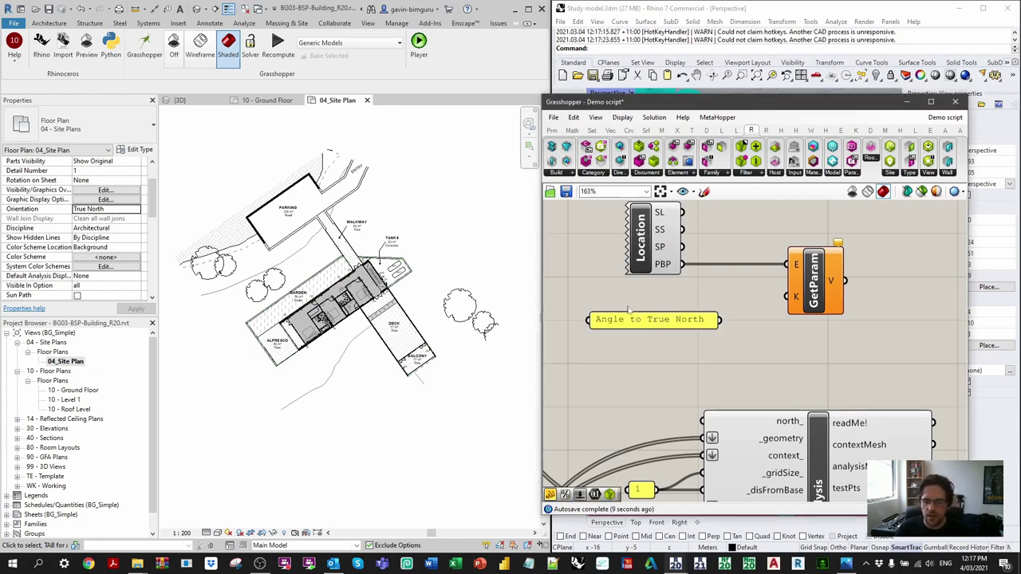
drag(720, 320, 787, 296)
drag(674, 319, 722, 295)
drag(646, 254, 658, 250)
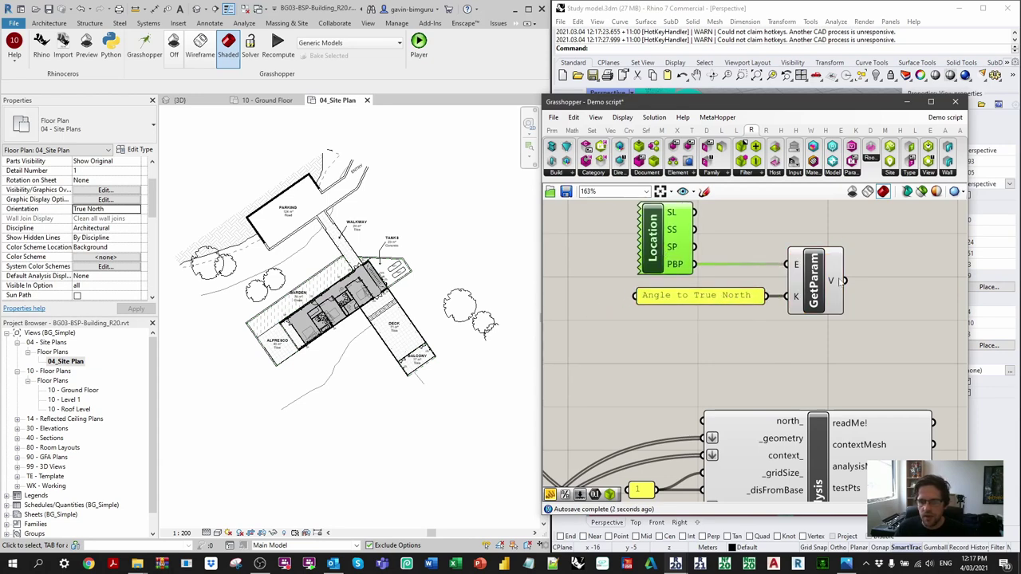
Wire GetParam's V output into sunlightHoursAnalysis's north_ input and move the project location components closer above it
mouse_move(840, 280)
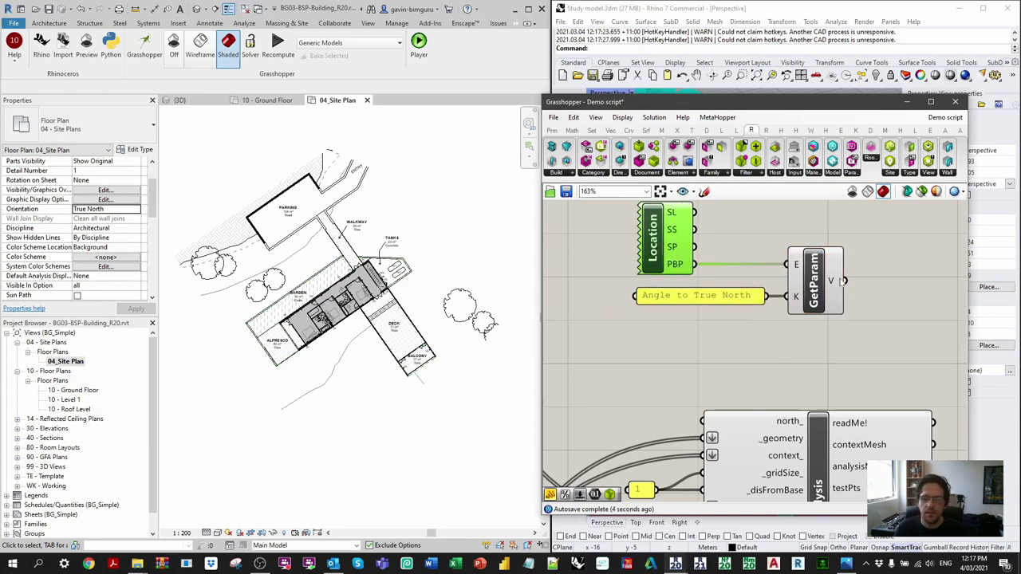
scroll(861, 289, down, 3)
drag(758, 283, 650, 384)
drag(598, 230, 782, 319)
drag(633, 249, 688, 297)
click(781, 261)
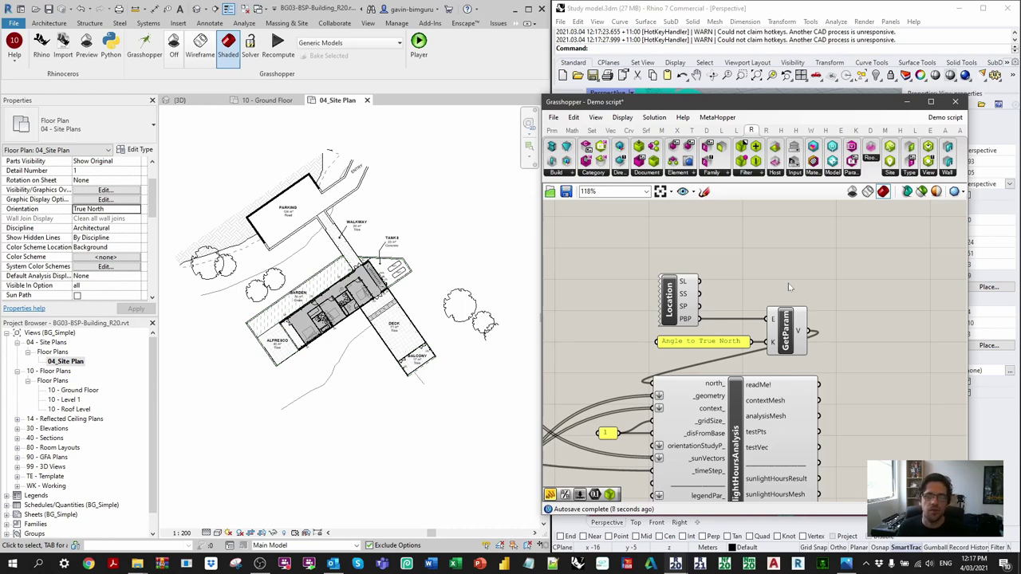
Save the Grasshopper script
scroll(815, 310, down, 1)
scroll(815, 309, down, 5)
right_drag(846, 352, 859, 303)
key(ctrl+s)
Set the FalseStart toggle to True to run the analysis, and turn off the Grasshopper preview in Revit
scroll(759, 351, up, 4)
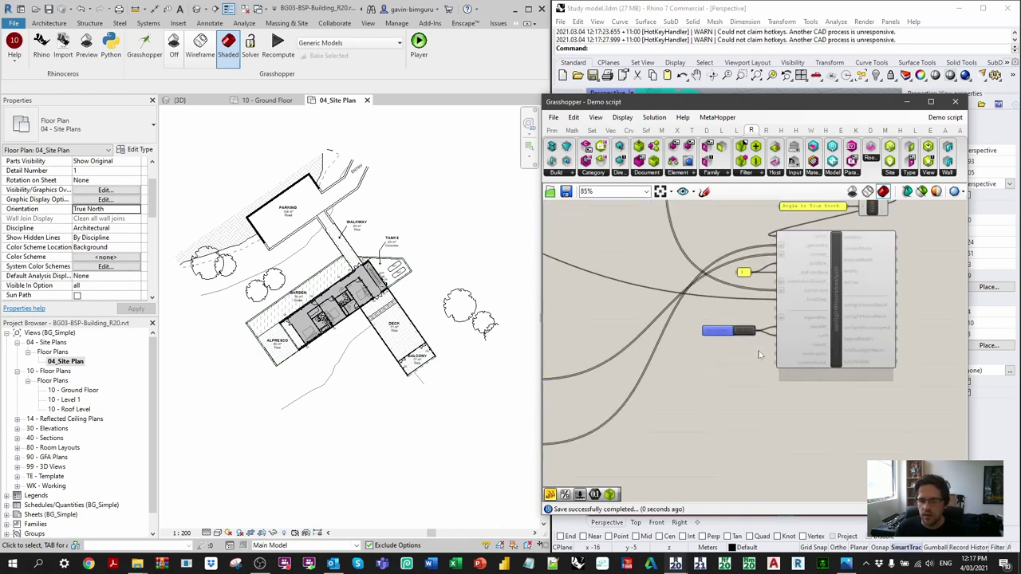
scroll(760, 356, up, 3)
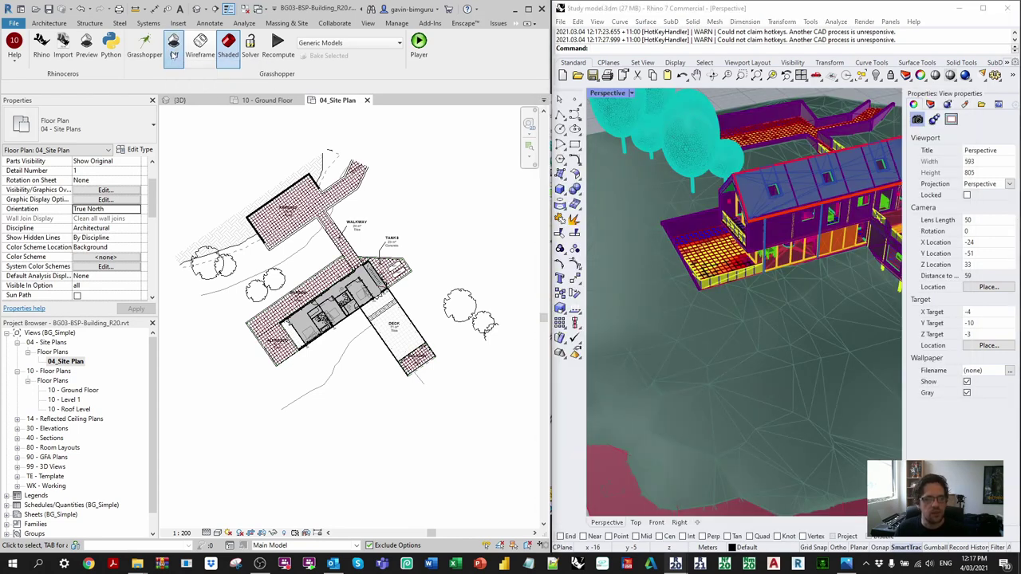
click(173, 50)
click(692, 393)
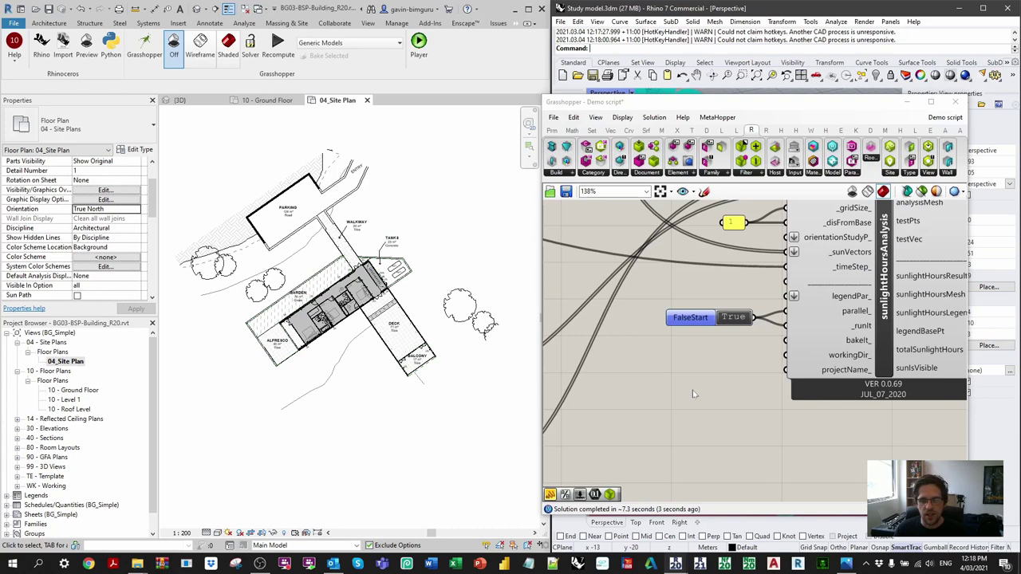
Move the Grasshopper window off Rhino and hide every Rhino layer except Default to expose the analysis mesh
drag(785, 107, 370, 96)
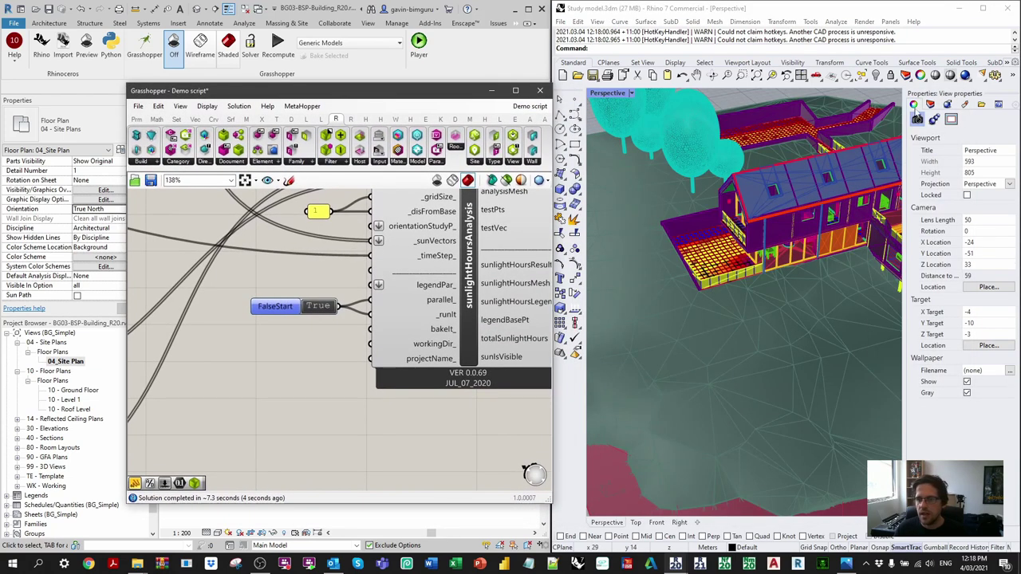
click(934, 105)
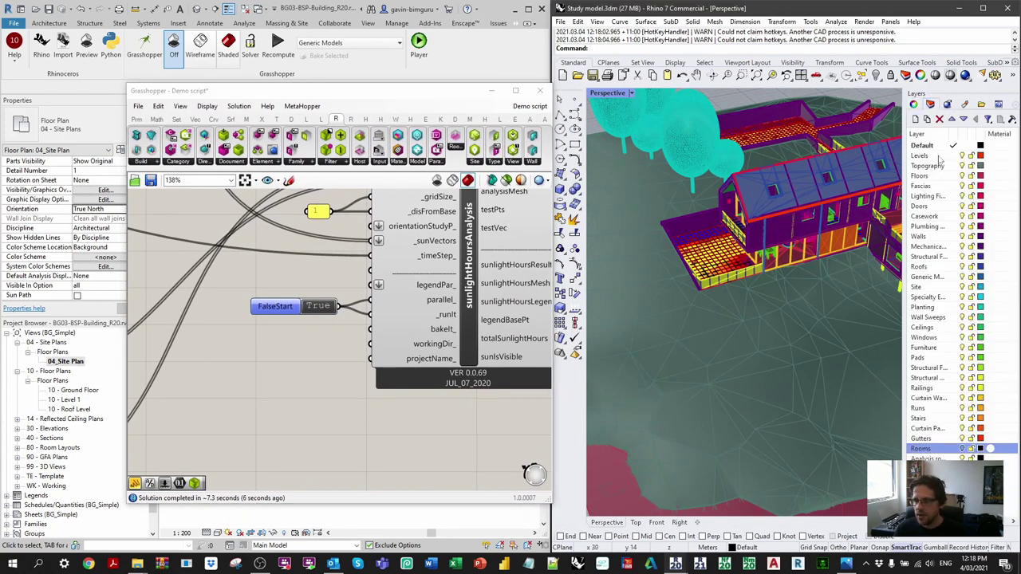
click(939, 156)
shift+click(929, 458)
click(962, 458)
right_drag(634, 380, 741, 360)
scroll(759, 287, up, 3)
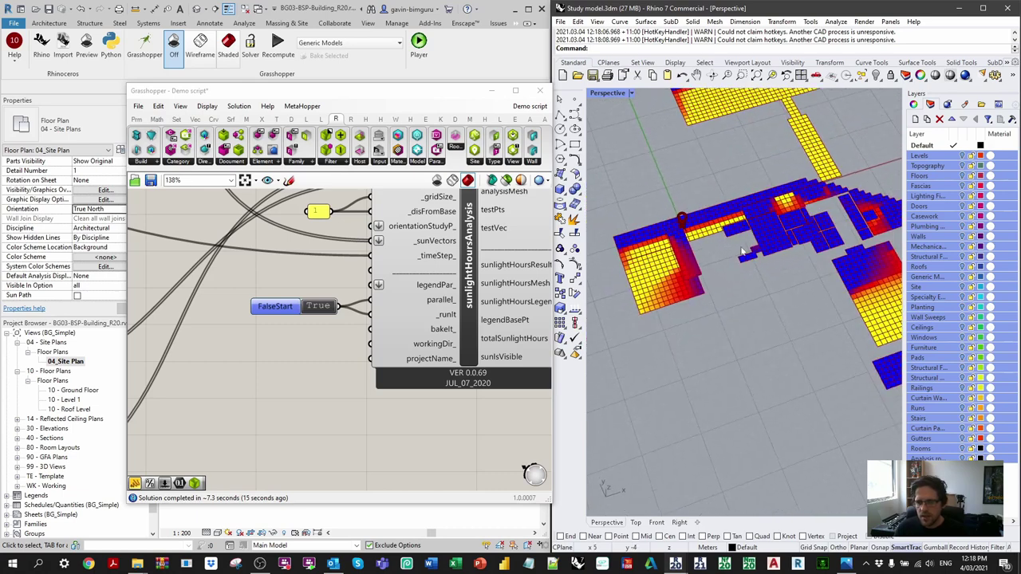
Set Revit's area and volume computations to Areas only, keeping room areas computed at wall finish
click(914, 104)
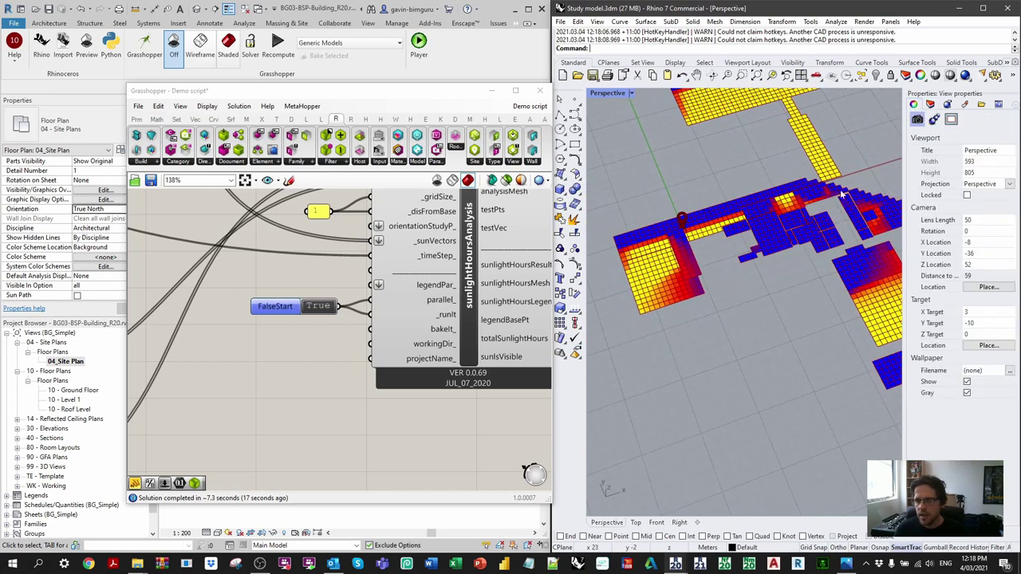
click(210, 22)
click(210, 22)
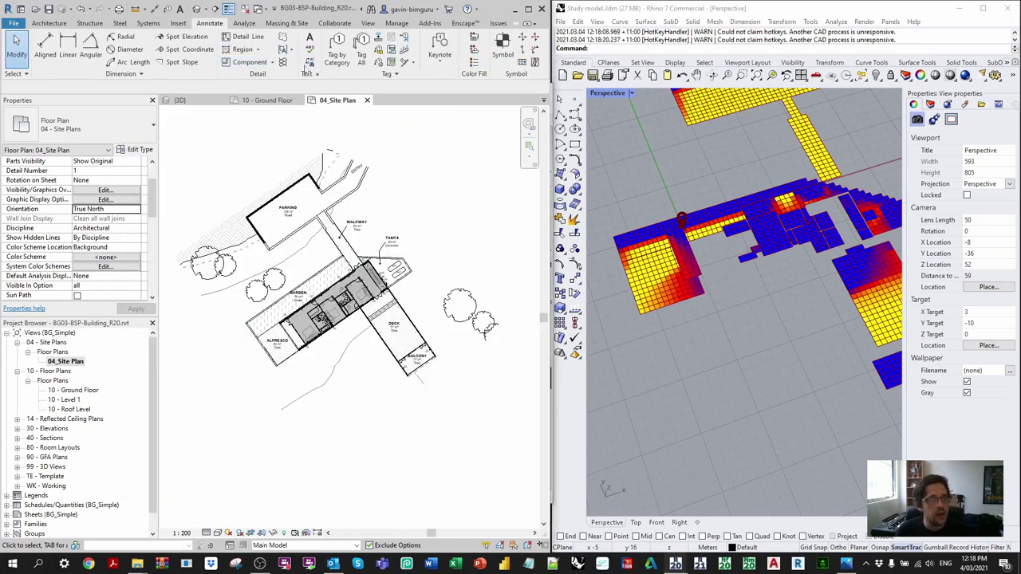
click(49, 22)
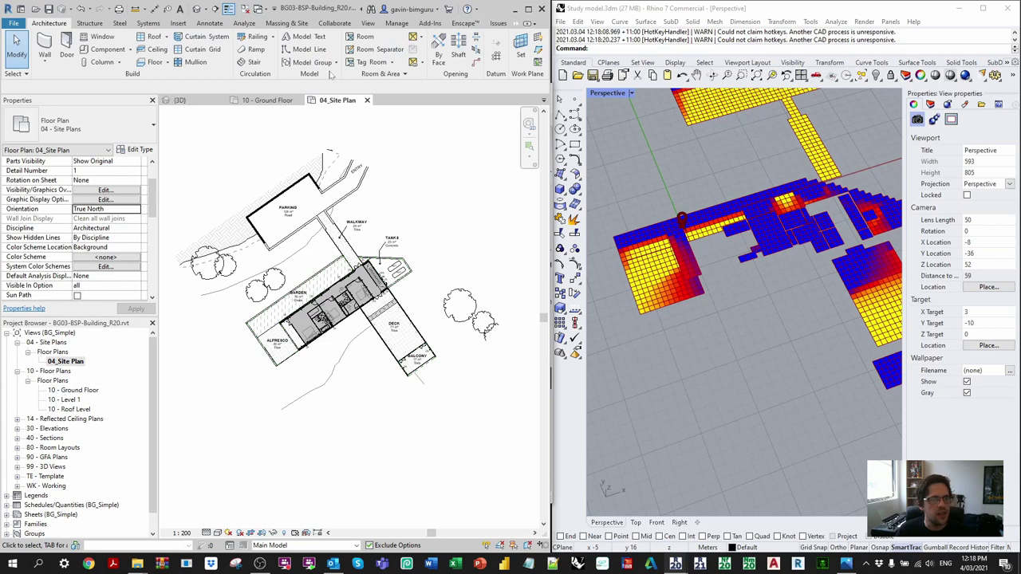
click(388, 74)
click(399, 100)
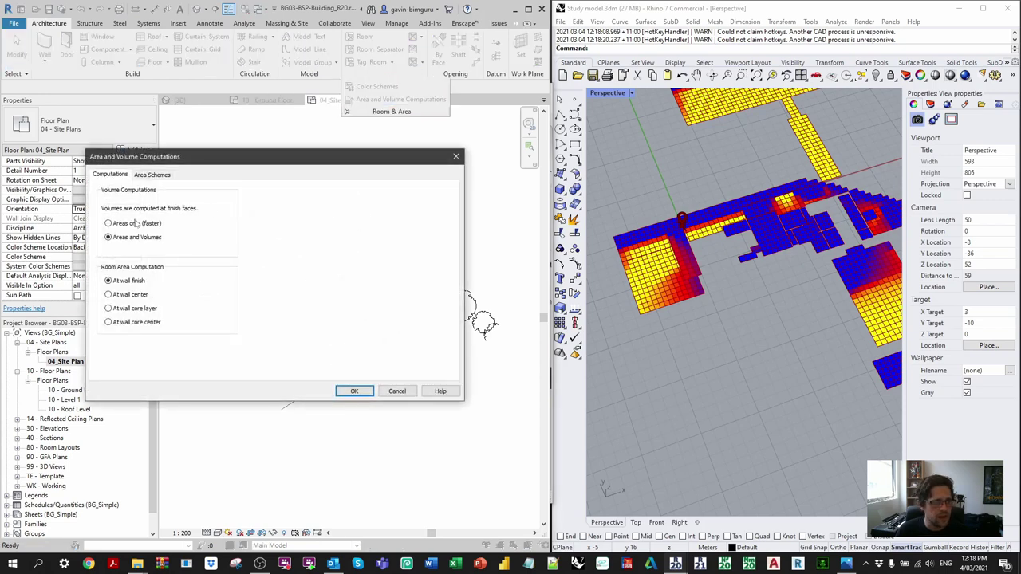
click(355, 391)
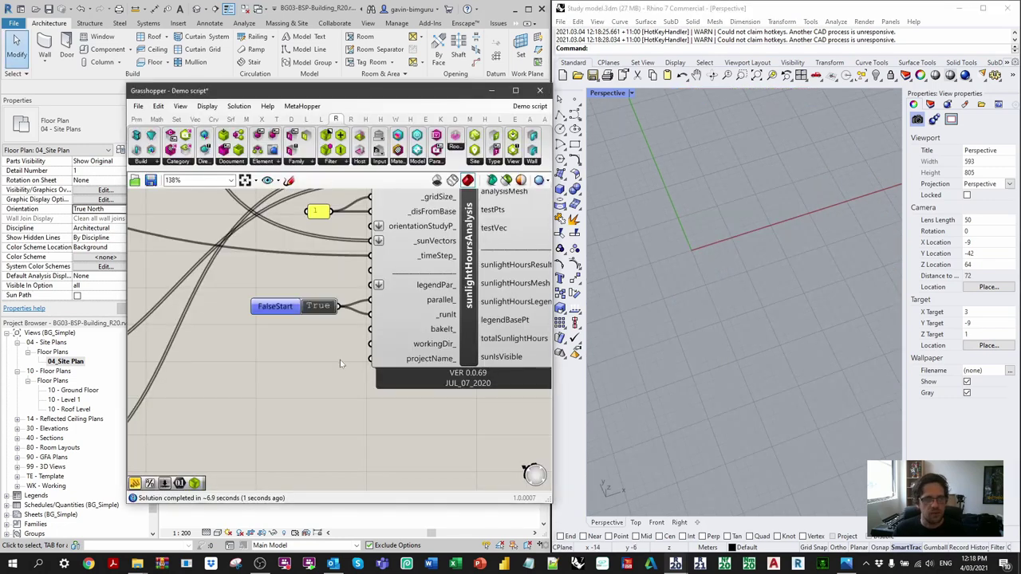
Close the Demo script in Grasshopper and open the recent file 4_Process rooms.gh
mouse_move(530, 106)
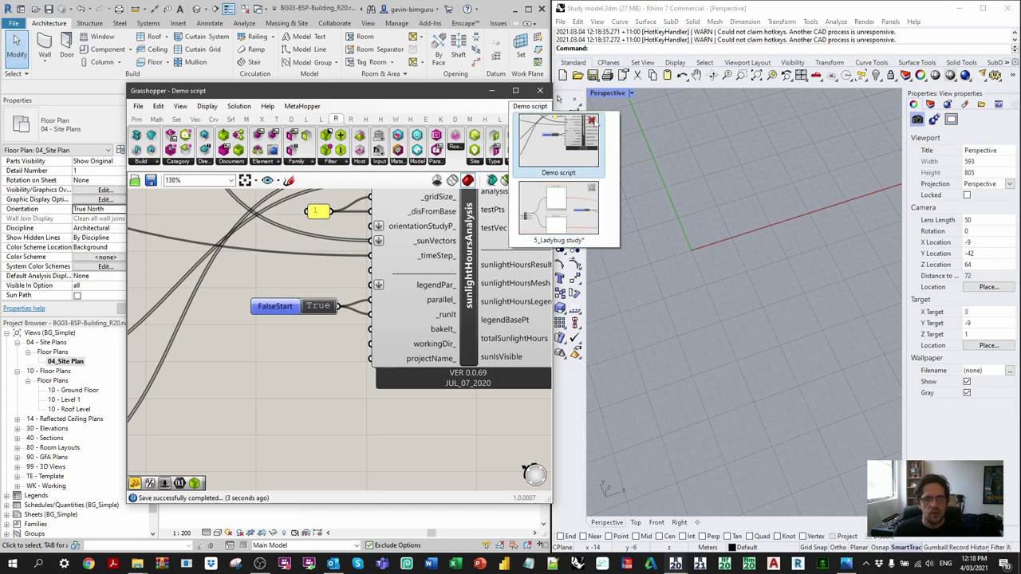
click(592, 122)
click(138, 106)
click(138, 106)
click(137, 106)
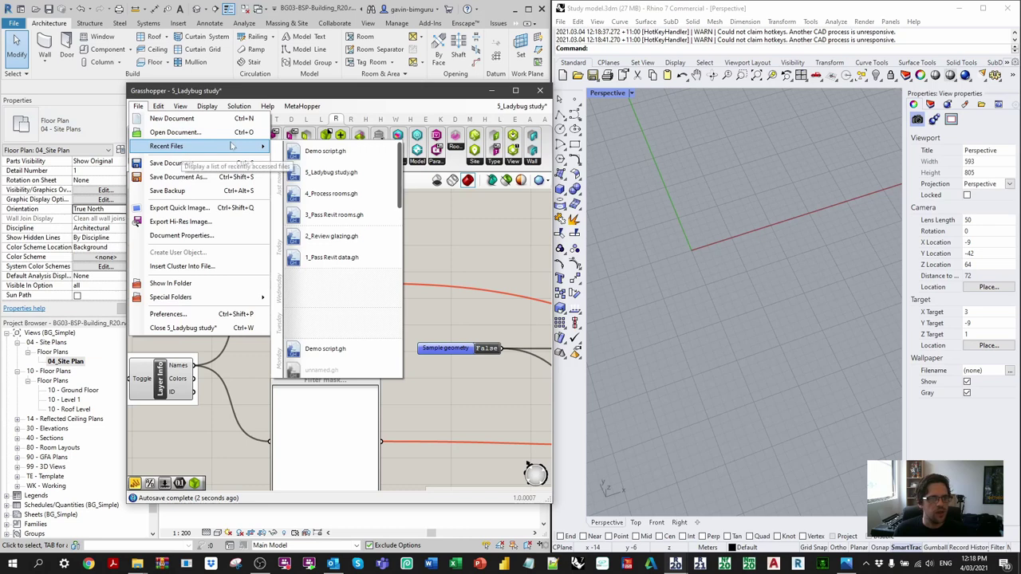
mouse_move(239, 146)
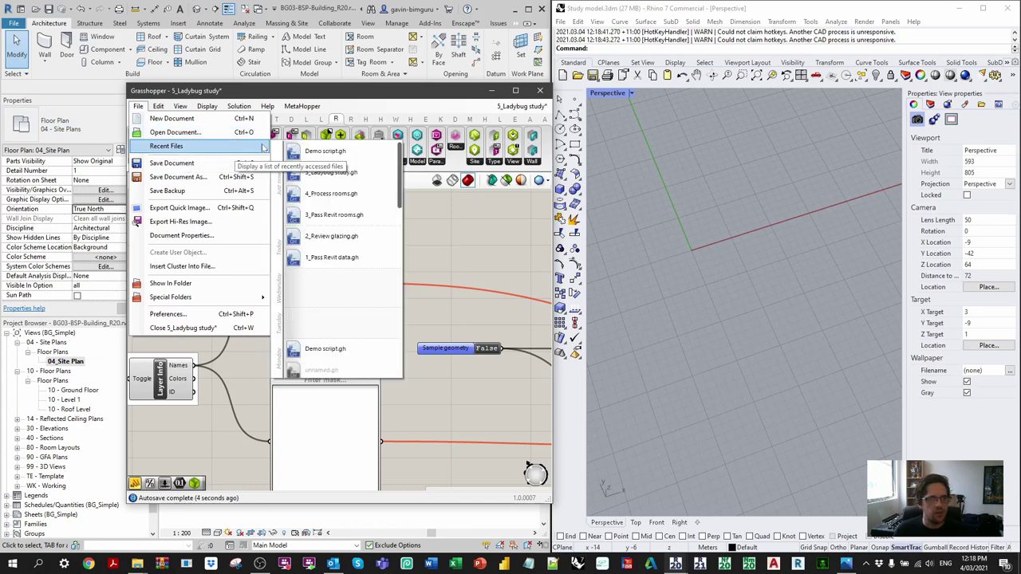
click(336, 194)
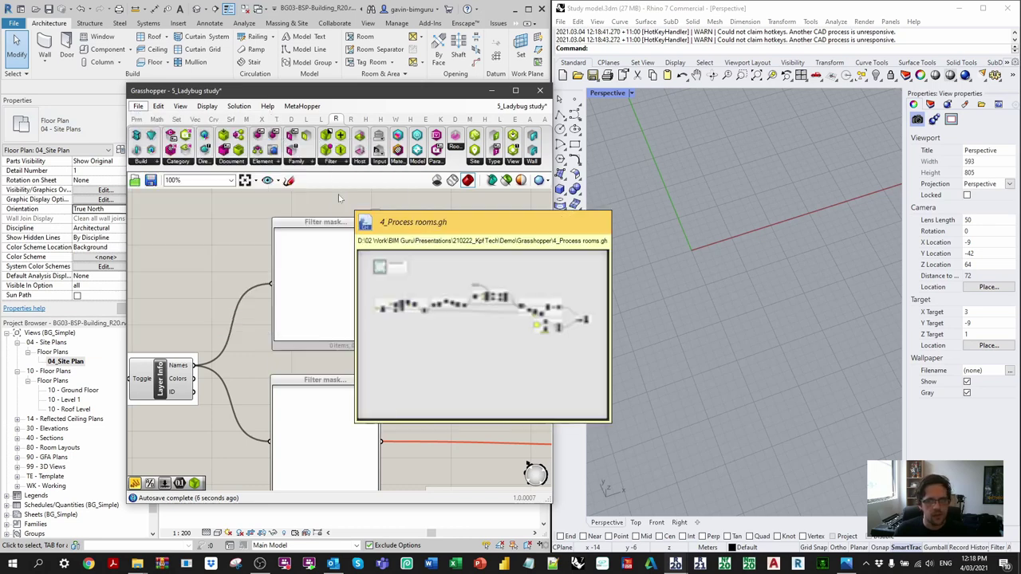
Examine the mesh join and bake components of the room processing script and move the Grasshopper window clear of Revit
click(931, 105)
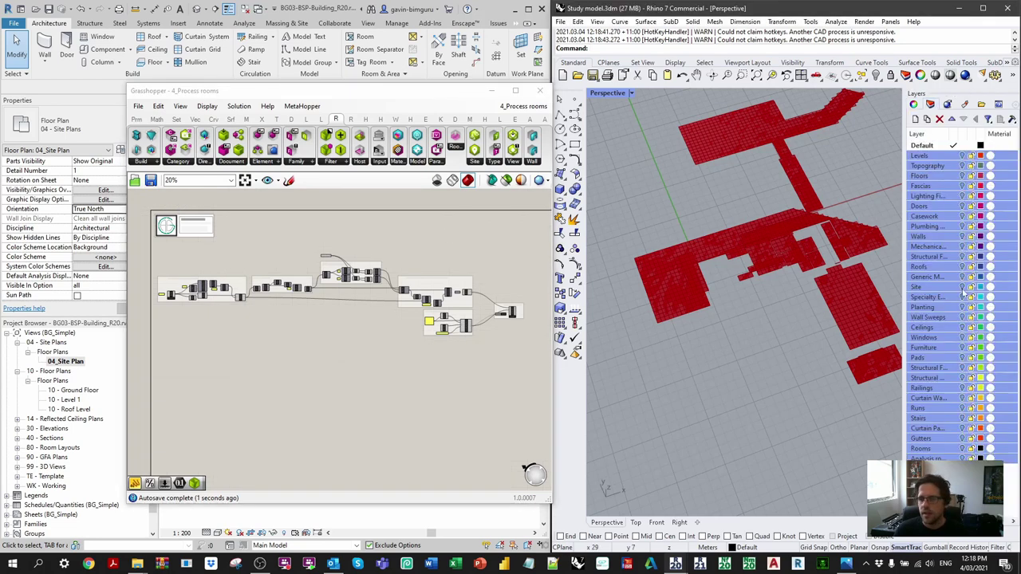
scroll(408, 241, up, 5)
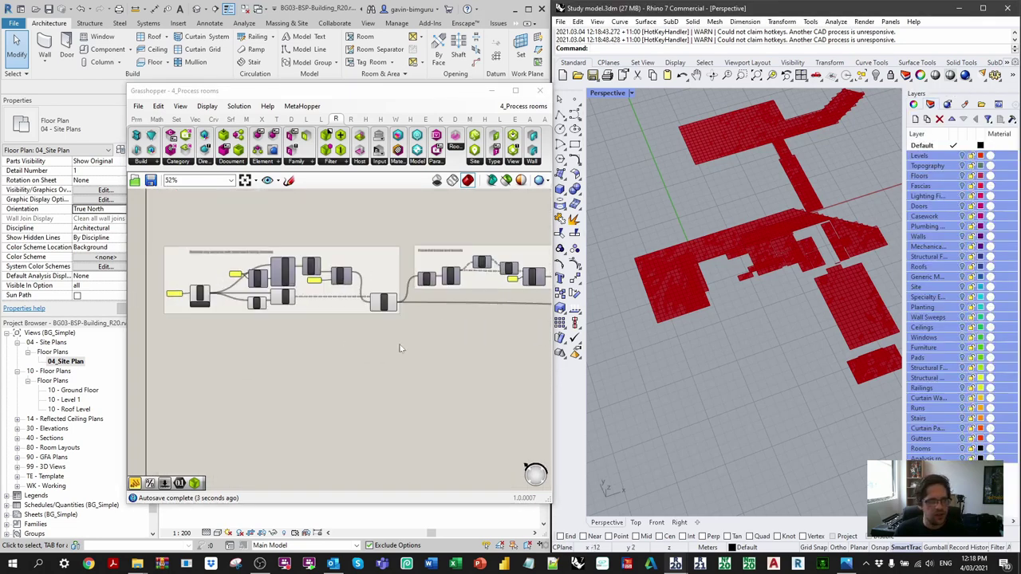
scroll(395, 319, up, 2)
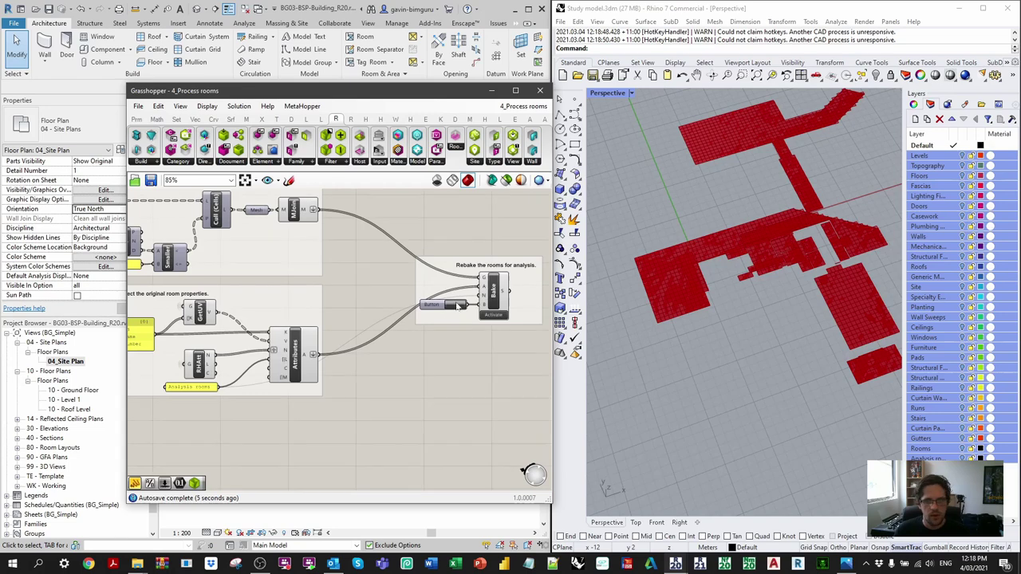
right_drag(652, 311, 724, 270)
click(482, 351)
click(293, 208)
scroll(439, 335, down, 2)
drag(385, 94, 761, 103)
middle_click(463, 186)
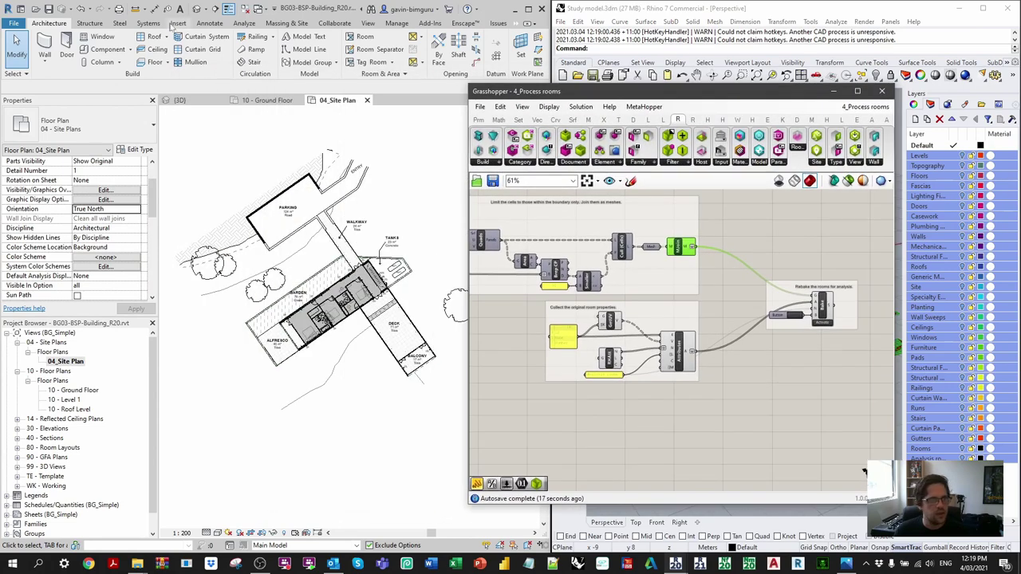
Switch Revit to the 3D view of the building and check the Area and Volume Computations settings
click(180, 99)
scroll(255, 295, up, 5)
shift+middle_drag(255, 293, 319, 280)
scroll(209, 228, up, 2)
shift+middle_drag(263, 247, 410, 74)
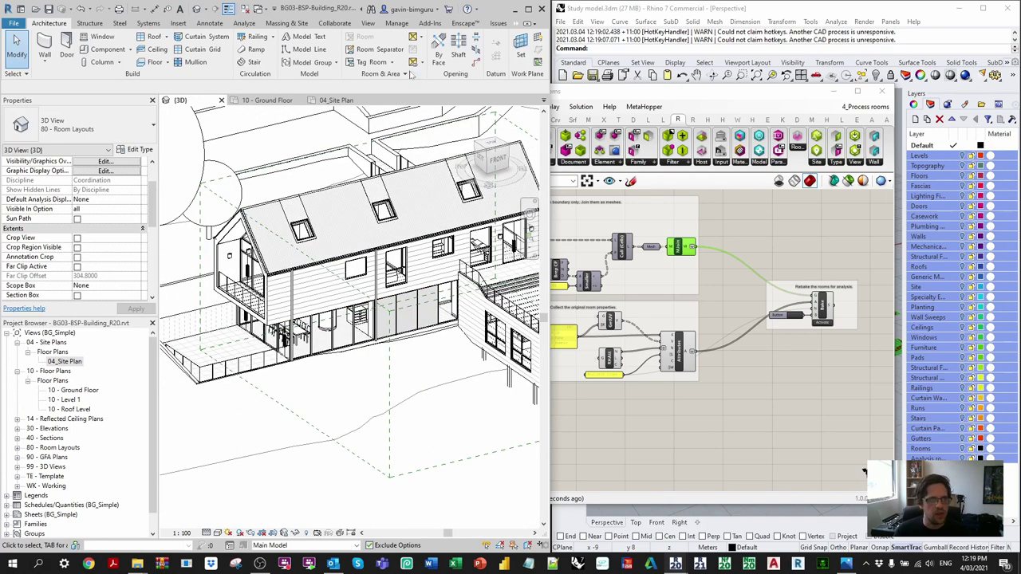
click(407, 73)
click(395, 99)
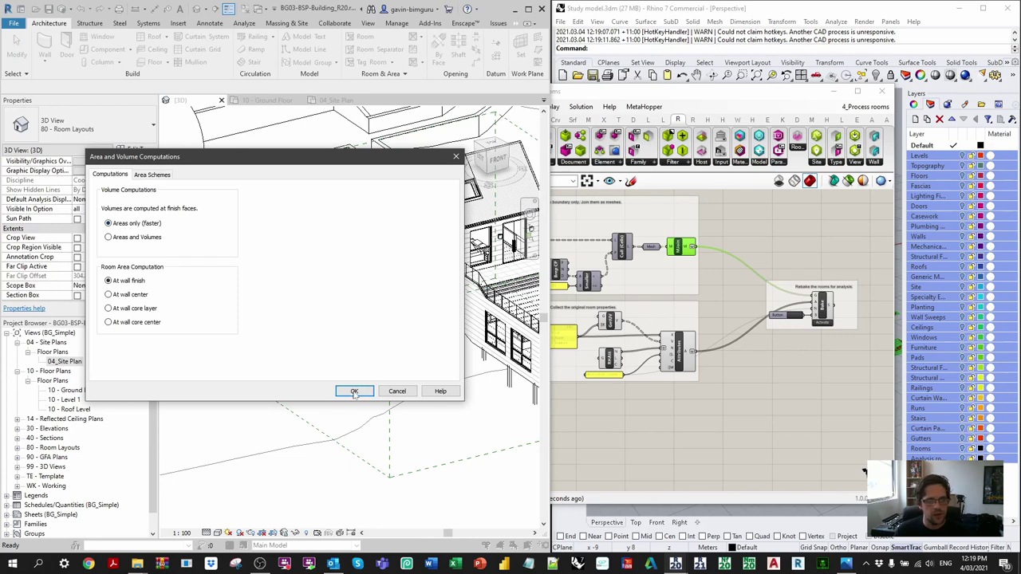
click(354, 391)
Save the 4_Process rooms script and move the Grasshopper window back to uncover the Rhino viewport
click(790, 255)
scroll(786, 239, down, 3)
key(ctrl+s)
drag(799, 92, 515, 70)
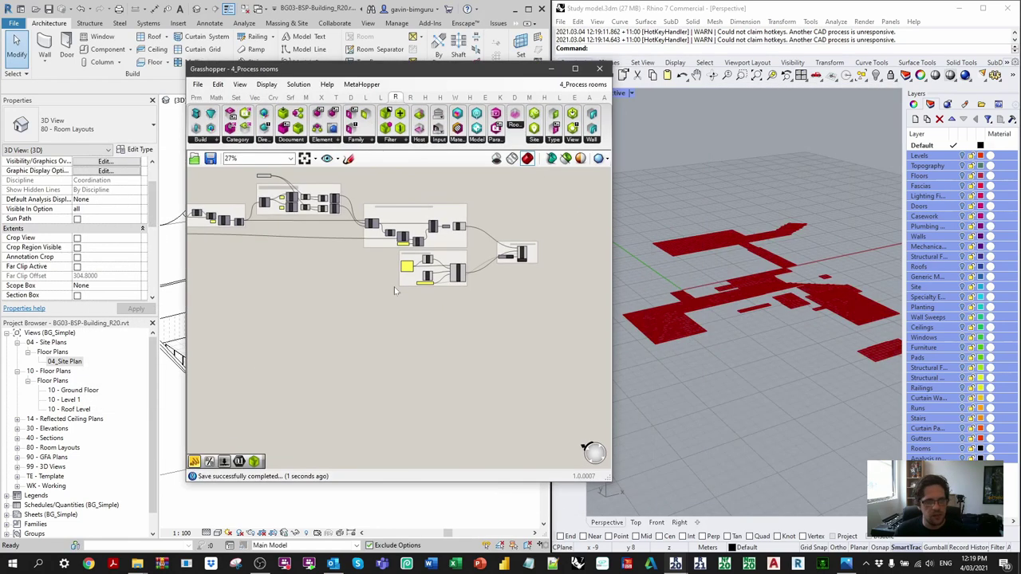
Examine the bake group for the analysis rooms, then select Rhino's Rooms layer and inspect the room surfaces
scroll(501, 272, up, 3)
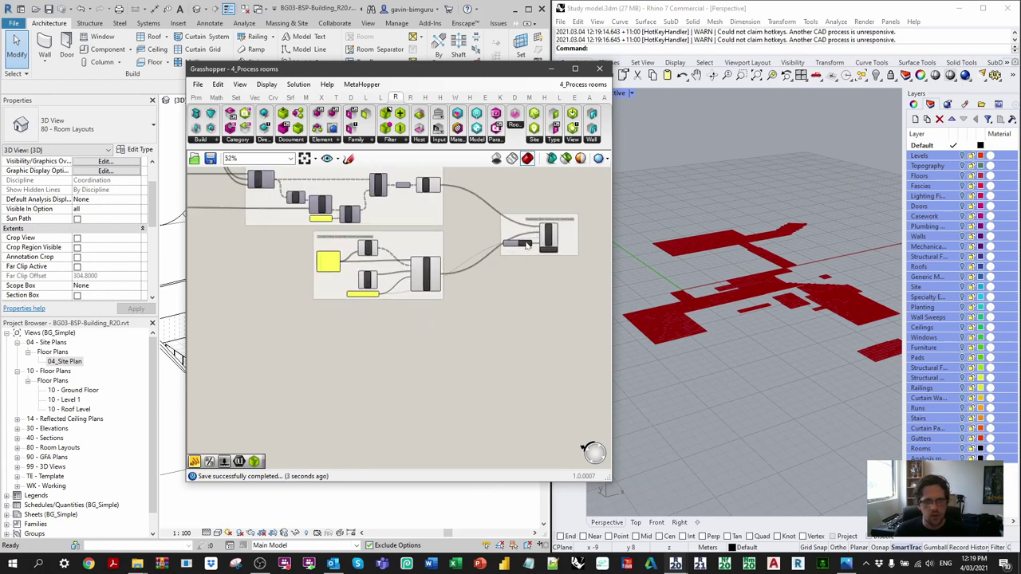
scroll(512, 258, up, 3)
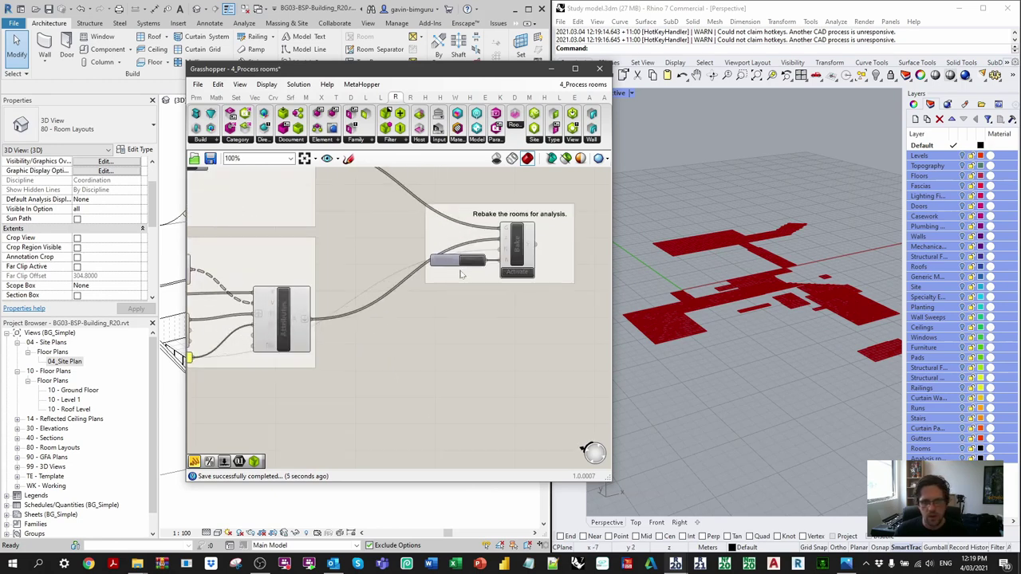
scroll(808, 335, up, 2)
scroll(808, 335, down, 3)
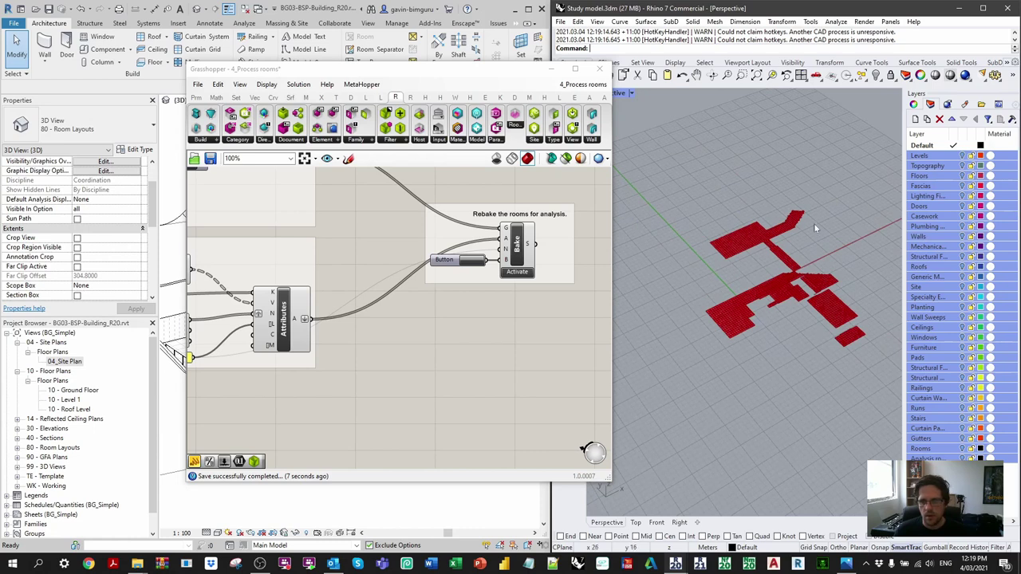
click(924, 449)
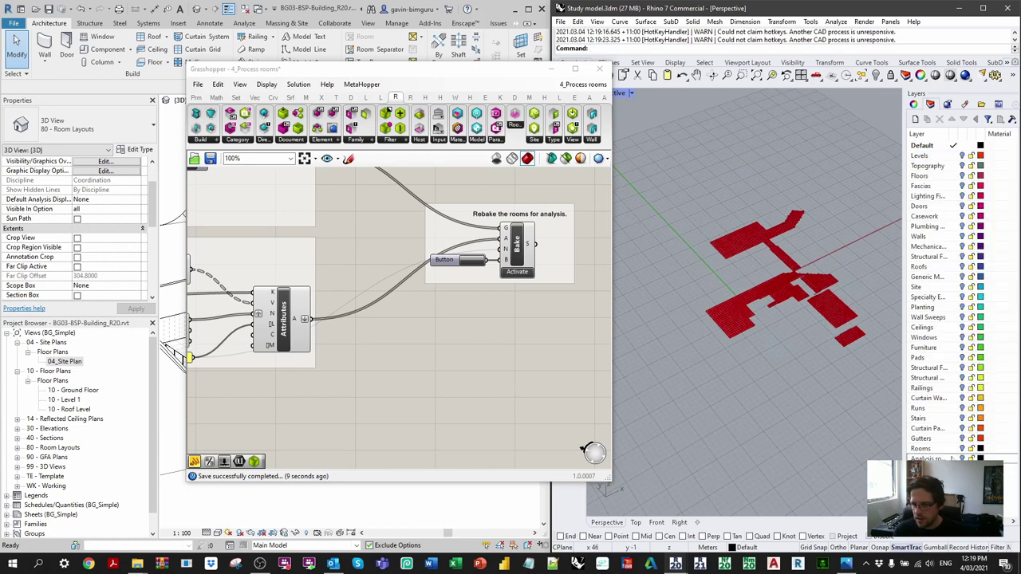
right_drag(850, 335, 796, 367)
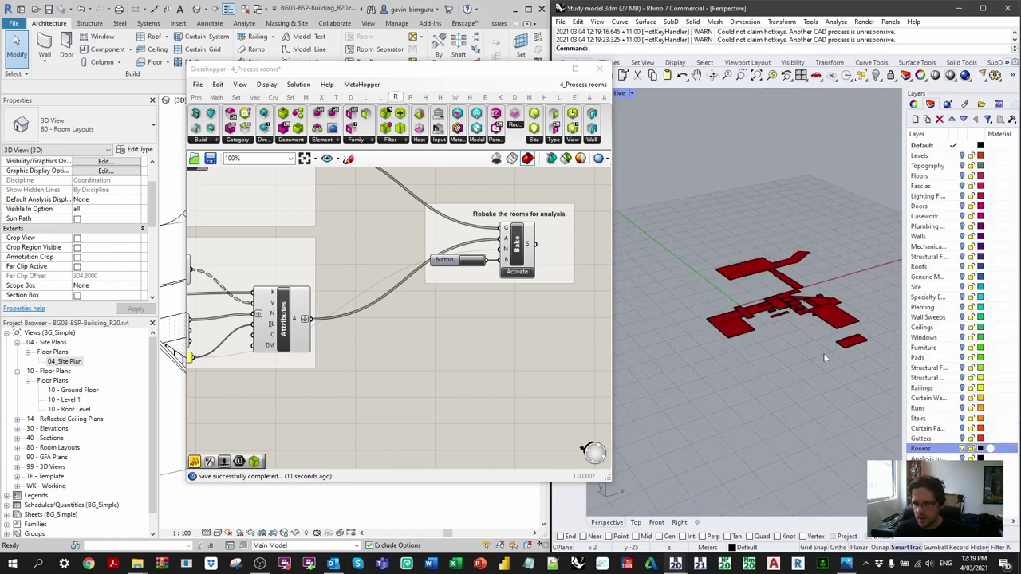
Close the Grasshopper window and the Rhino window
click(602, 70)
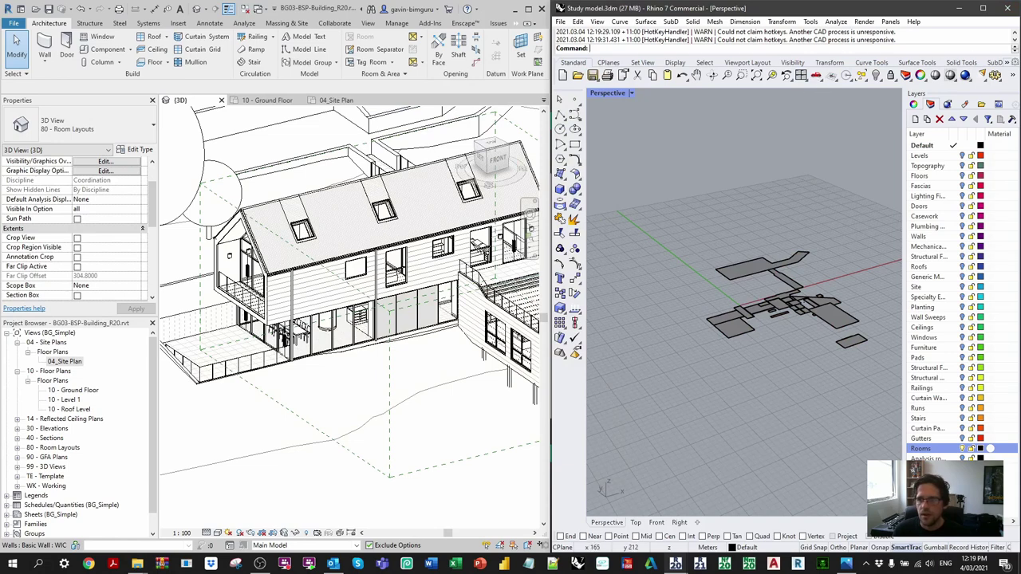
click(1007, 8)
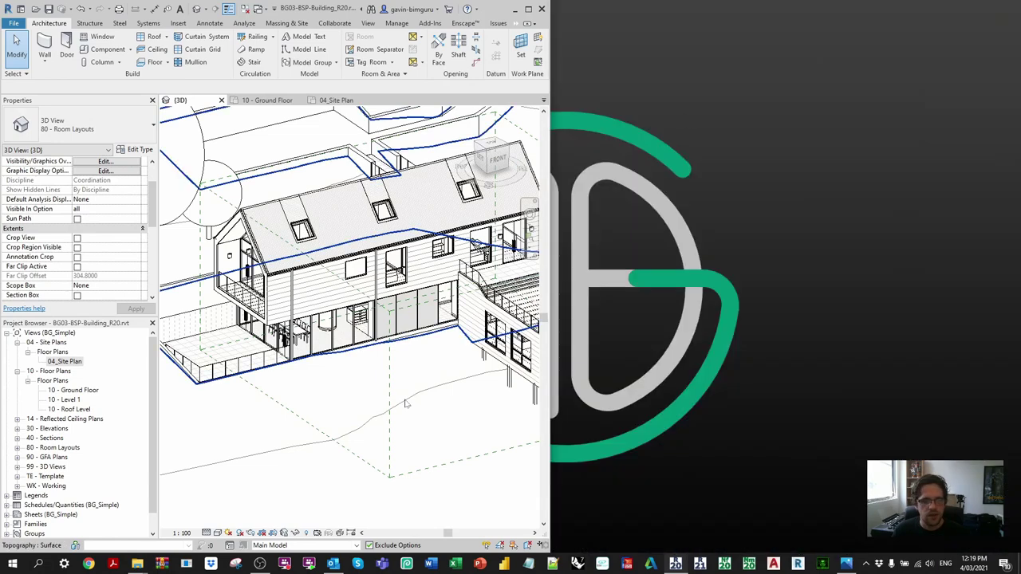
Close the project views and exit Revit, then relaunch it and save the changes to Study model.3dm
scroll(411, 397, down, 3)
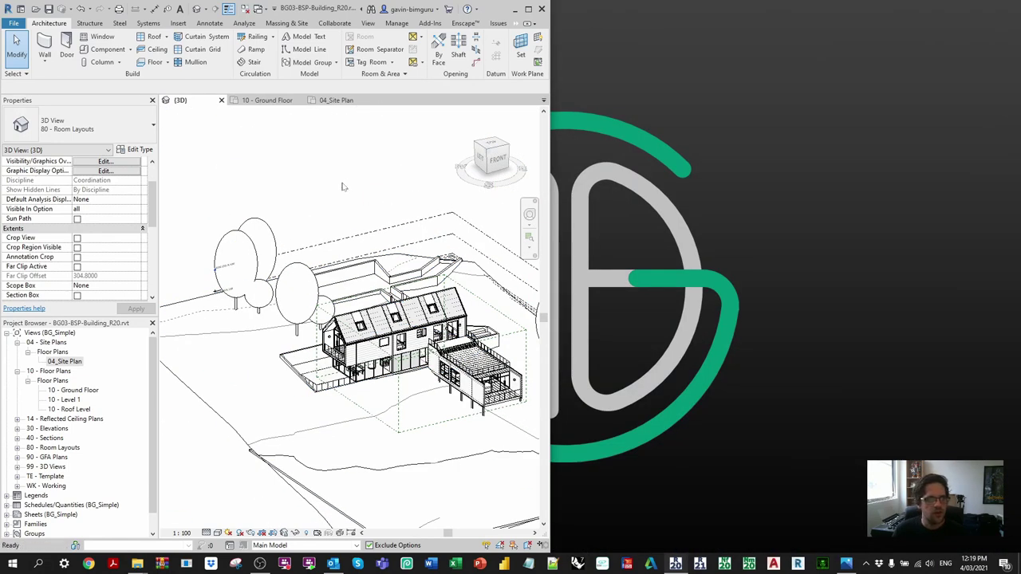
click(244, 8)
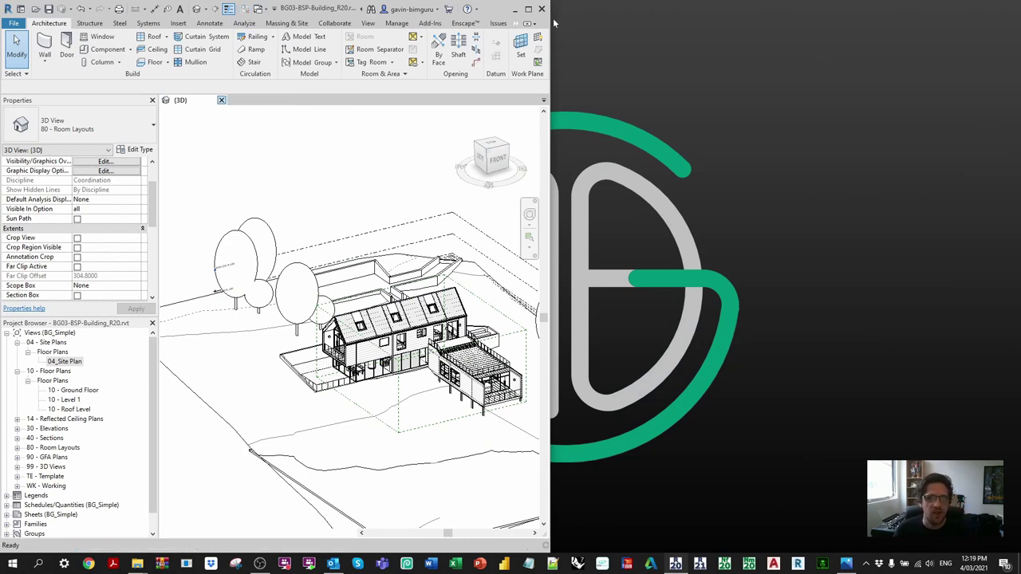
click(221, 99)
click(541, 9)
click(676, 564)
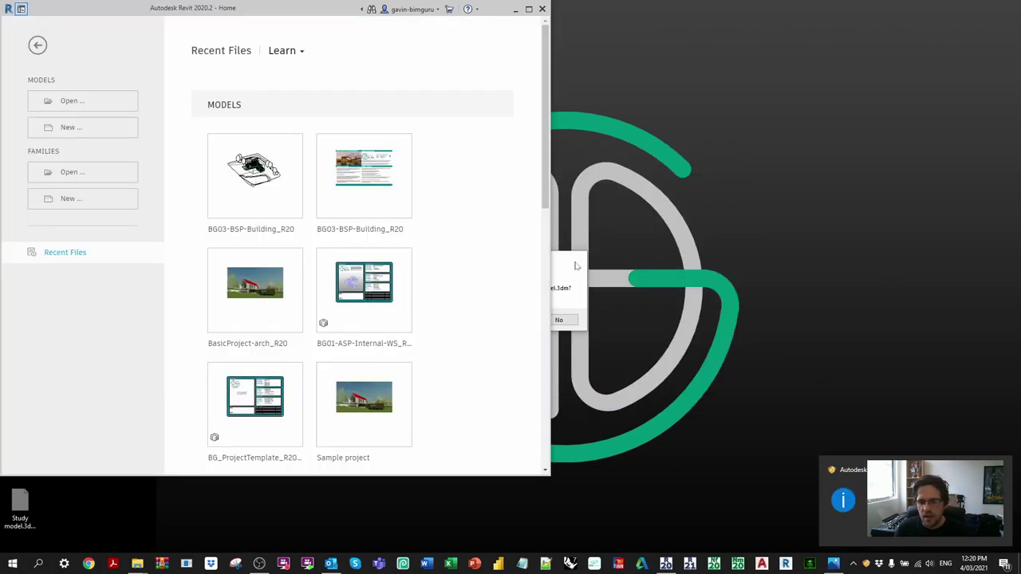
click(576, 264)
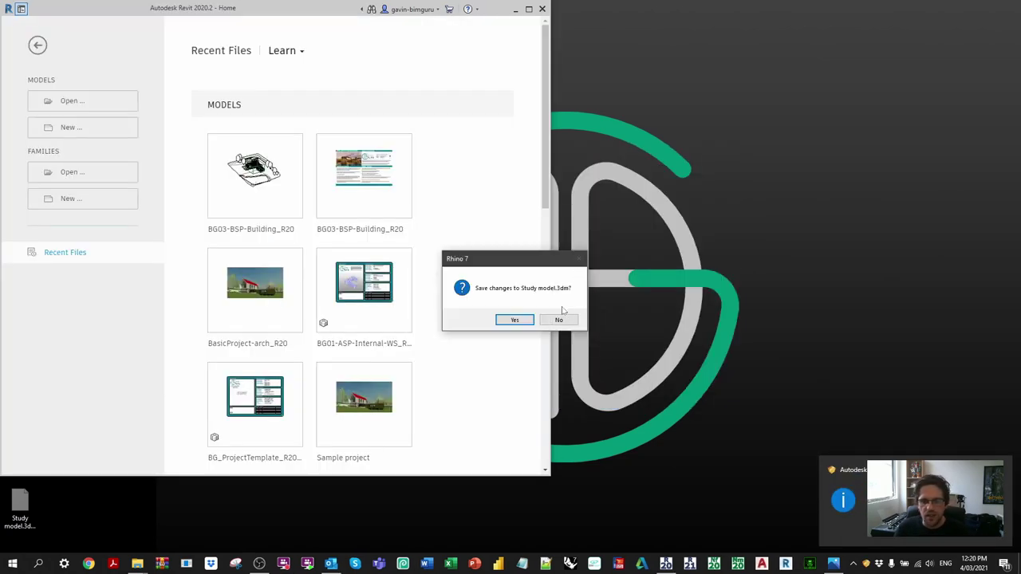
click(515, 320)
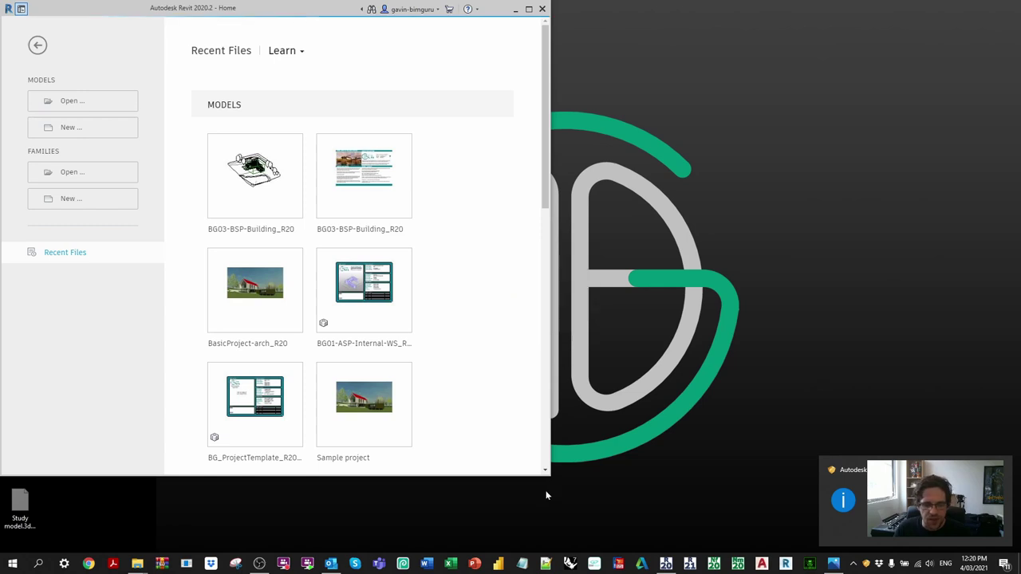
Resize the Revit window, open the recent BG03-BSP-Building_R20 model and save the pending Grasshopper script changes
drag(547, 472, 513, 543)
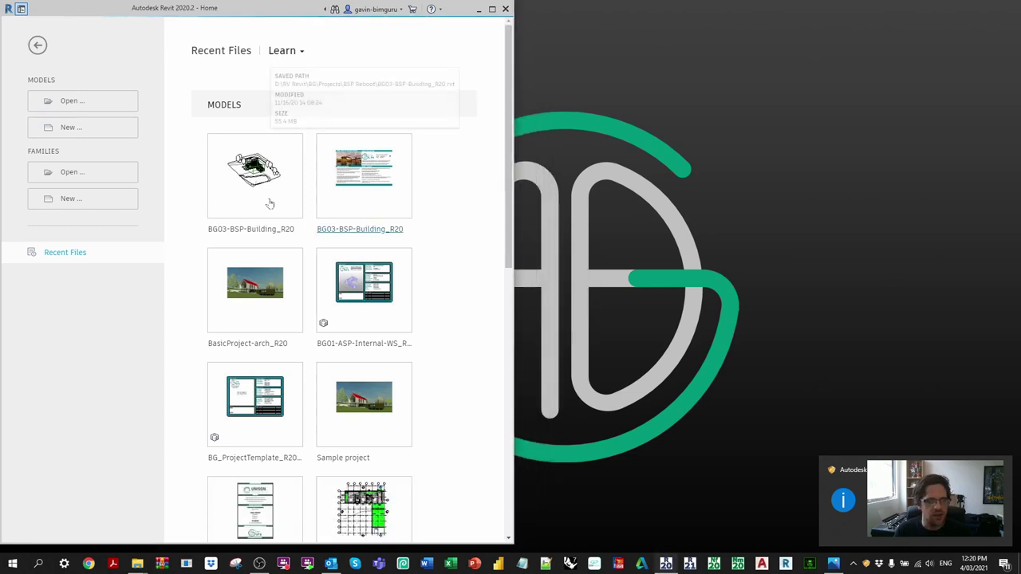
click(252, 166)
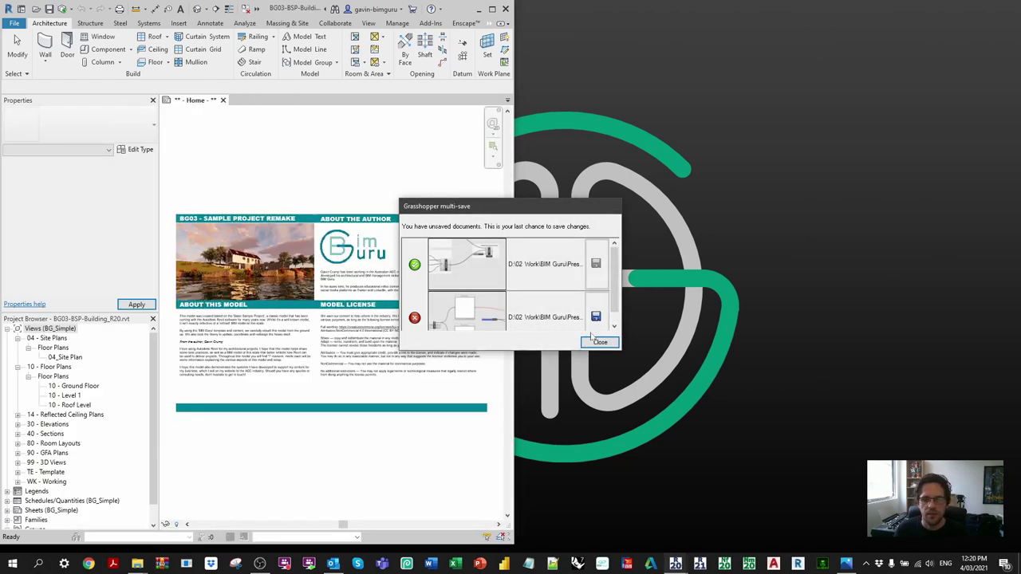
click(597, 318)
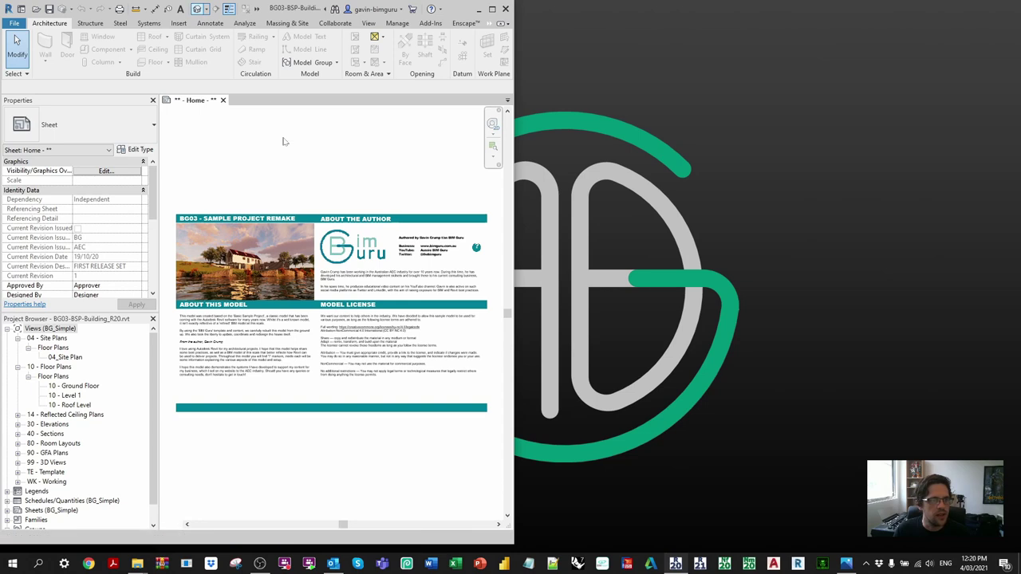
Open the 3D view of the reopened model and confirm its Area and Volume Computations settings
click(209, 24)
click(350, 75)
click(61, 25)
click(369, 74)
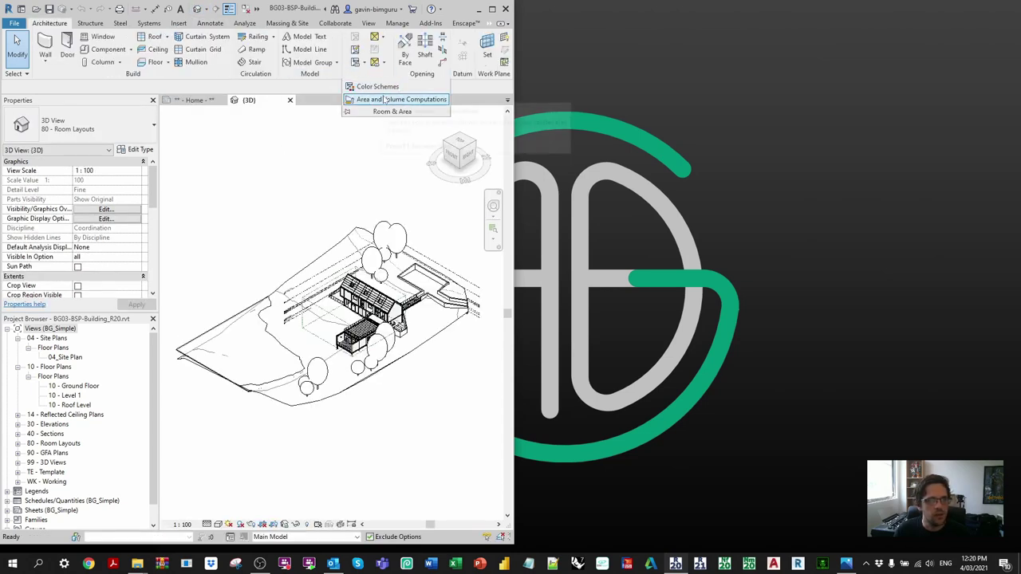
click(399, 99)
click(335, 387)
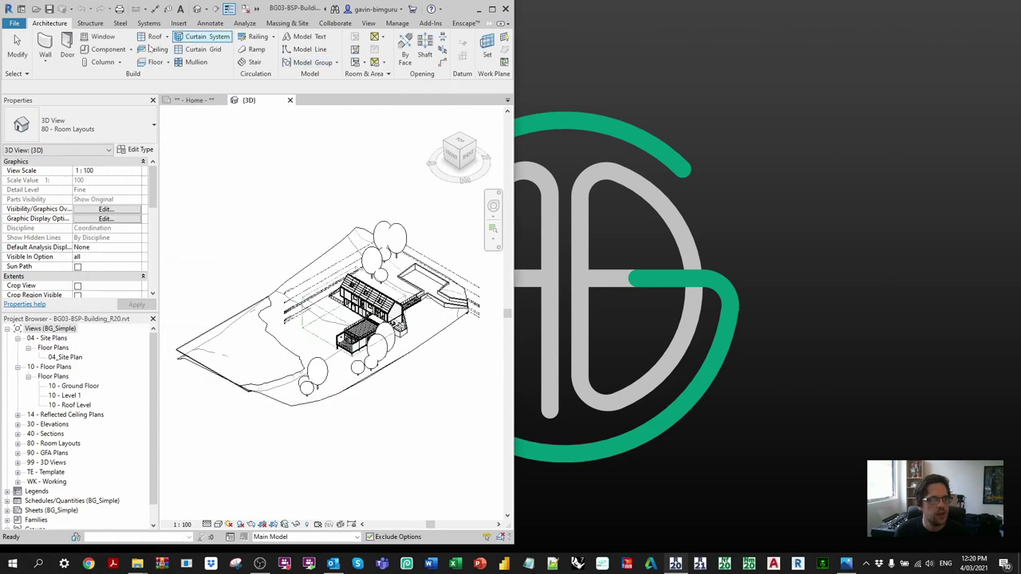
Check the Project Units settings of the reopened Revit model and leave them as they are
click(397, 23)
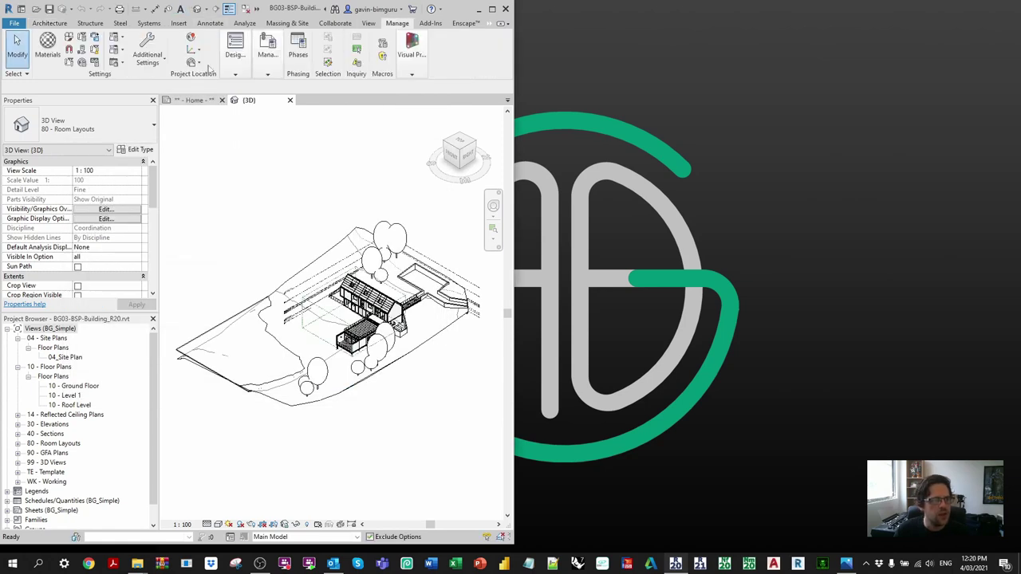
click(95, 61)
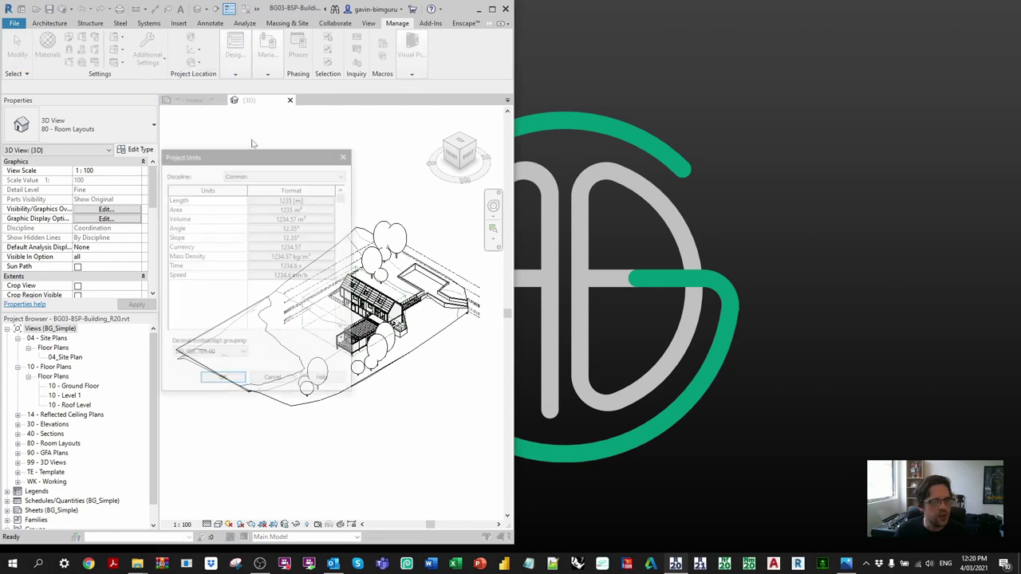
click(347, 155)
Start Rhino.Inside from Revit, dismiss its expiry and plug-in loading notices, and open the Rhino window
click(430, 23)
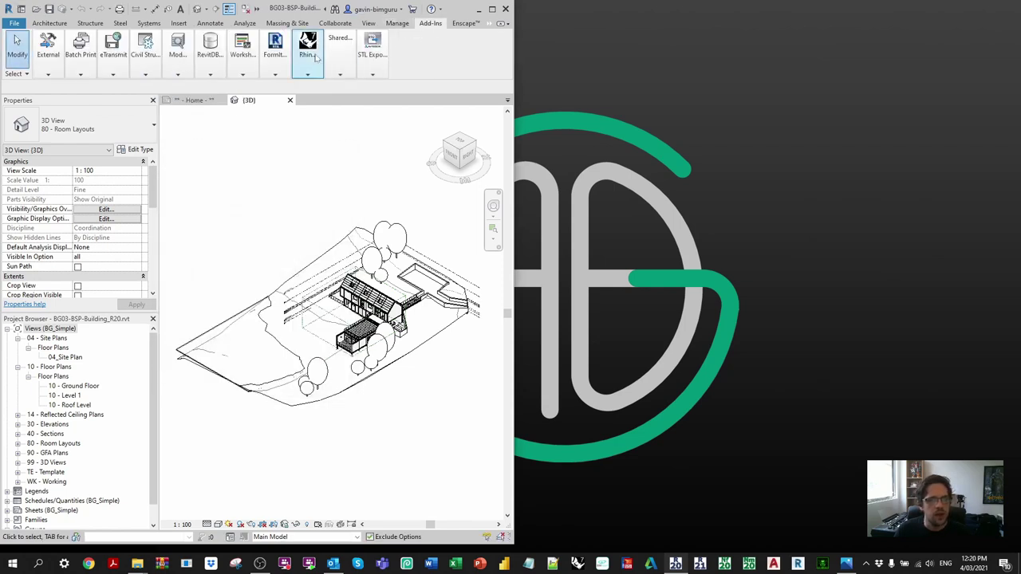
click(308, 48)
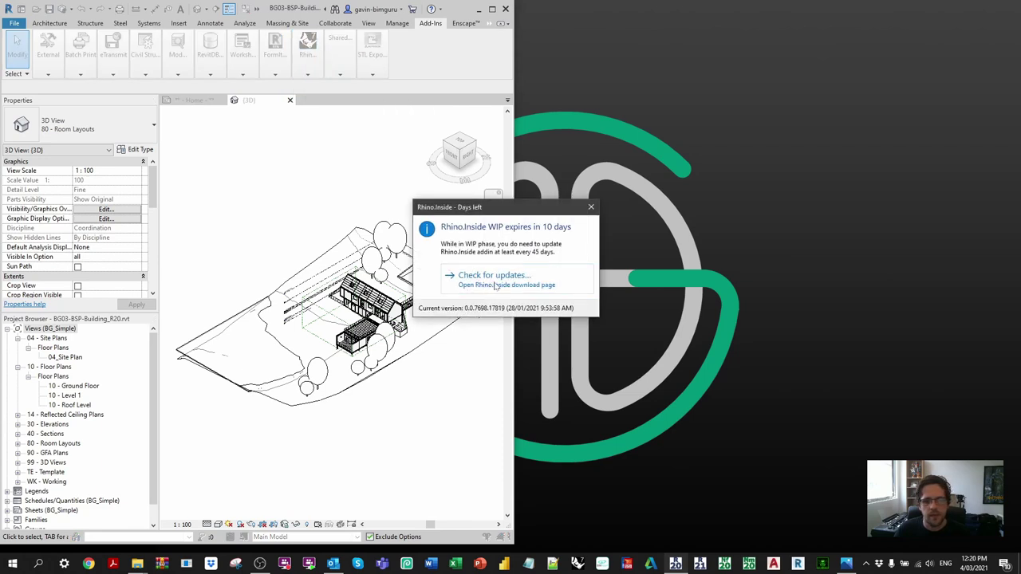
click(592, 207)
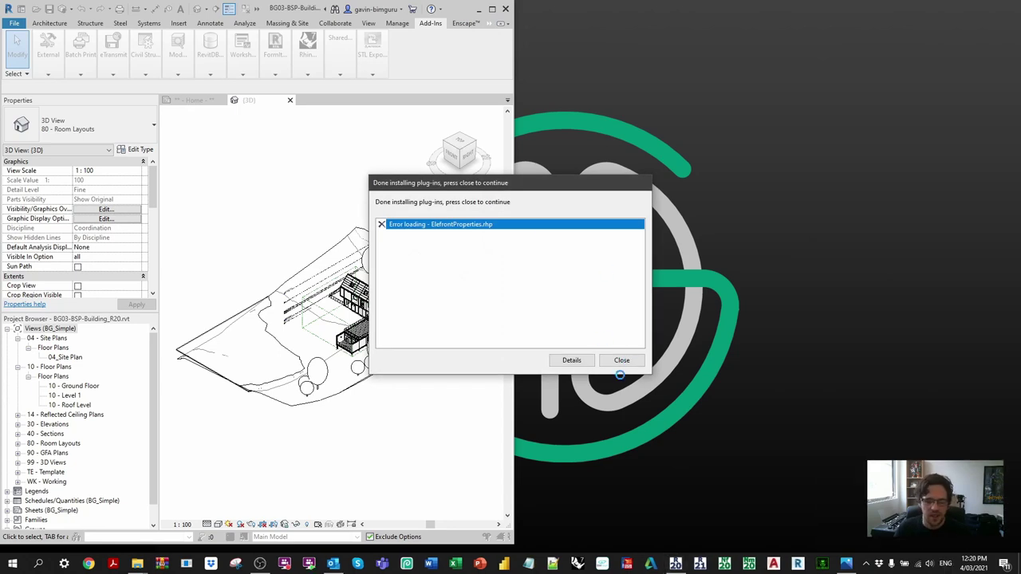
click(622, 360)
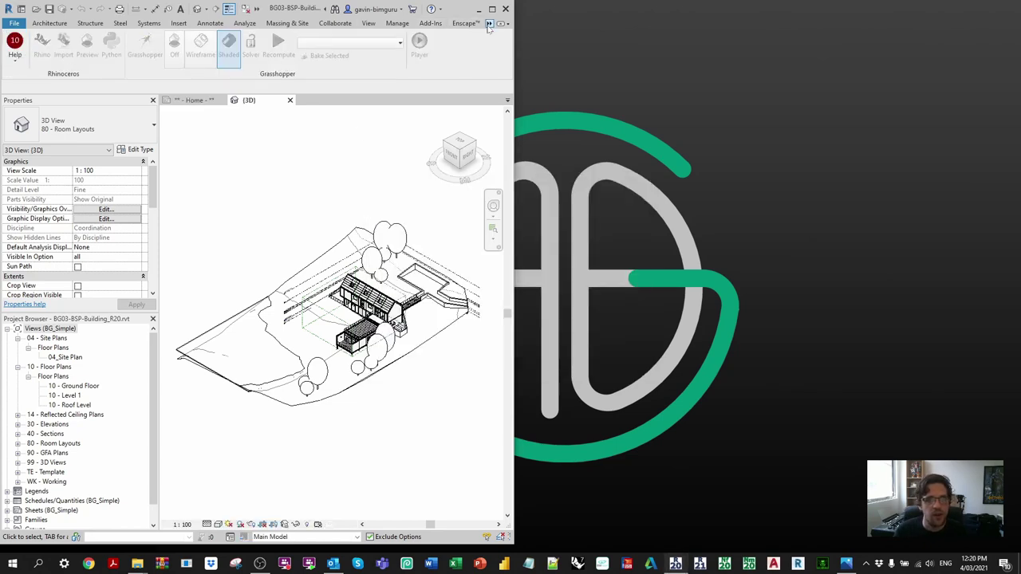
click(490, 24)
click(44, 46)
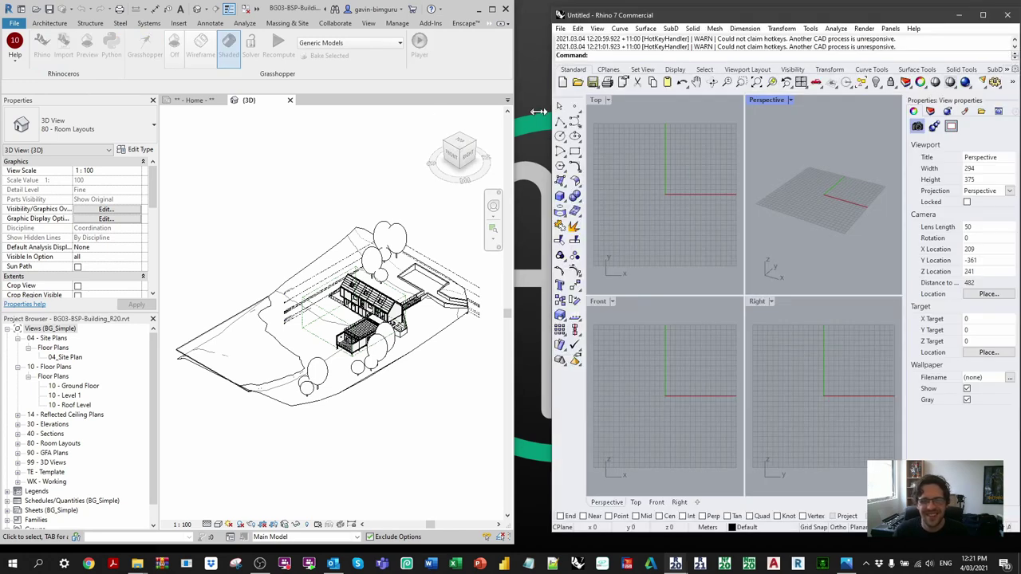
Enlarge the Rhino window to fill the space beside Revit and maximize its Perspective viewport
drag(540, 111, 501, 112)
click(742, 100)
click(759, 111)
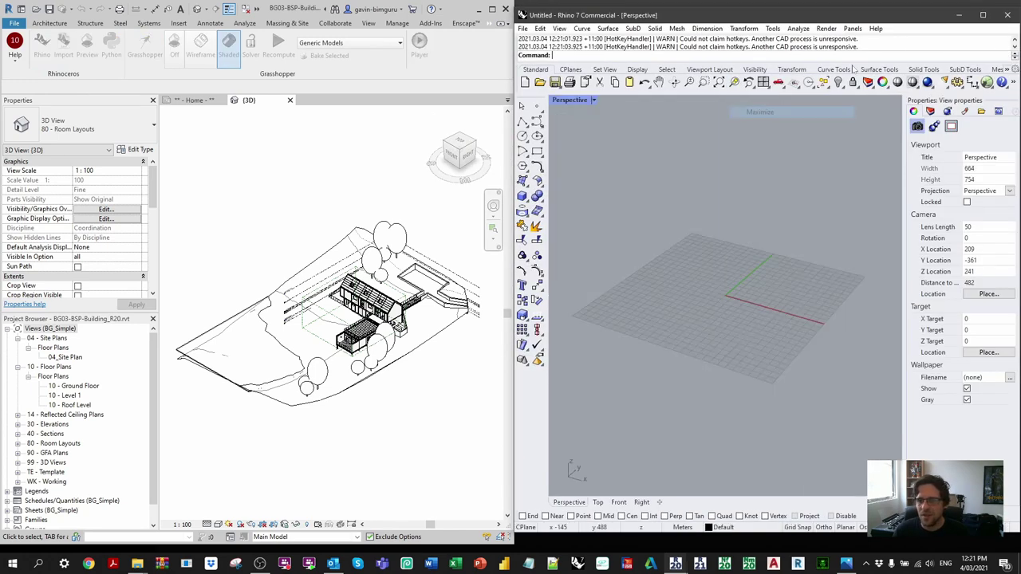
double_click(882, 7)
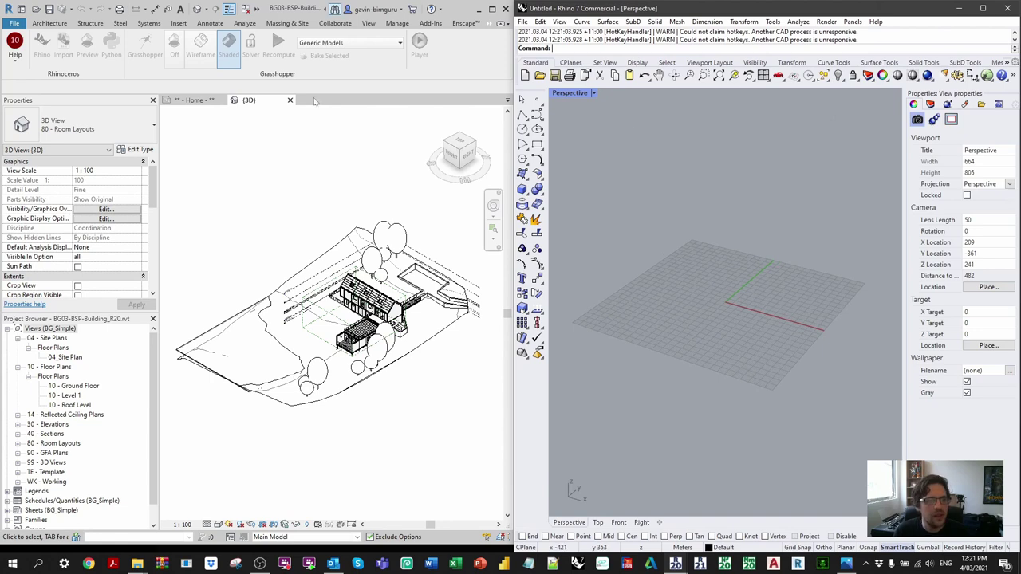
click(334, 9)
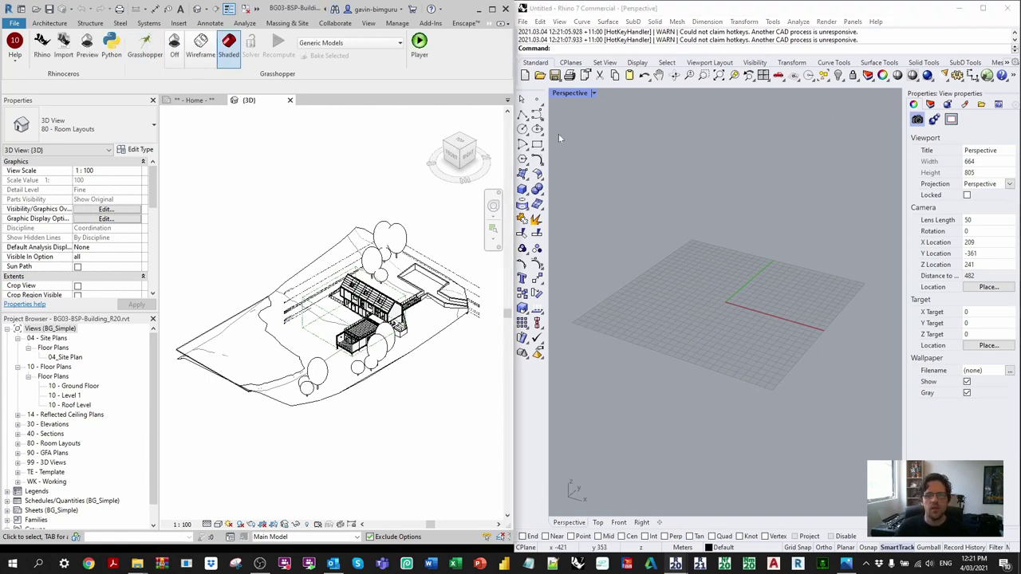
Open Study model.3dm from the Desktop in Rhino
click(524, 22)
click(524, 23)
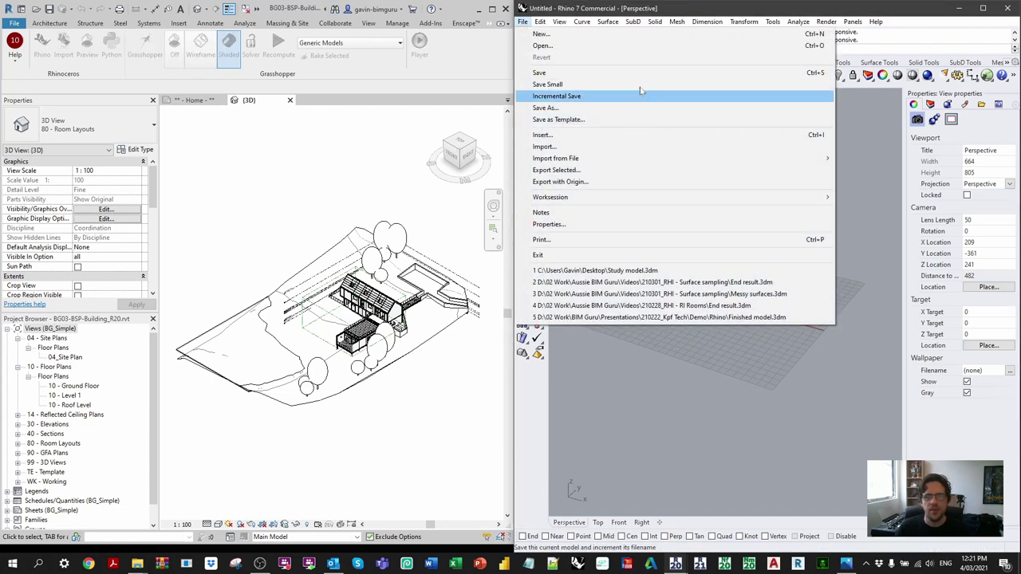
click(658, 46)
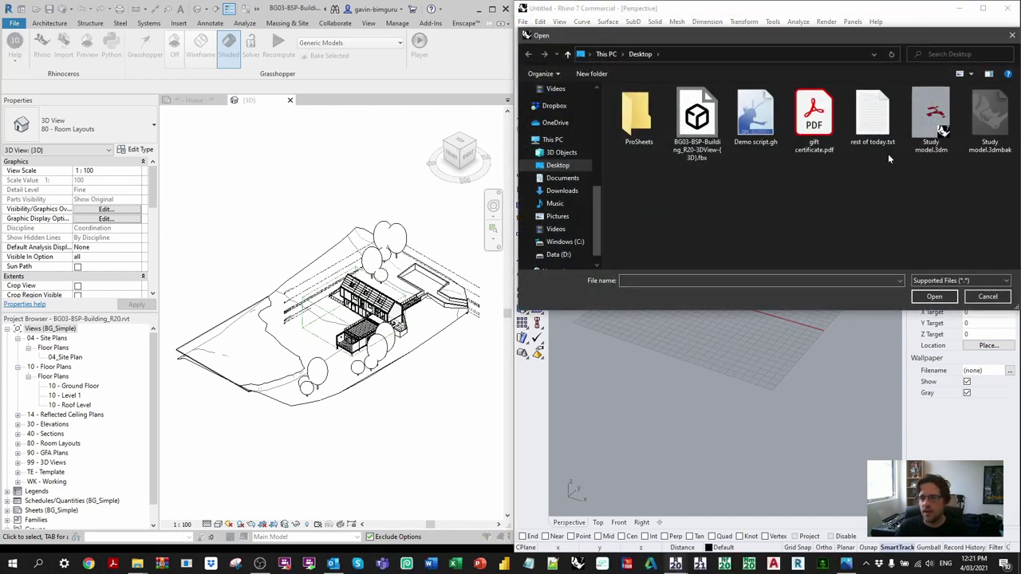
double_click(933, 120)
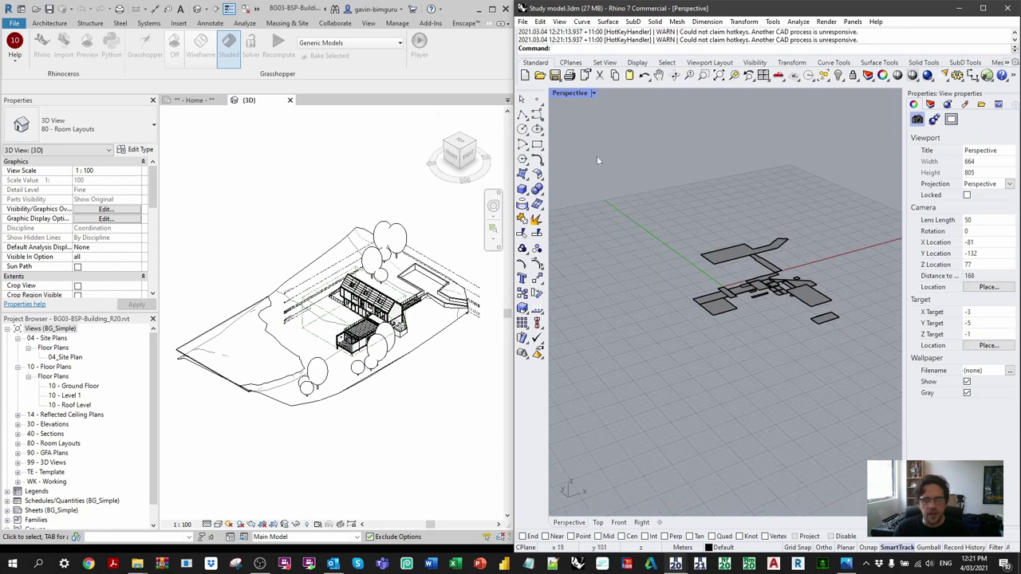
Launch Grasshopper from Revit and open the recent script 4_Process rooms.gh
click(144, 47)
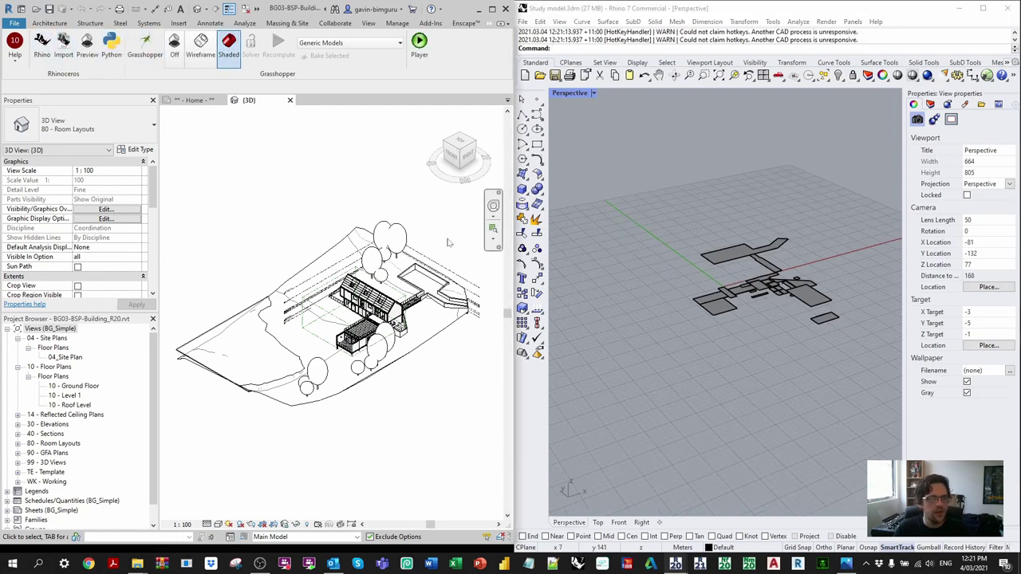
click(521, 192)
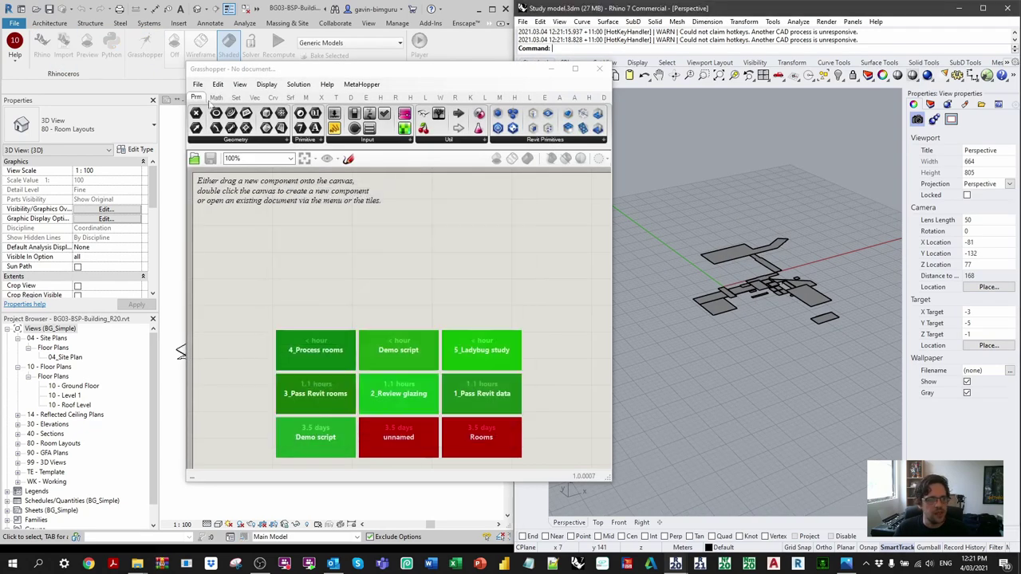
click(197, 85)
mouse_move(255, 125)
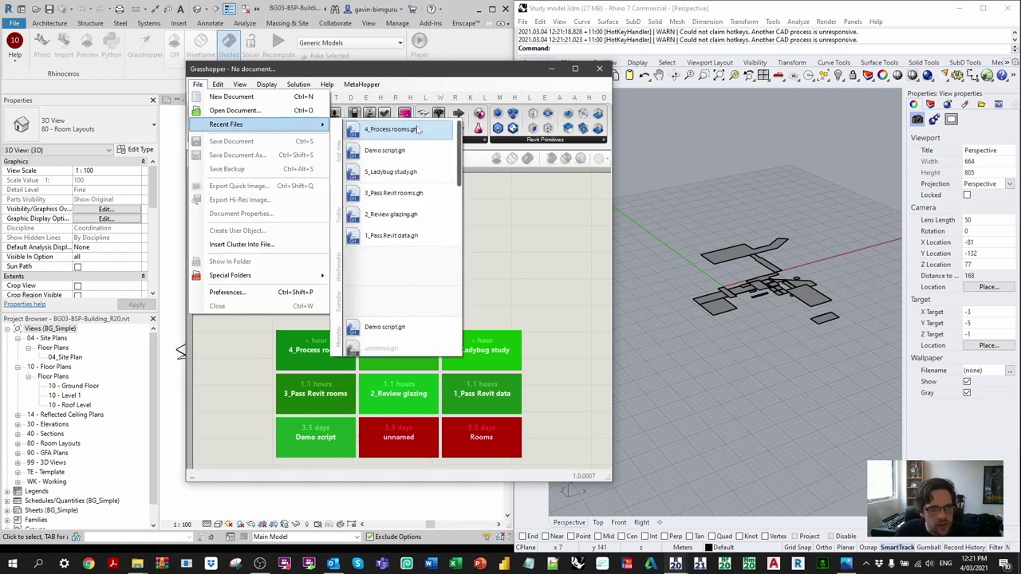
click(419, 130)
Review the 4_Process rooms script from its bake group back to the Factor input, and close it
scroll(390, 304, down, 1)
right_drag(391, 305, 538, 313)
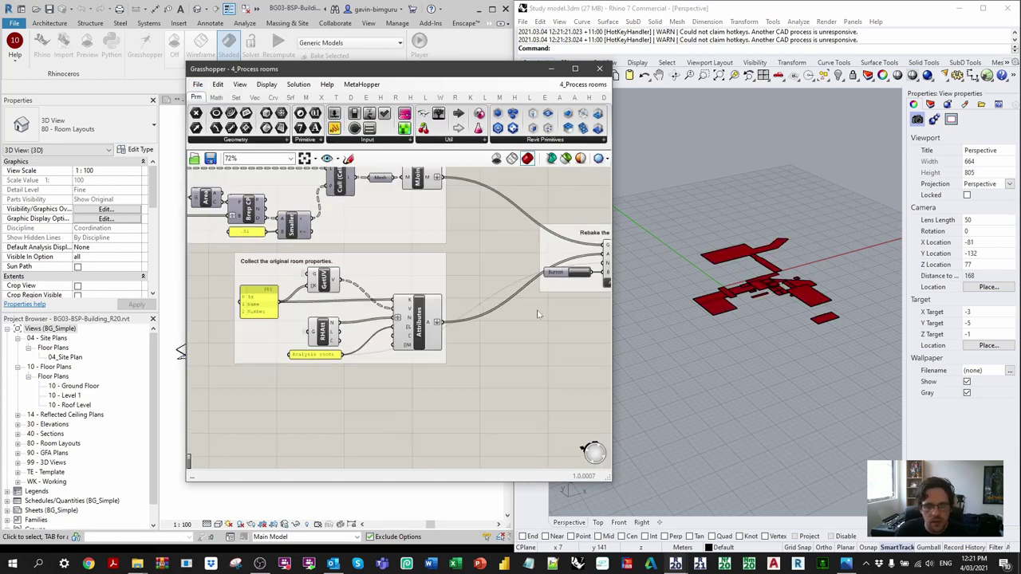
scroll(570, 325, down, 3)
right_drag(378, 305, 602, 321)
scroll(484, 305, up, 1)
scroll(484, 169, up, 5)
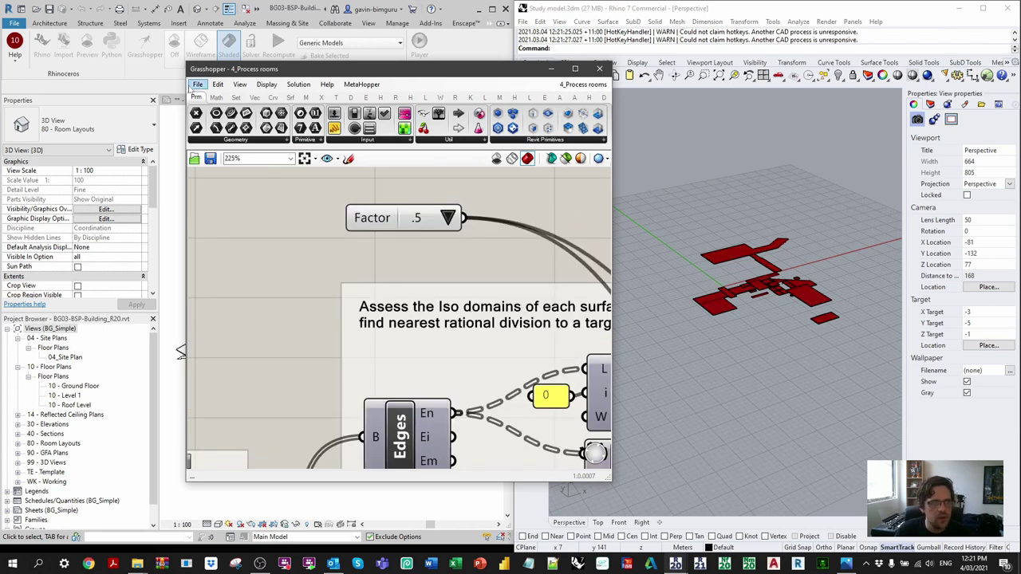
click(606, 85)
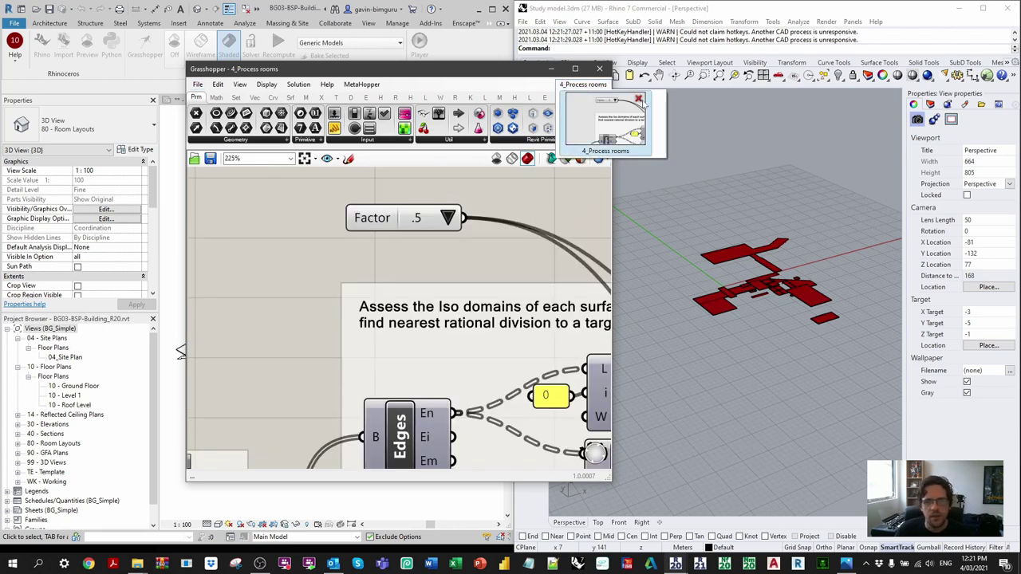
click(641, 100)
Open the recent script 3_Pass Revit rooms.gh and bake the Revit rooms into the Rhino model
click(197, 85)
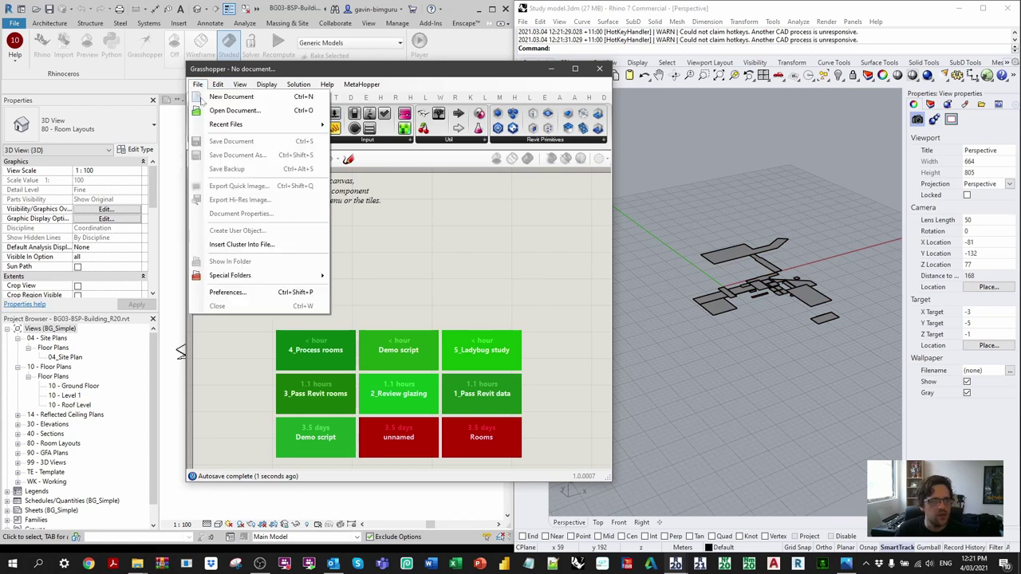
mouse_move(239, 125)
click(416, 199)
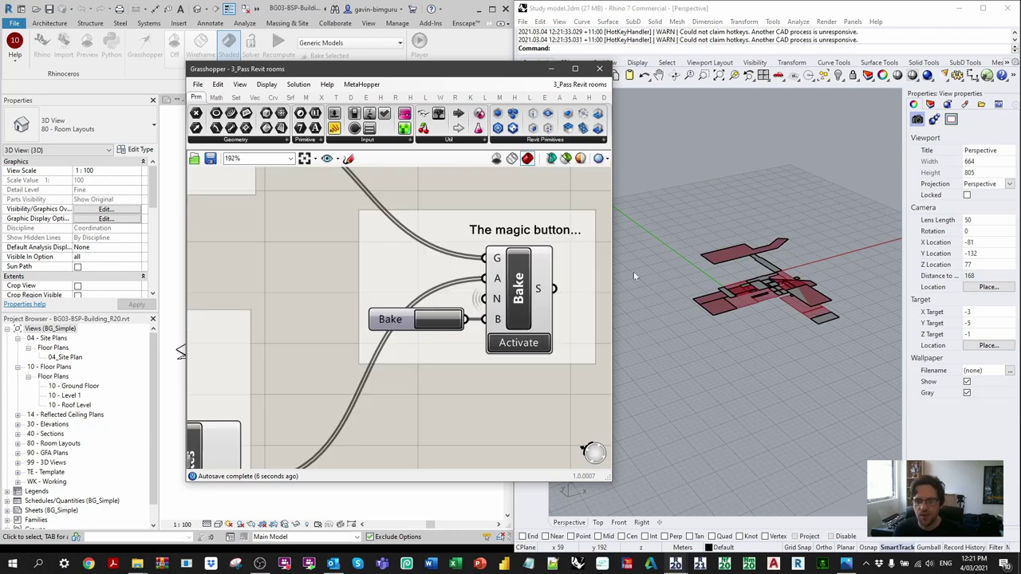
scroll(754, 297, up, 5)
scroll(316, 293, down, 2)
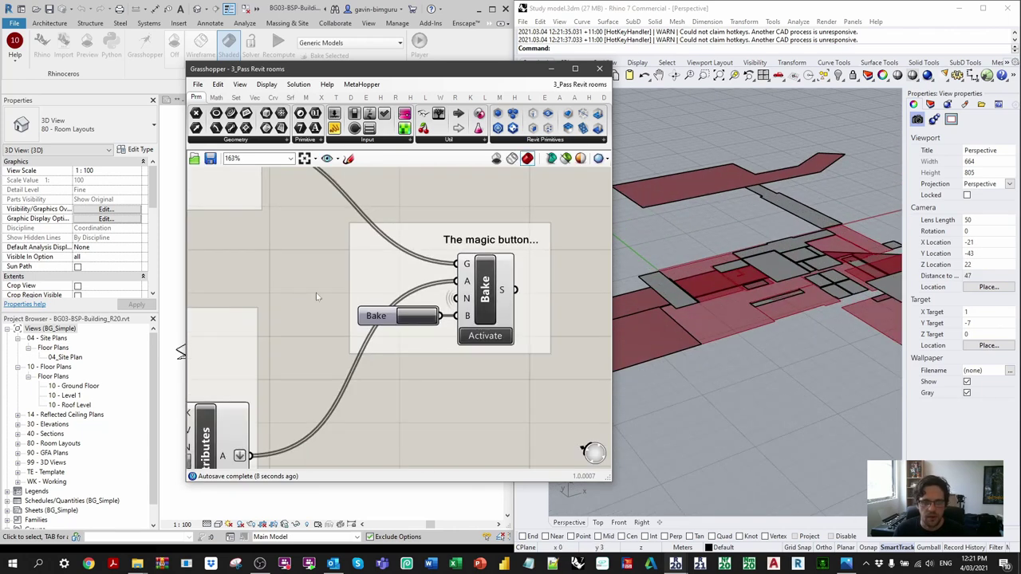
click(377, 288)
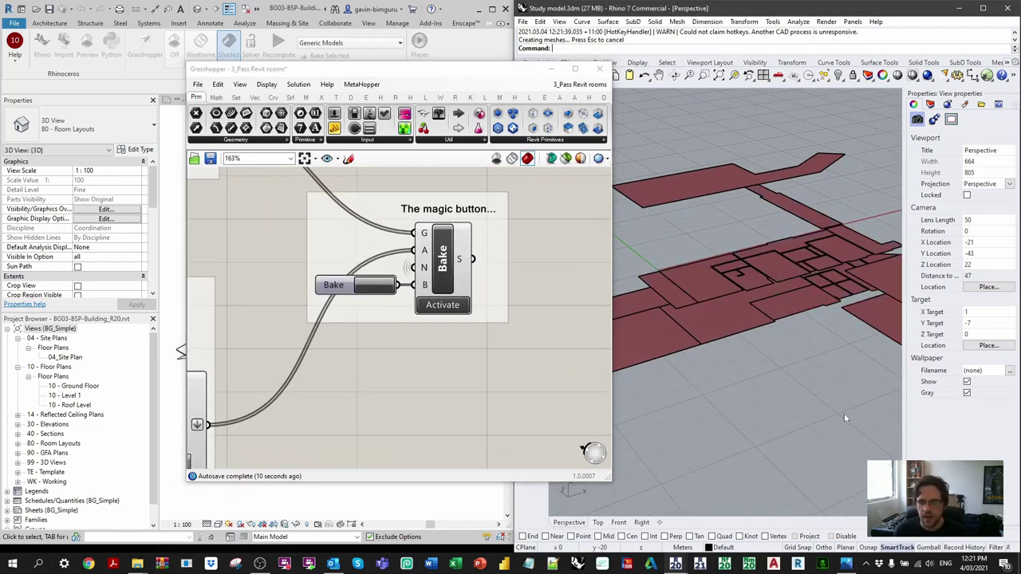
scroll(830, 399, down, 5)
Close the 3_Pass Revit rooms script and save its changes
click(605, 85)
click(604, 86)
click(631, 102)
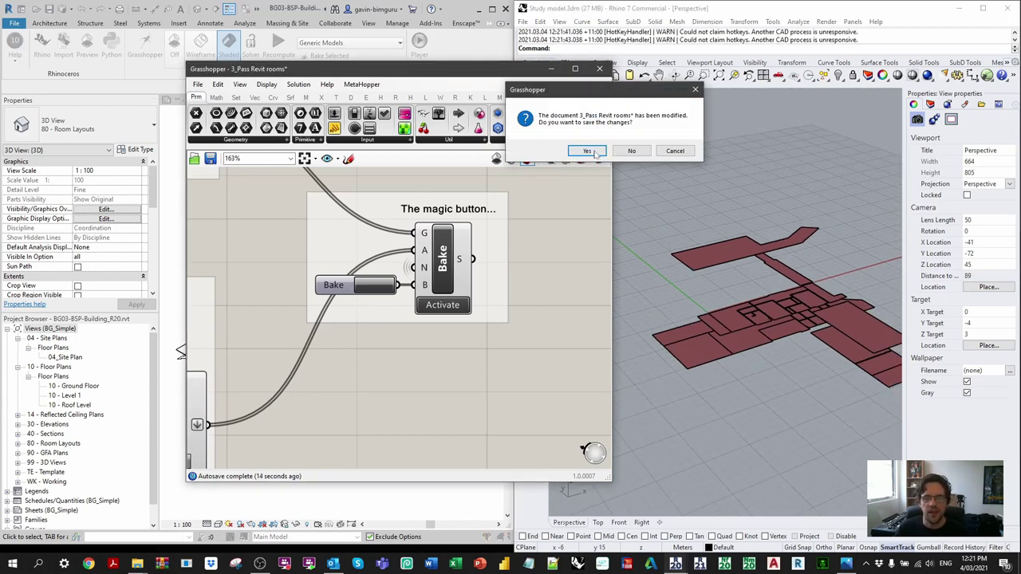
click(588, 151)
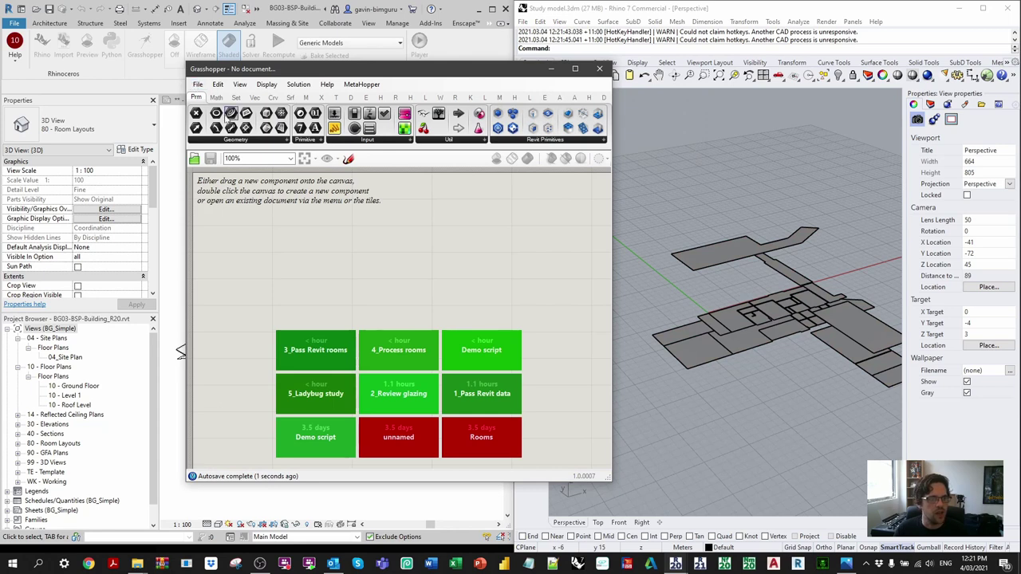
Rebake the rooms for analysis with the 4_Process rooms script and turn off their analysis rooms layer in Rhino
click(197, 83)
mouse_move(240, 124)
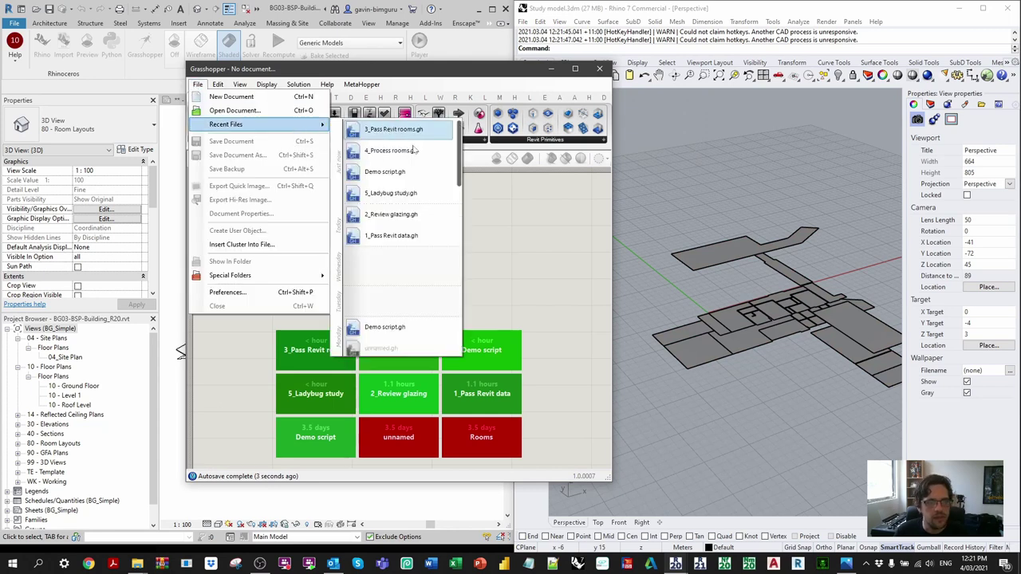
click(414, 150)
click(473, 262)
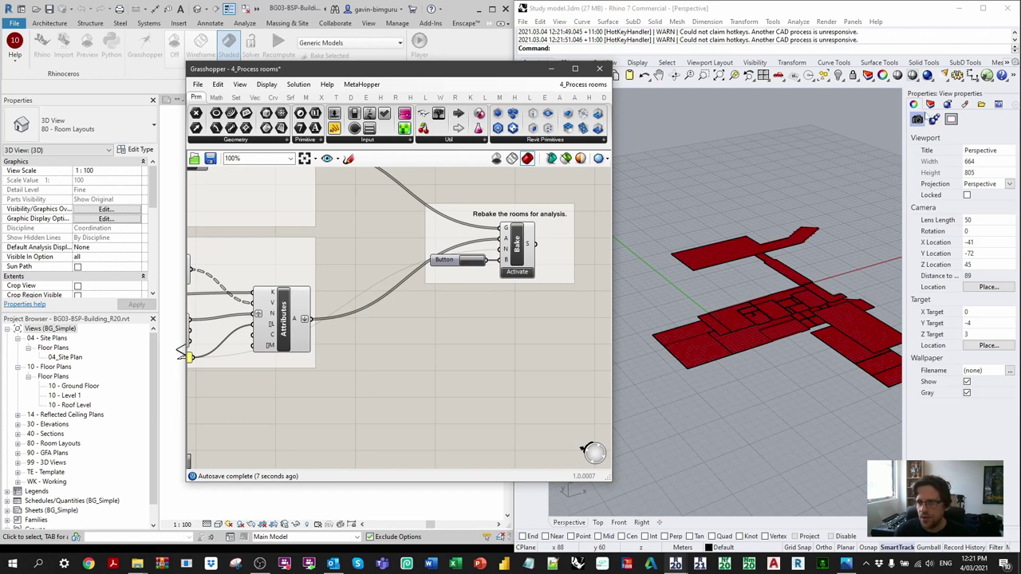
click(931, 105)
click(963, 458)
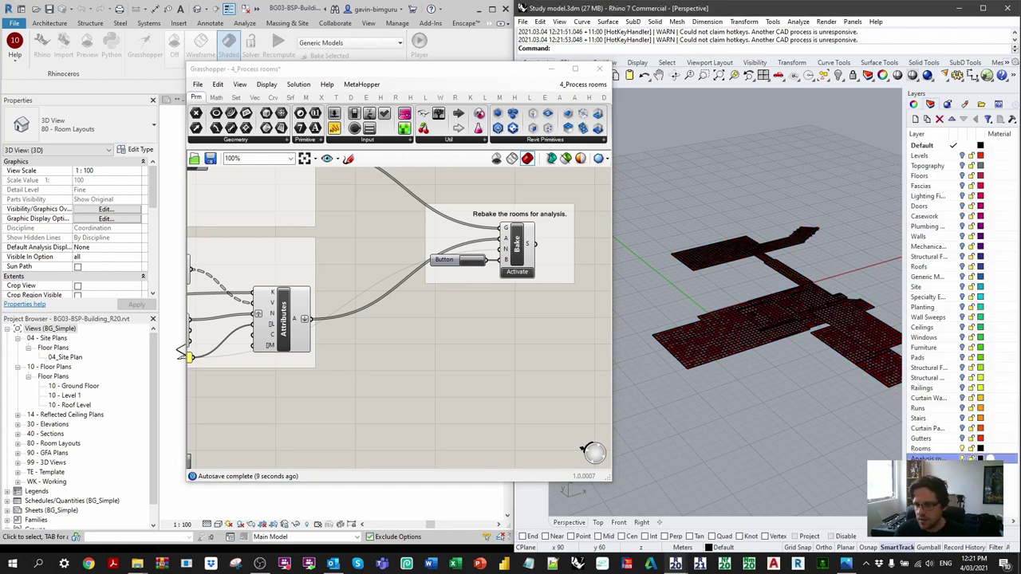
Save and close the 4_Process rooms script
click(383, 325)
key(ctrl+s)
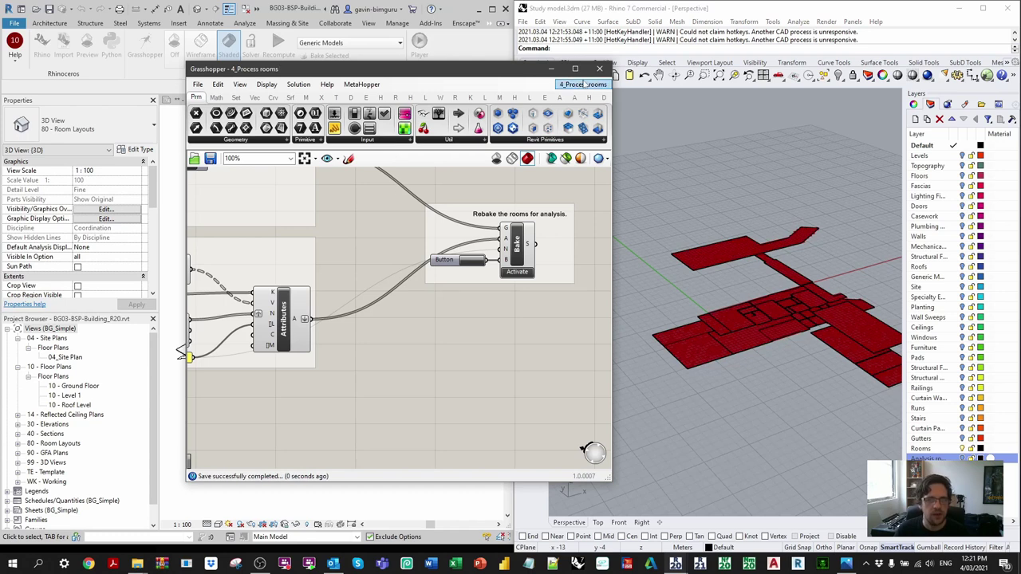
click(586, 85)
click(638, 98)
Open the recent Demo script.gh and set the False Start toggle feeding the Layer Info component to True
click(197, 84)
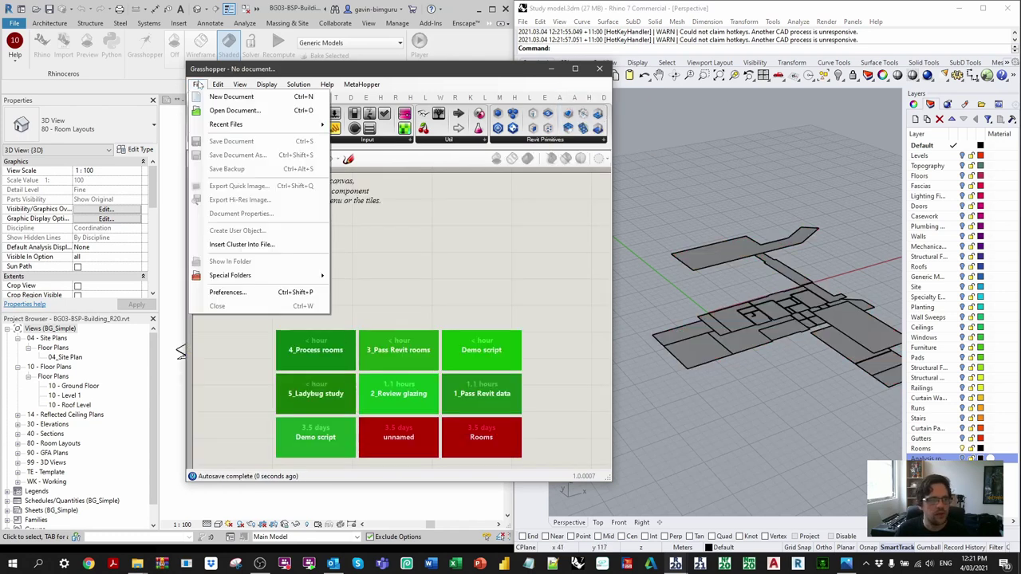
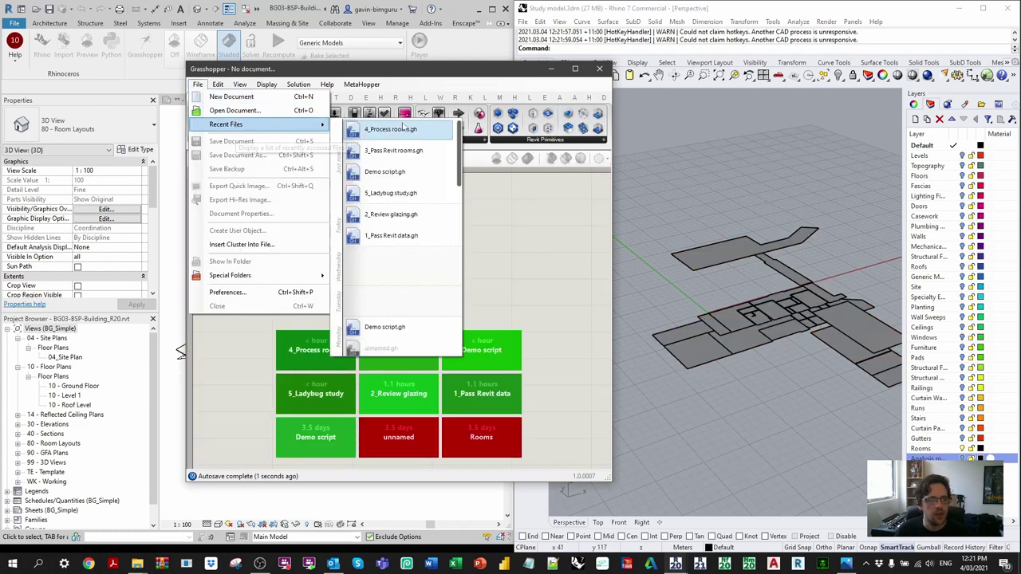
click(424, 173)
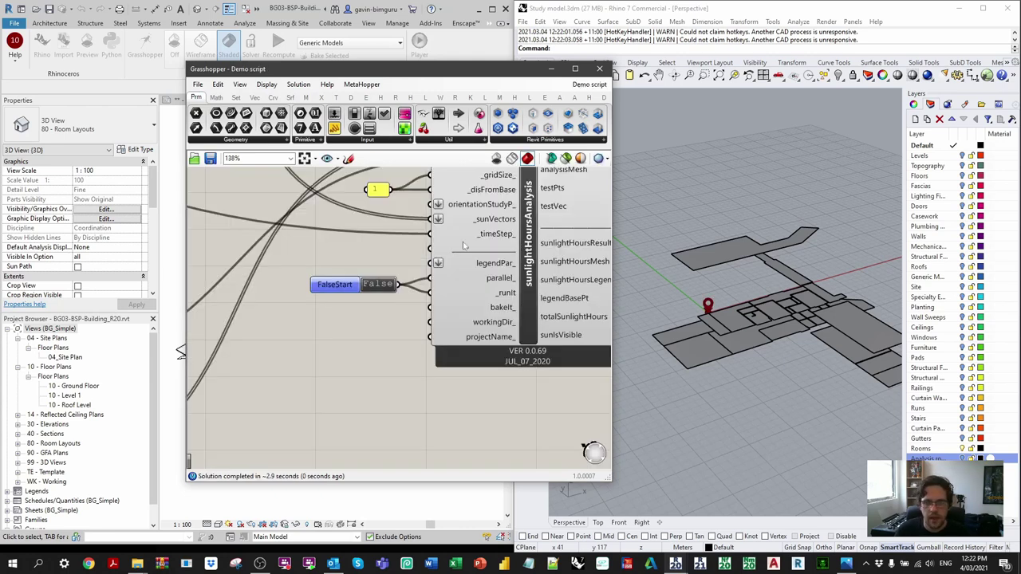
scroll(367, 274, up, 4)
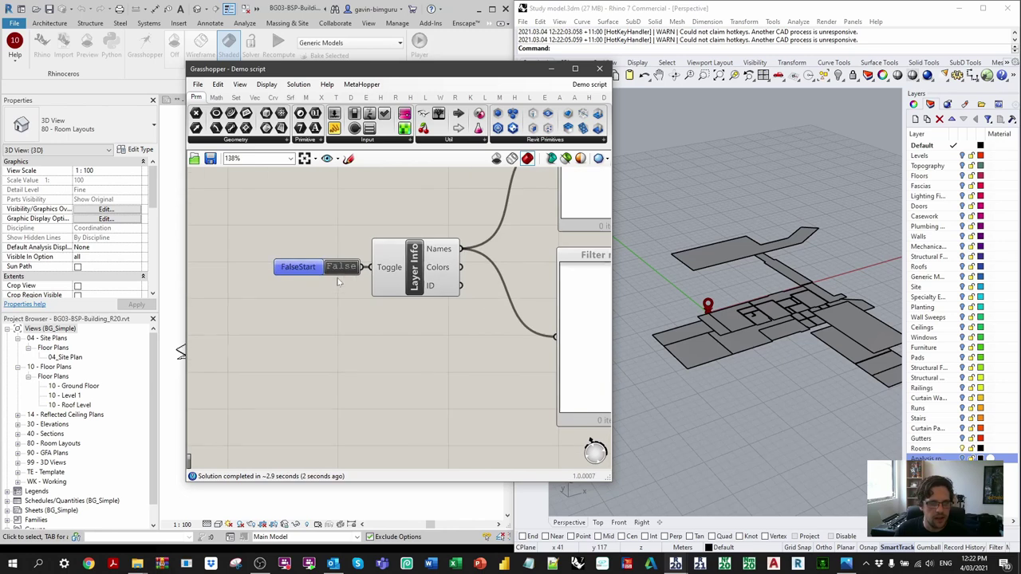
double_click(344, 270)
Set the False Start toggles feeding the two Layer Ref components to True
right_drag(527, 327, 248, 313)
right_drag(460, 276, 305, 288)
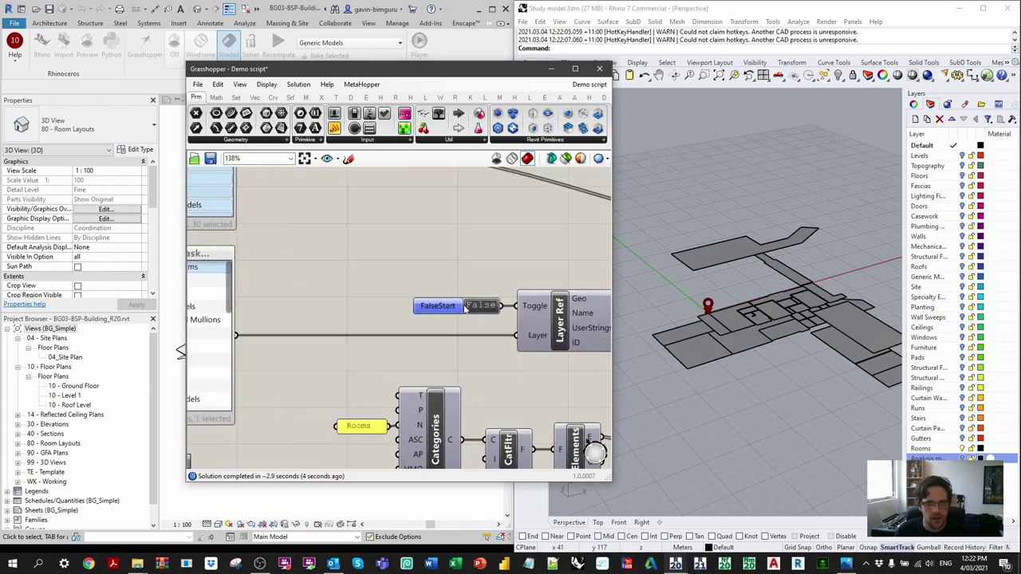
right_drag(537, 252, 240, 281)
scroll(239, 281, down, 2)
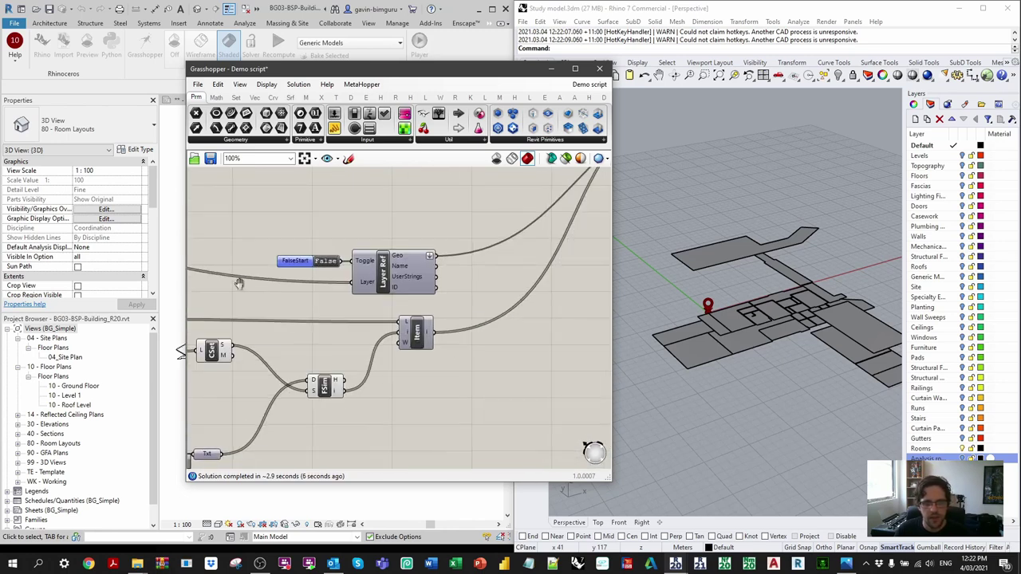
scroll(332, 257, up, 2)
double_click(327, 265)
scroll(239, 287, down, 3)
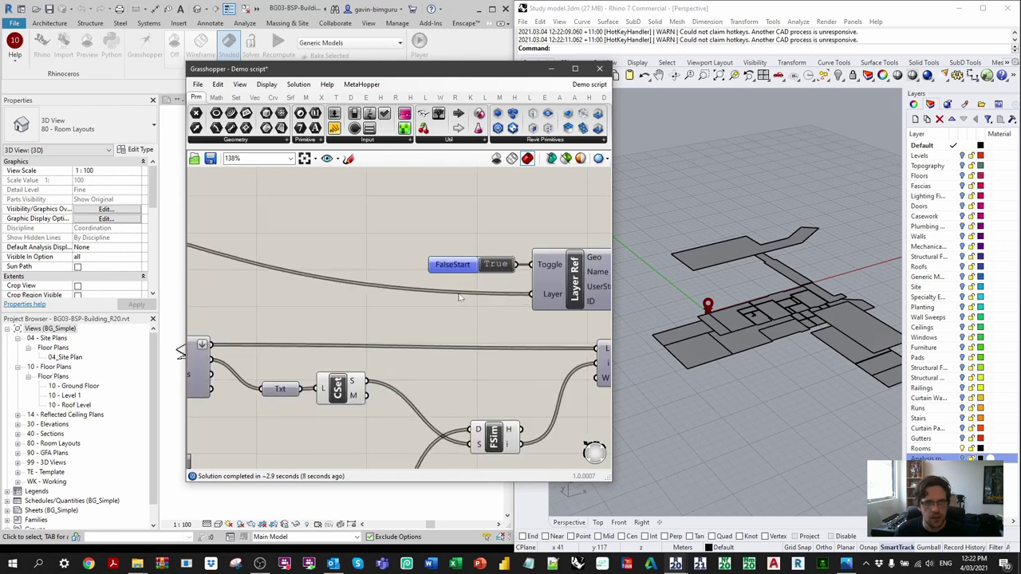
Drive both Layer Ref components from a single False Start toggle and delete the redundant one
drag(246, 282, 193, 268)
right_drag(290, 272, 349, 257)
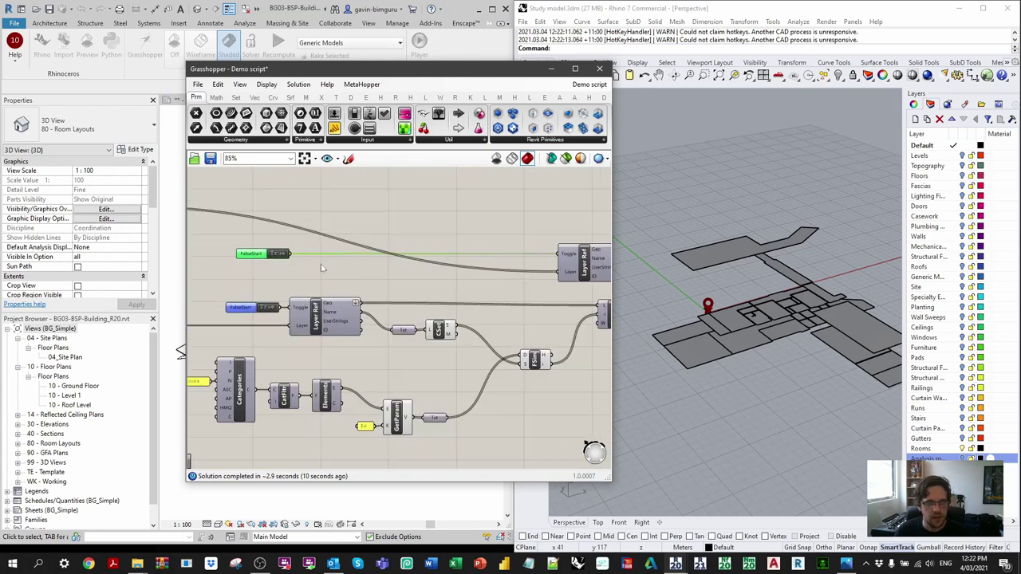
drag(291, 254, 294, 307)
click(235, 308)
key(Delete)
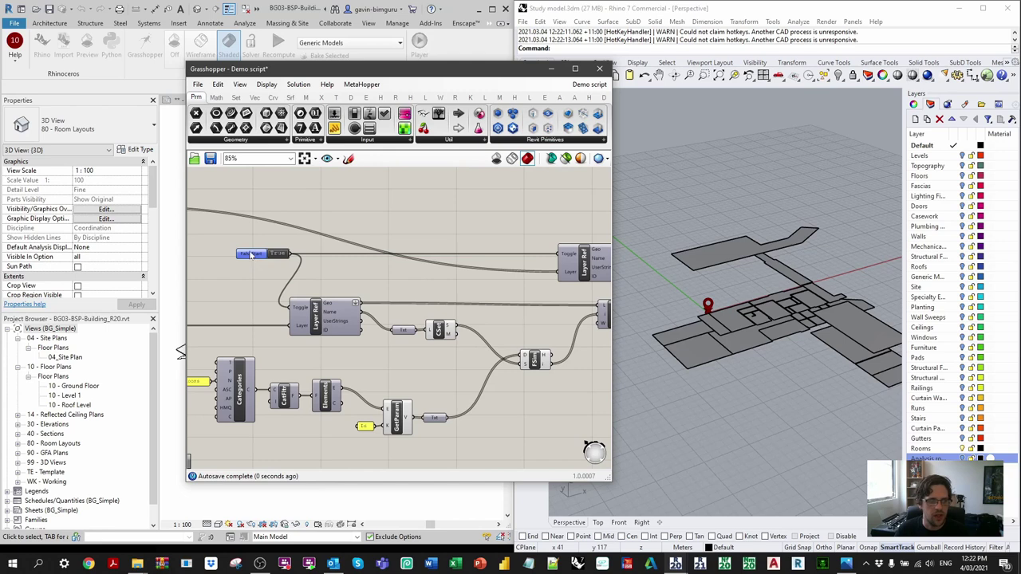
drag(250, 254, 218, 253)
Run sunlightHoursAnalysis with its False Start toggle set to True and disable the preview of the Location component
scroll(344, 328, down, 5)
scroll(358, 322, up, 5)
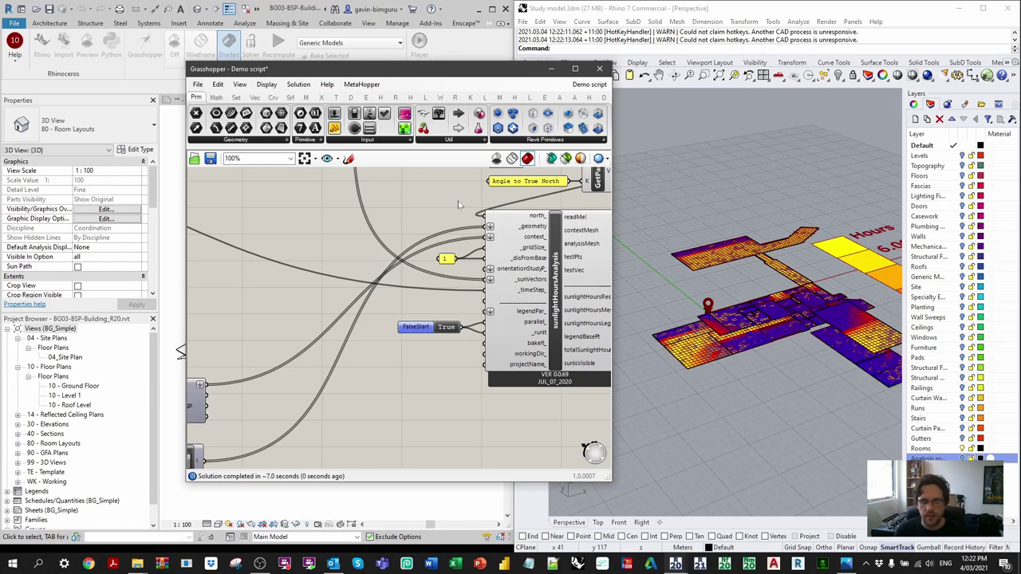
right_drag(458, 200, 256, 305)
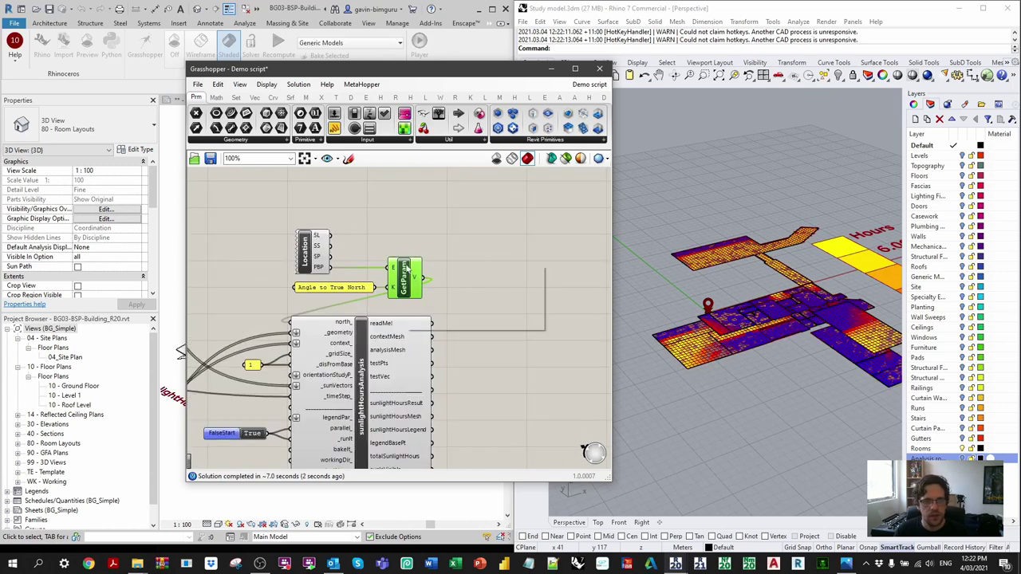
right_click(405, 269)
click(311, 252)
right_click(317, 238)
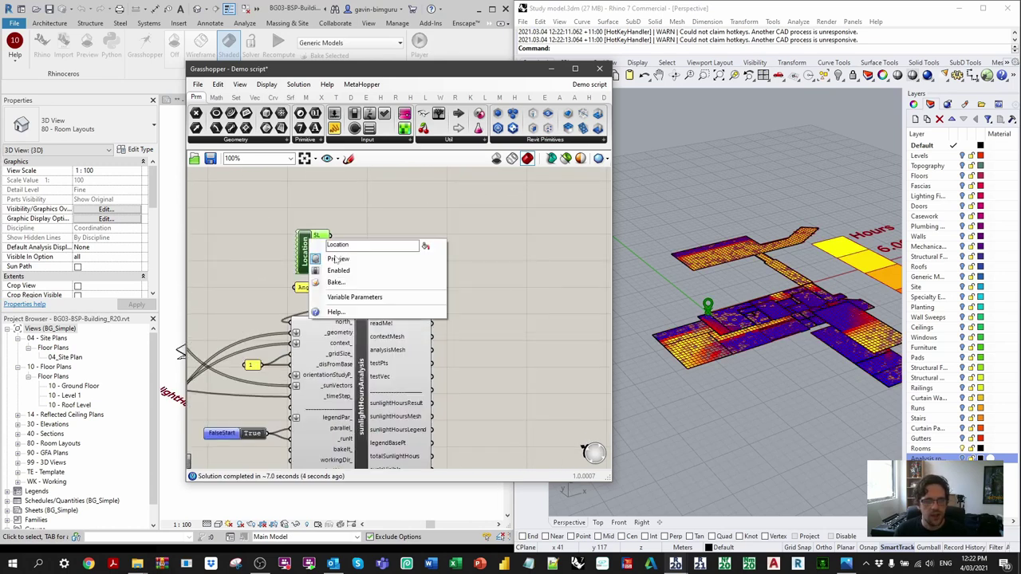
click(347, 257)
click(436, 213)
Turn off the Rooms layer in Rhino
click(639, 189)
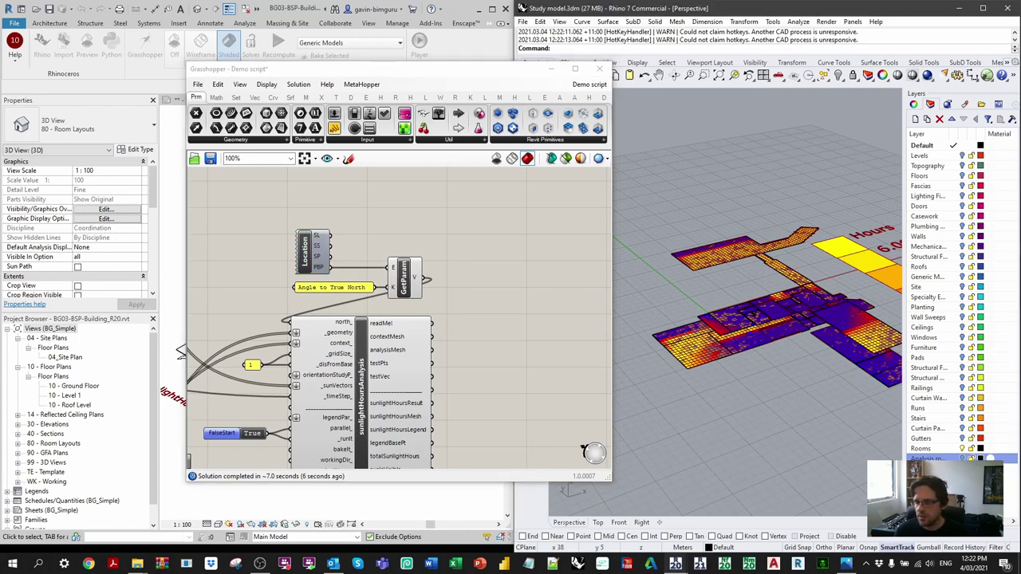
click(963, 448)
scroll(798, 367, down, 3)
right_drag(797, 366, 686, 361)
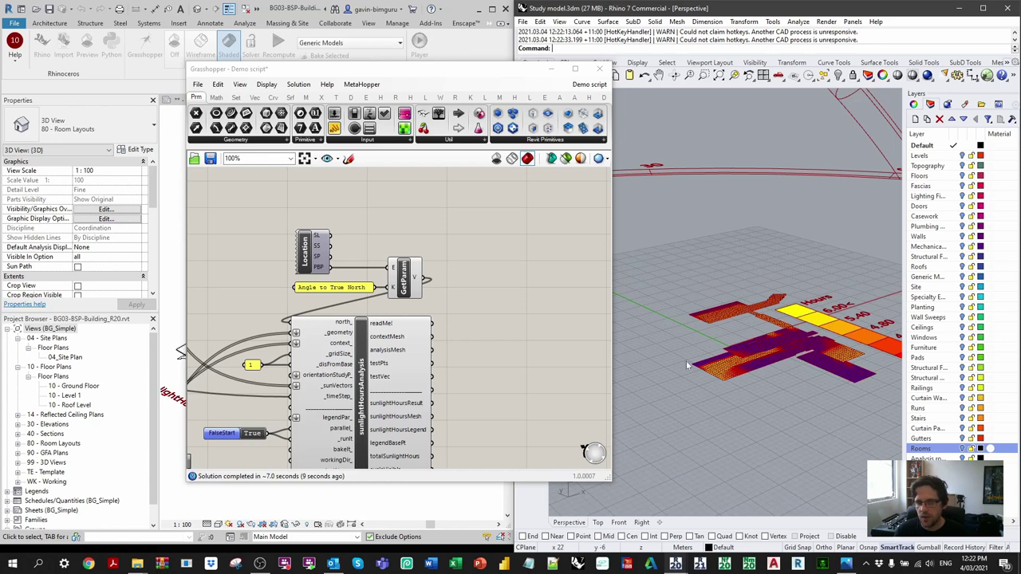
Disable the preview of the sun path component and view the sunlight hours mesh in Rhino
scroll(513, 325, down, 5)
right_drag(358, 269, 497, 307)
click(424, 265)
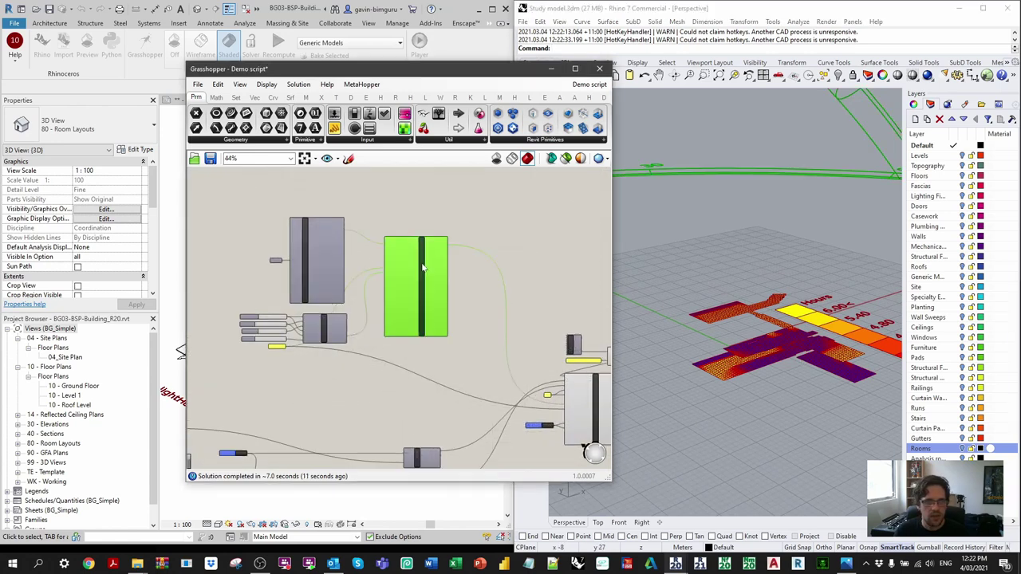
right_click(422, 264)
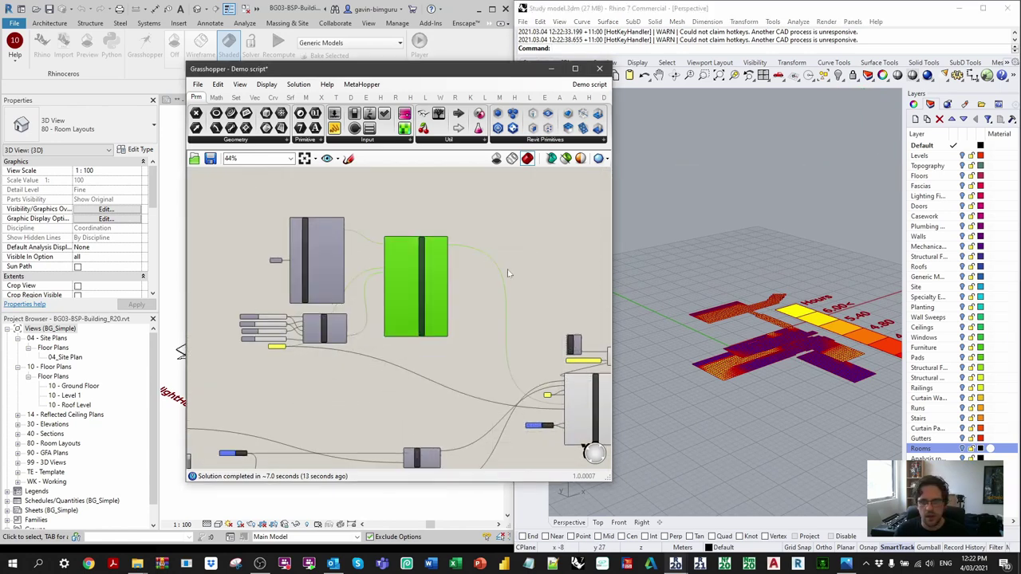
scroll(508, 269, down, 2)
right_drag(876, 328, 836, 298)
scroll(835, 294, up, 2)
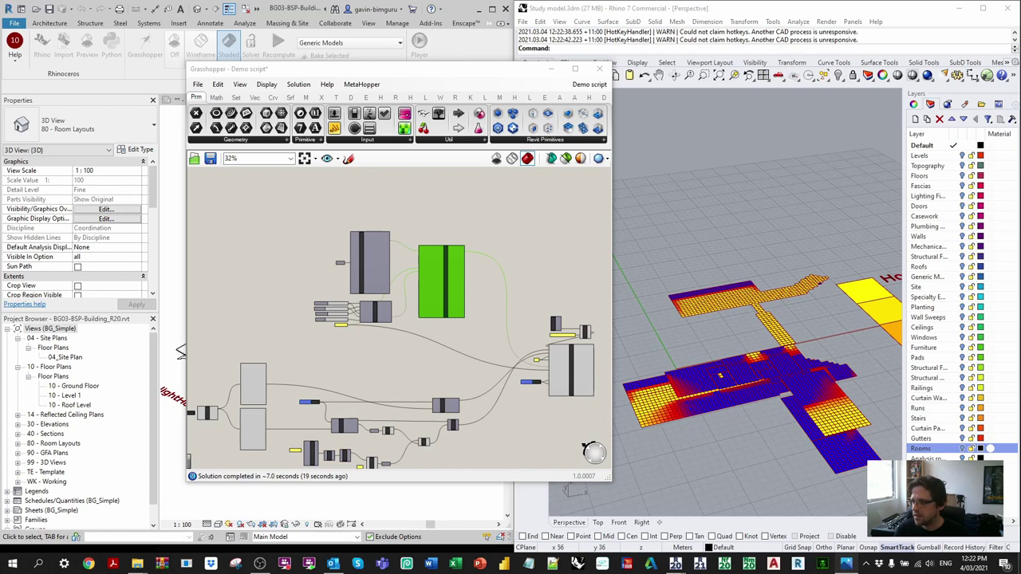
Add a Stream Filter beside sunlightHoursAnalysis and disable the analysis component's preview
scroll(474, 231, up, 5)
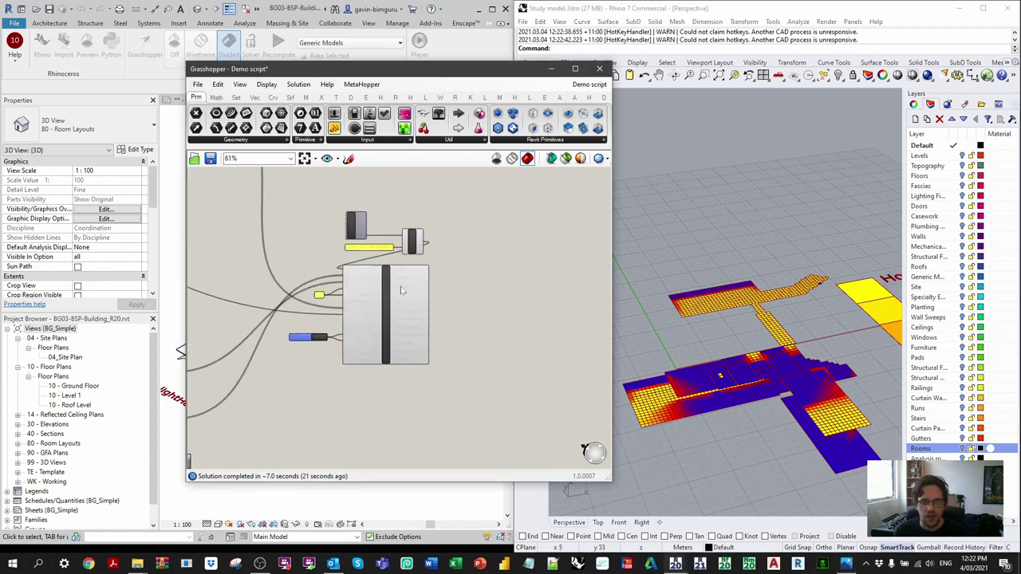
right_drag(486, 324, 451, 283)
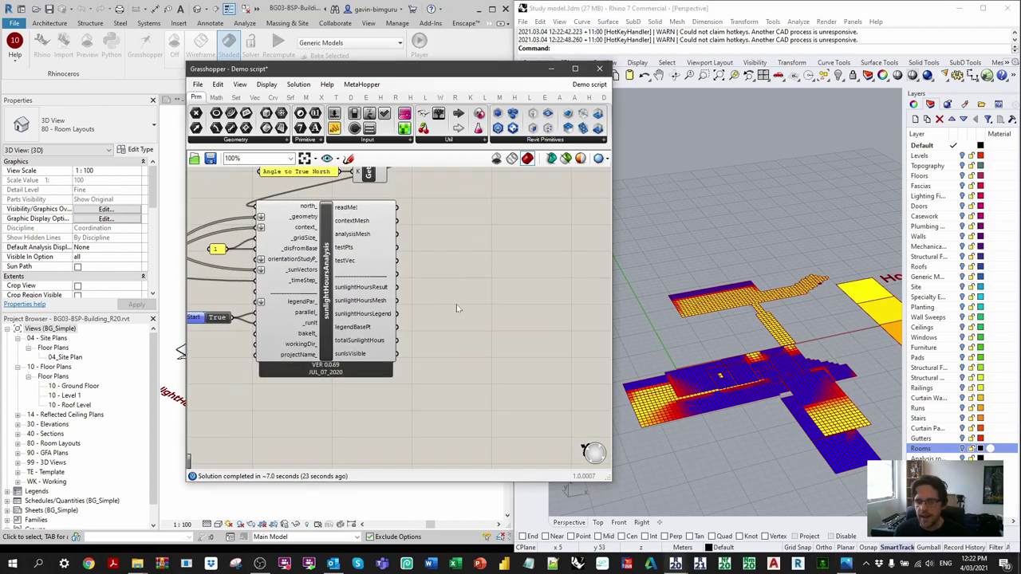
double_click(457, 308)
text(stream fil)
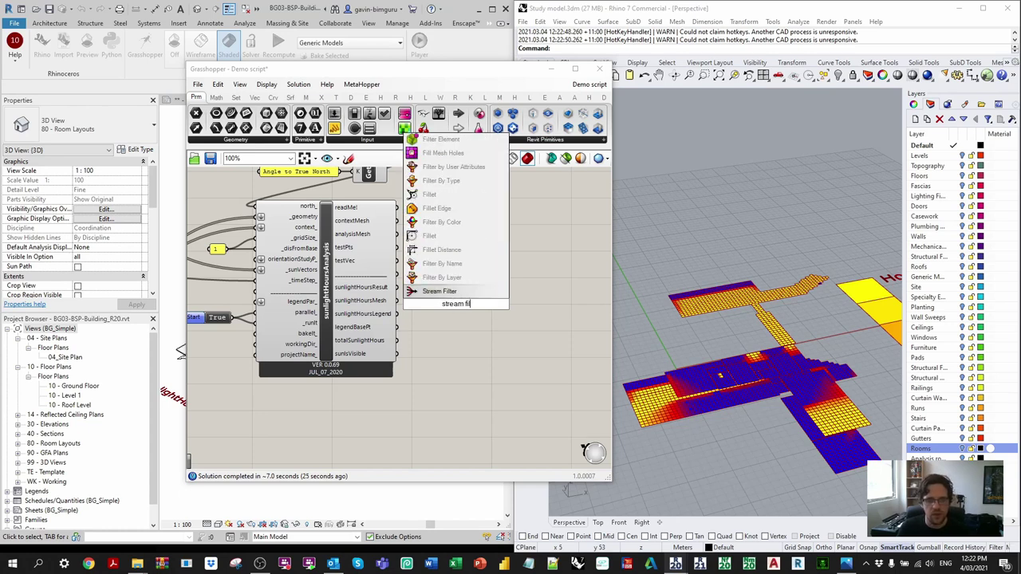
key(Return)
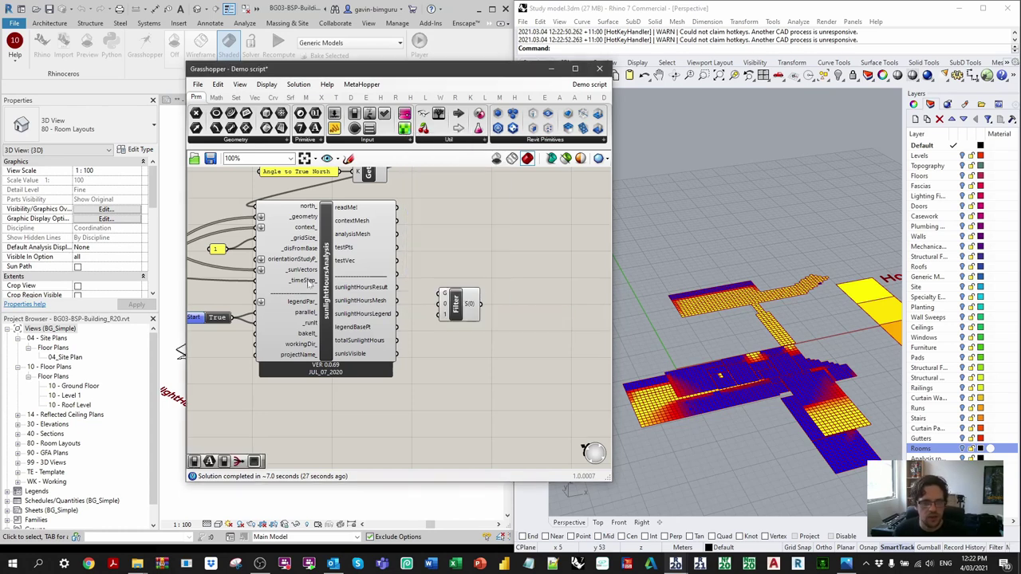
right_click(328, 268)
click(357, 349)
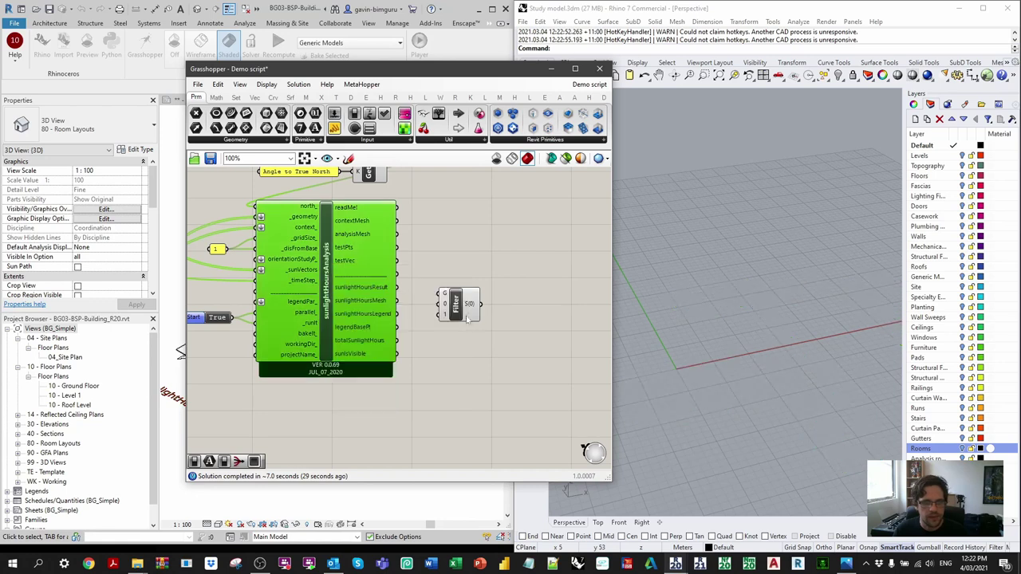
Add a Ladybug_FalseStartToggle and wire it to the gate input of the Stream Filter
drag(461, 306, 557, 338)
double_click(479, 283)
text(false d)
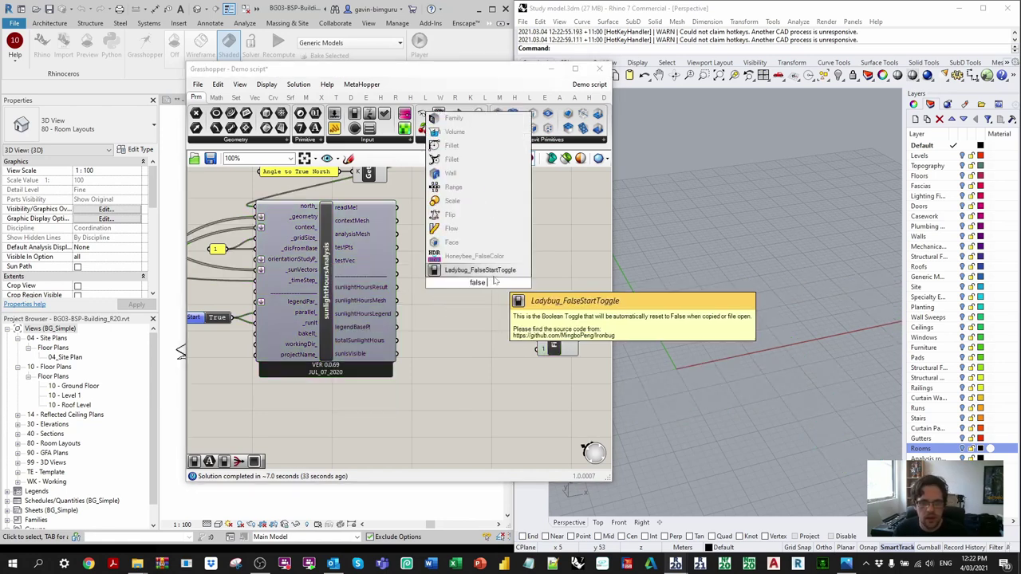
click(491, 269)
drag(525, 284, 539, 328)
drag(463, 282, 457, 287)
click(475, 348)
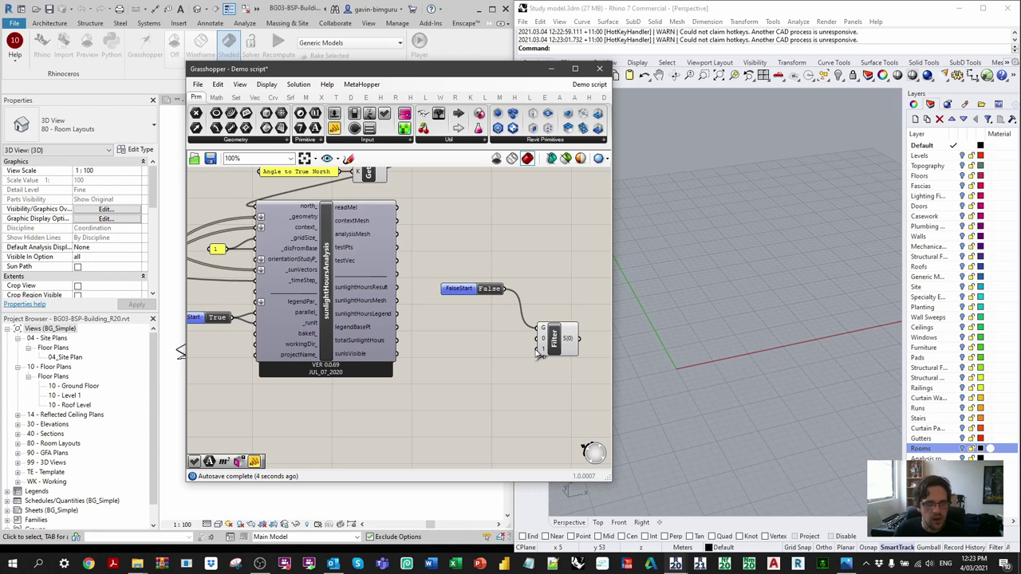
Connect sunlightHoursMesh to input 1 of the Stream Filter and set its toggle to True to preview the mesh
drag(541, 350, 389, 292)
scroll(452, 351, up, 1)
right_drag(567, 326, 460, 323)
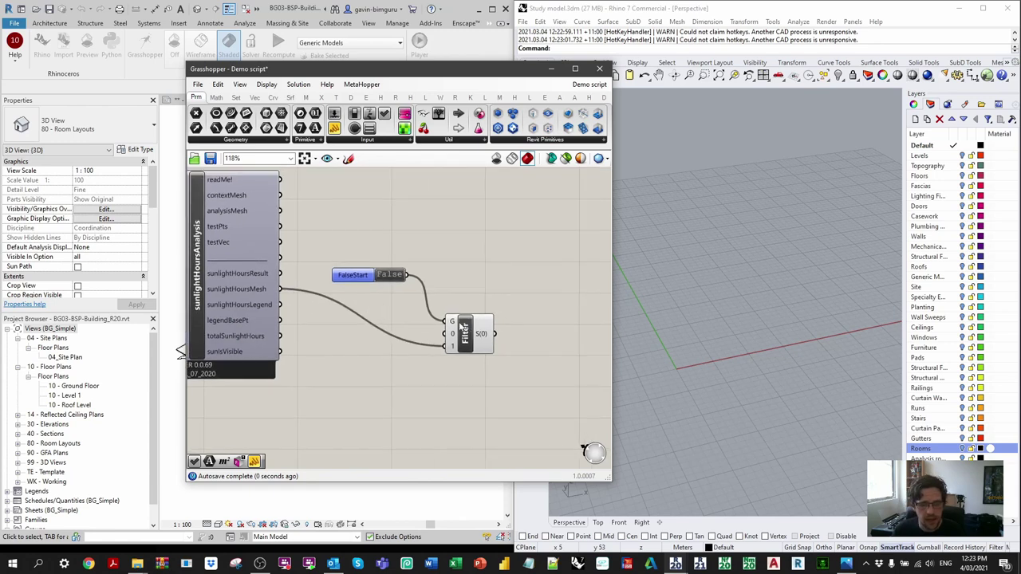
drag(481, 338, 483, 302)
click(385, 277)
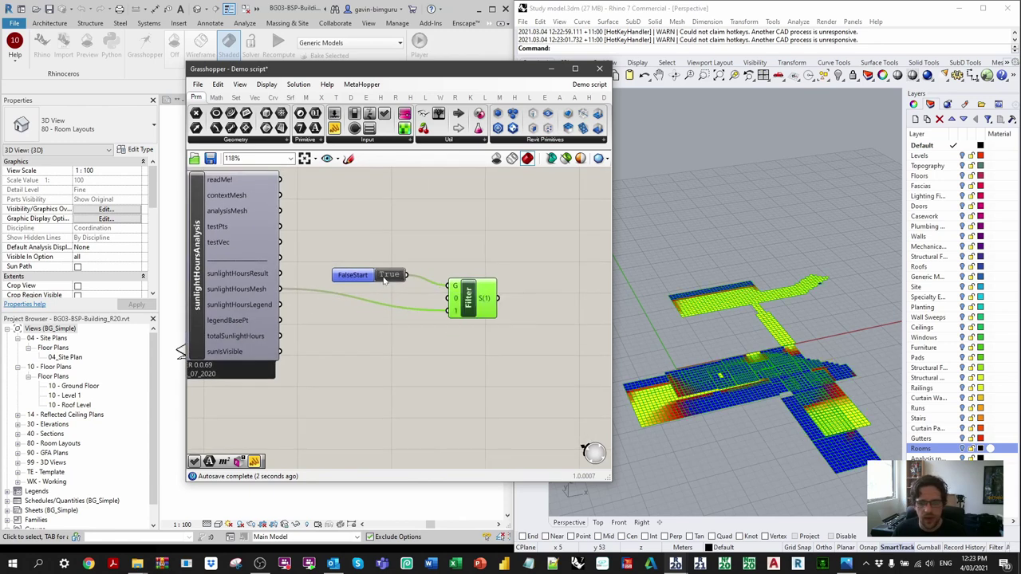
click(385, 277)
click(386, 276)
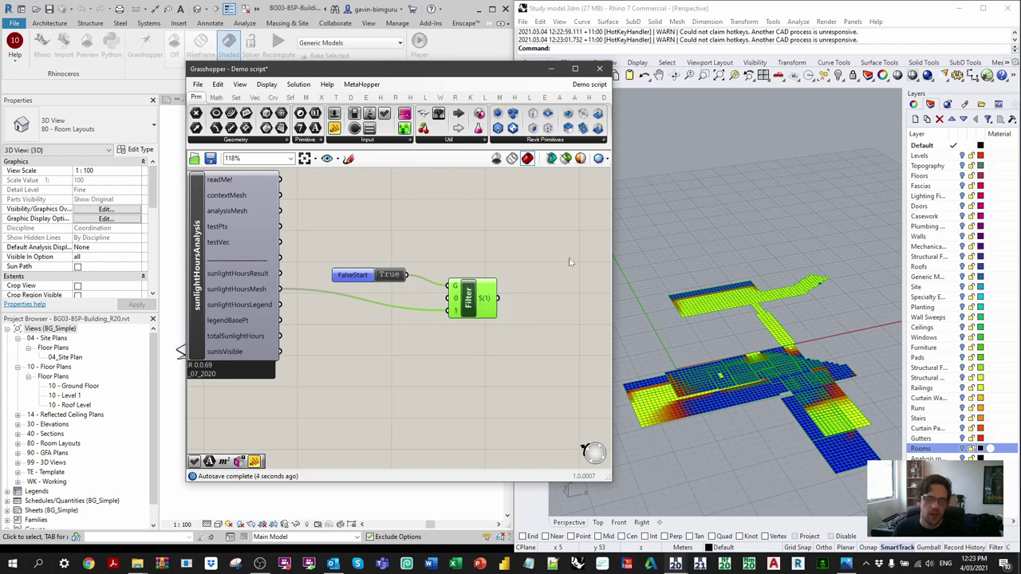
click(471, 253)
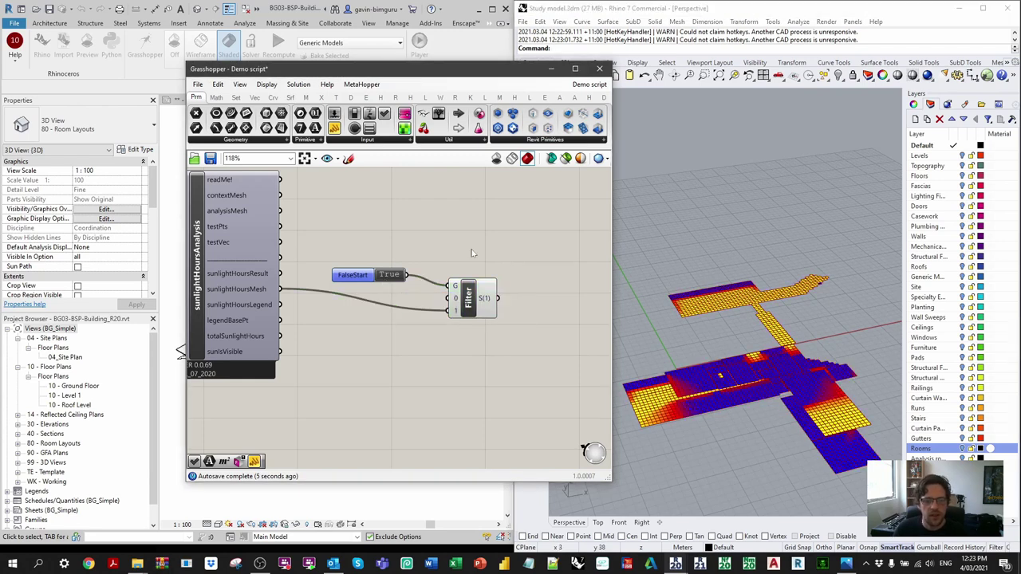
Move the Stream Filter and its False Start toggle lower and closer together, switching the toggle off and back to True
click(387, 277)
drag(468, 298, 461, 355)
click(350, 299)
drag(372, 276, 394, 344)
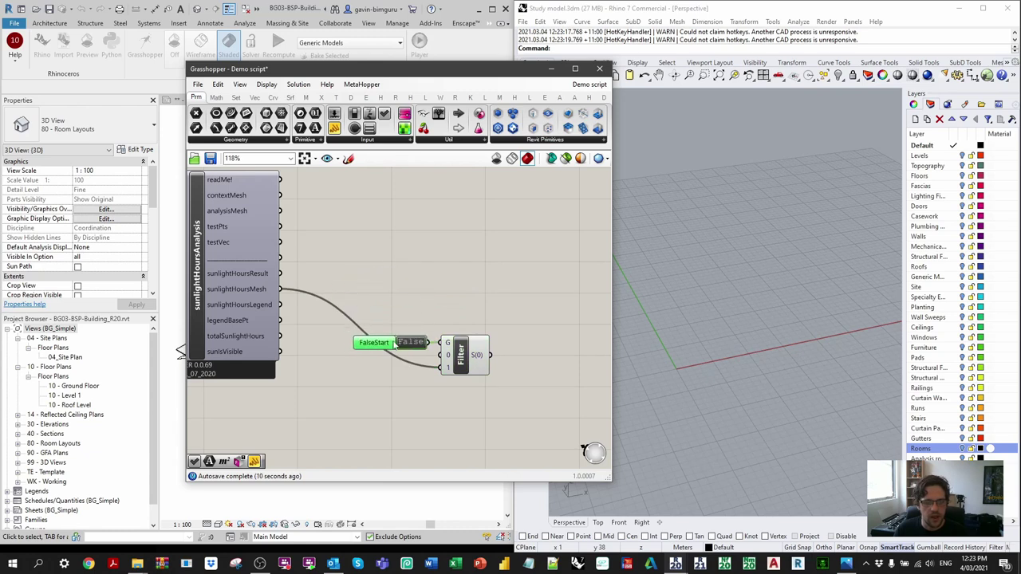
click(410, 343)
click(462, 267)
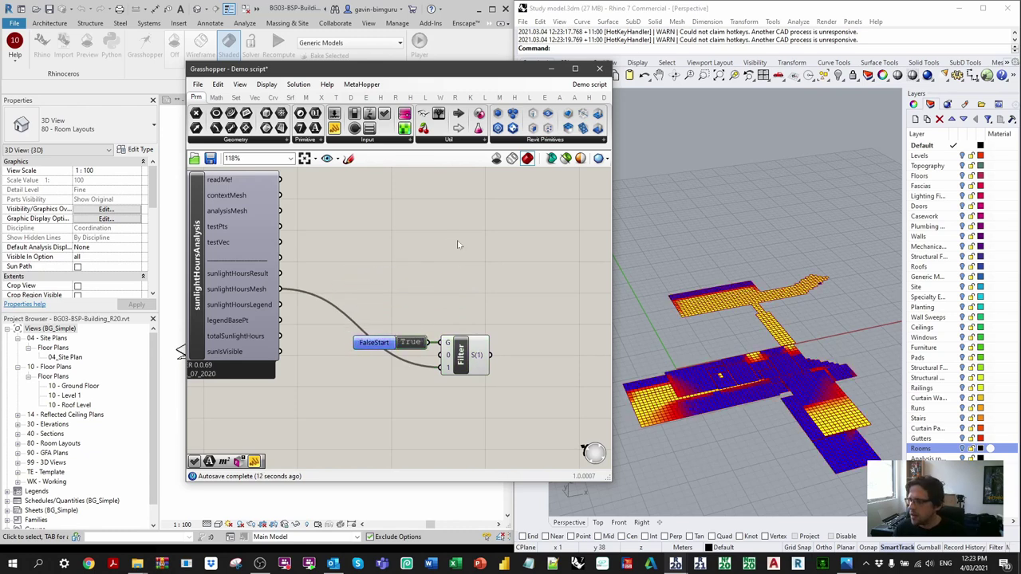
Add a Face Boundaries component above the Stream Filter and feed it the sunlightHoursMesh output
right_drag(398, 241, 458, 256)
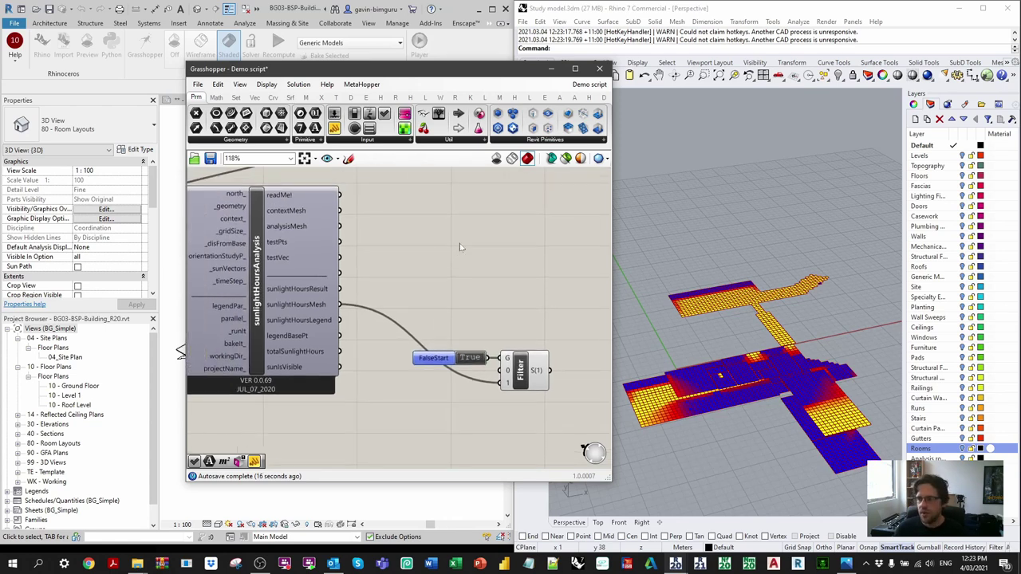
double_click(459, 244)
text(fa)
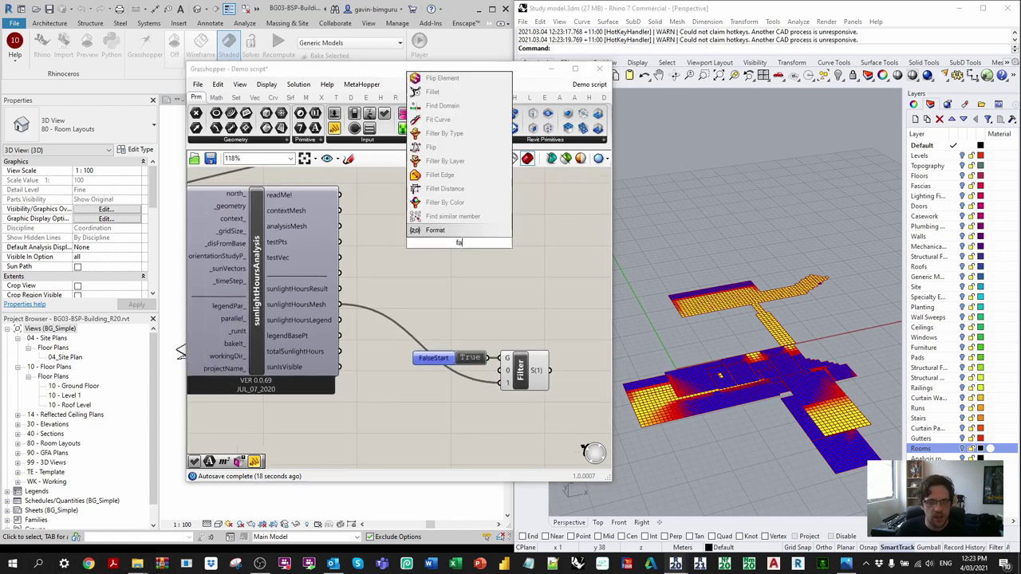
text(ce bound)
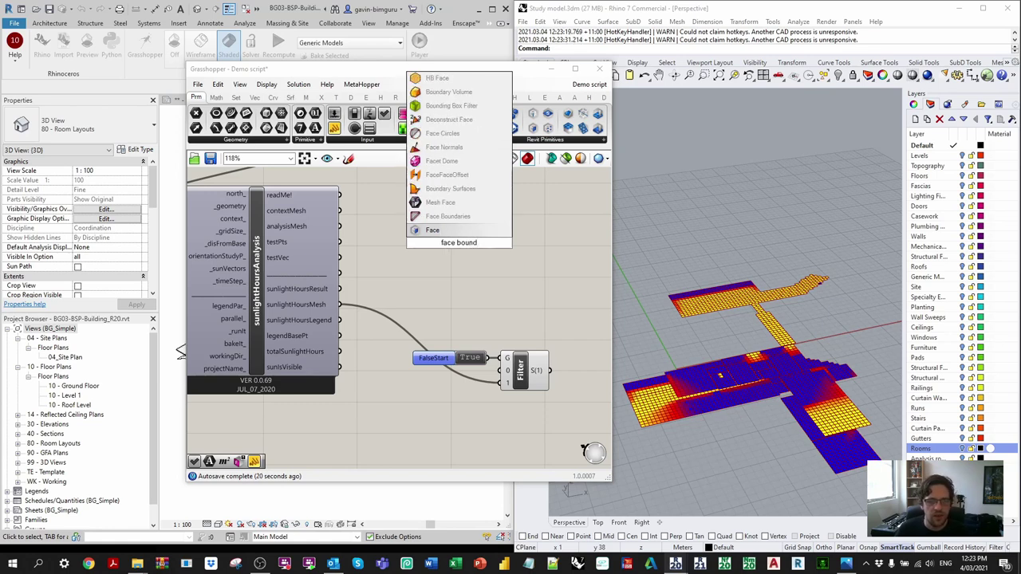
click(477, 218)
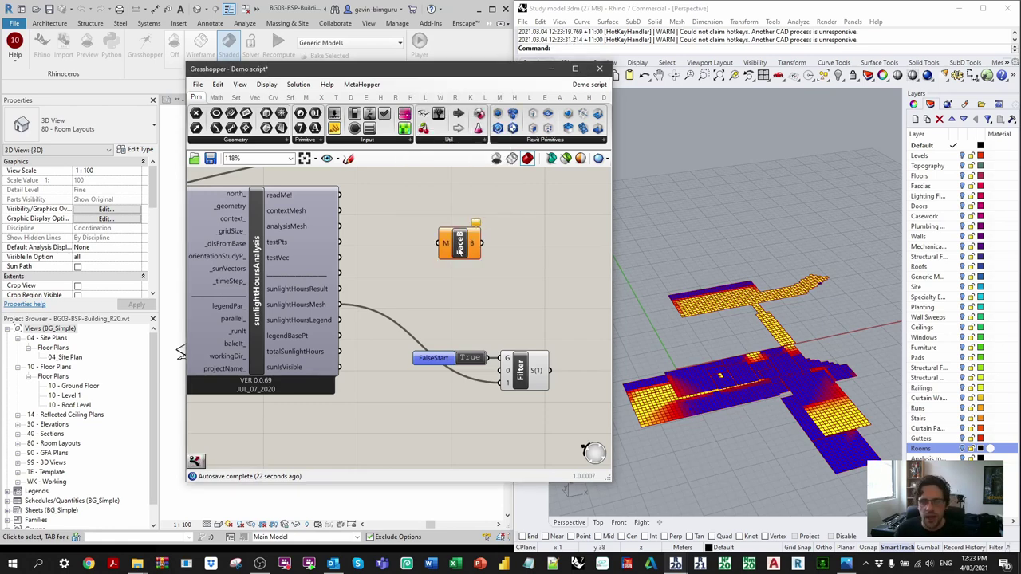
drag(460, 250, 448, 249)
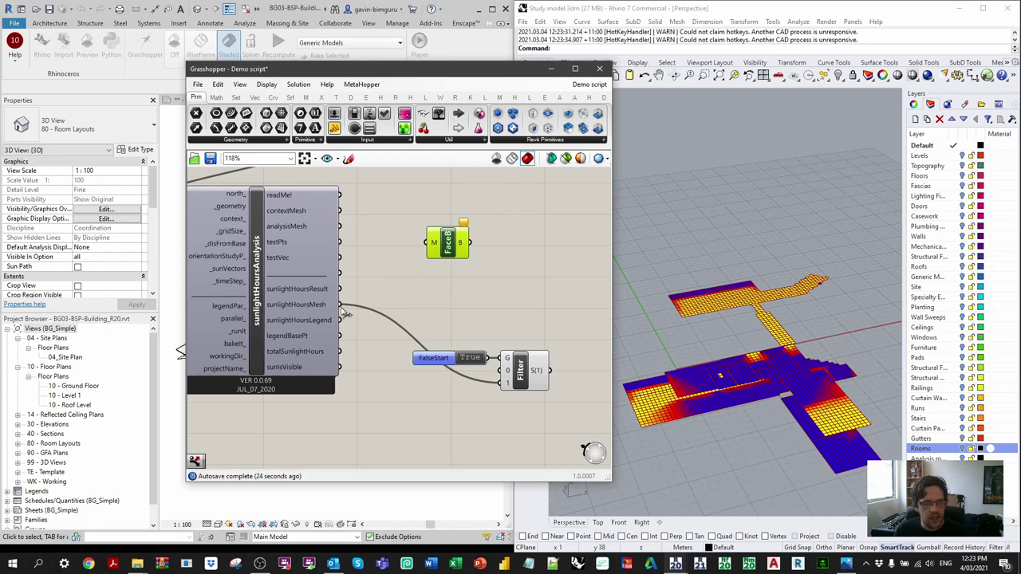
drag(341, 305, 433, 243)
mouse_move(461, 245)
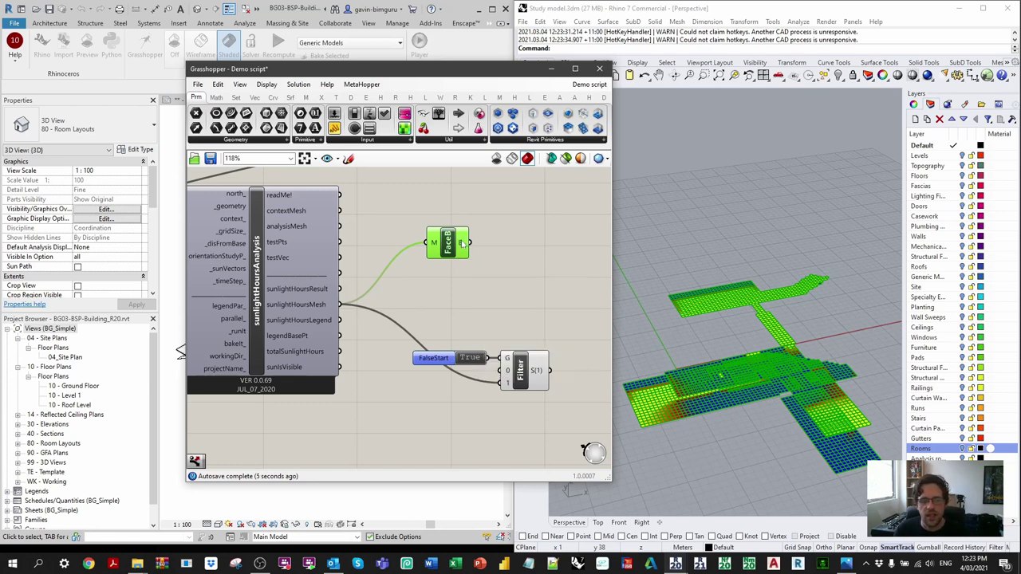
mouse_move(444, 247)
mouse_down()
mouse_move(430, 240)
mouse_move(461, 245)
mouse_up()
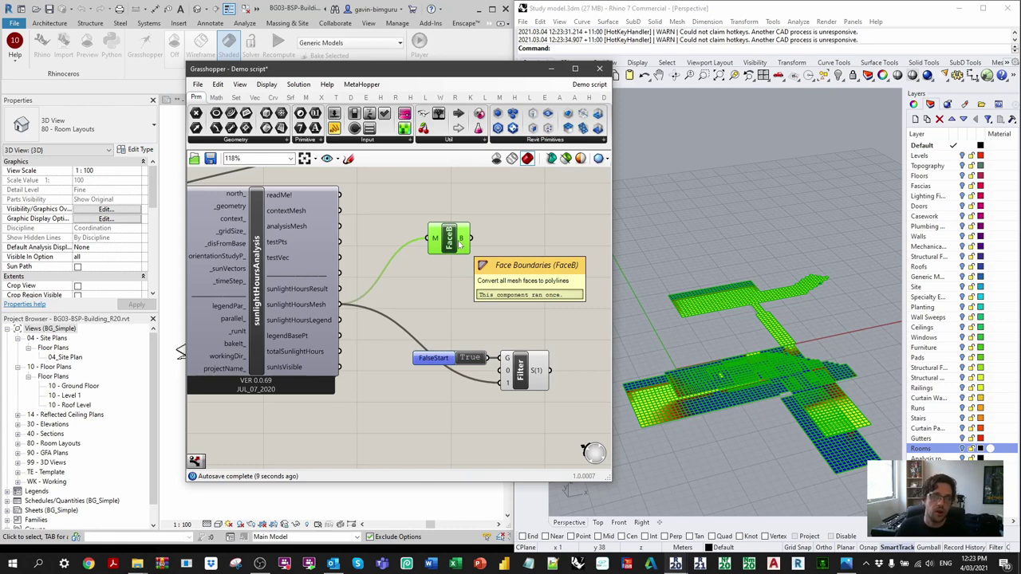
Add a List Length component below Face Boundaries, feed it the sunlightHoursResult output and flatten its length output
key(Delete)
double_click(481, 276)
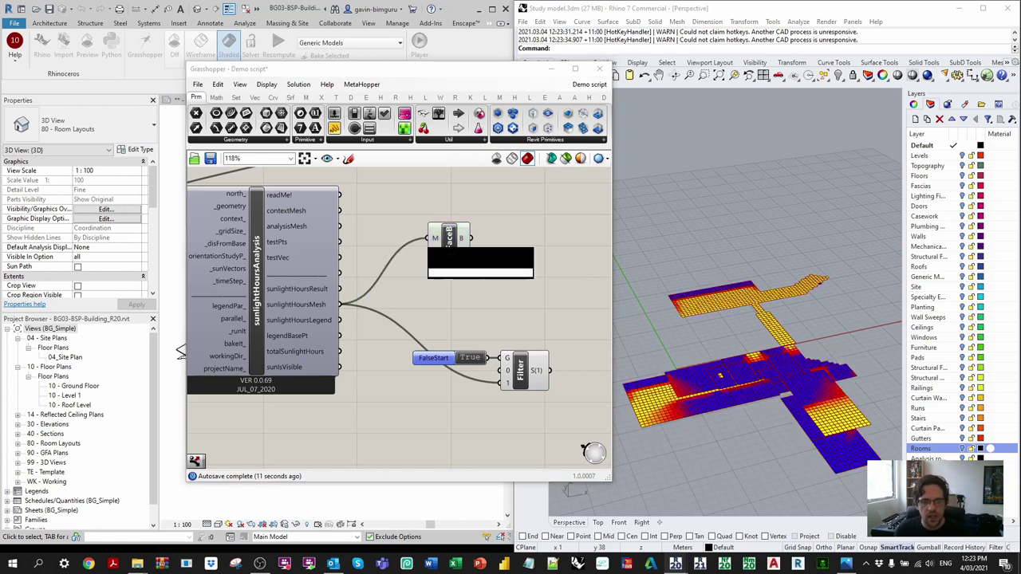
text(length list)
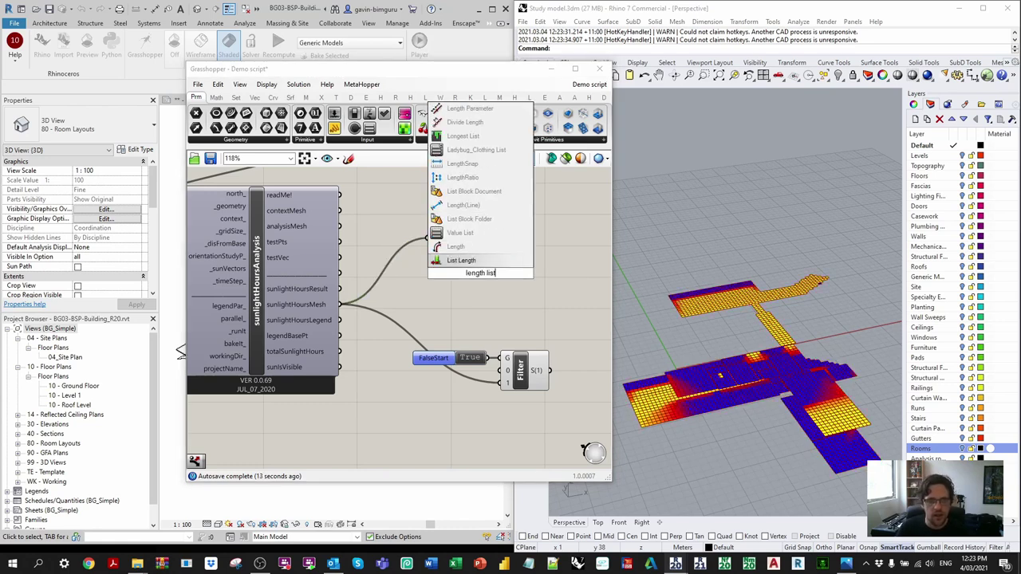
click(479, 263)
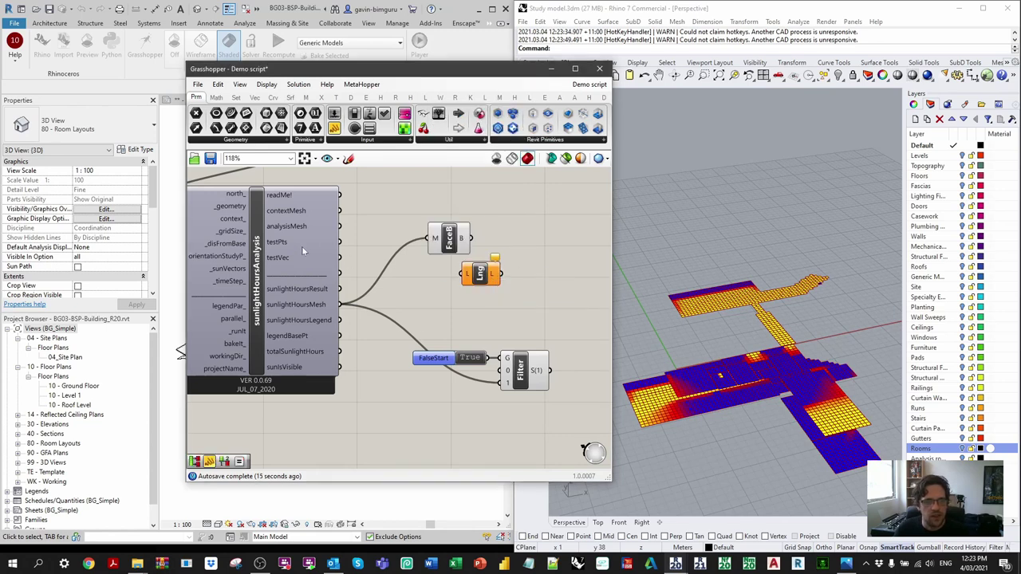
mouse_move(322, 294)
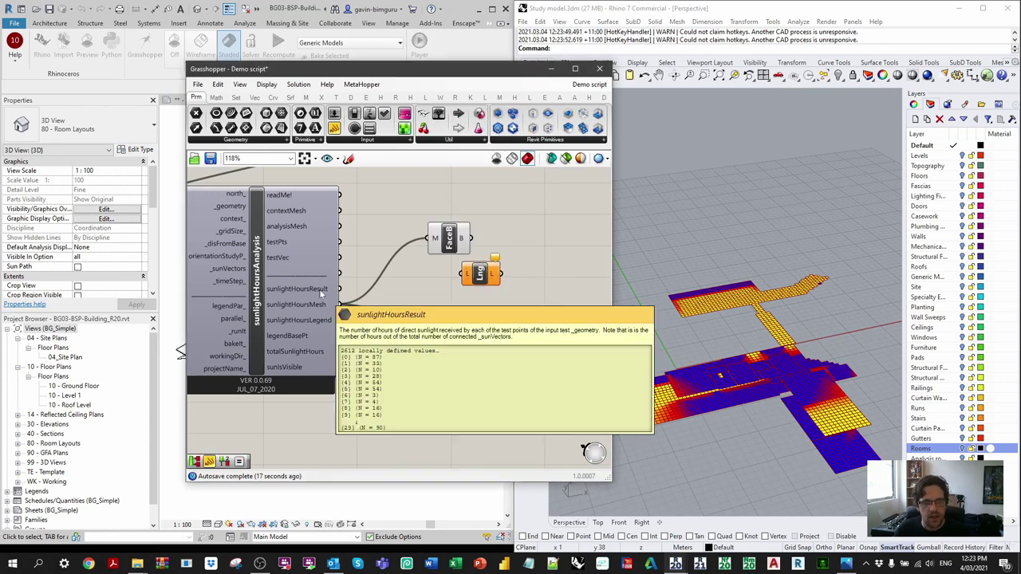
drag(340, 290, 448, 290)
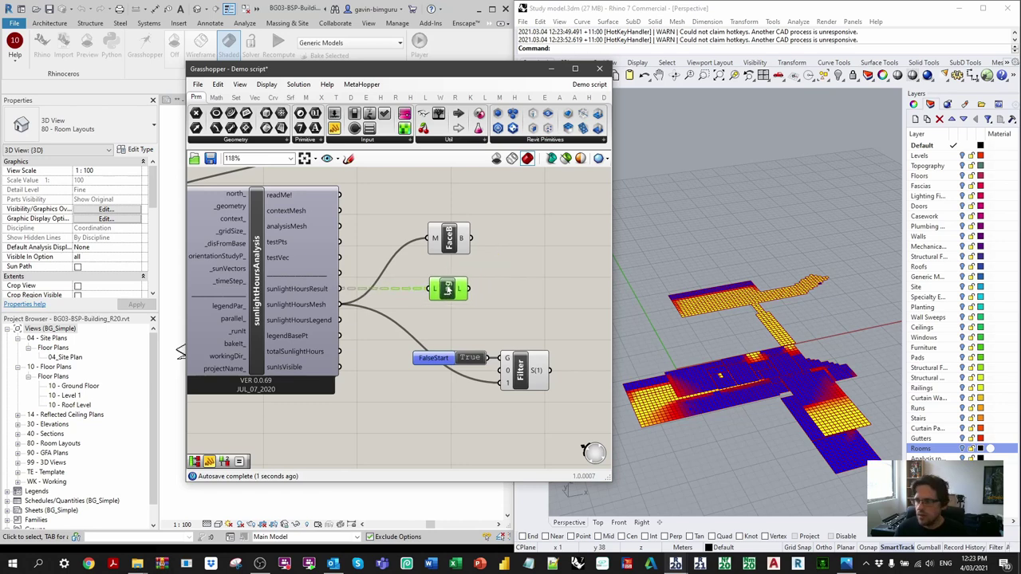
right_click(462, 290)
click(492, 318)
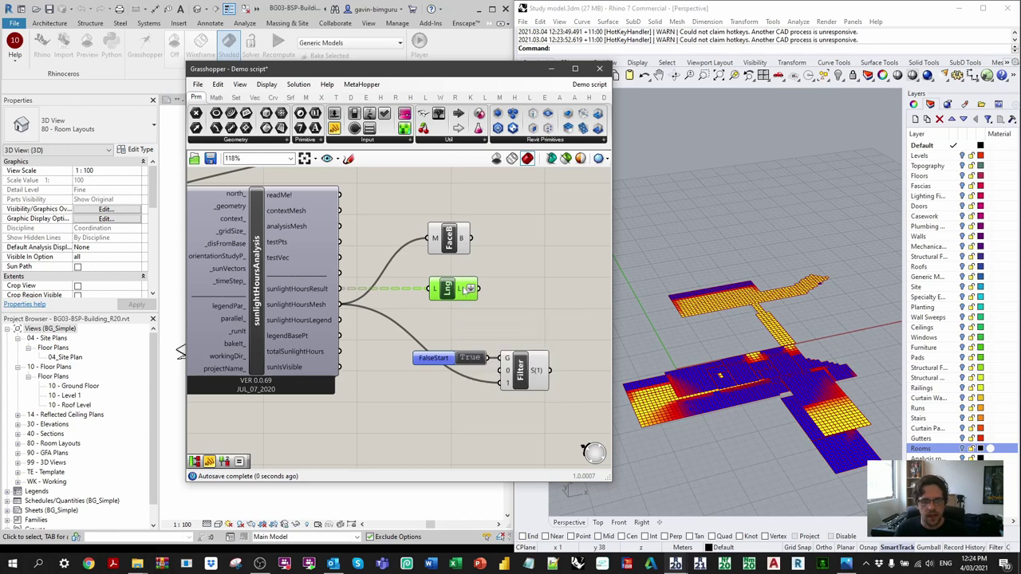
mouse_move(469, 289)
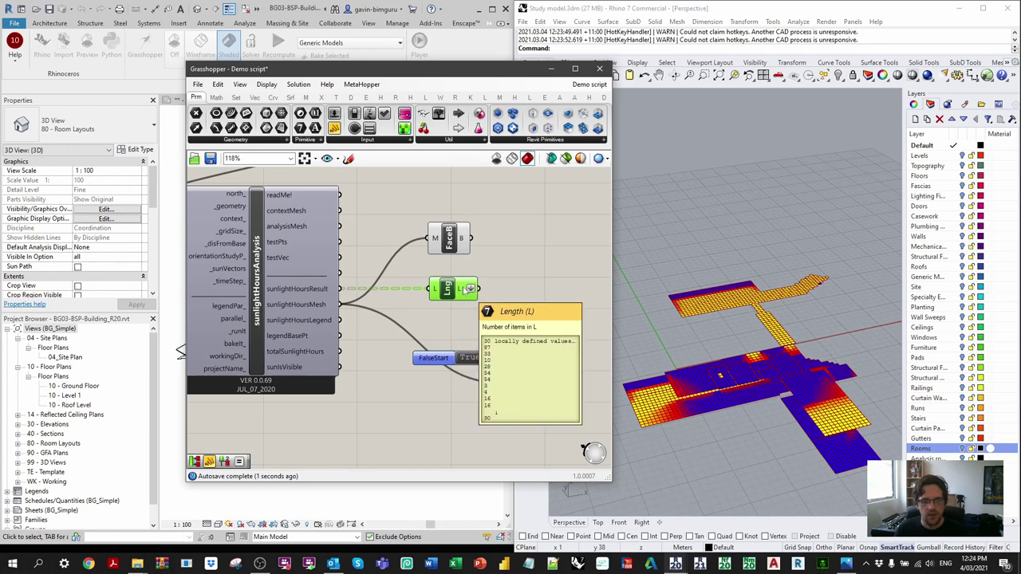
Add a Partition List component beside the Face Boundaries and List Length components
double_click(527, 261)
text(partio)
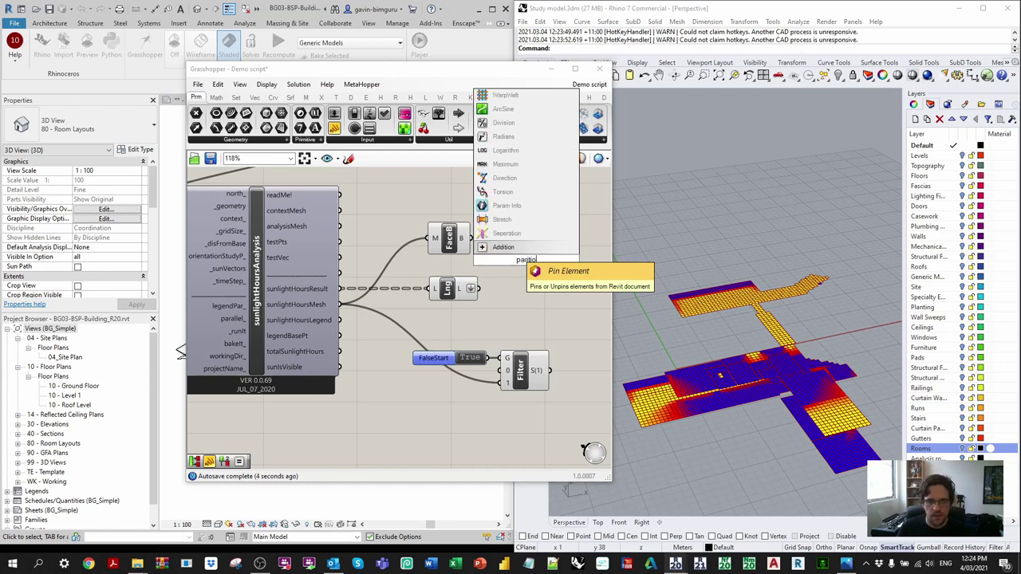
key(BackSpace)
key(BackSpace)
key(BackSpace)
key(BackSpace)
key(BackSpace)
key(BackSpace)
text(list)
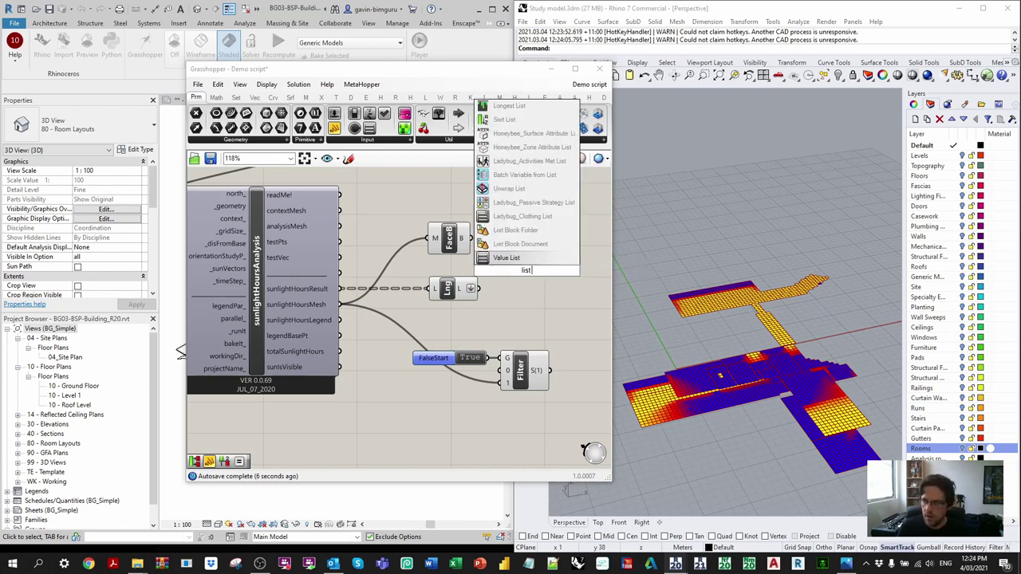
text( pa)
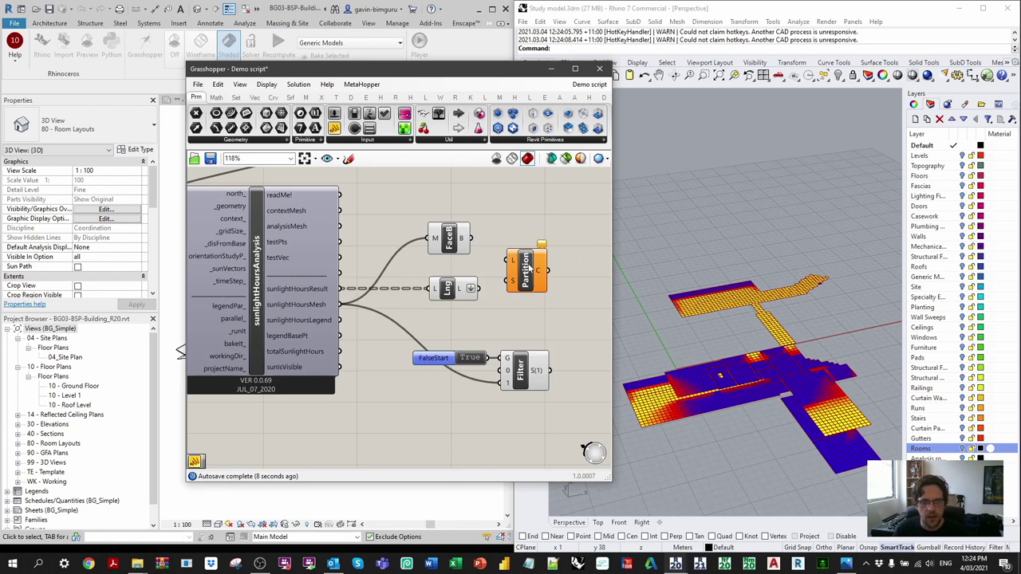
key(Return)
Connect Face Boundaries to the list input and List Length to the size input of Partition List, and hide its preview
drag(471, 238, 530, 269)
click(549, 311)
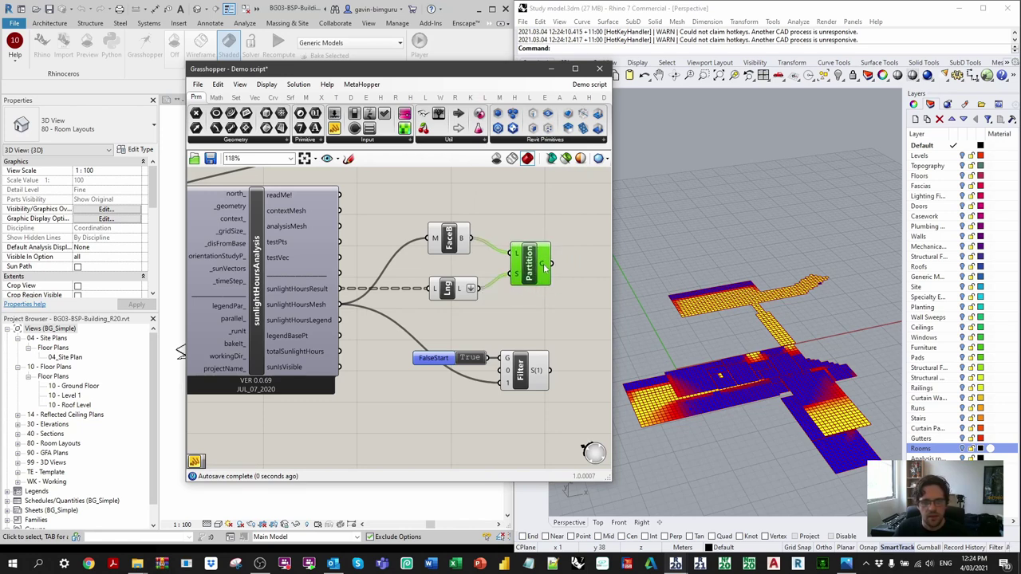
mouse_move(543, 268)
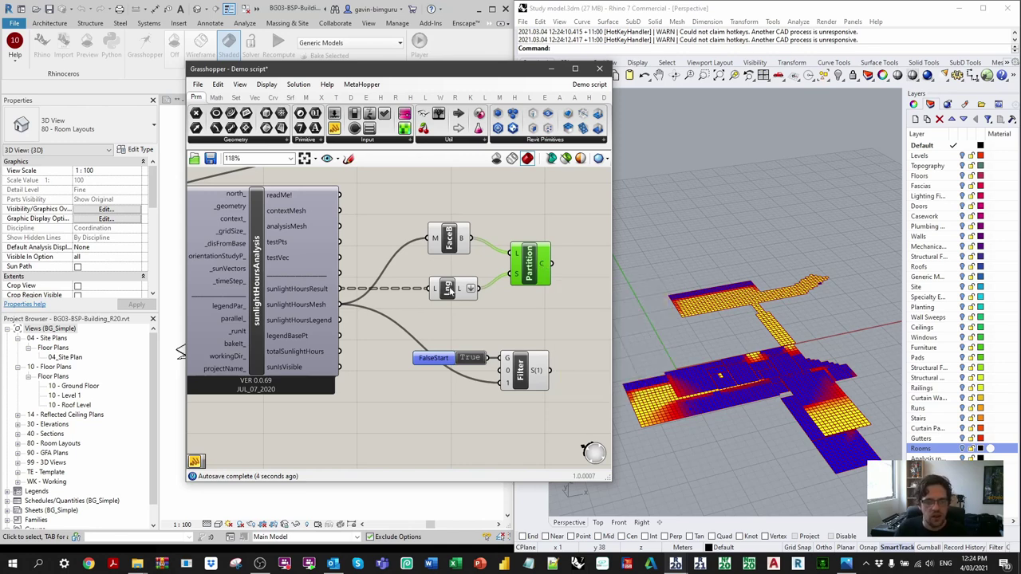
Nudge the Face Boundaries component slightly towards Partition List and turn off its preview
click(446, 288)
drag(450, 242, 456, 245)
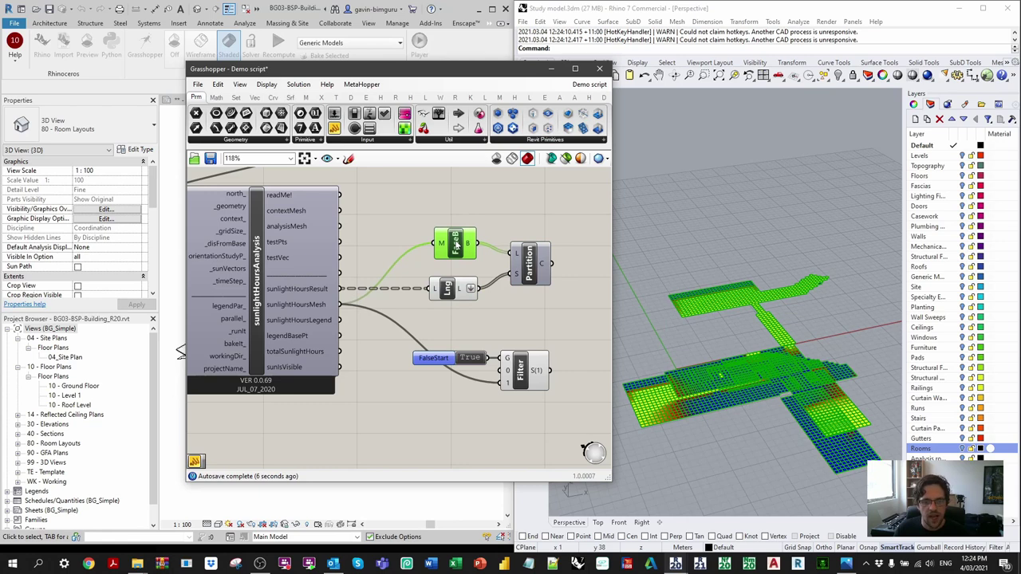
right_click(459, 242)
click(493, 262)
right_drag(535, 213, 504, 211)
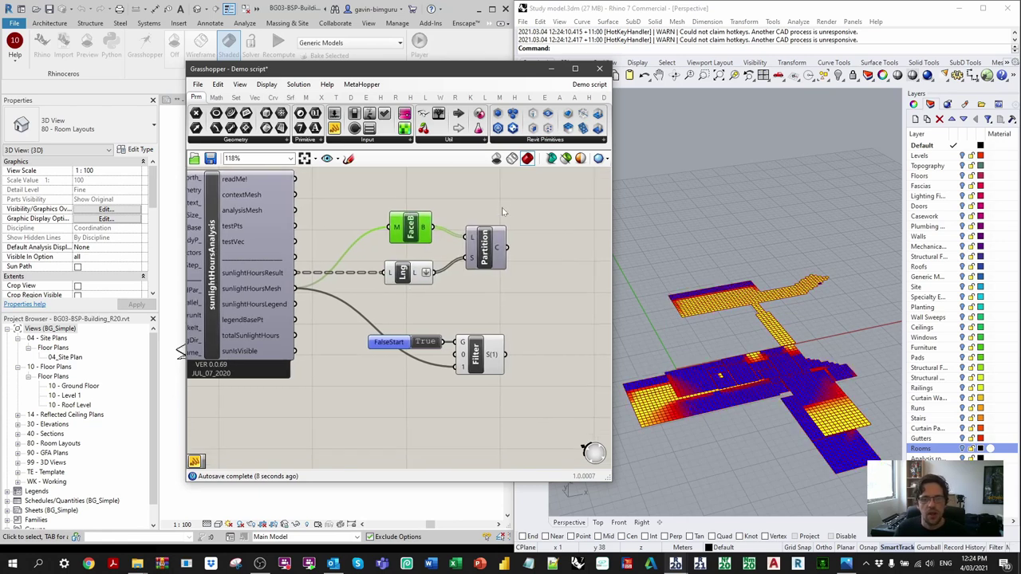
click(559, 267)
Add a Larger Than component below Partition List, moving the Stream Filter and its False Start toggle lower to make room
right_drag(578, 288, 547, 252)
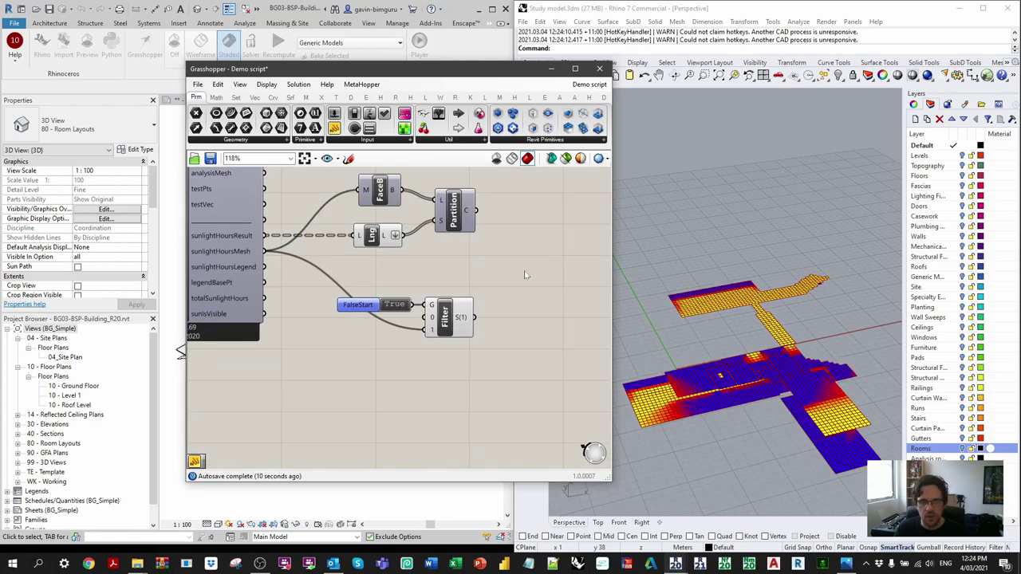
double_click(524, 289)
text(larger)
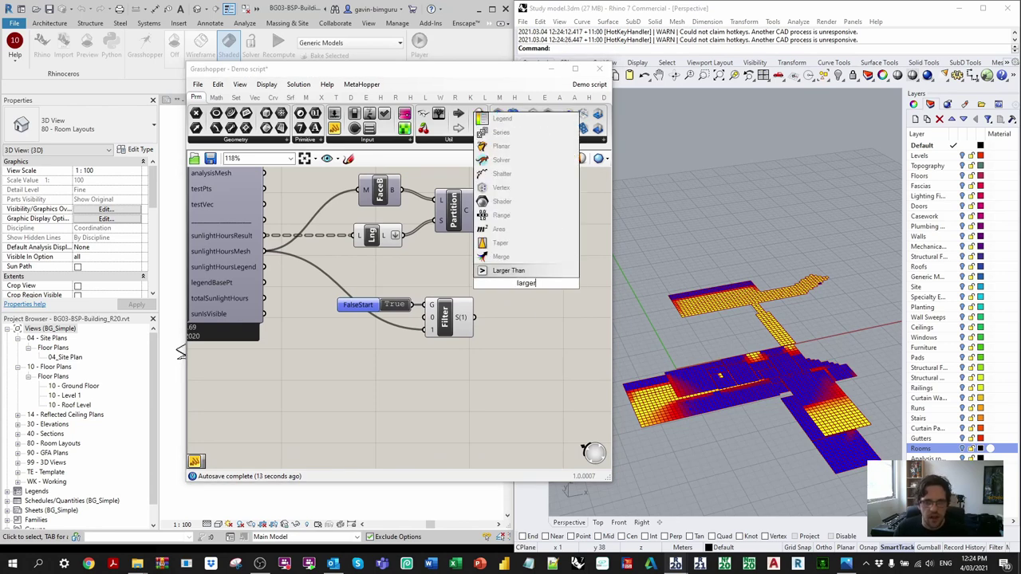
key(Return)
drag(474, 365, 367, 291)
drag(445, 314, 453, 351)
click(437, 301)
drag(523, 290, 463, 292)
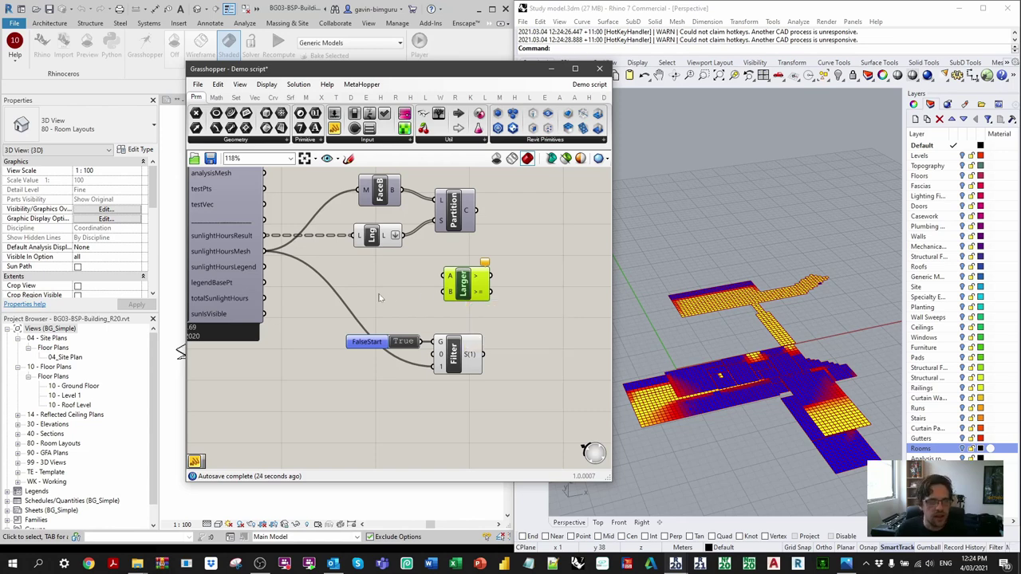
Connect the sunlightHoursResult output to input A of the Larger Than component
right_drag(389, 287, 481, 269)
click(481, 269)
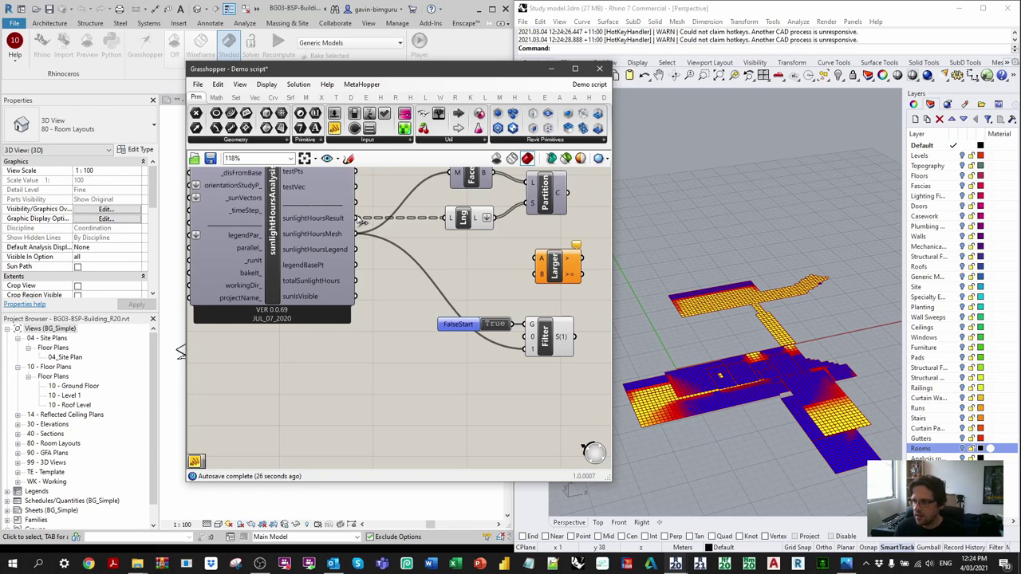
drag(359, 218, 541, 262)
Create a number slider from 0 to 7 set to 2, wire it to input B of Larger Than, and place it below the sunlight analysis component
double_click(408, 389)
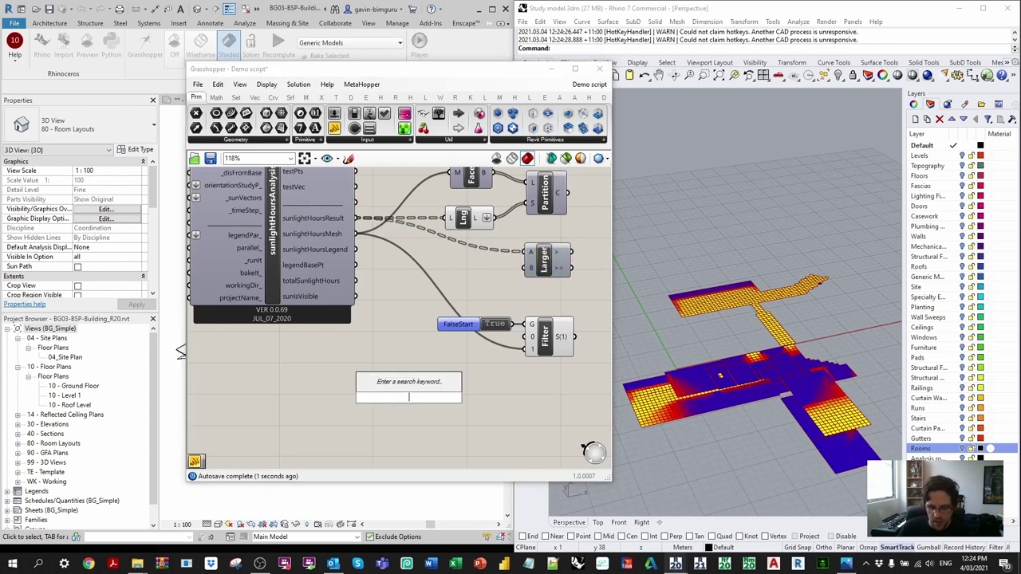
text(0<2<7)
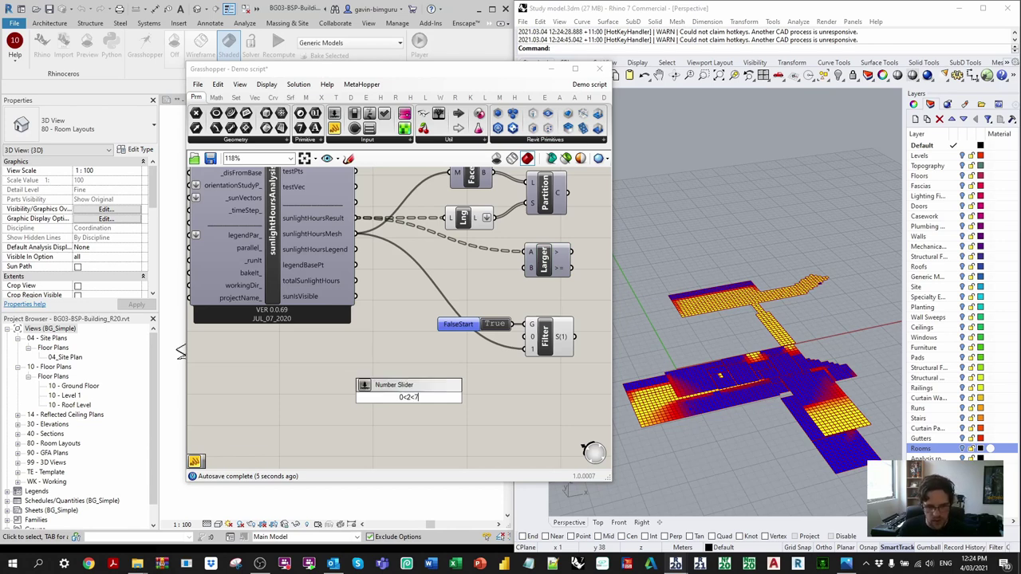
key(Return)
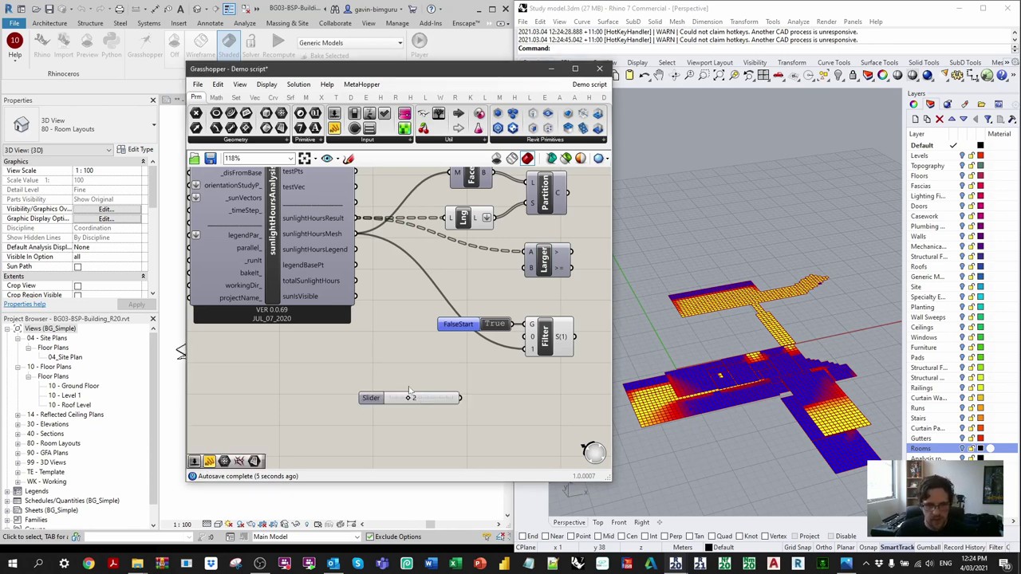
drag(459, 397, 526, 267)
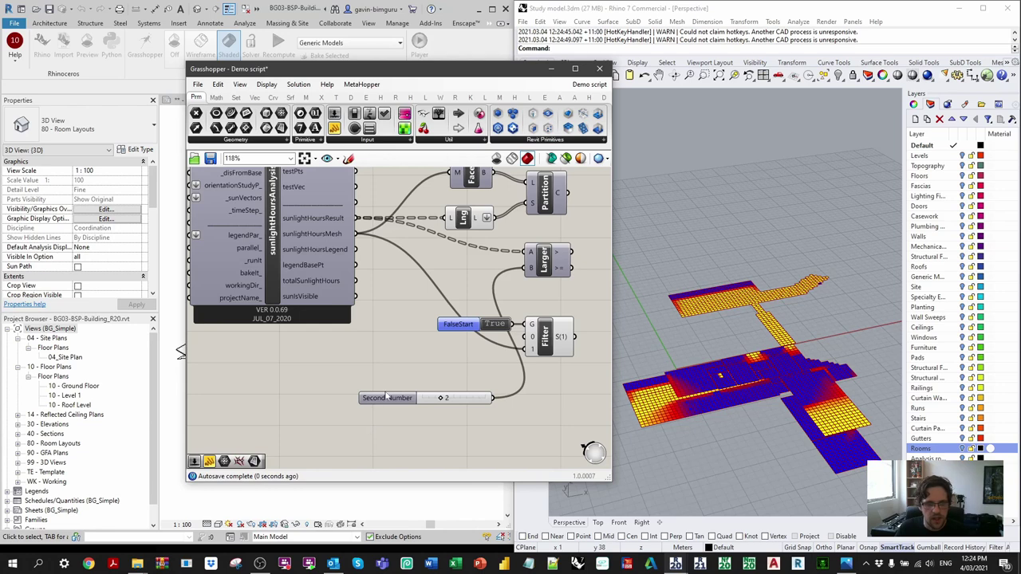
drag(385, 391, 254, 348)
Add a Dispatch component to the right of the Partition List and Larger Than components
right_drag(595, 299, 410, 298)
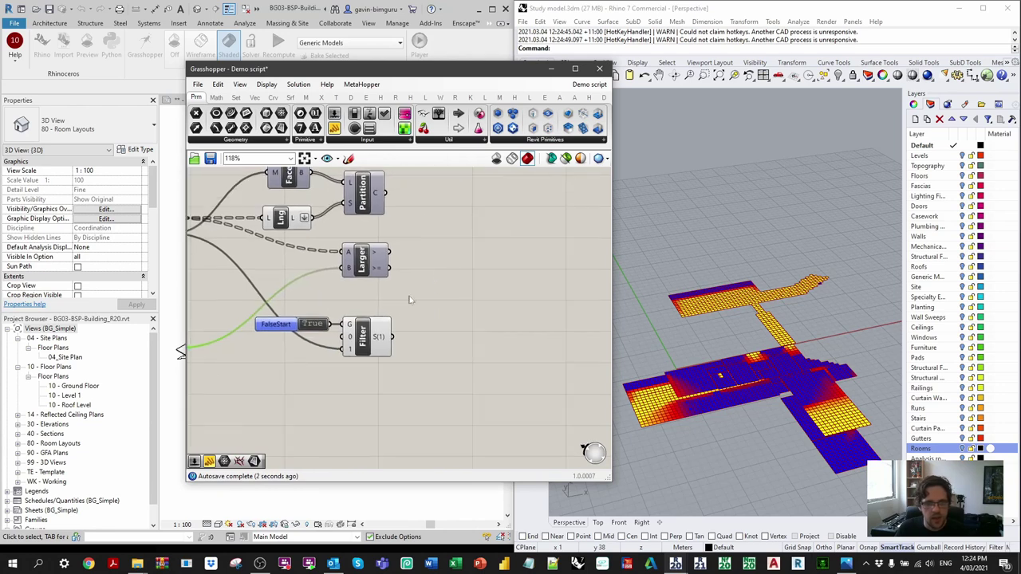
scroll(419, 263, up, 2)
mouse_move(349, 251)
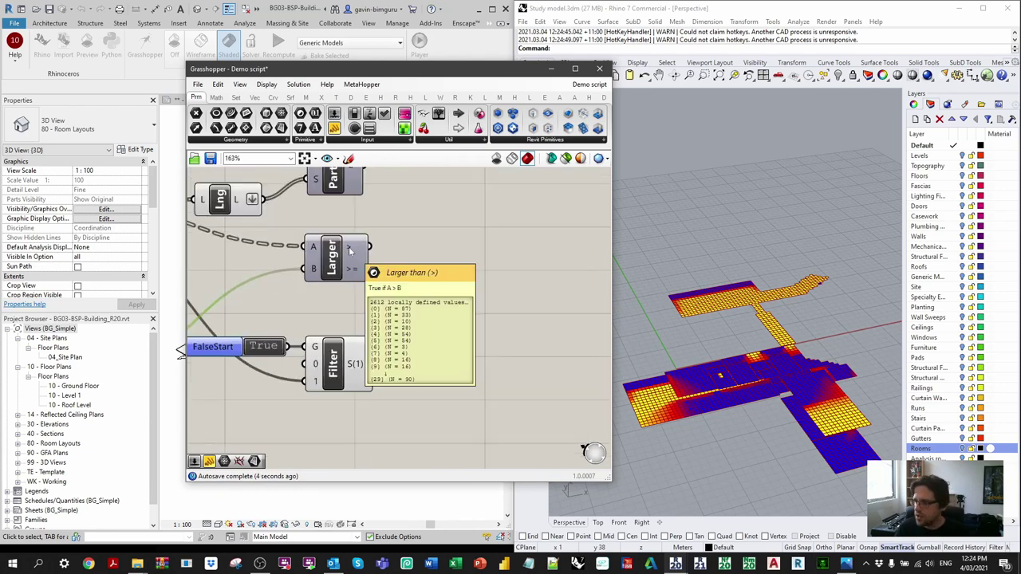
double_click(478, 239)
text(dispatch)
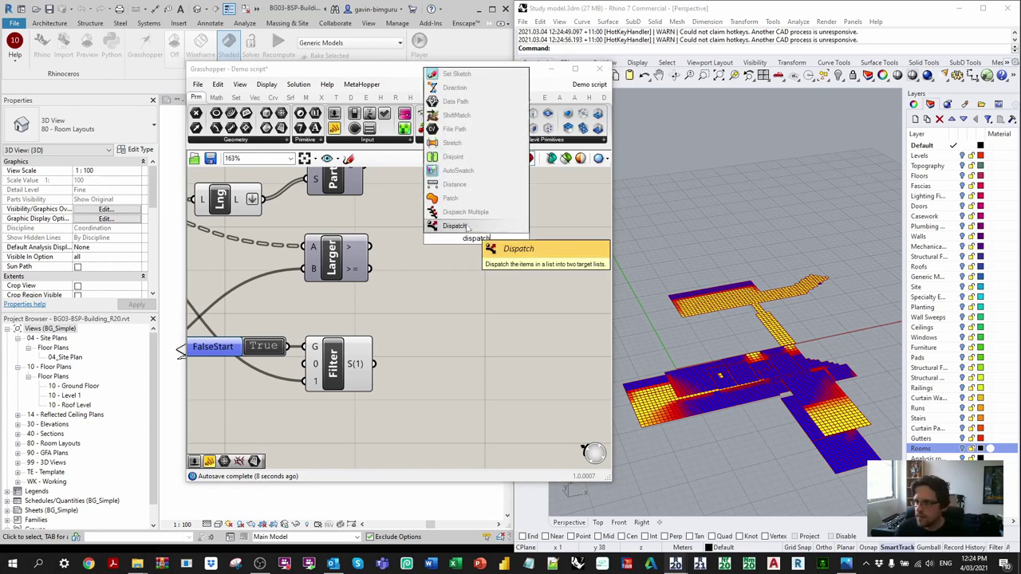
click(468, 227)
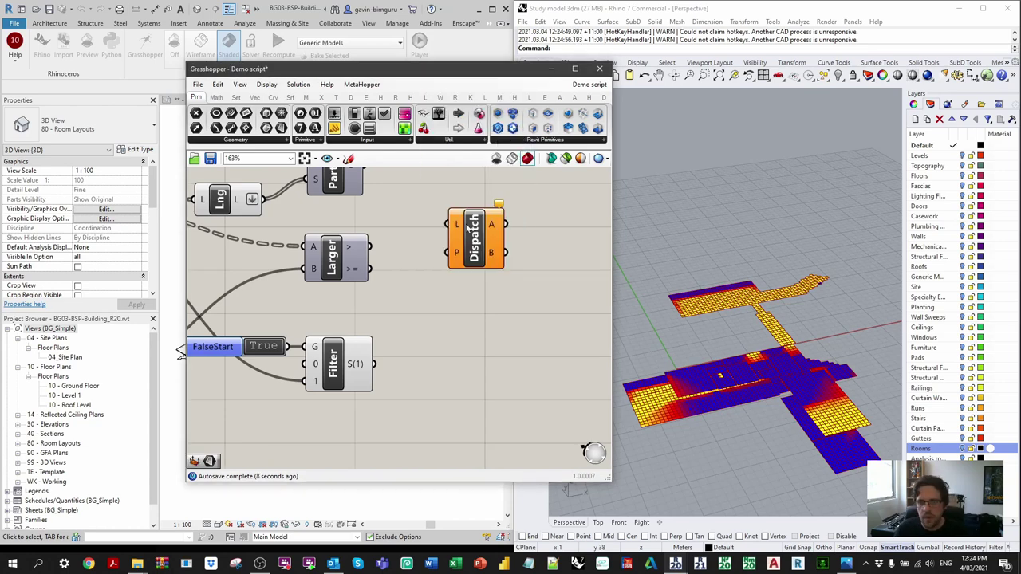
right_drag(468, 228, 448, 289)
drag(448, 290, 477, 257)
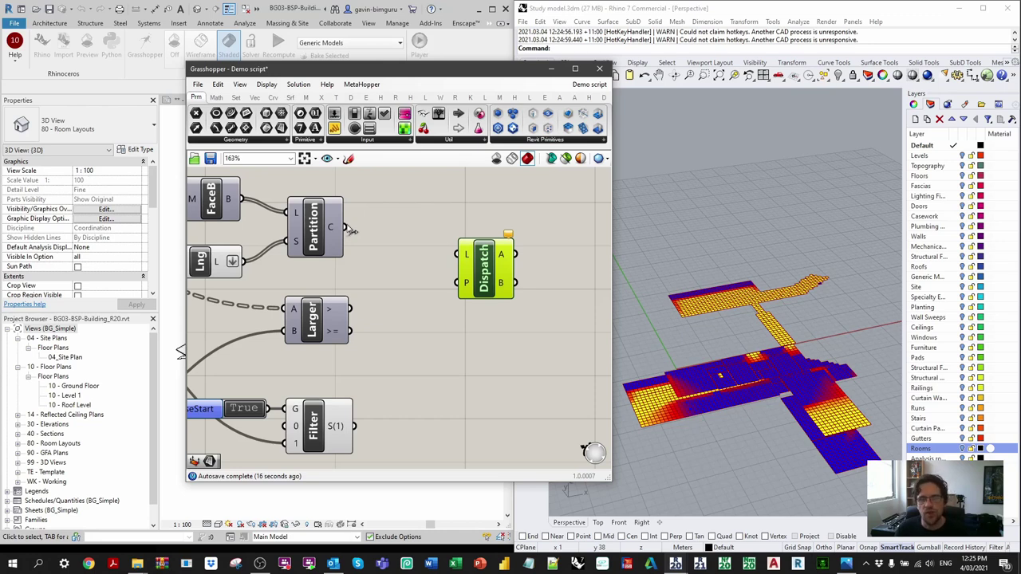
Connect the Partition List output to Dispatch input L and the Larger Than component's >= output to input P
drag(347, 229, 461, 254)
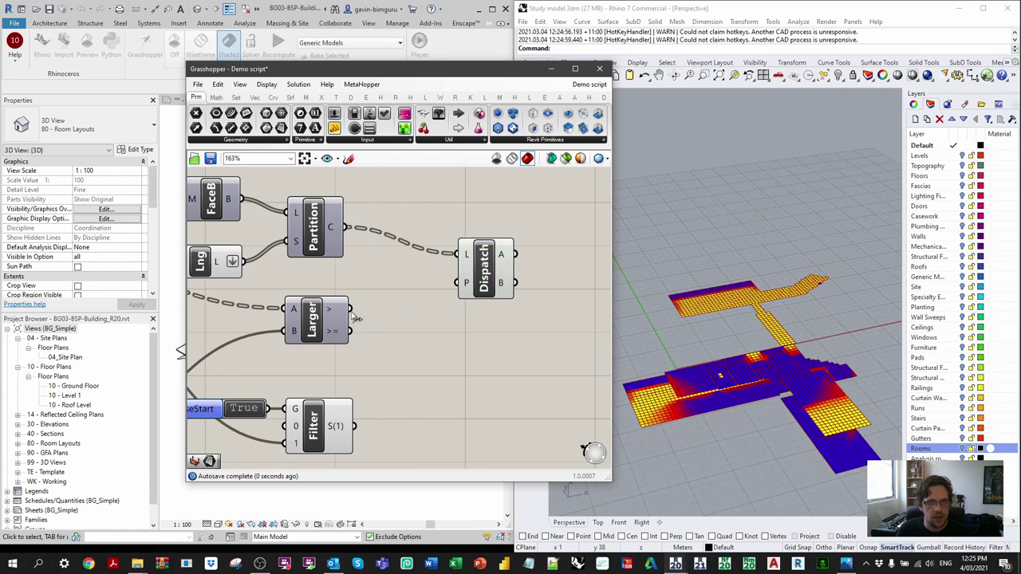
drag(348, 309, 461, 283)
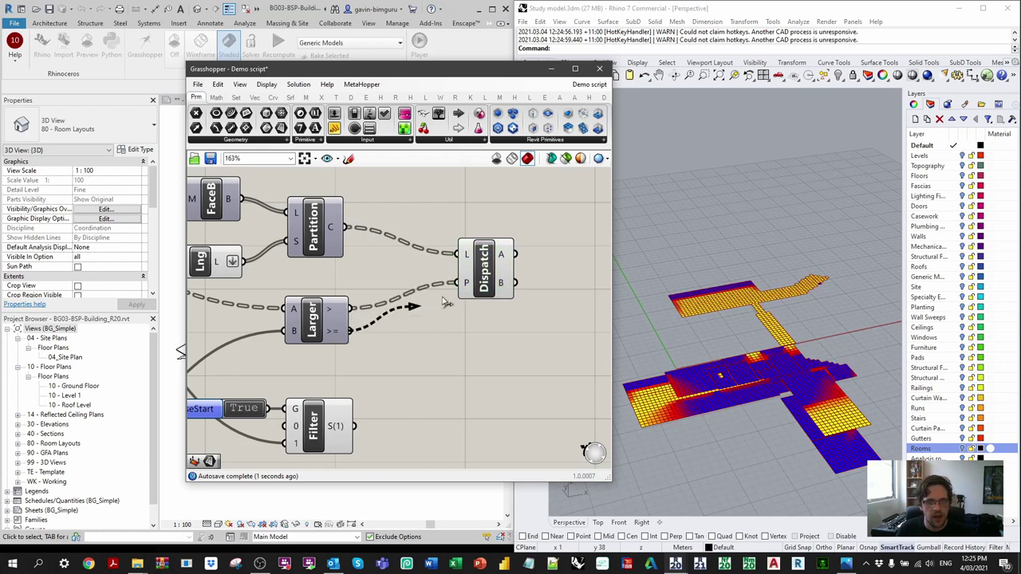
click(483, 289)
drag(349, 330, 479, 266)
click(397, 228)
scroll(385, 281, down, 2)
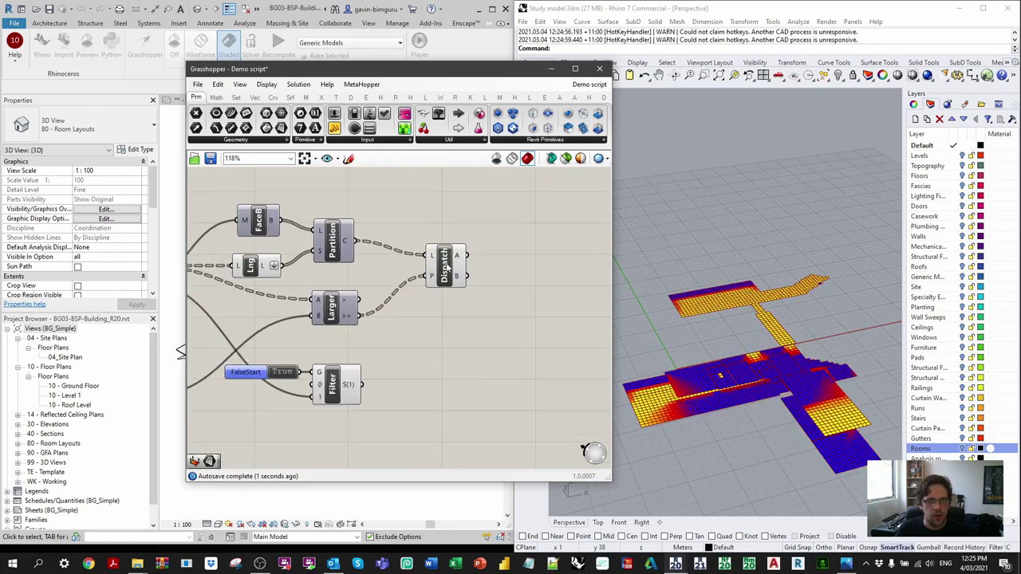
Turn off the Dispatch component's preview and switch off the False Start toggle feeding the Stream Filter
click(445, 263)
right_click(456, 264)
click(523, 274)
right_drag(523, 274, 418, 263)
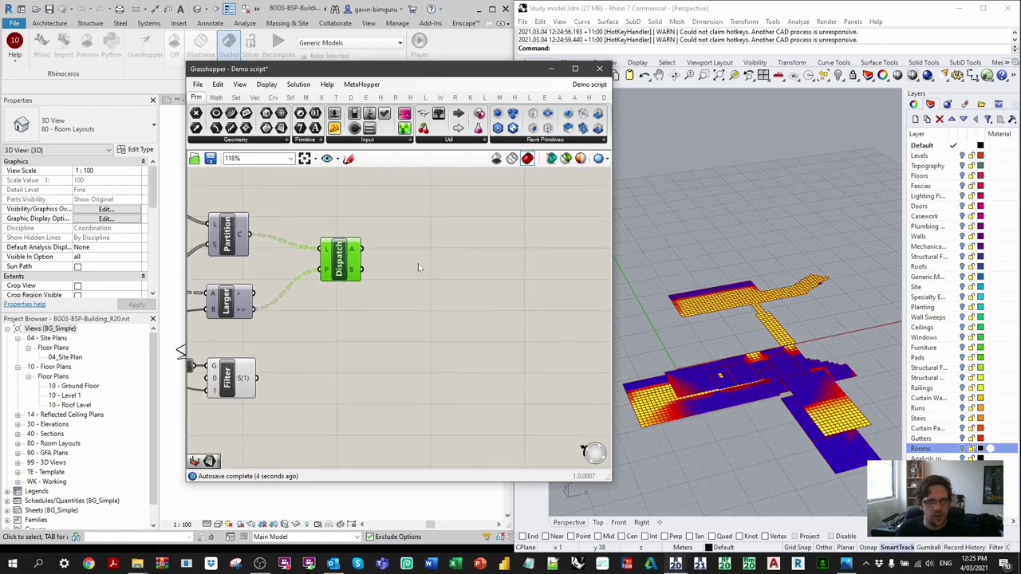
click(422, 262)
right_drag(235, 375, 313, 369)
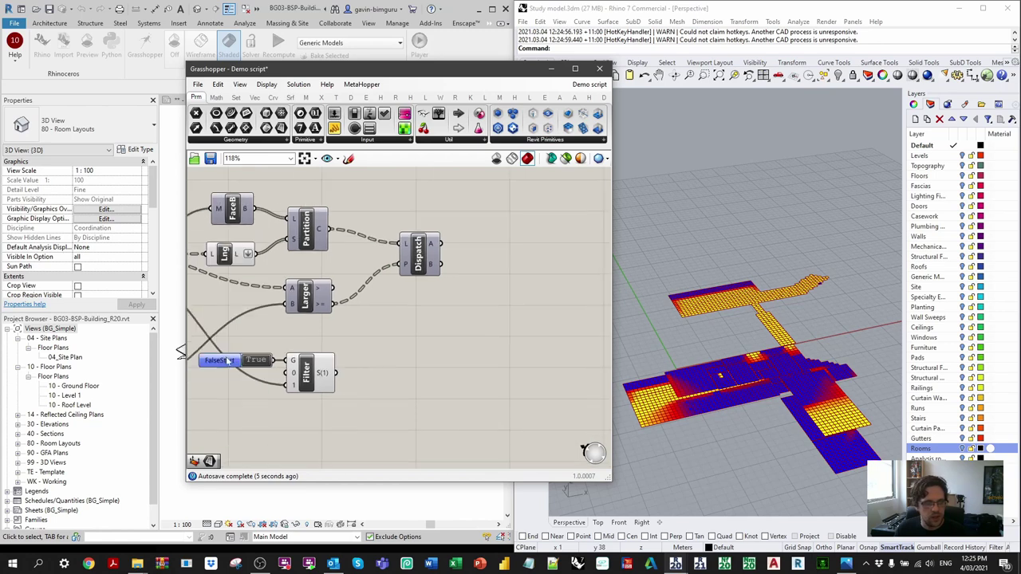
double_click(263, 363)
Add a Custom Preview component to the right of Dispatch and connect Dispatch output A to its G input
right_drag(479, 294, 343, 296)
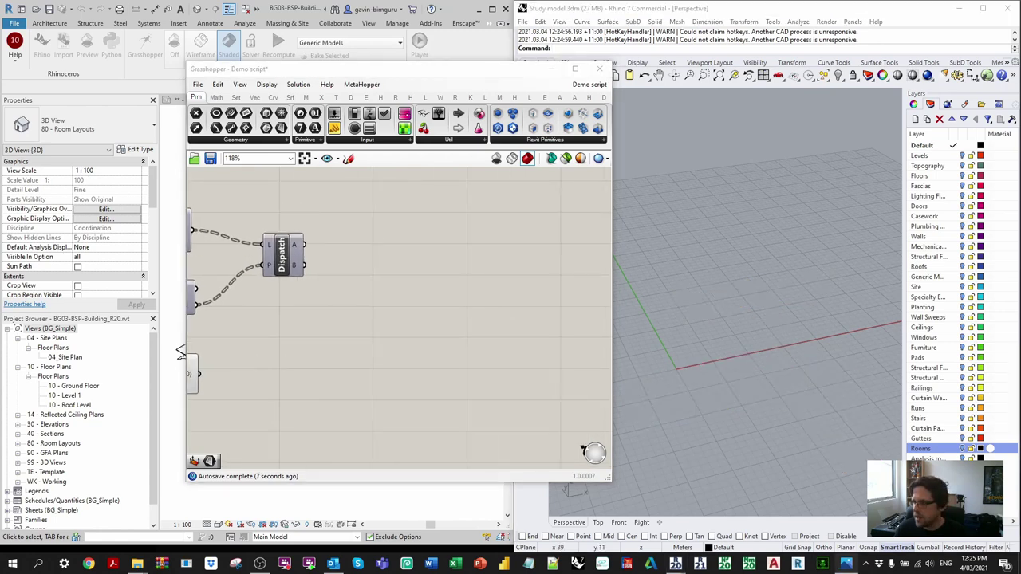
double_click(384, 259)
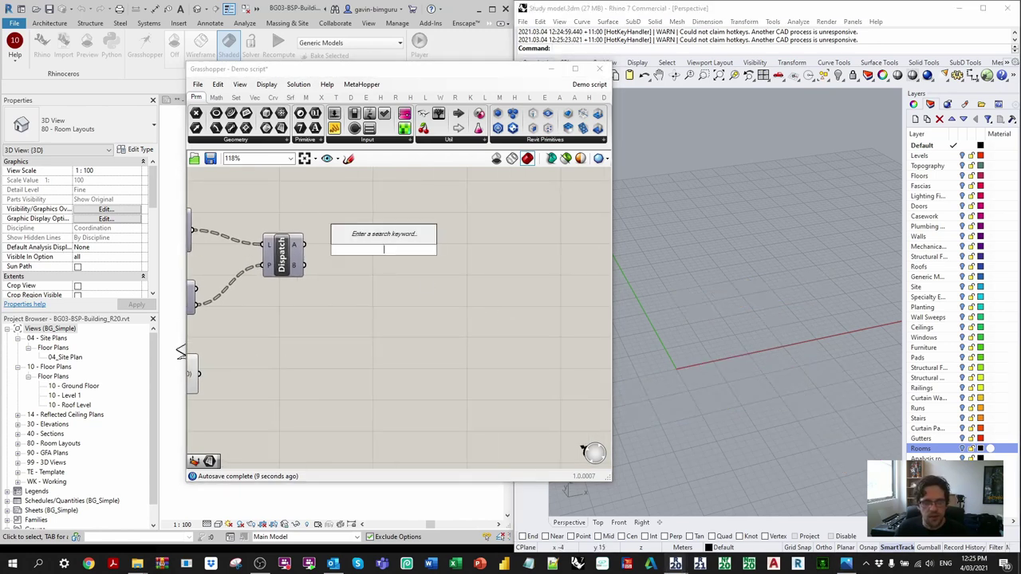
text(custom pre)
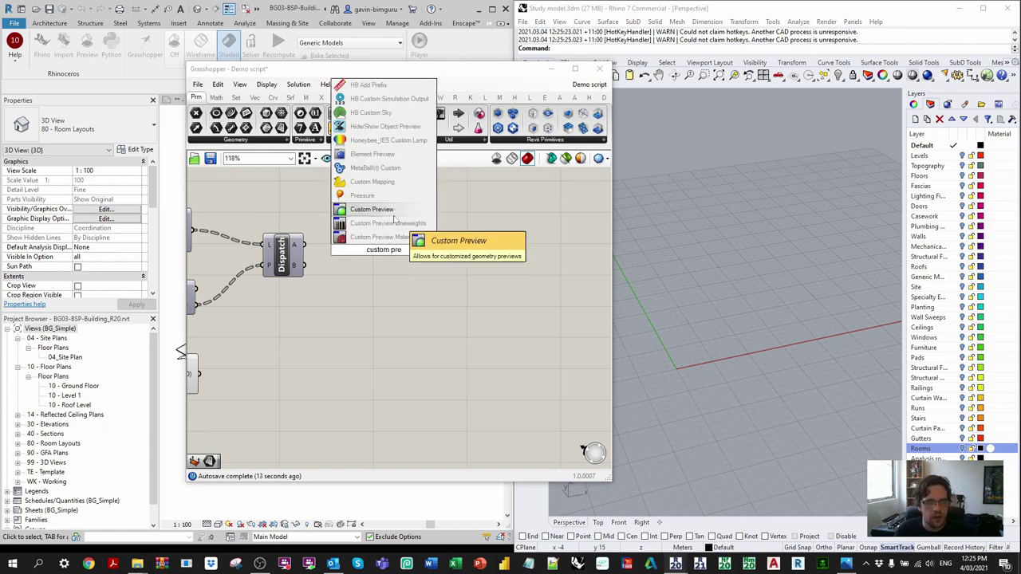
click(393, 214)
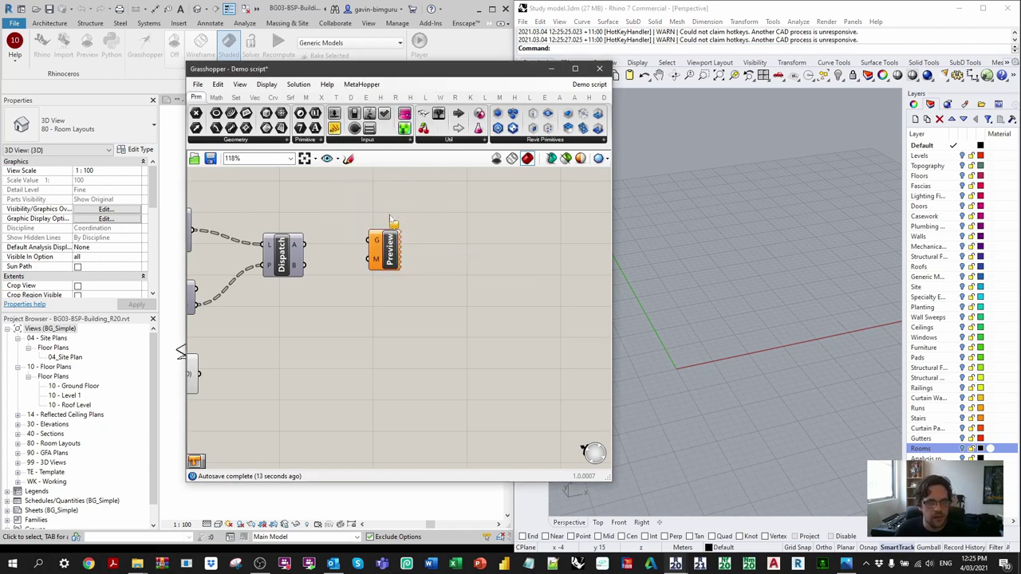
scroll(379, 240, up, 2)
drag(273, 249, 460, 237)
right_drag(790, 319, 821, 290)
Duplicate the Custom Preview component, place the copy below the original with Dispatch output B wired to its G input, and check the highlighted faces
click(472, 245)
key(ctrl+c)
key(ctrl+v)
drag(275, 278, 456, 296)
drag(472, 246, 468, 305)
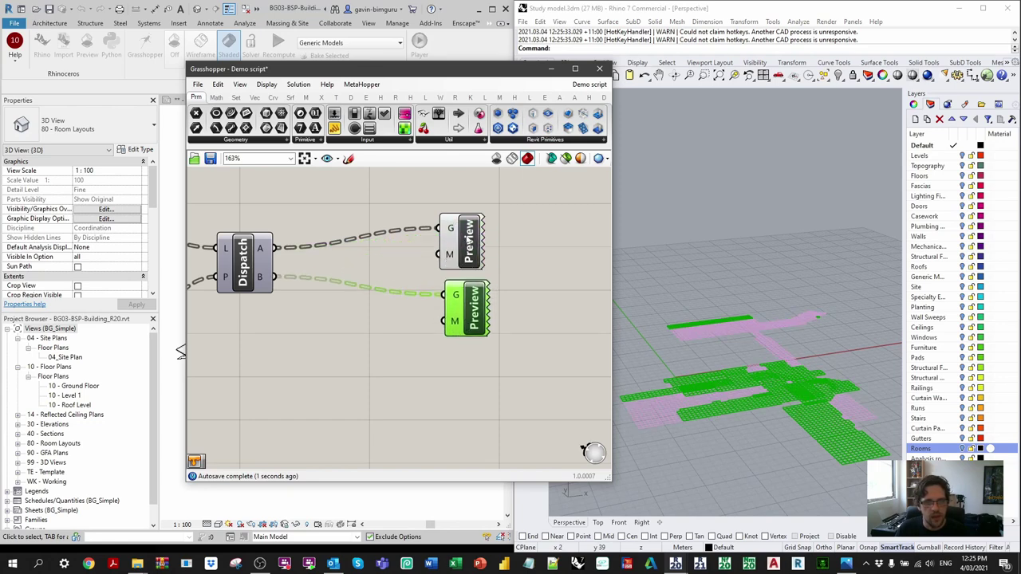
click(470, 242)
mouse_move(750, 279)
right_down()
mouse_move(777, 333)
mouse_move(780, 286)
mouse_move(758, 279)
mouse_move(754, 297)
right_up()
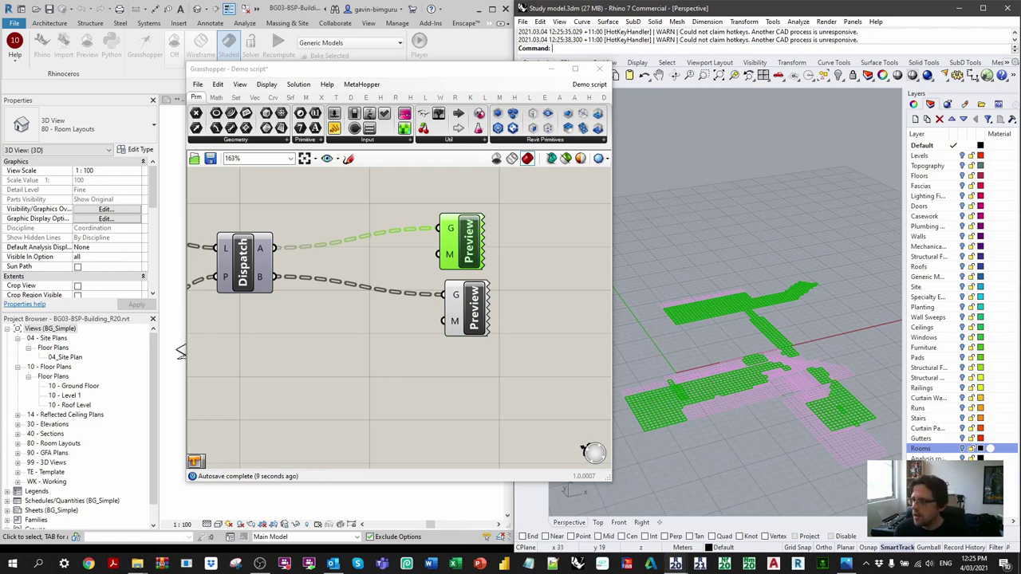
click(526, 299)
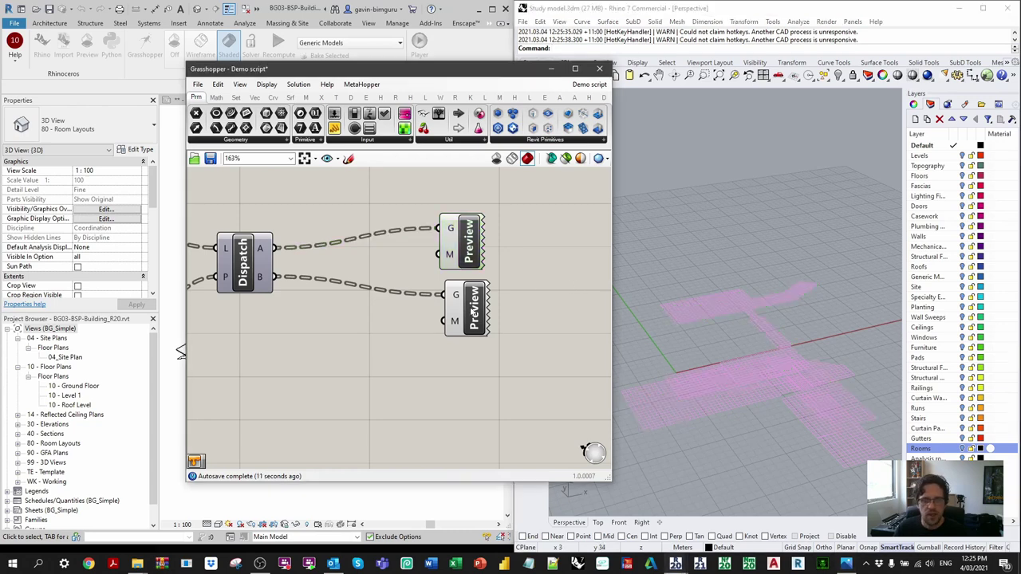
click(461, 313)
Add a Colour Swatch set to blue and connect it to input M of the lower Custom Preview
double_click(551, 238)
text(swatc)
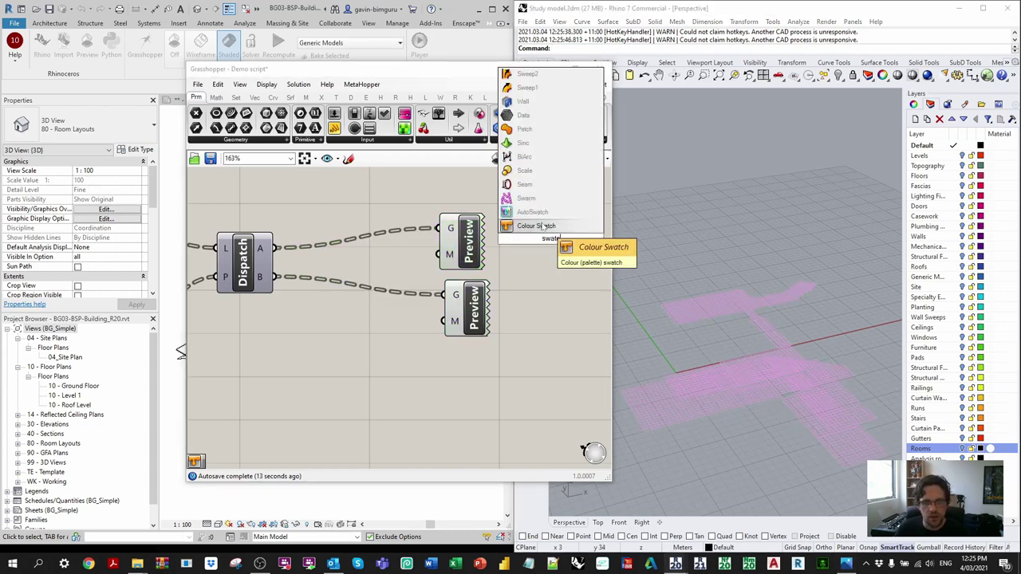
click(549, 229)
click(565, 240)
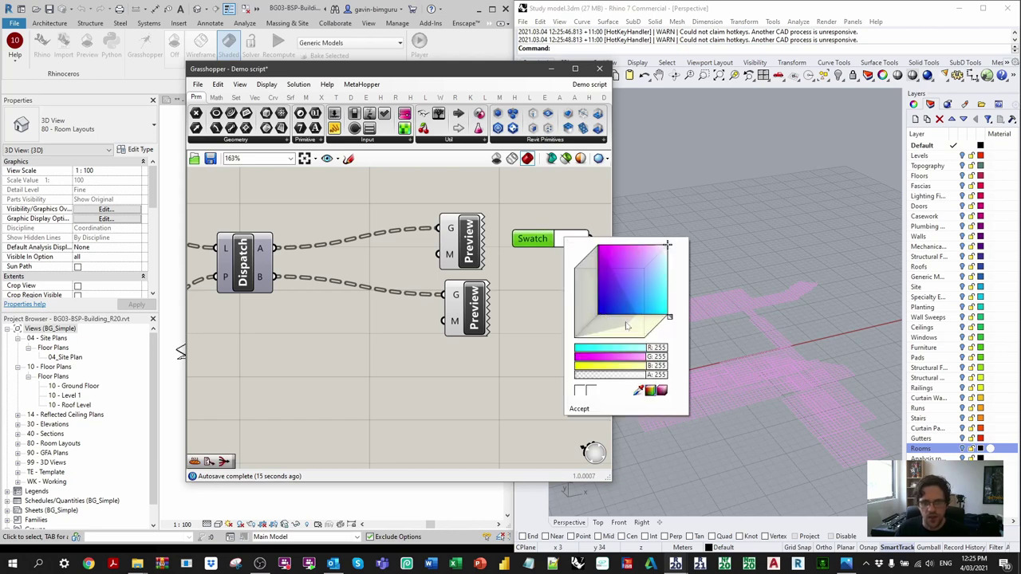
click(630, 290)
drag(529, 233, 354, 316)
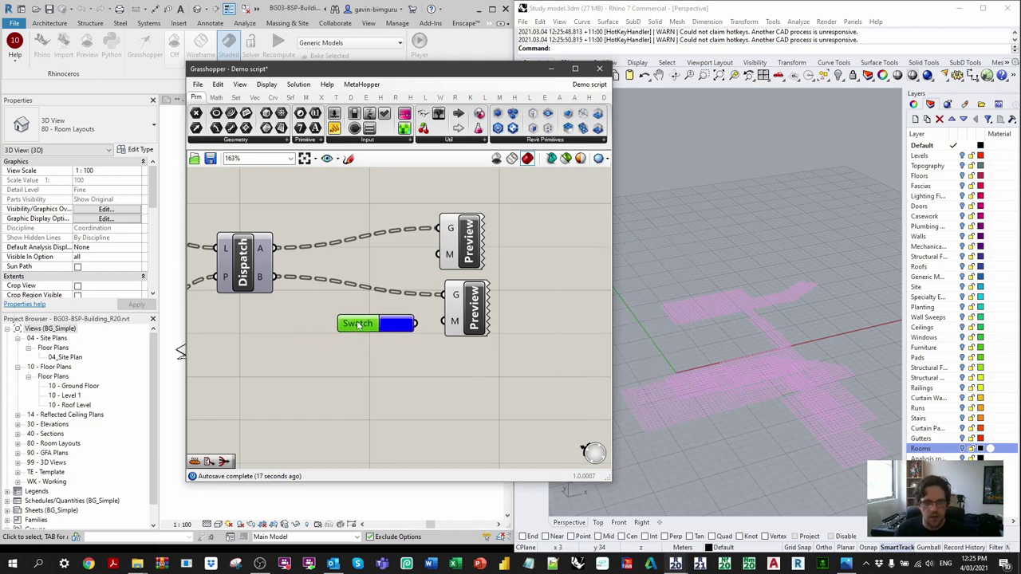
drag(448, 321, 452, 322)
Align the upper Custom Preview with the lower one and create a green copy of the blue swatch below them
drag(465, 238, 473, 238)
drag(368, 324, 403, 375)
click(437, 375)
drag(471, 491, 417, 507)
click(368, 441)
drag(394, 369, 423, 391)
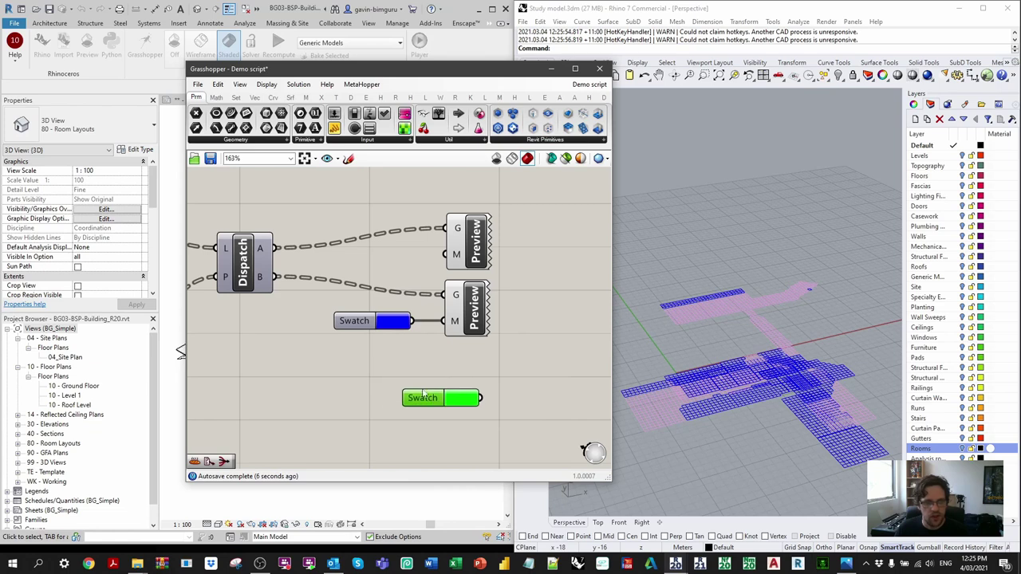
Add a Surface parameter and place it between the Partition List and Dispatch components, above their connecting wire
double_click(305, 323)
text(srf)
click(312, 305)
drag(311, 324, 351, 256)
right_drag(351, 257, 556, 267)
drag(556, 267, 397, 226)
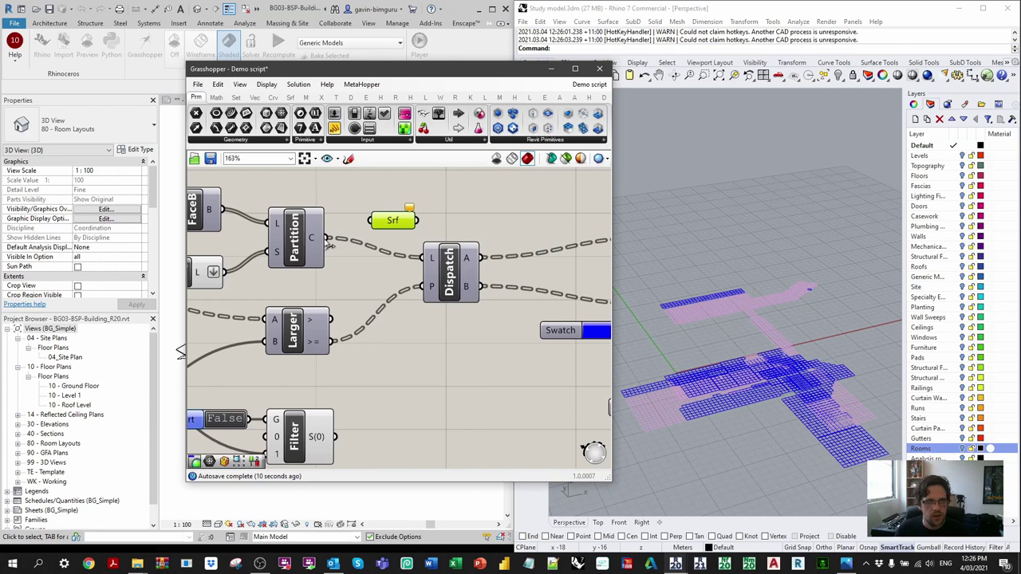
Route the Partition List output through the Surface parameter into Dispatch input L, and turn off the parameter's preview
drag(324, 237, 424, 257)
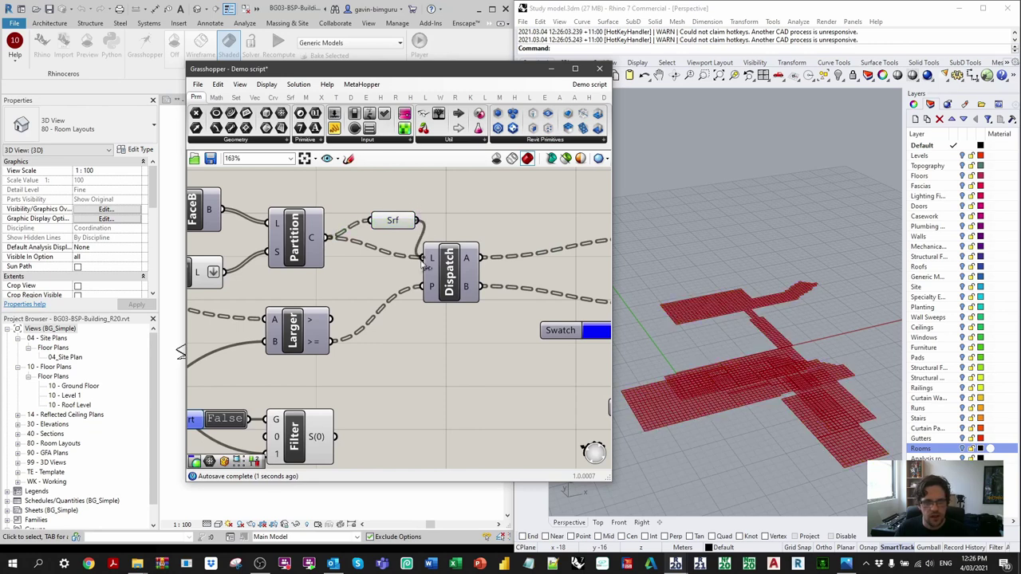
drag(393, 220, 369, 238)
right_click(371, 237)
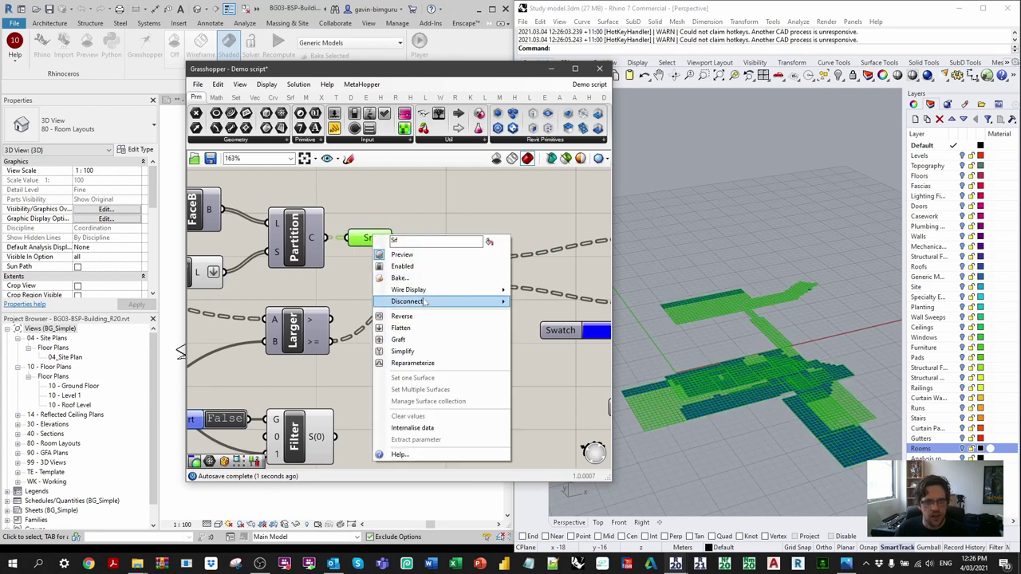
click(403, 254)
Place the green swatch beside the upper Custom Preview and connect it to that component's M input
right_drag(595, 268, 482, 280)
drag(519, 395, 527, 256)
click(471, 197)
right_drag(480, 199, 445, 192)
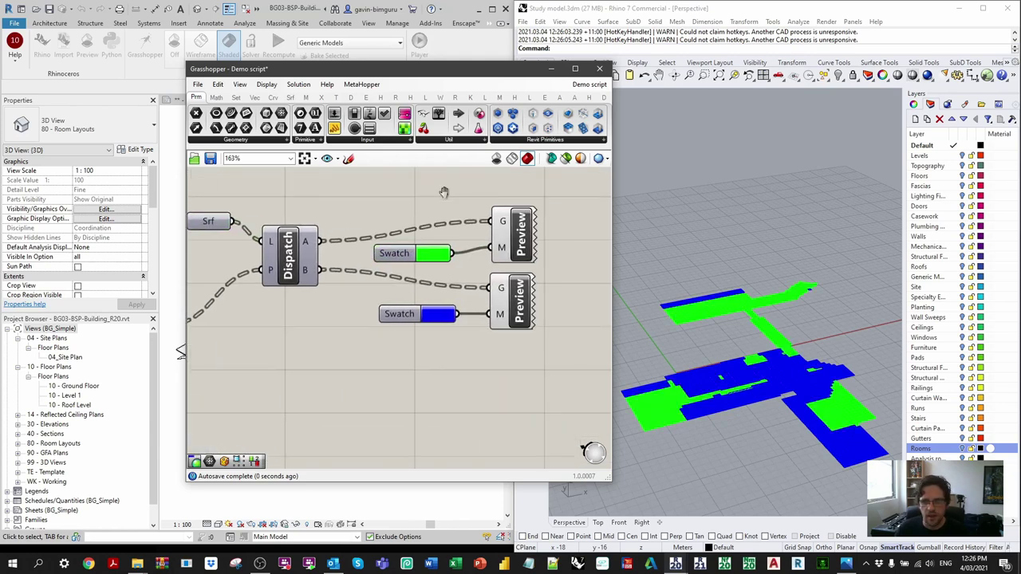
Flatten the G inputs of both Custom Preview components and inspect the coloured faces in the Rhino viewport
right_click(503, 223)
click(530, 302)
right_click(501, 288)
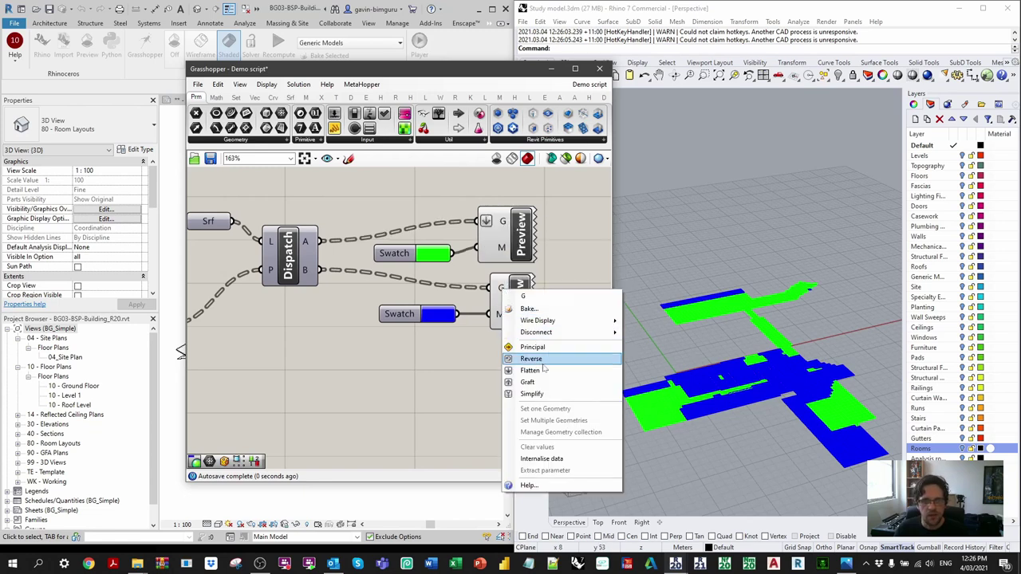
click(540, 370)
right_drag(573, 255, 494, 259)
right_drag(750, 323, 774, 341)
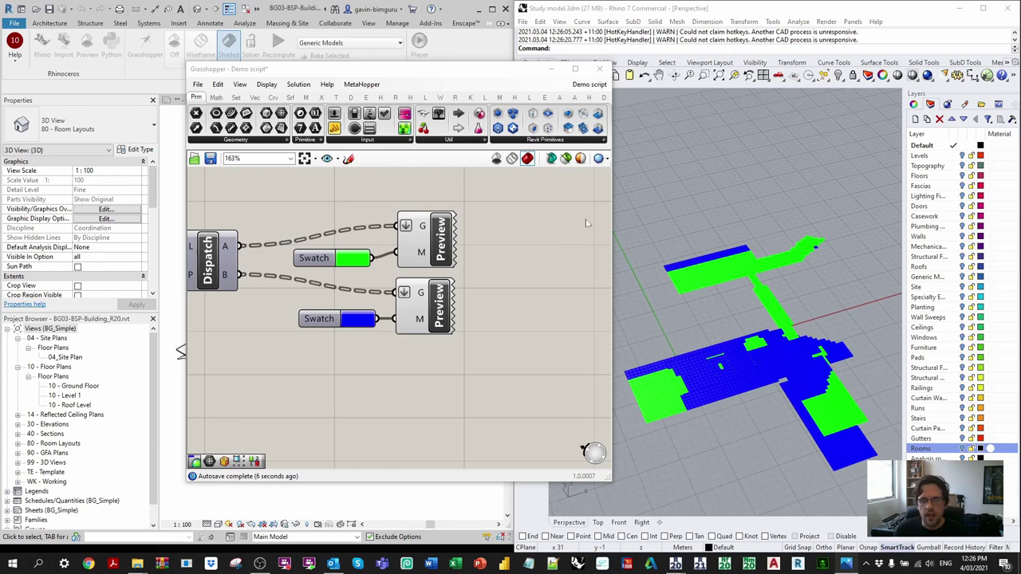
Add an Area component above the Custom Previews and connect Dispatch output A to its G input
right_drag(276, 186, 395, 244)
double_click(437, 225)
text(a)
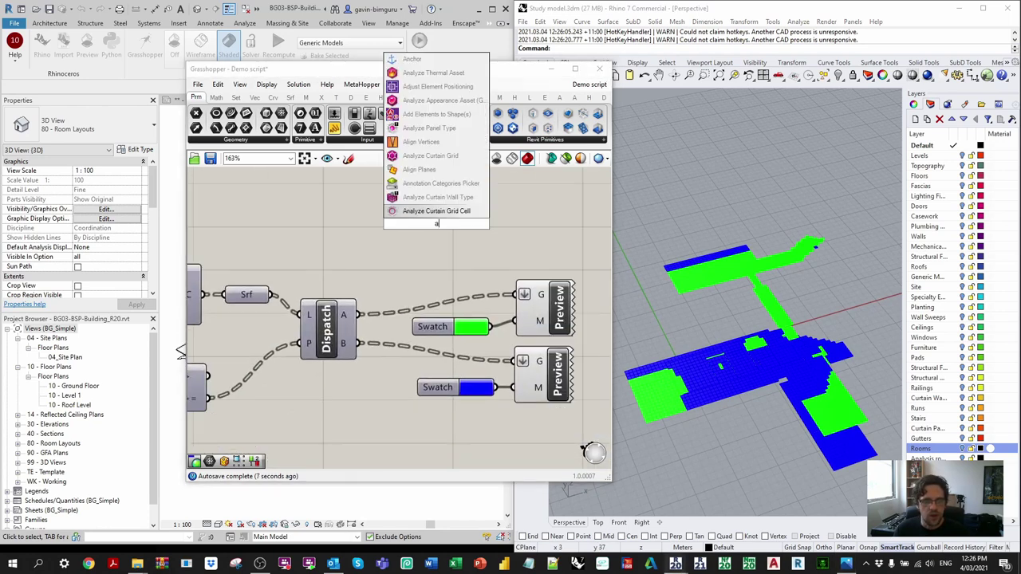
text(rea)
key(Return)
drag(438, 234, 548, 246)
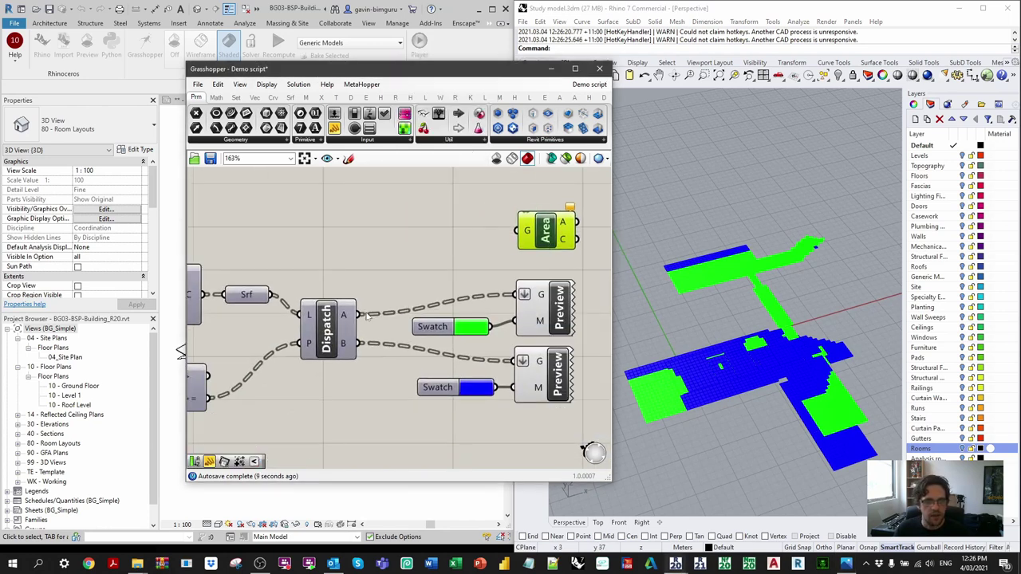
drag(361, 314, 517, 232)
Turn off the Area component's preview
right_drag(499, 223, 320, 217)
right_click(412, 231)
click(443, 242)
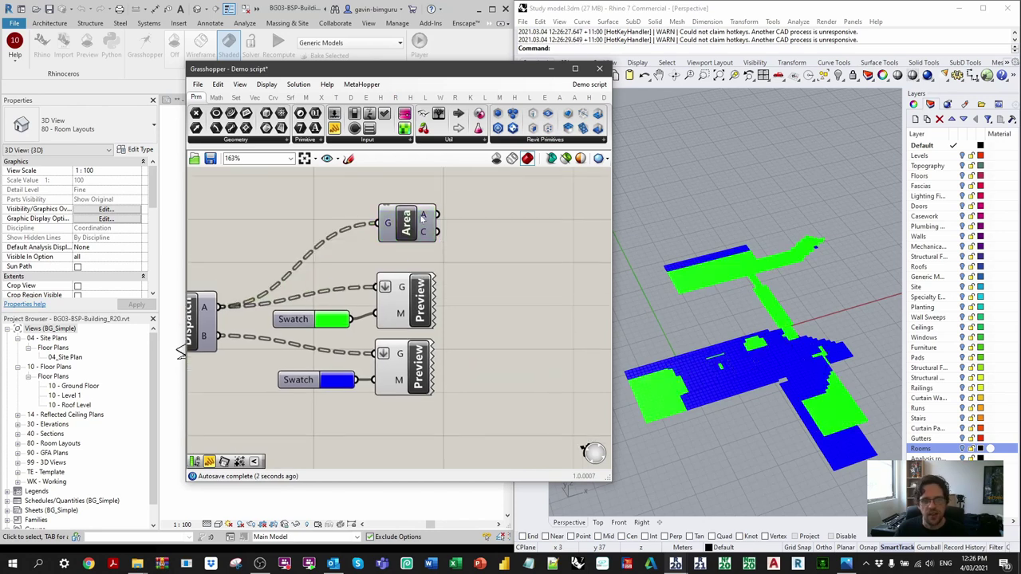
mouse_move(427, 216)
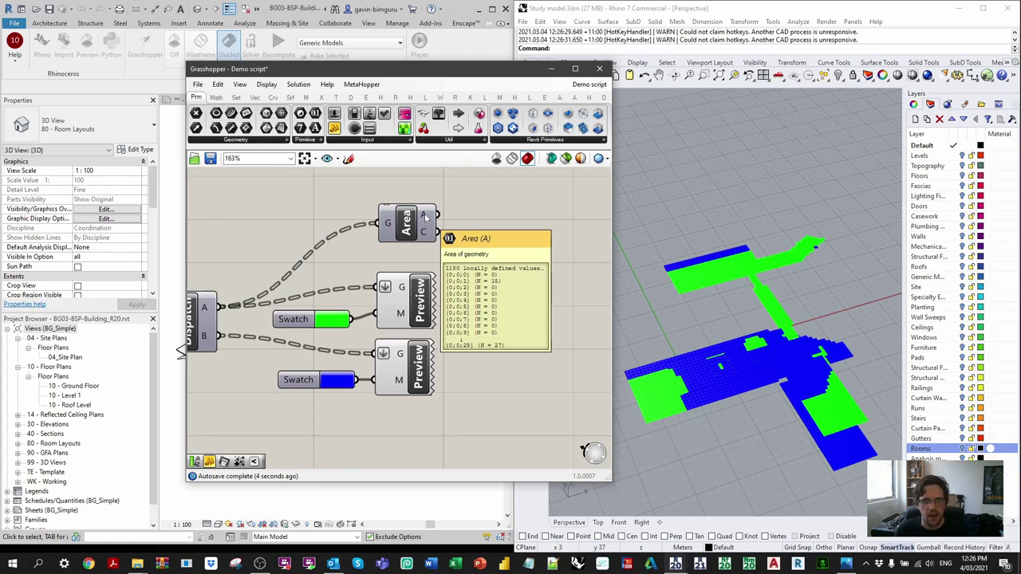
Add a Mass Addition component to the right of Area and connect the Area output A to its input
right_drag(508, 237, 433, 238)
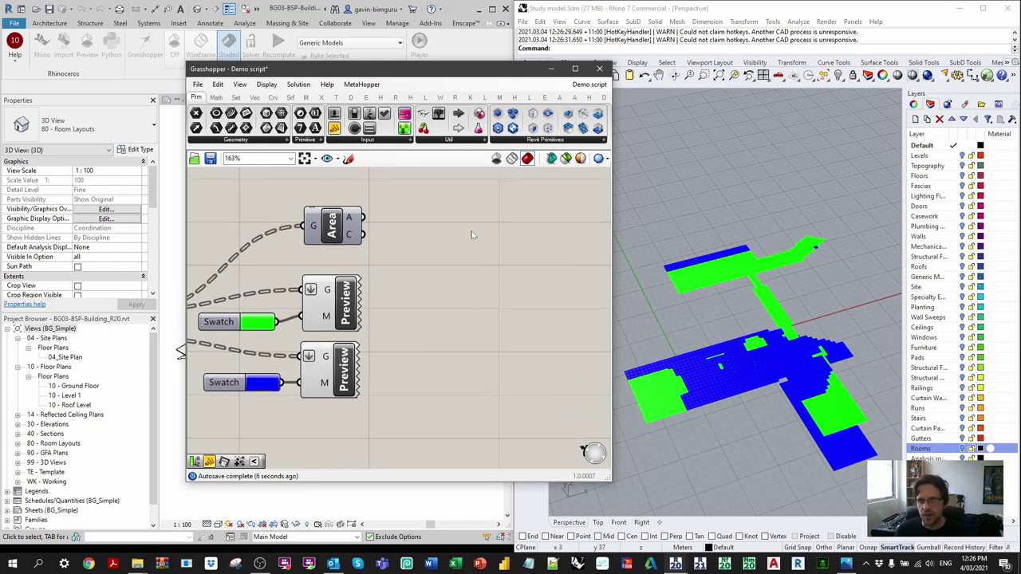
double_click(471, 235)
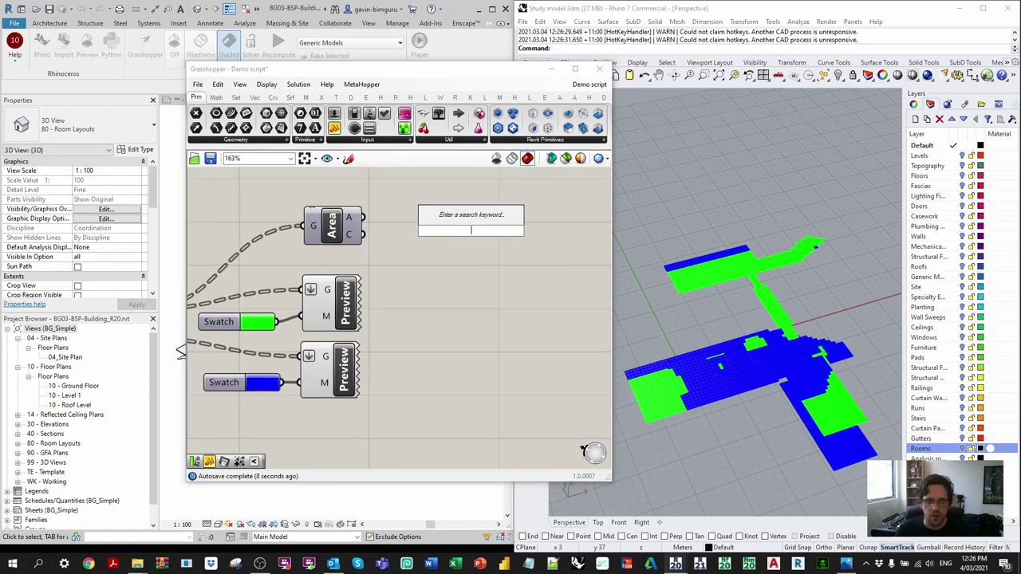
text(mass)
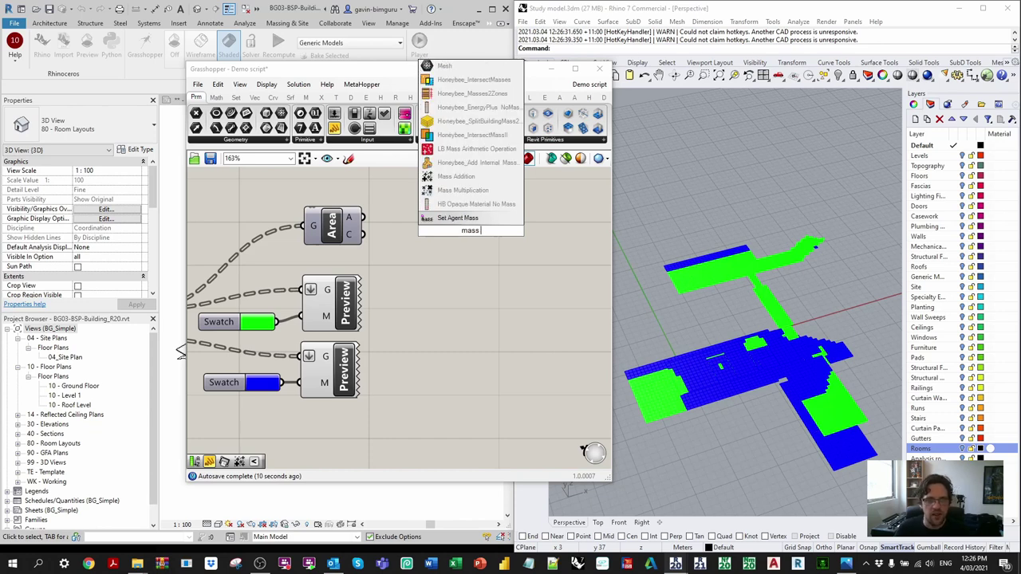
click(455, 199)
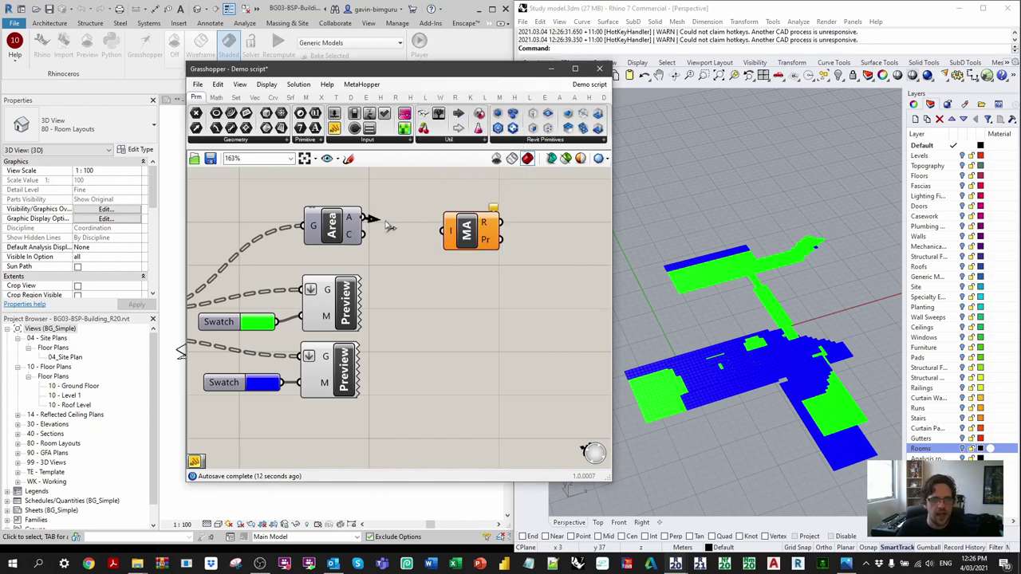
drag(367, 217, 432, 220)
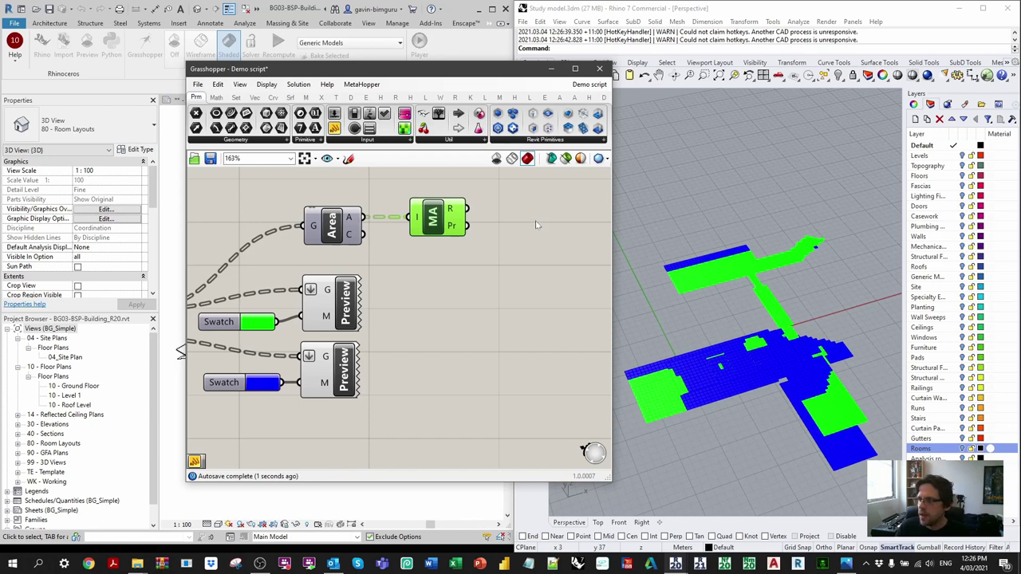
Flatten the R output of the Mass Addition component
right_drag(537, 225, 479, 219)
scroll(397, 204, up, 2)
right_click(398, 204)
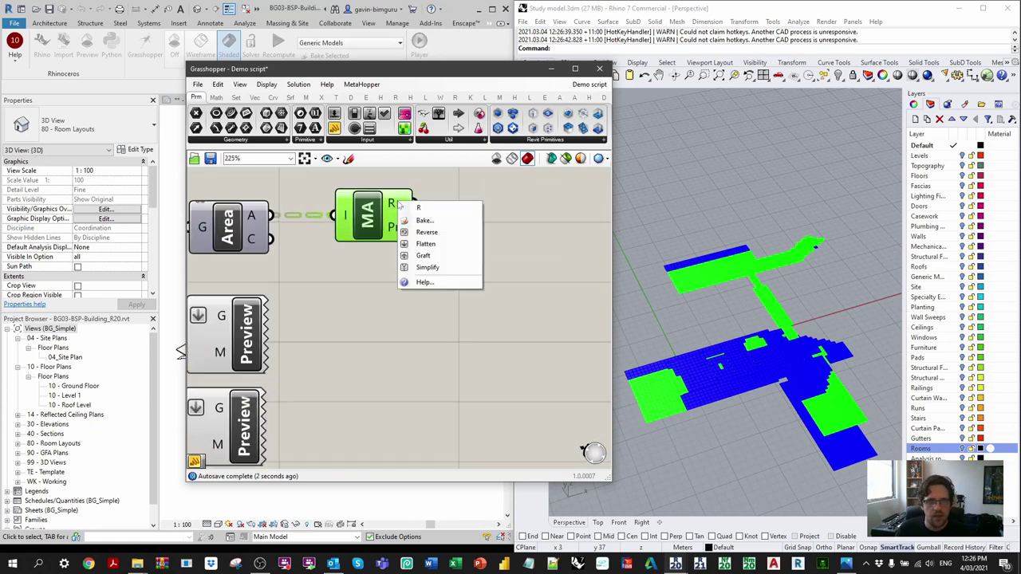
click(436, 250)
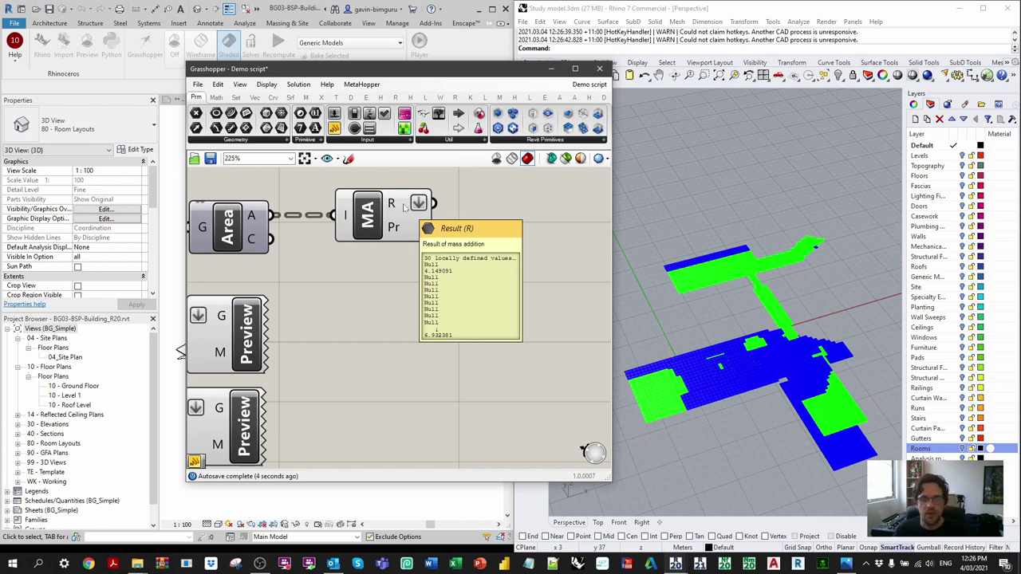
Add a Replace Nulls component to the right of Mass Addition and connect the Mass Addition result to its I input
right_drag(497, 236, 426, 235)
double_click(459, 235)
text(r)
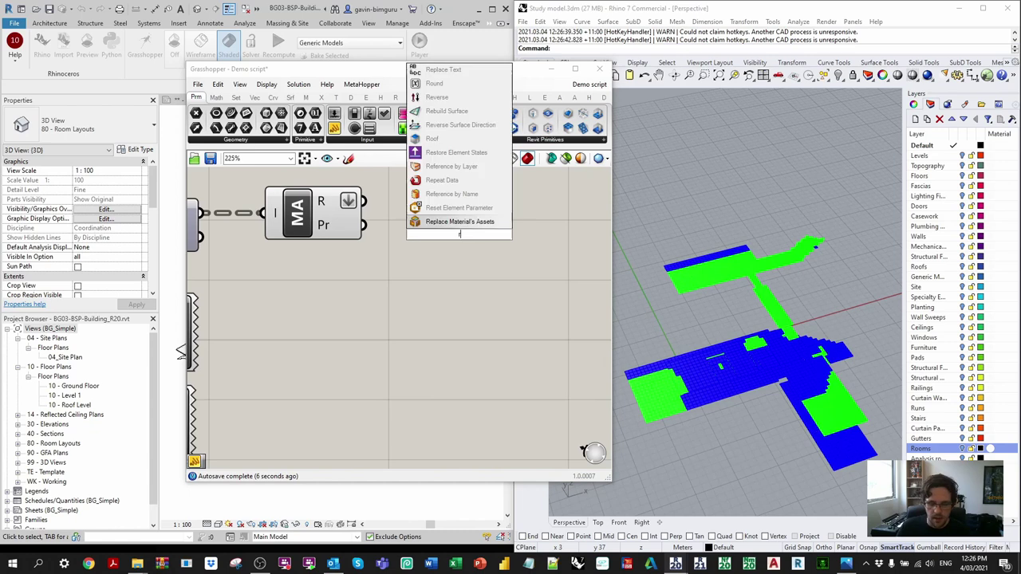
text(eplace null)
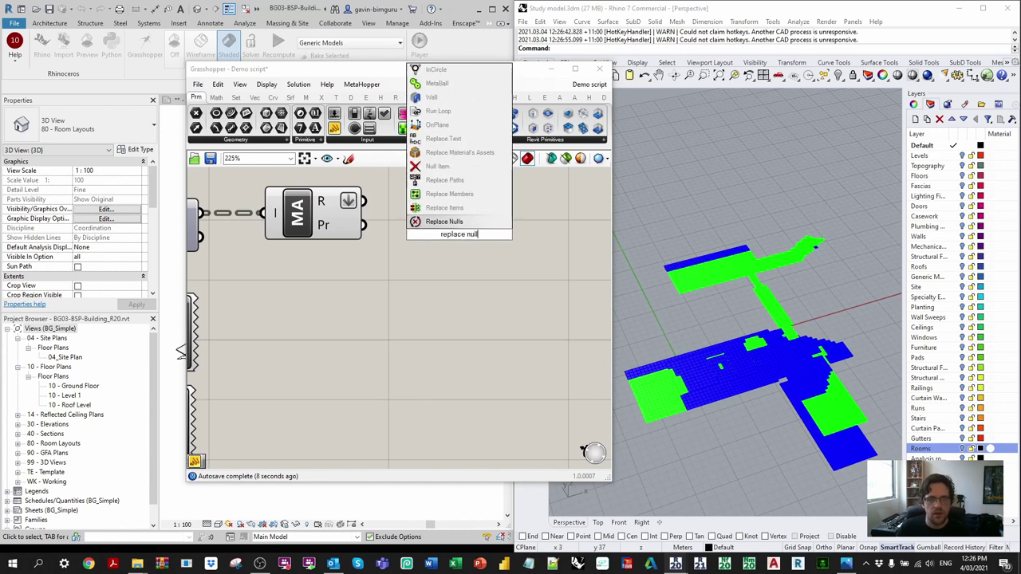
click(455, 222)
drag(450, 241, 494, 232)
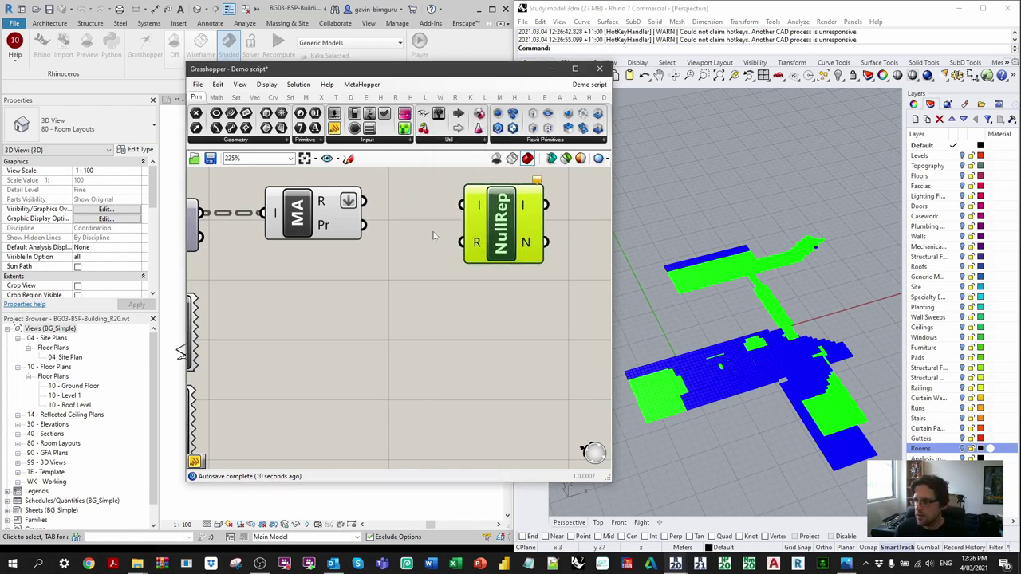
drag(363, 201, 471, 205)
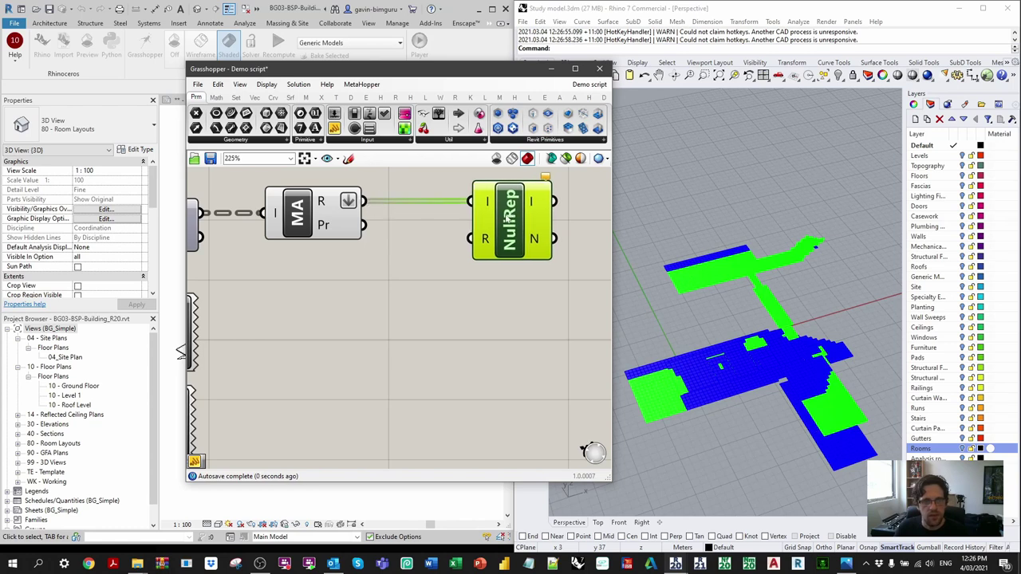
Create a panel containing 0, wire it to input R of Replace Nulls, and place it below Mass Addition
double_click(405, 288)
text(0)
key(Return)
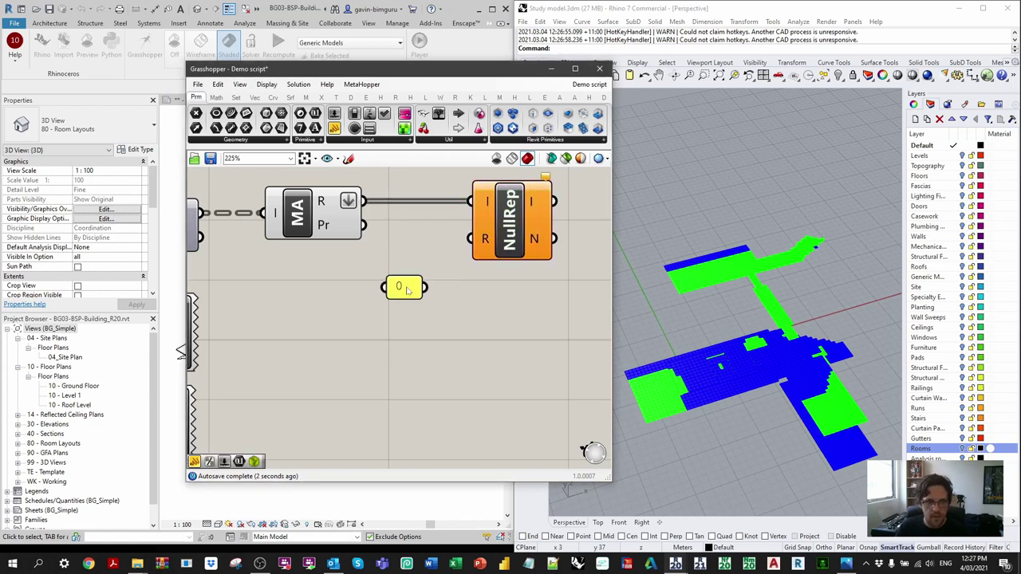
drag(425, 287, 470, 239)
drag(402, 292, 340, 265)
right_drag(508, 250, 397, 254)
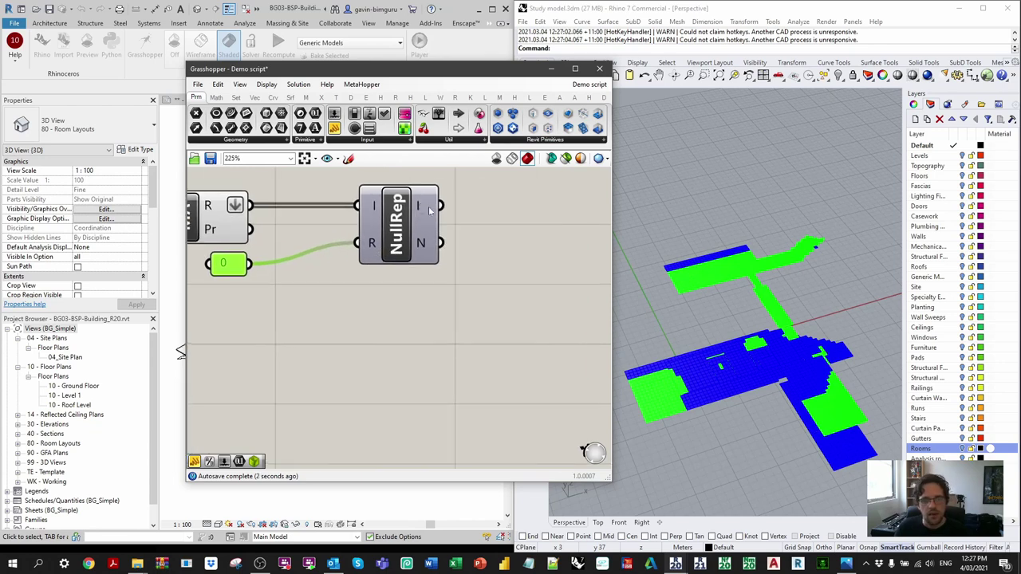
mouse_move(429, 210)
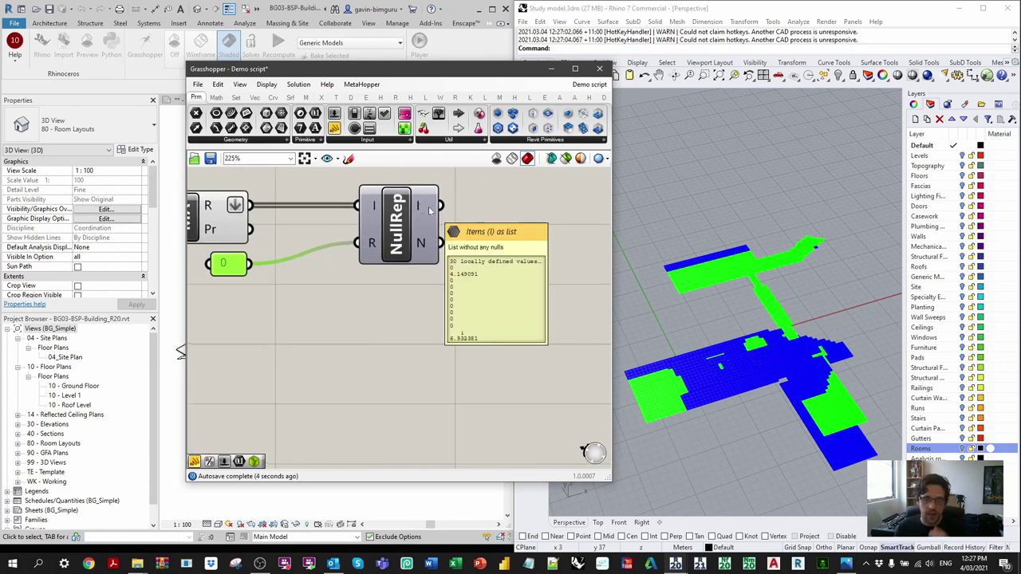